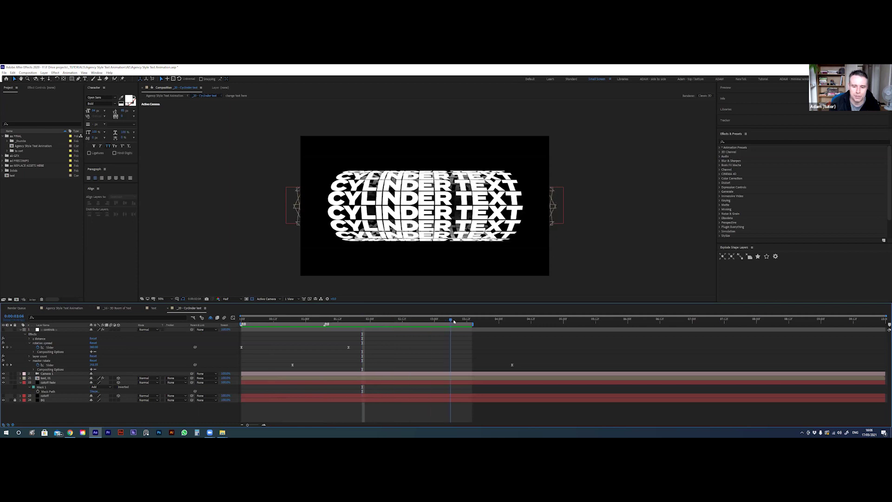
Preview and scrub through the cylinder text animation with the shy text layers shown in the timeline
key(space)
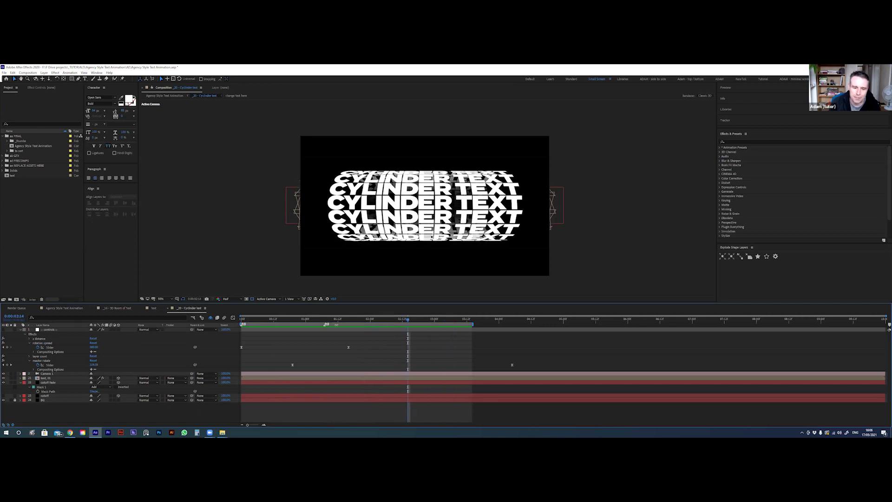
click(295, 319)
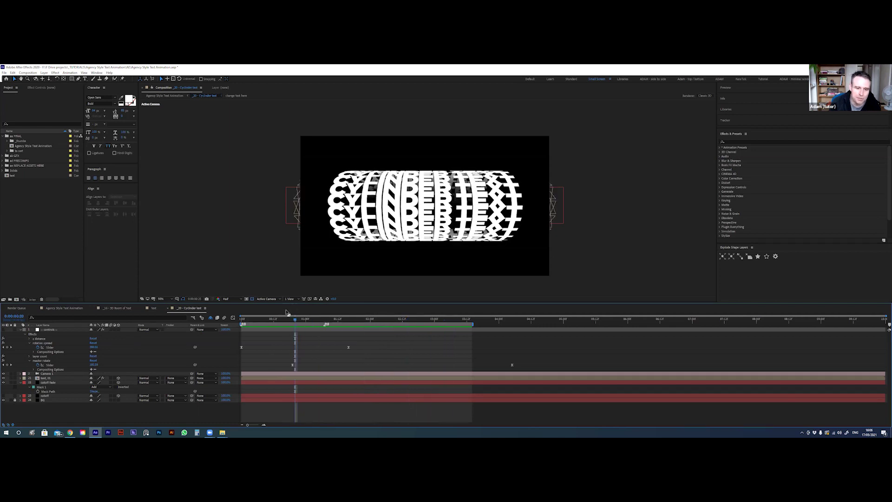
drag(275, 321, 300, 321)
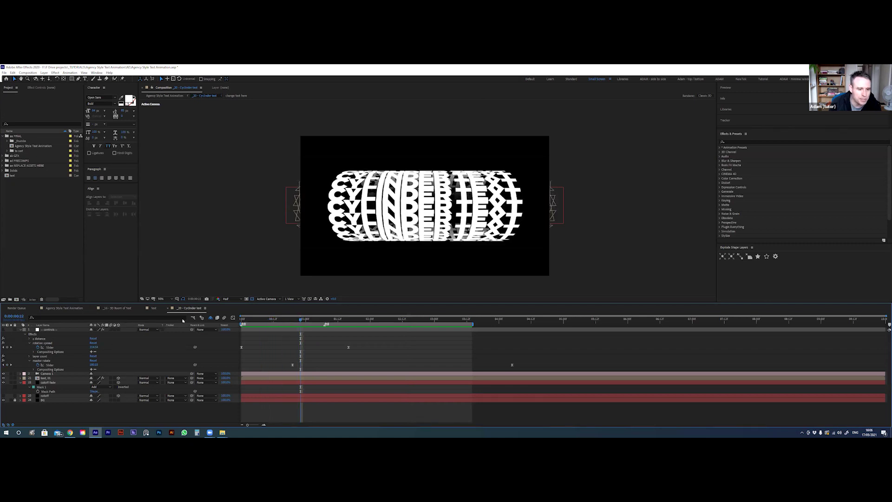
click(211, 319)
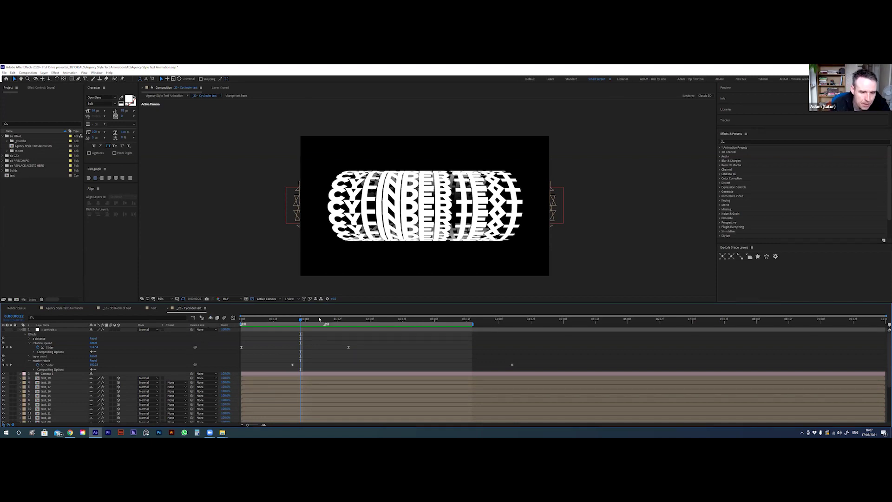
mouse_move(291, 321)
mouse_down()
mouse_move(254, 327)
mouse_move(303, 325)
mouse_move(276, 325)
mouse_up()
key(space)
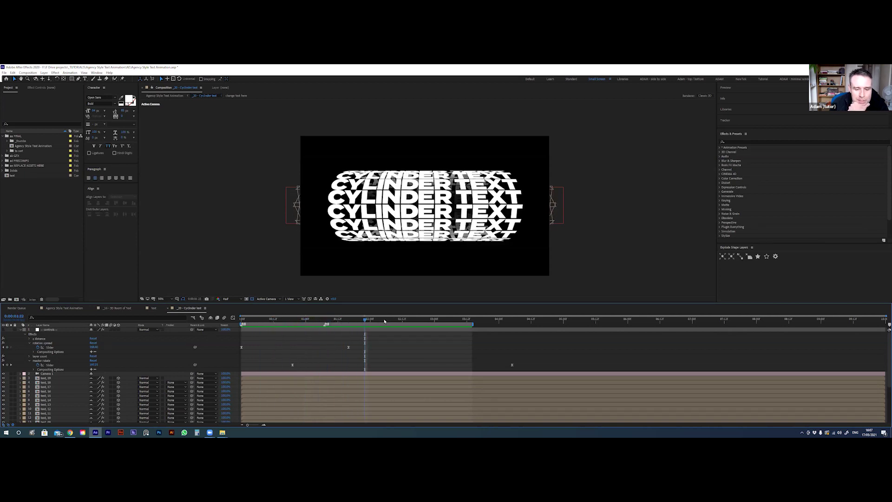
drag(403, 324, 366, 334)
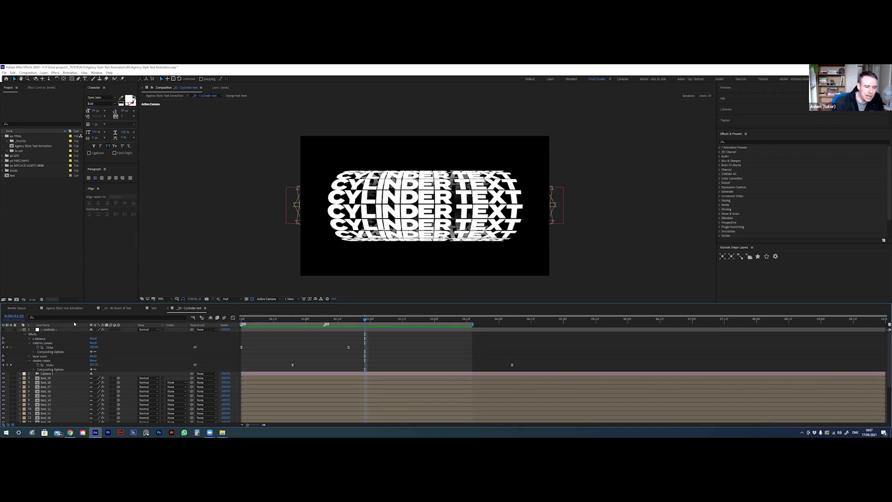
Hide the shy text layers and collapse the controls layer's rotation spread and master rotate sliders
click(59, 331)
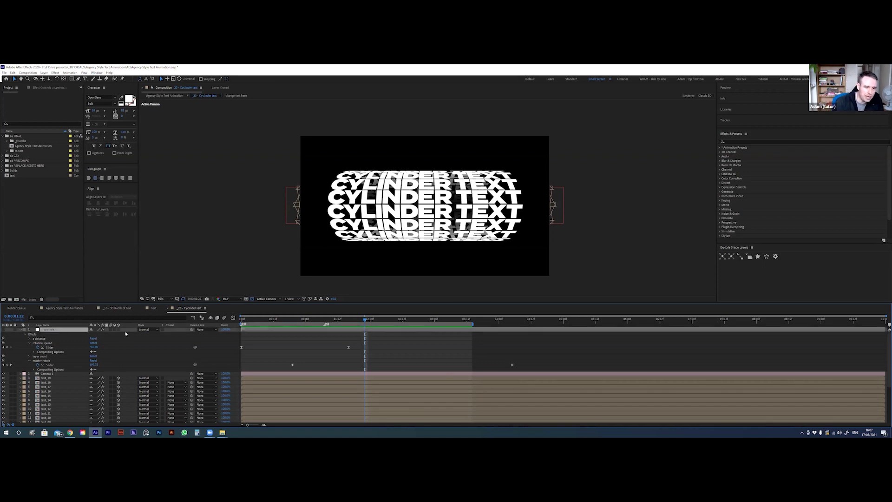
click(210, 318)
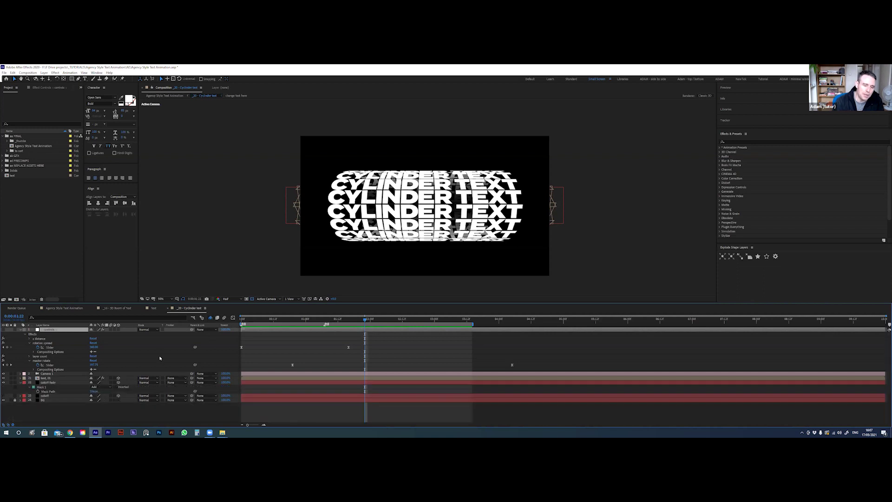
click(29, 343)
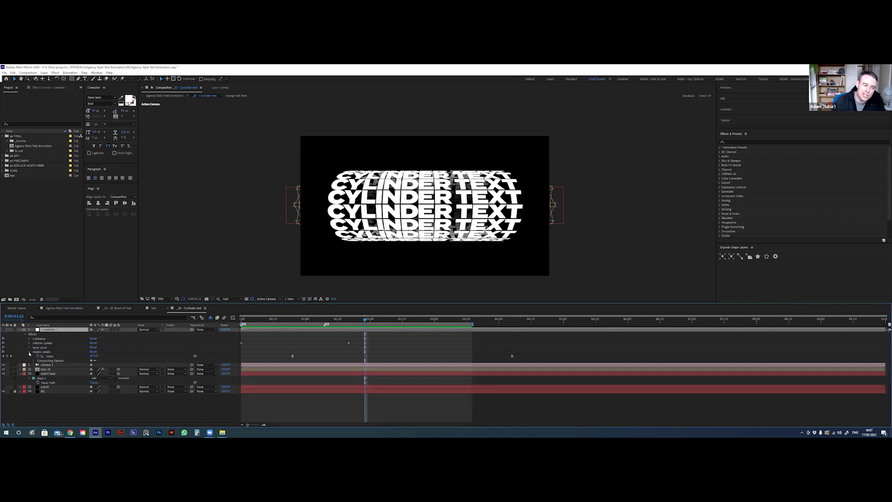
click(29, 352)
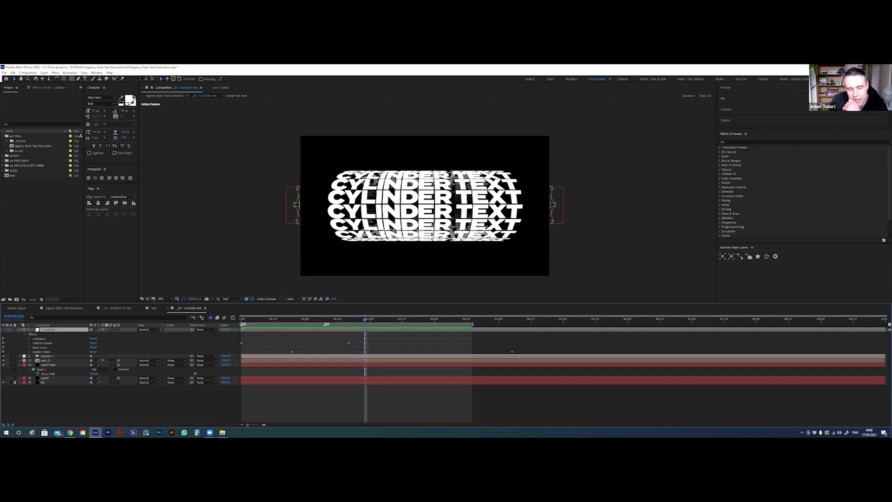
click(61, 399)
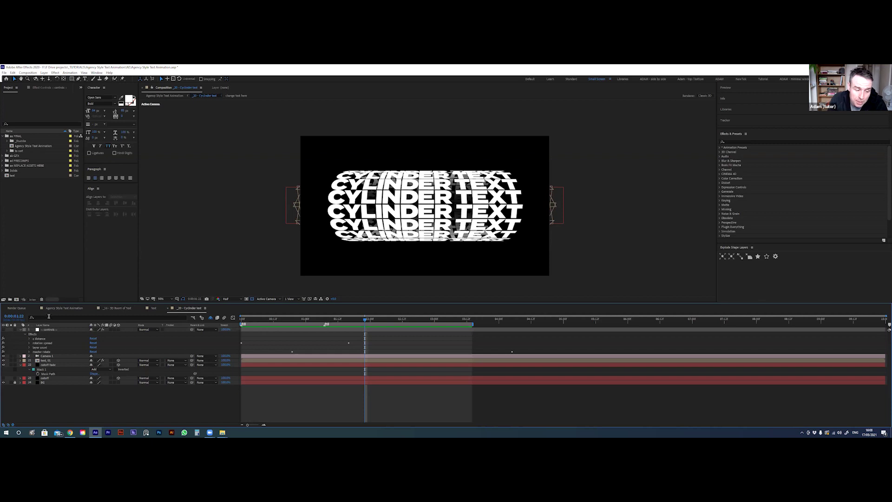
drag(293, 325, 349, 333)
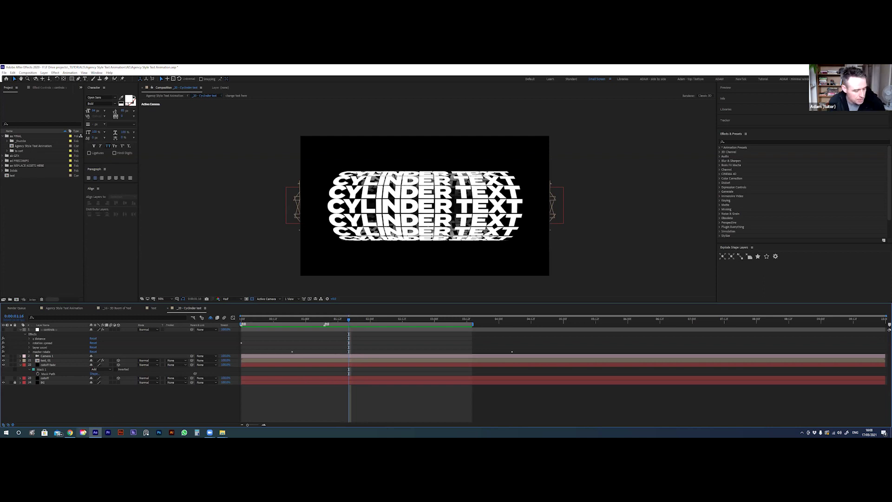
Create a new composition with the default settings offered
key(ctrl+n)
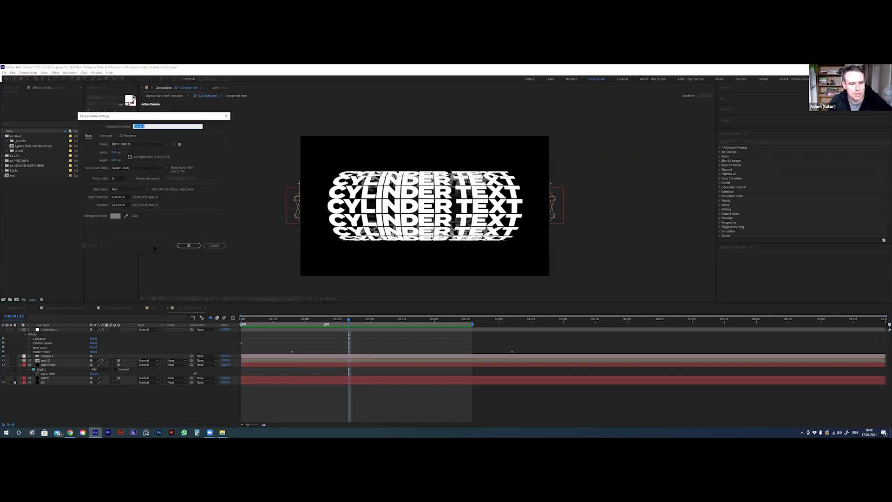
click(187, 246)
click(188, 246)
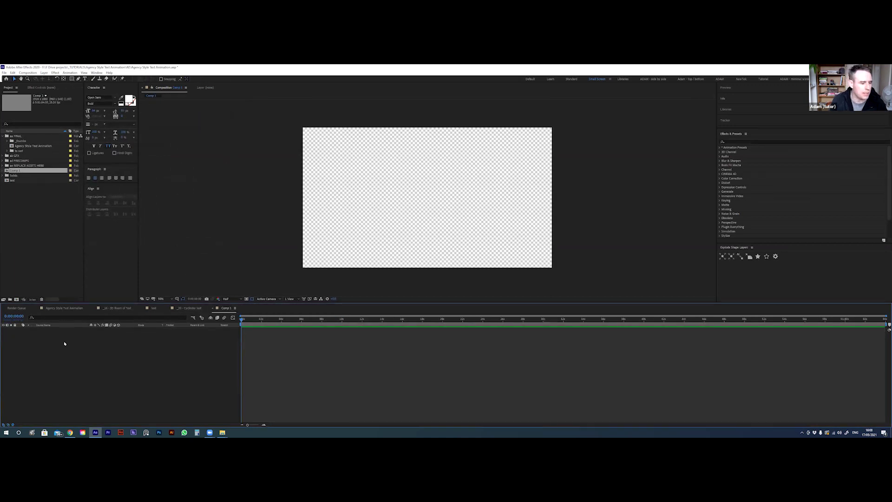
click(8, 431)
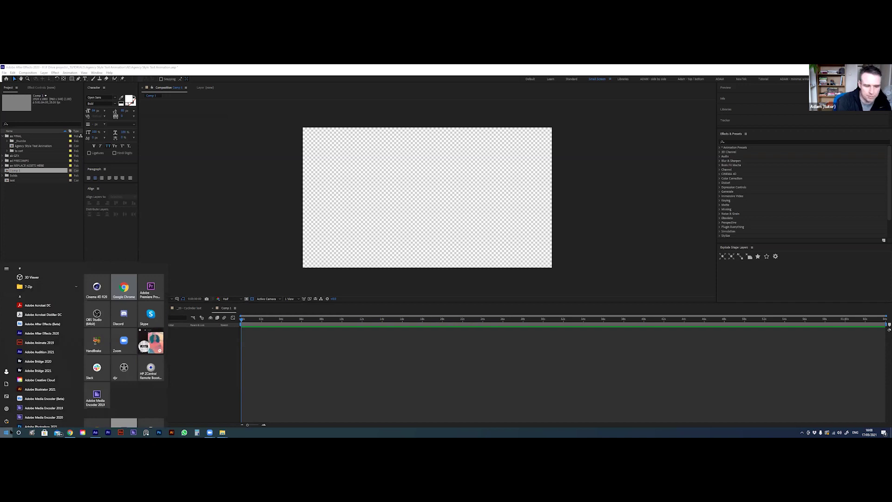
text(displ)
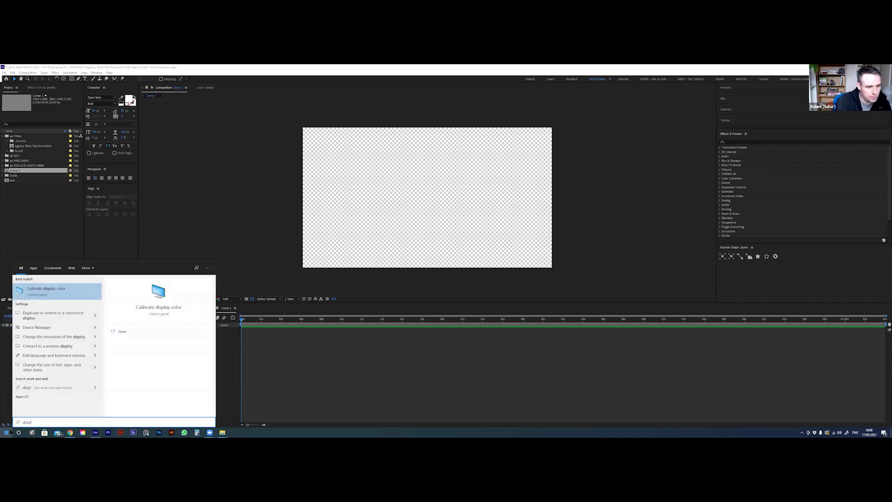
key(BackSpace)
key(BackSpace)
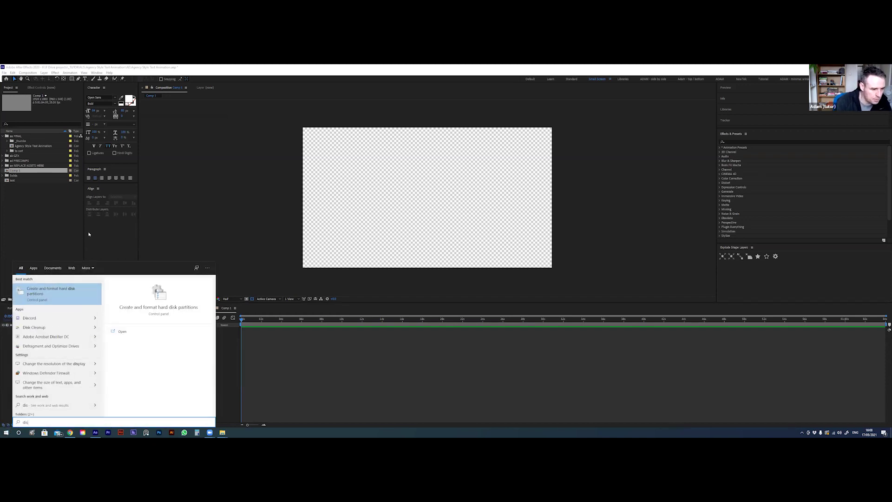
key(BackSpace)
key(BackSpace)
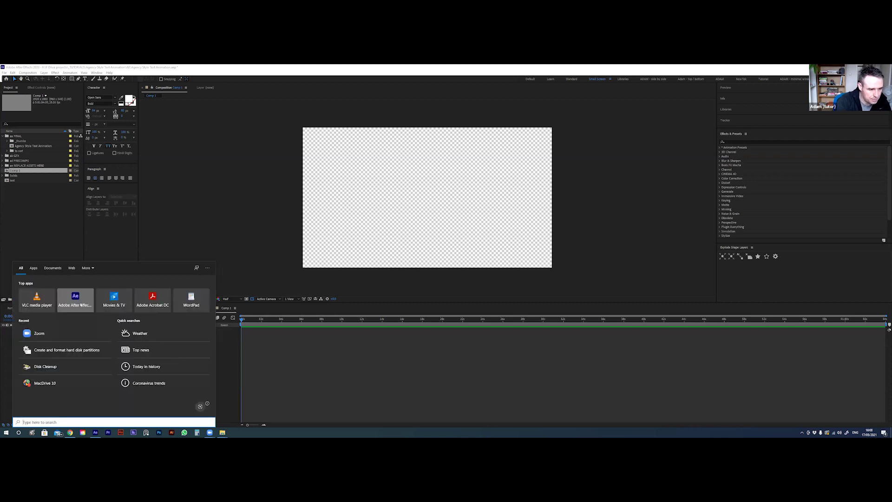
text(displ)
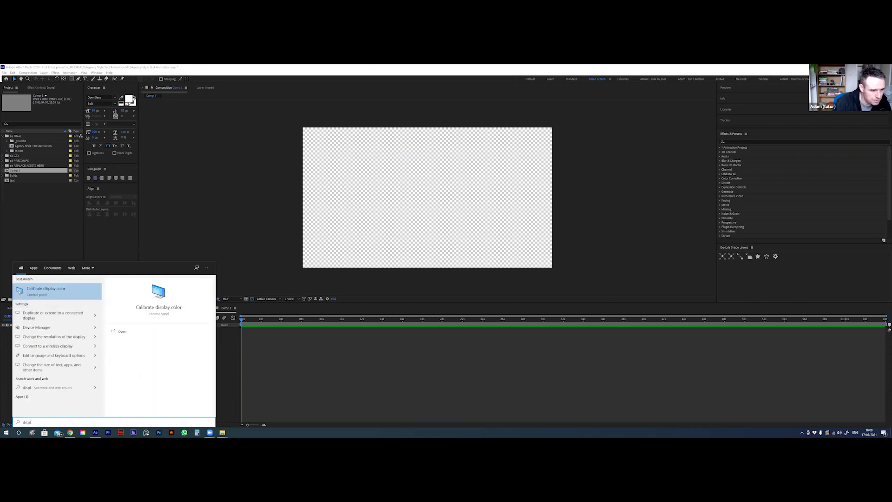
key(BackSpace)
key(BackSpace)
key(BackSpace)
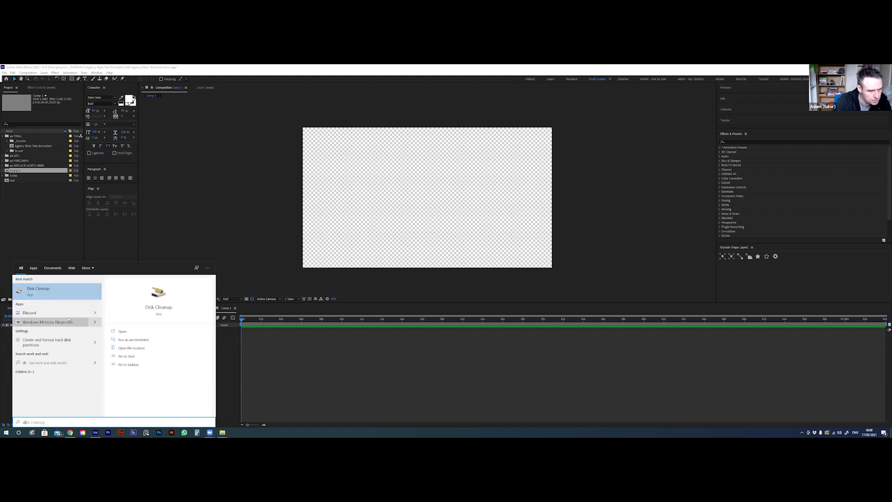
key(BackSpace)
key(BackSpace)
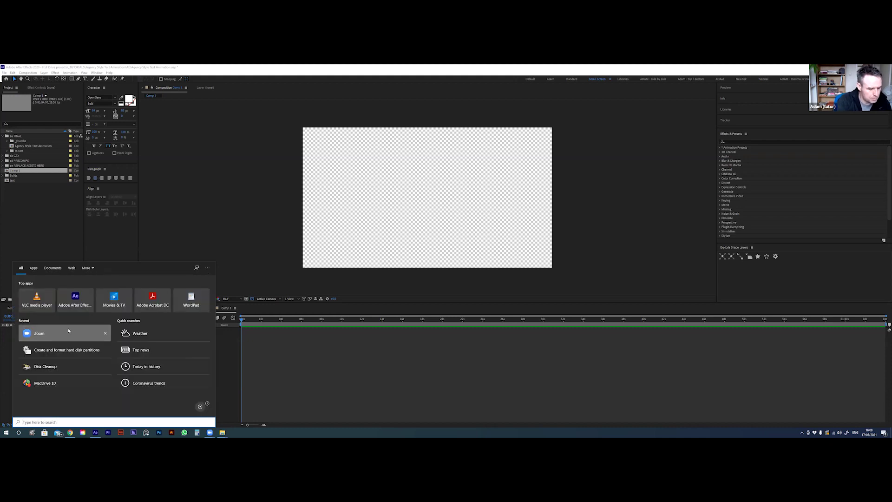
text(scr)
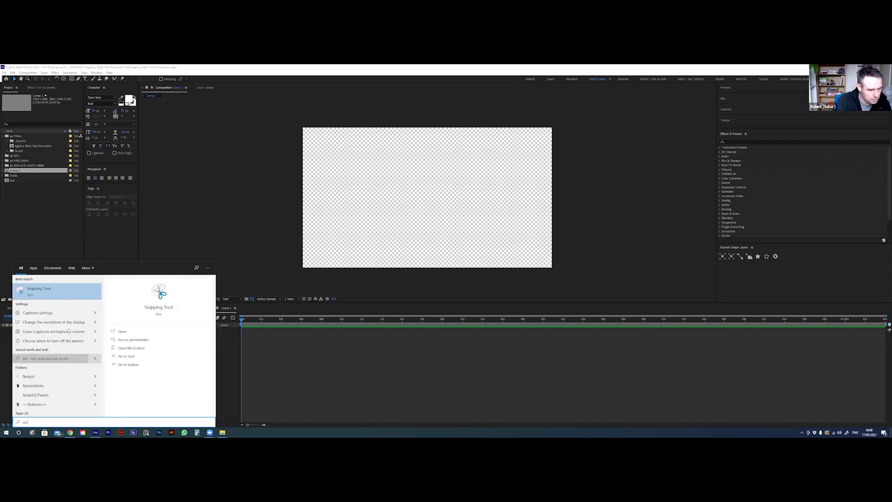
text(ee)
key(BackSpace)
key(BackSpace)
key(BackSpace)
key(BackSpace)
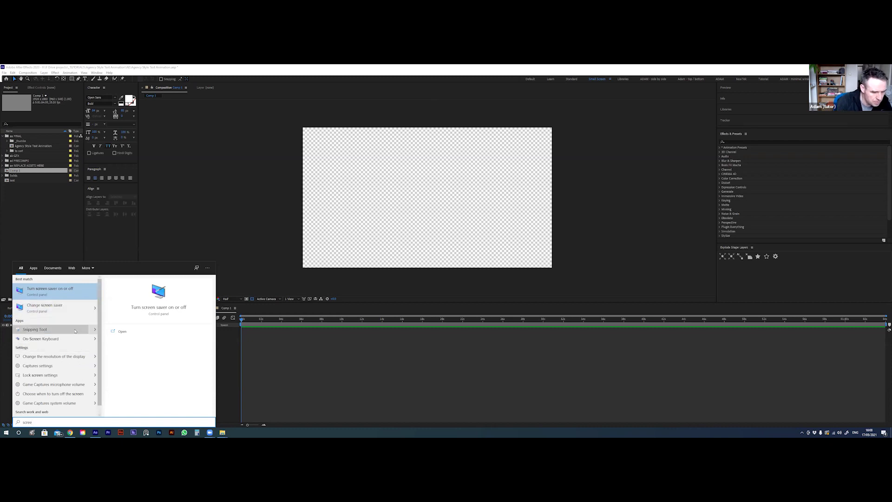
text(resol)
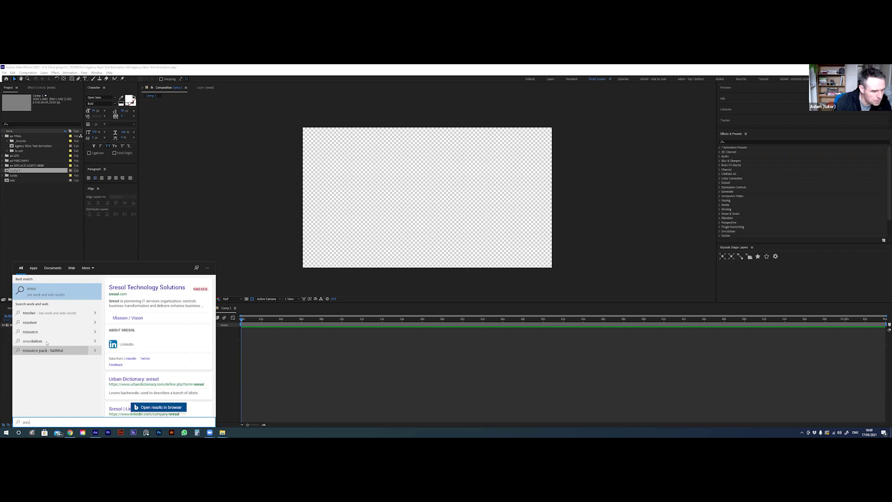
key(BackSpace)
key(BackSpace)
key(BackSpace)
key(BackSpace)
key(BackSpace)
key(BackSpace)
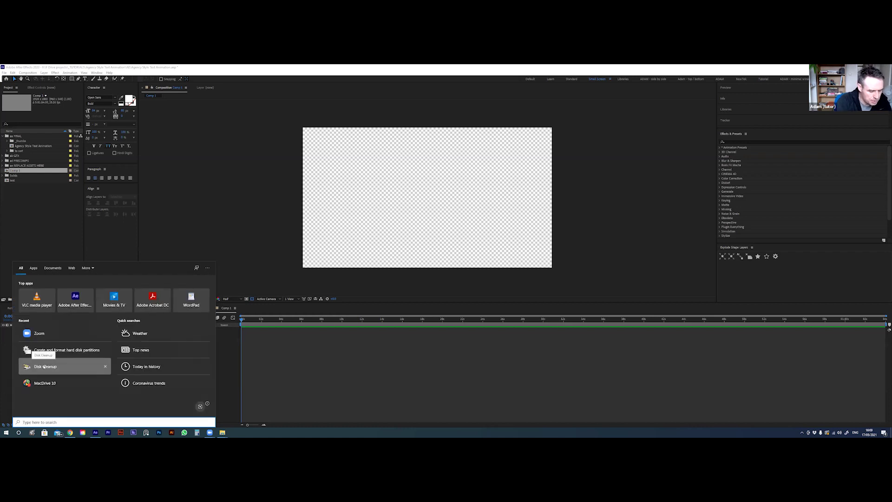
text(disp)
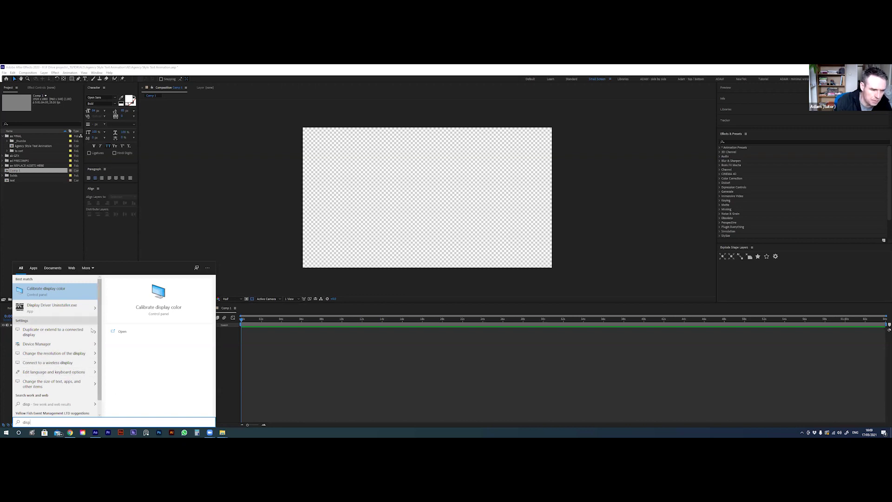
key(BackSpace)
key(BackSpace)
key(BackSpace)
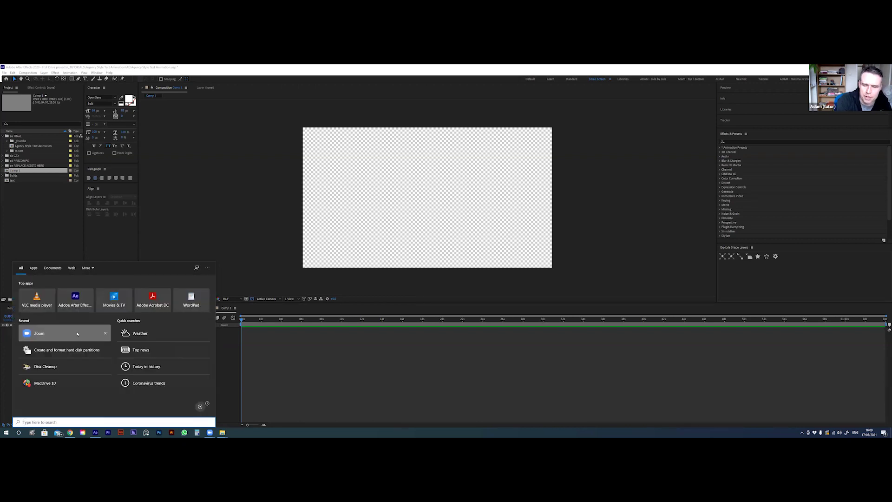
key(Escape)
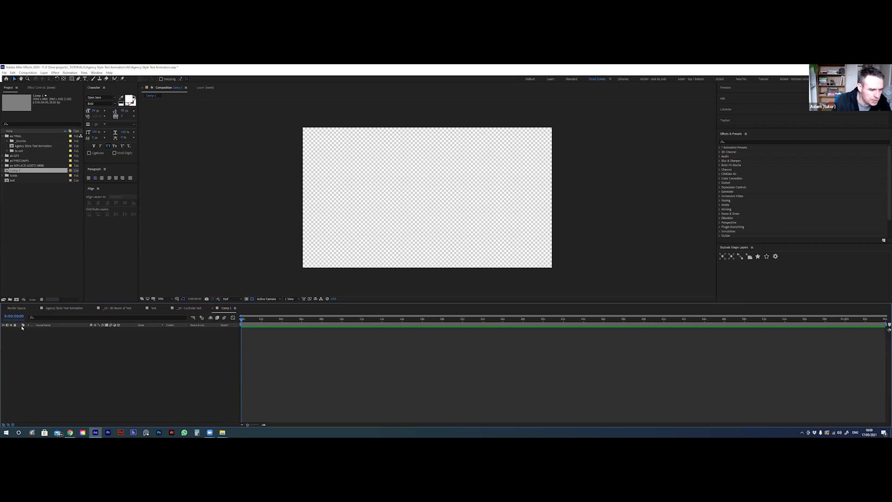
Check the finished cylinder text composition, then add an empty text layer to the new composition
click(188, 308)
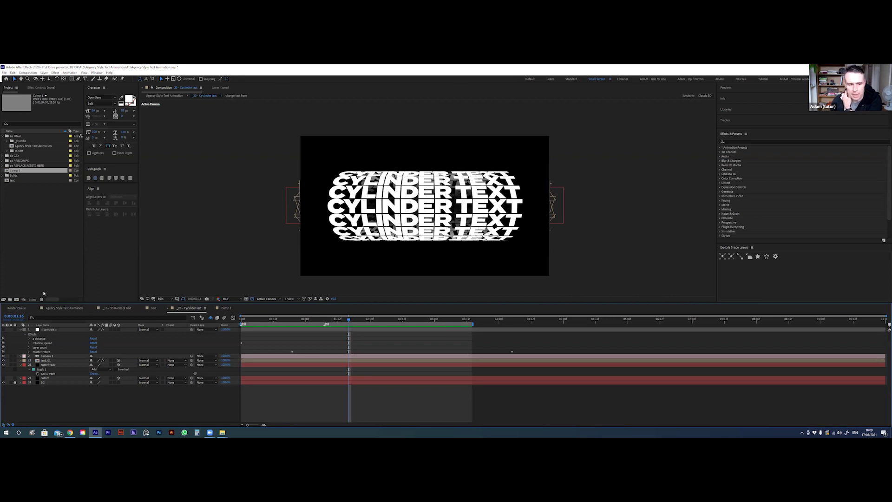
click(226, 308)
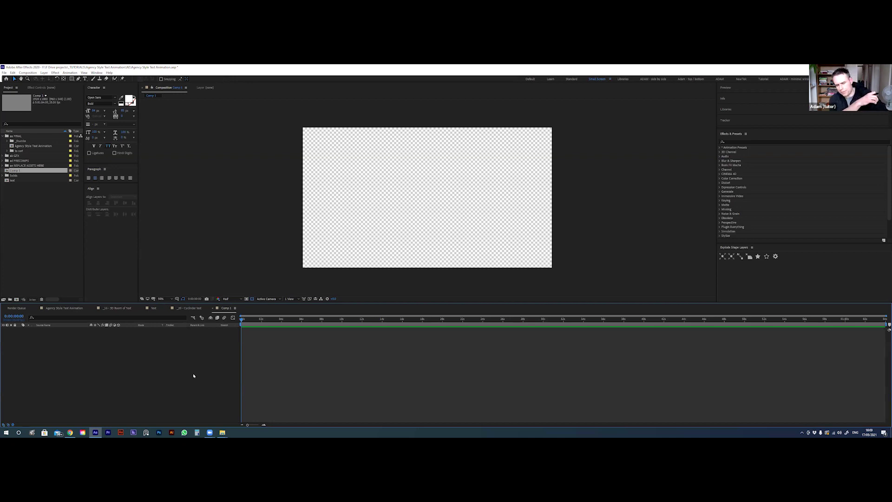
right_click(188, 391)
click(122, 375)
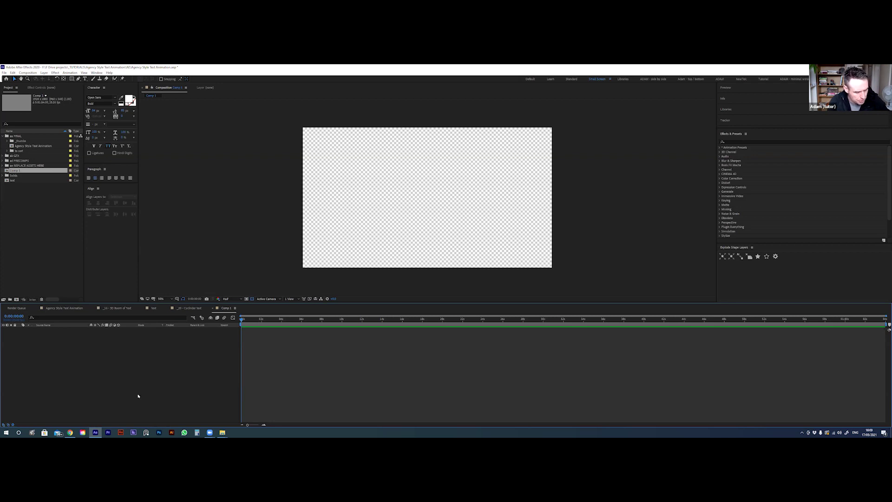
key(ctrl+alt+shift+t)
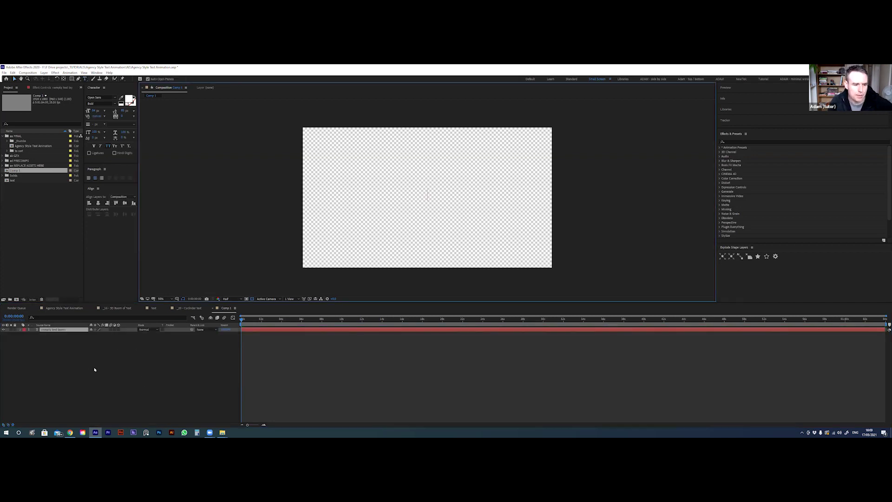
Turn off the transparency grid in the composition view and deselect the empty text layer
click(252, 299)
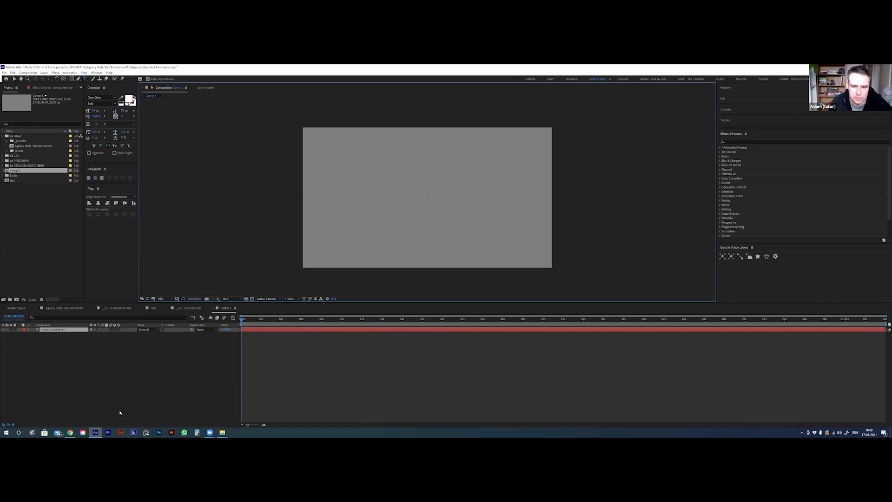
right_click(71, 355)
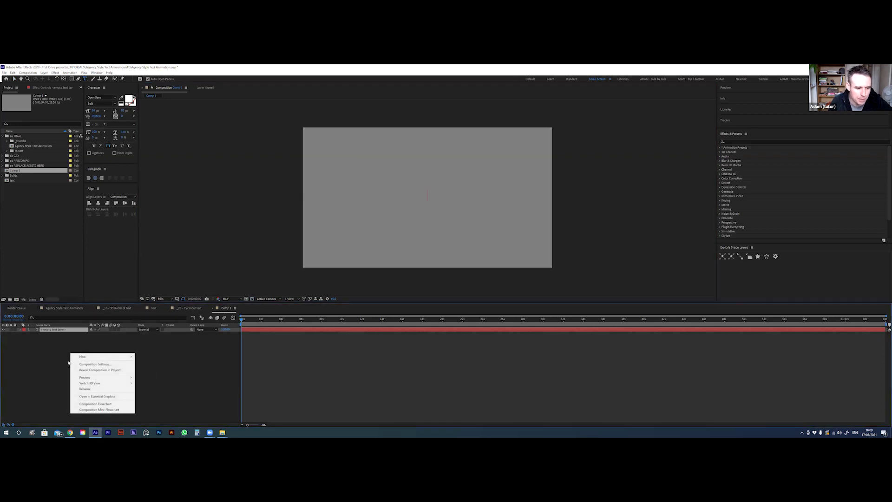
mouse_move(93, 357)
click(42, 372)
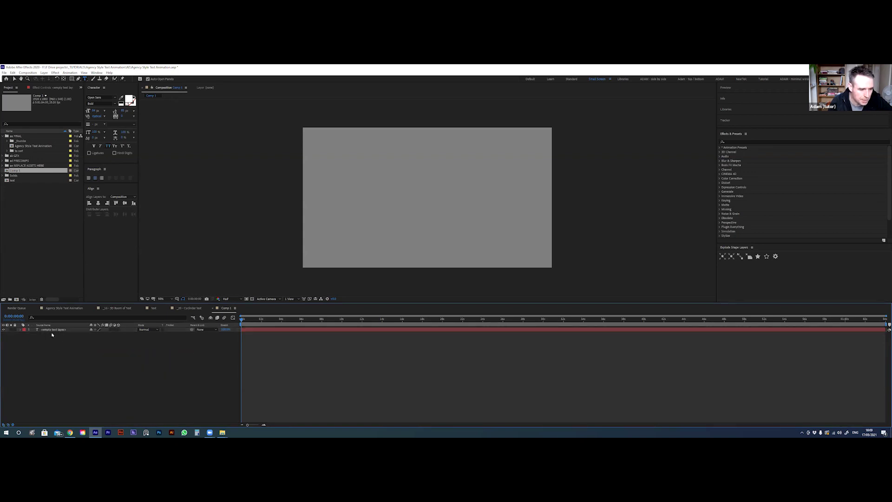
Switch to the finished cylinder text composition and collapse the expanded mask properties of its cutoff layer
click(54, 330)
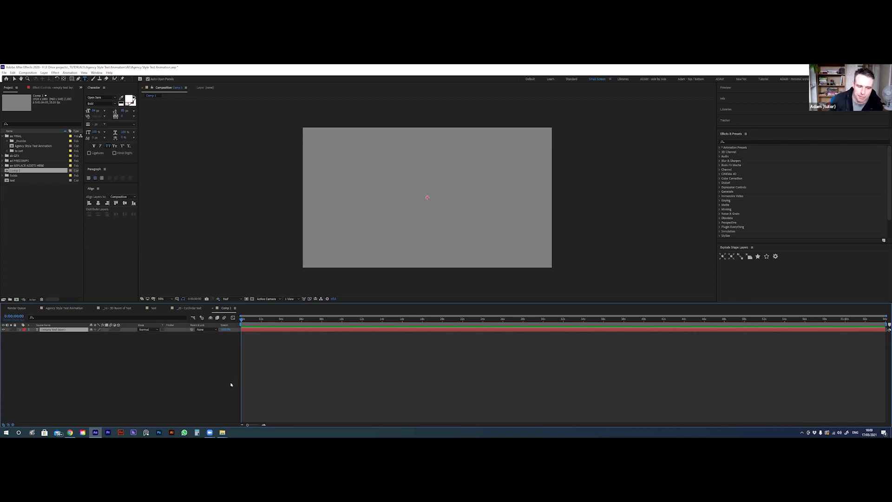
click(192, 308)
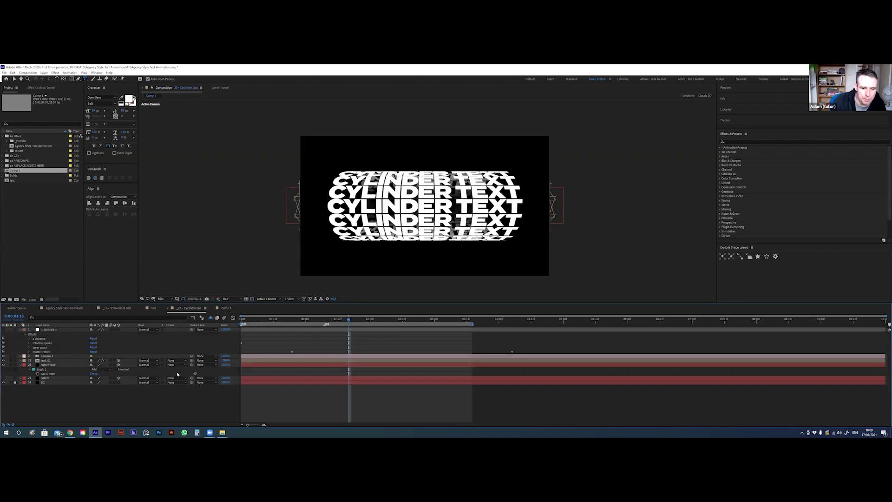
click(20, 366)
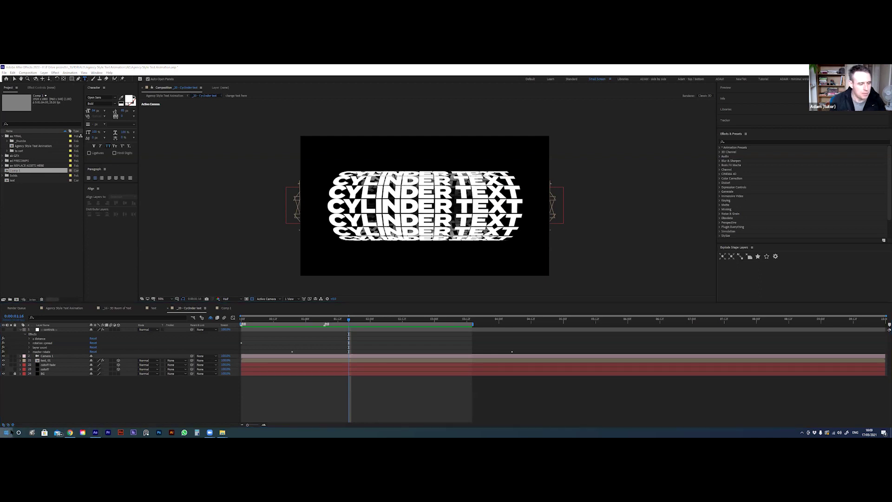
Switch to Microsoft Edge and search the web for "adobe font packs"
click(10, 432)
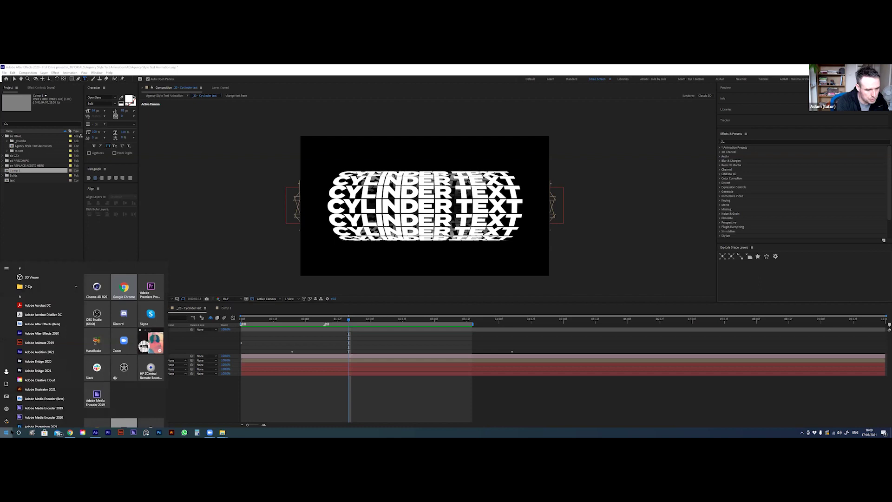
text(inter)
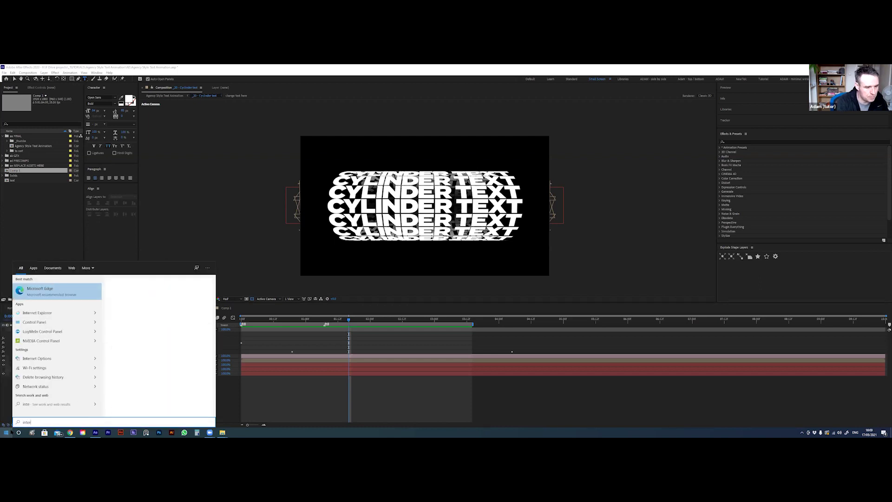
click(56, 293)
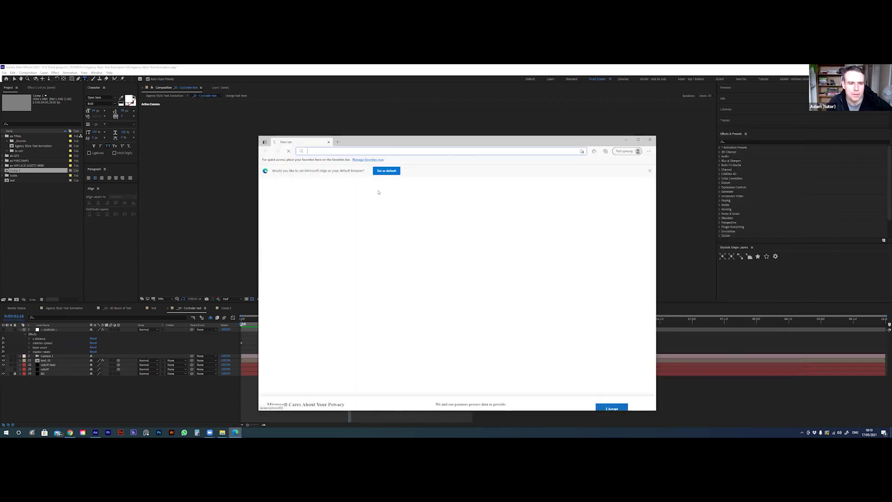
text(adobe fonts)
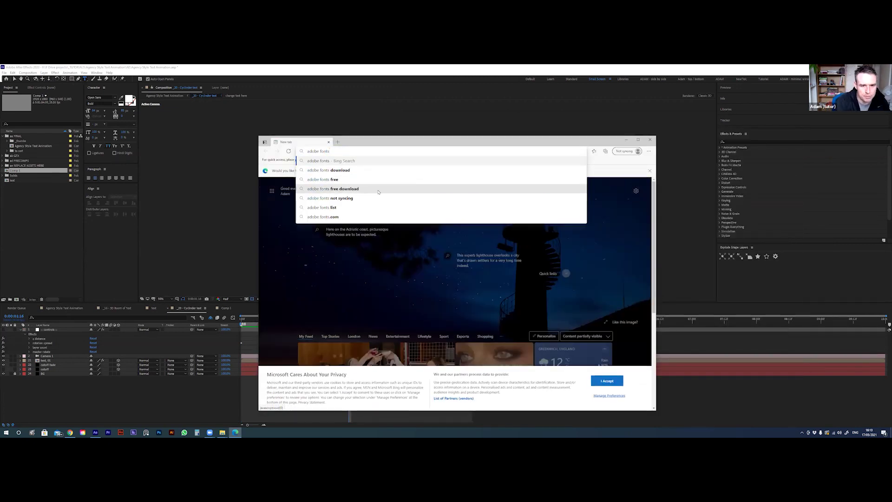
key(BackSpace)
text(packs)
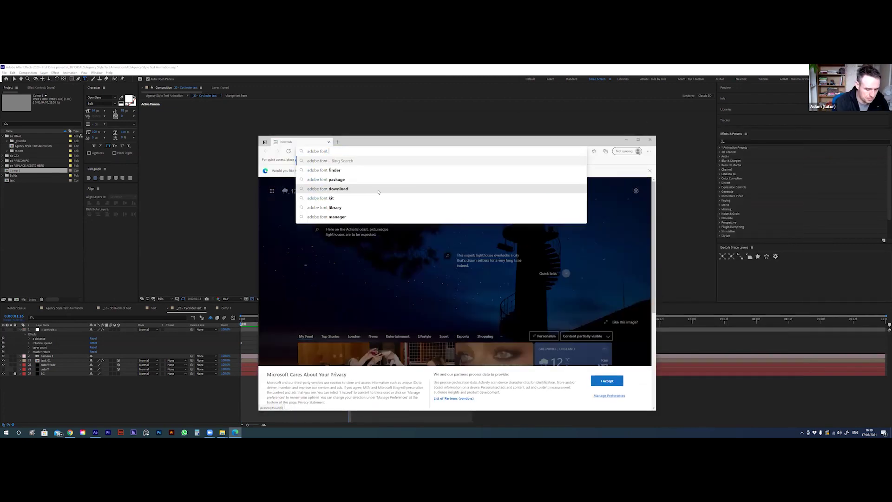
key(Return)
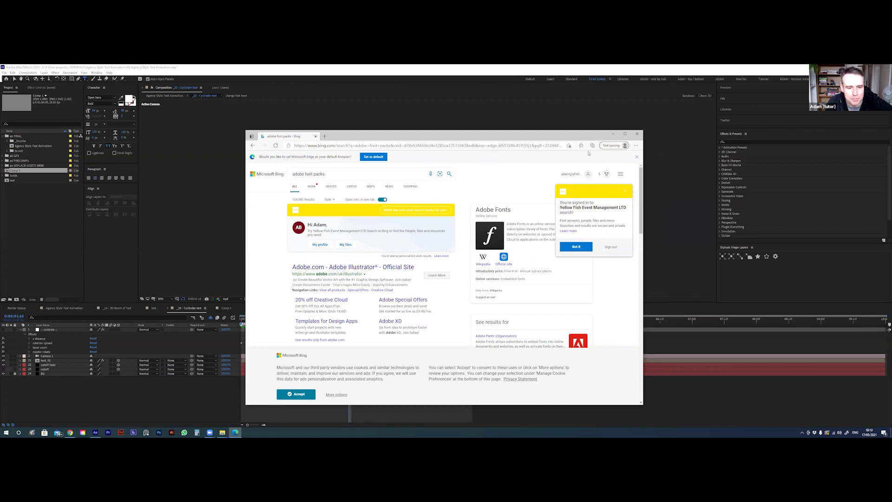
Look through the font packs on the Adobe Fonts site and return to After Effects
drag(575, 136, 588, 129)
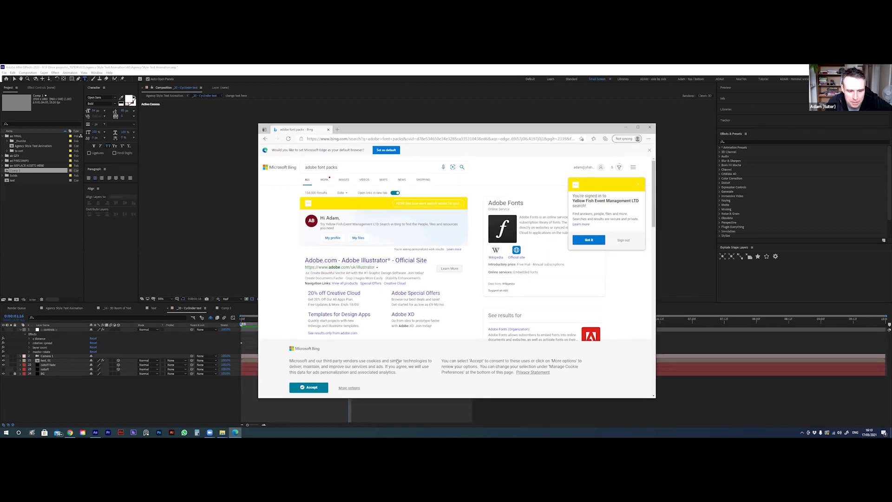
scroll(572, 310, down, 5)
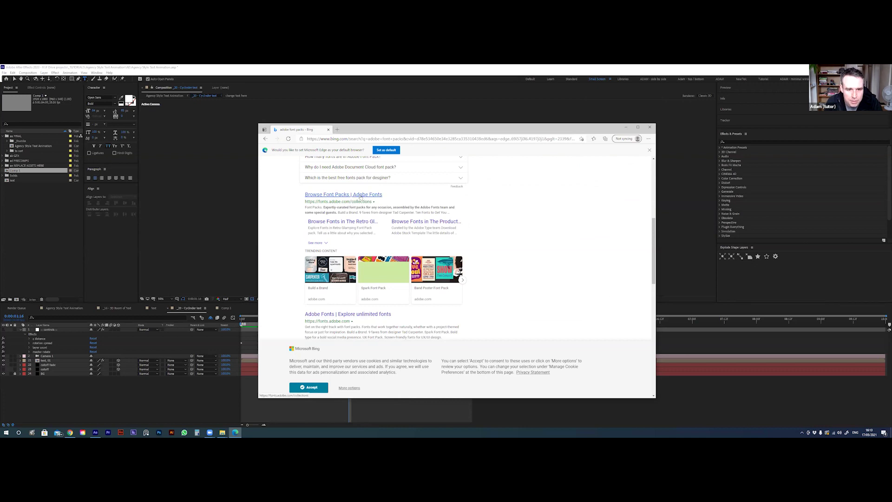
click(360, 198)
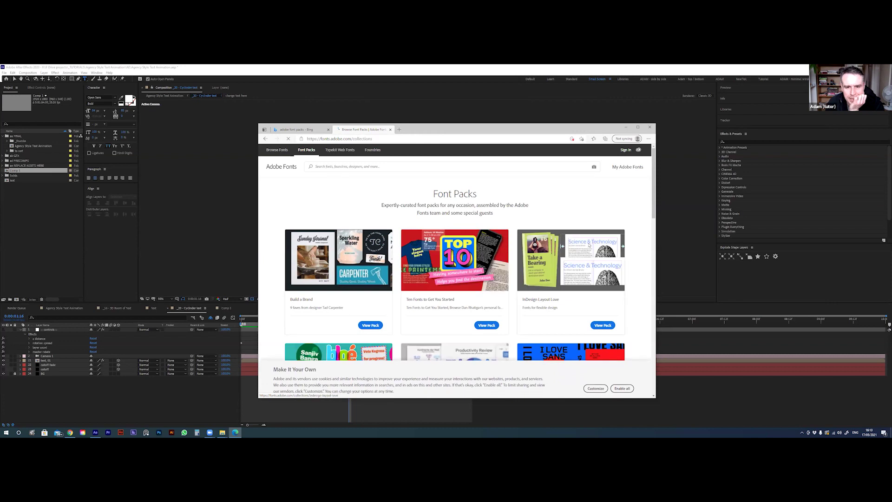
drag(653, 210, 653, 248)
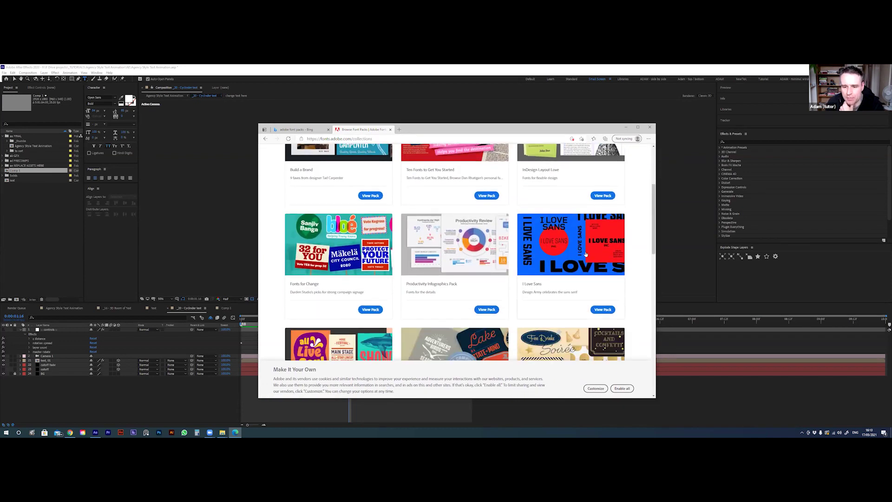
key(alt+Tab)
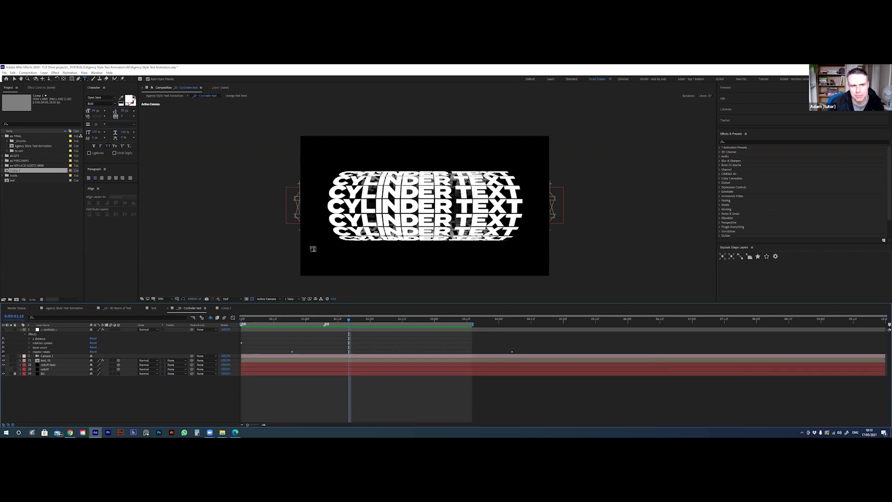
Collapse the controls layer, open the text layer's nested composition and check the font and style used for CYLINDER TEXT
click(20, 330)
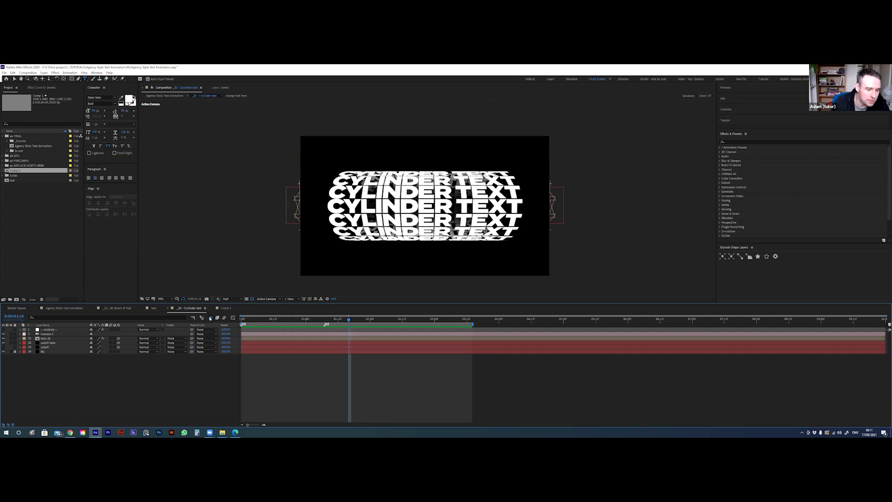
click(210, 318)
double_click(45, 336)
click(49, 329)
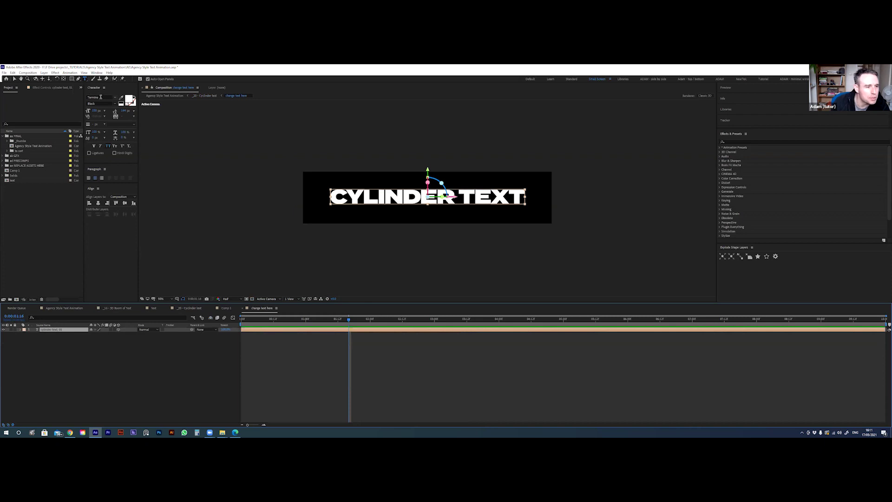
click(114, 105)
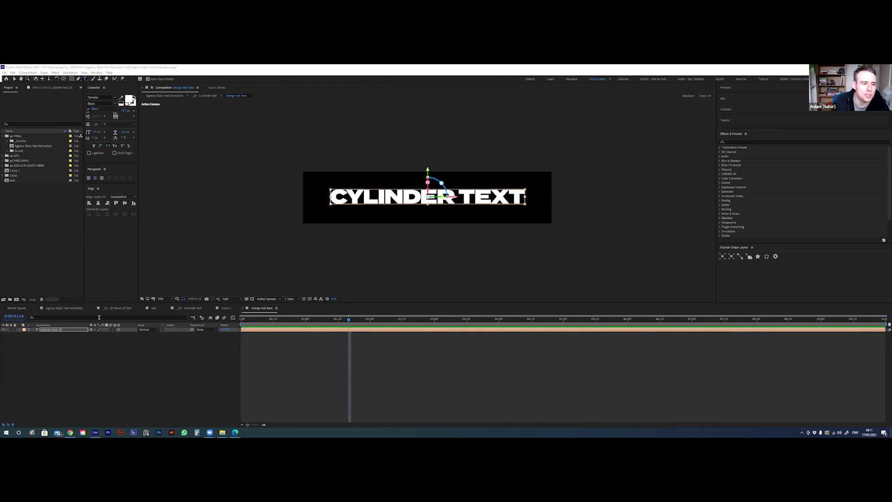
click(120, 352)
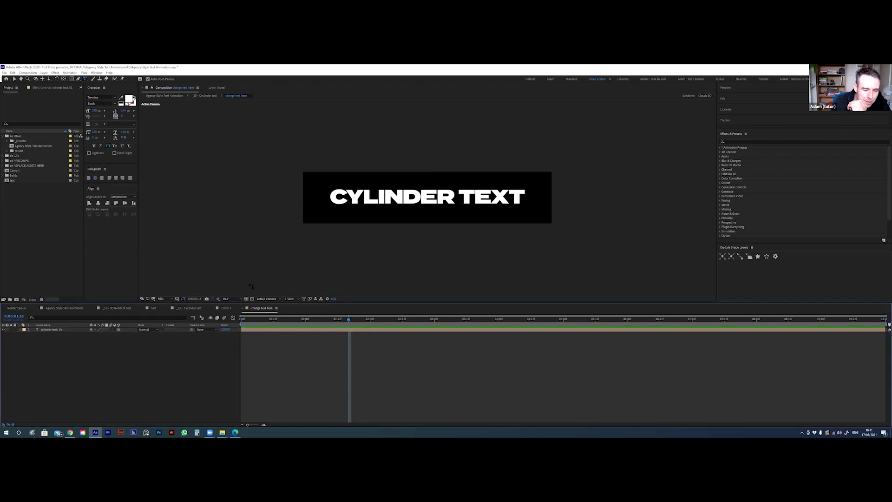
Return to Comp 1, replace the empty text layer with a new one and enter the text CYLINDER
click(242, 308)
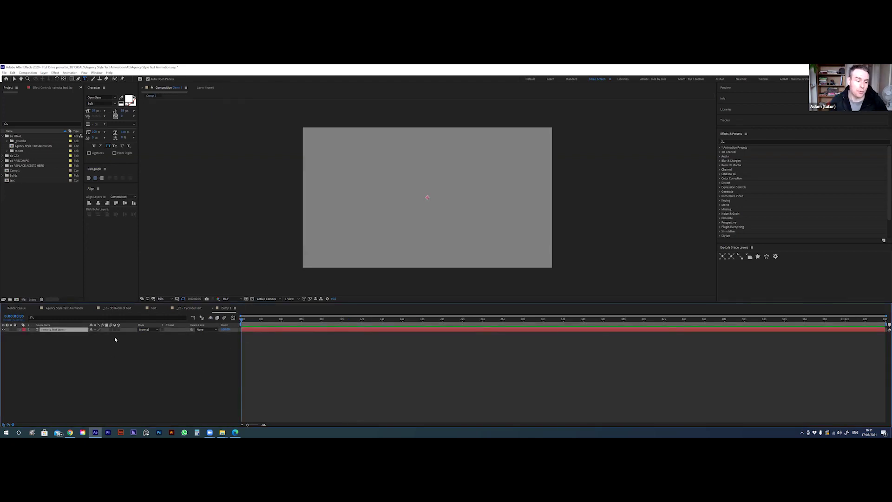
key(v)
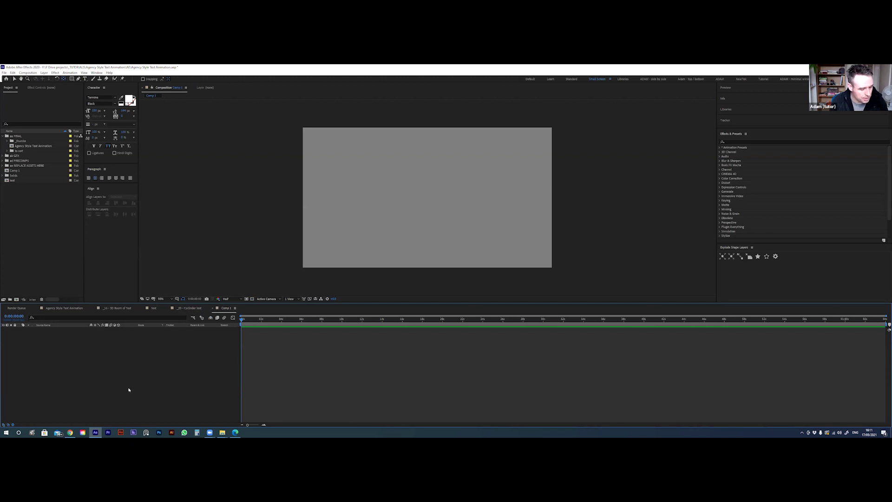
key(ctrl+alt+shift+t)
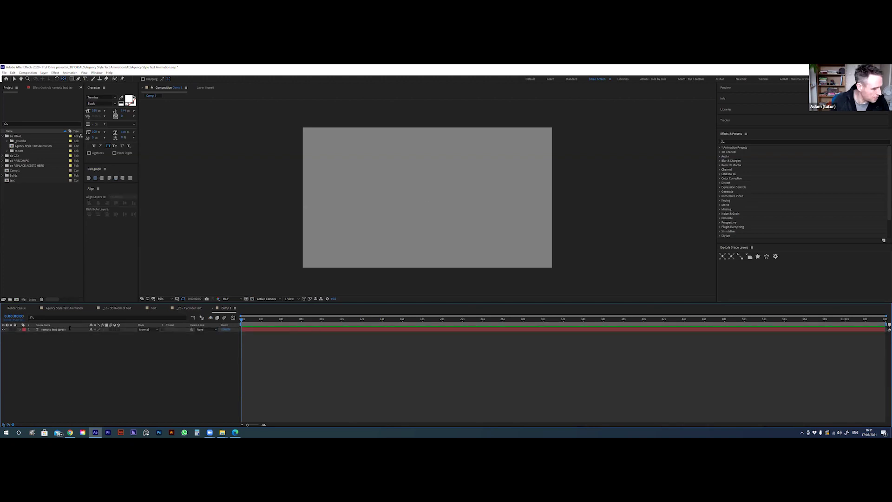
double_click(37, 330)
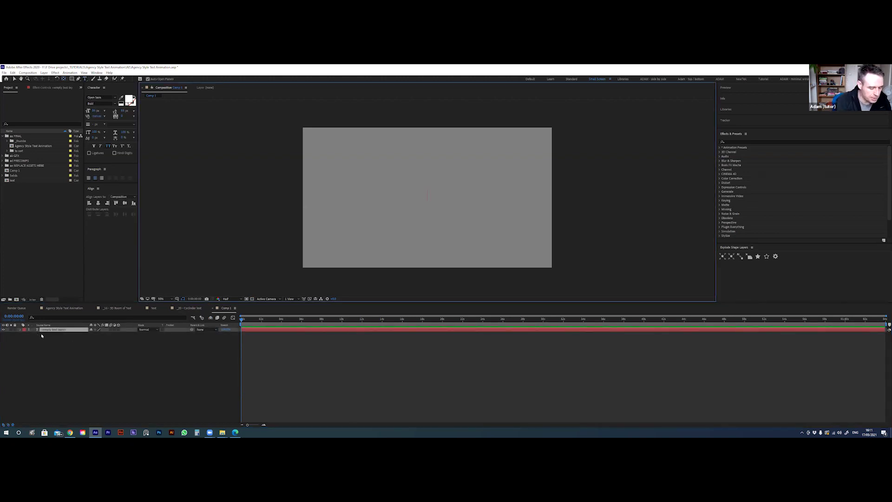
text(cylinder)
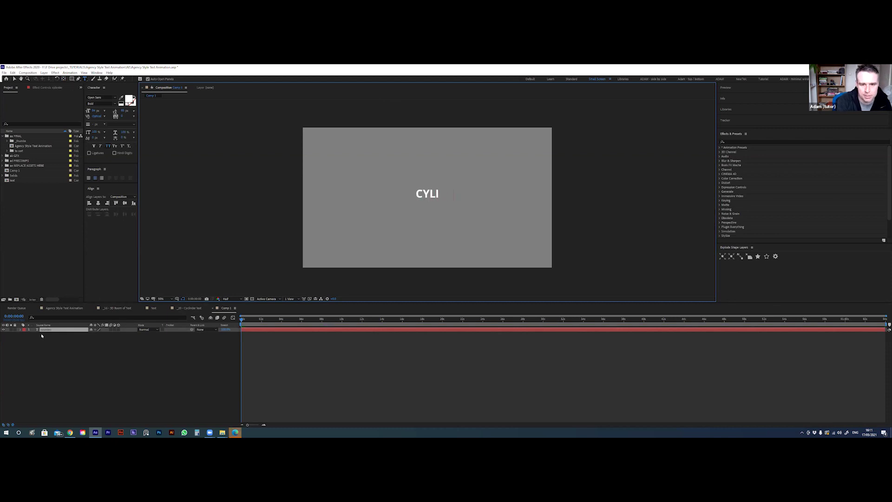
click(14, 79)
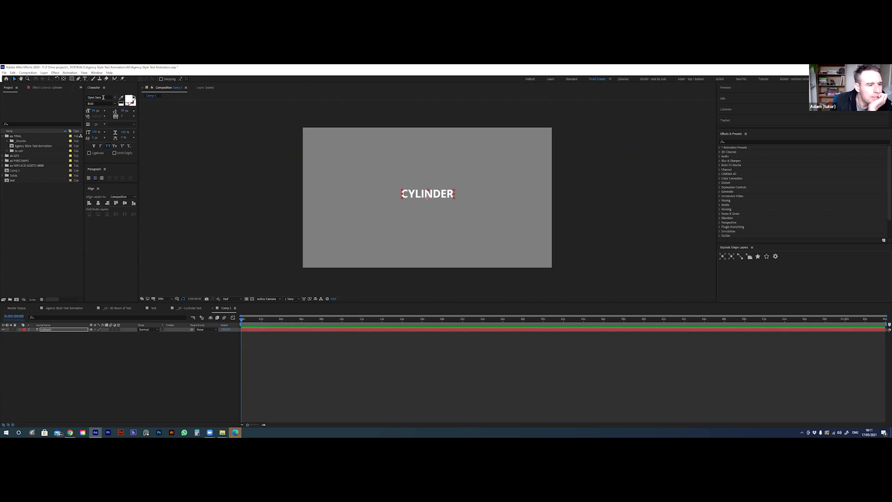
Try the Extrabold and Extrabold Italic styles of Open Sans on the CYLINDER text, settling on Extrabold
click(104, 97)
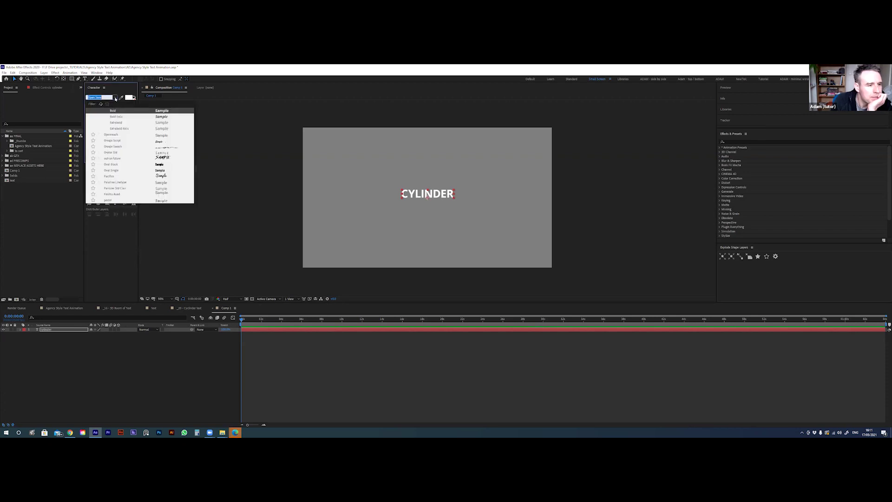
click(116, 98)
click(115, 104)
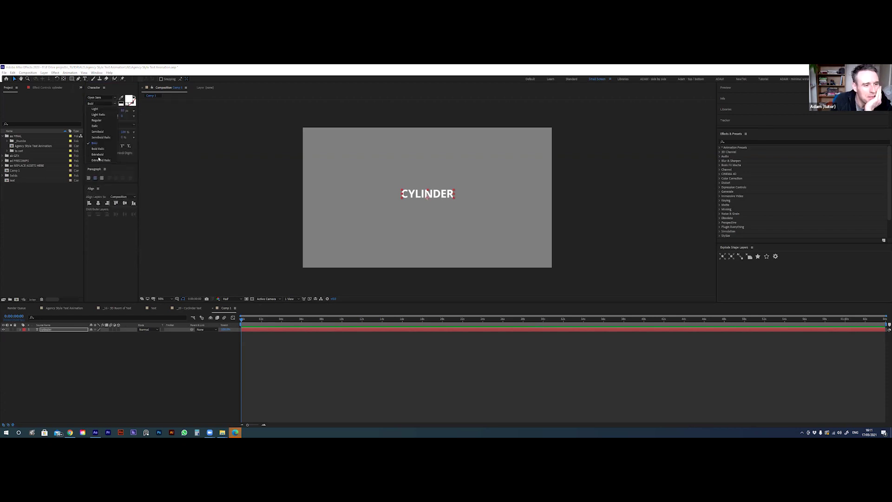
click(100, 154)
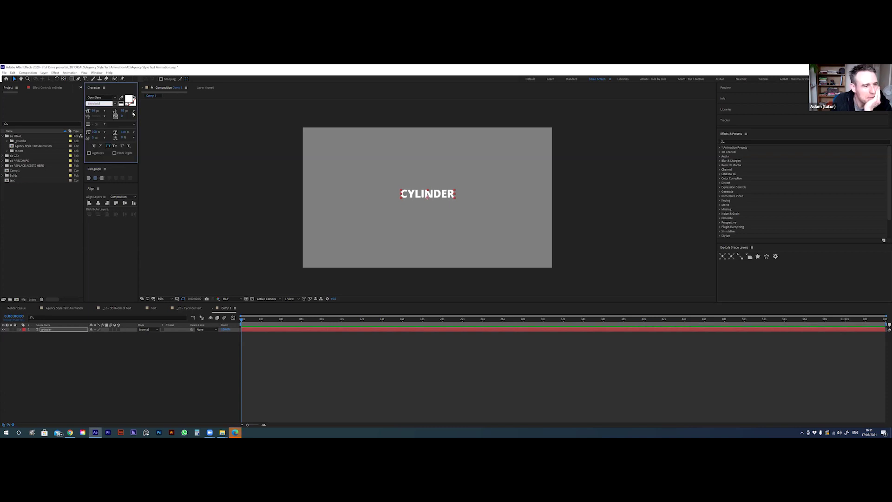
click(114, 104)
click(102, 160)
click(115, 104)
click(101, 155)
click(33, 335)
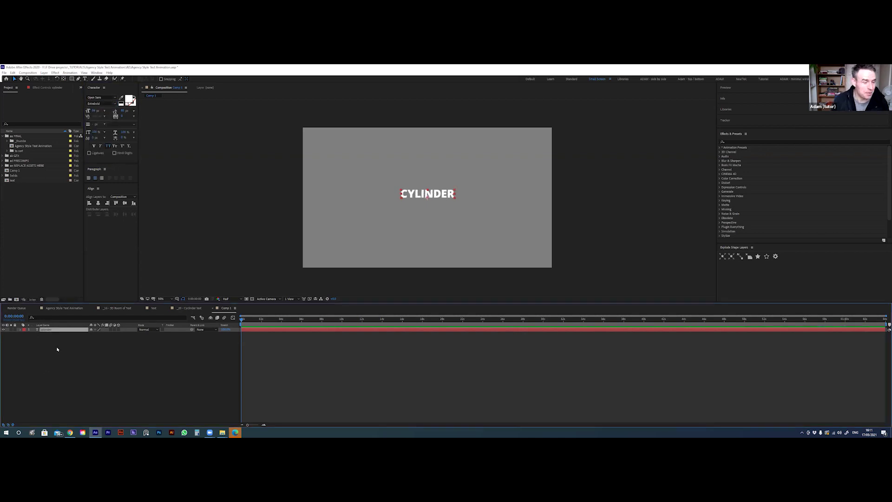
Change the CYLINDER text's font to Termina in the Black style
click(104, 97)
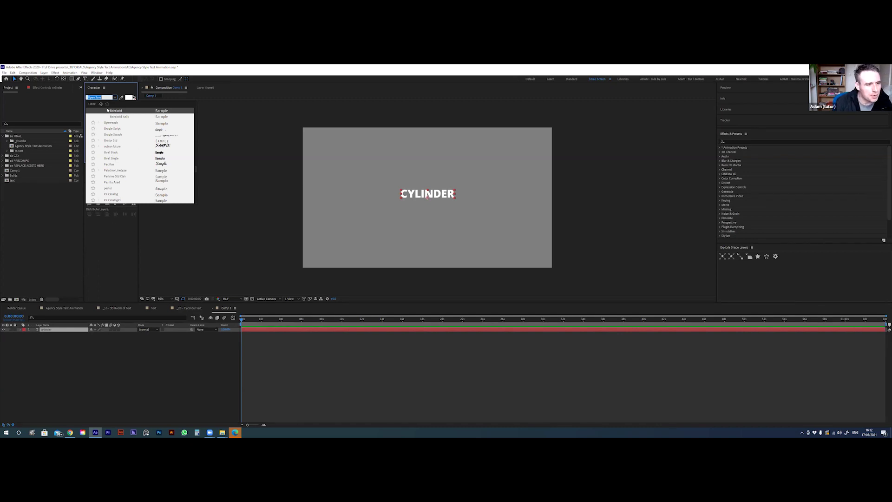
text(terminal)
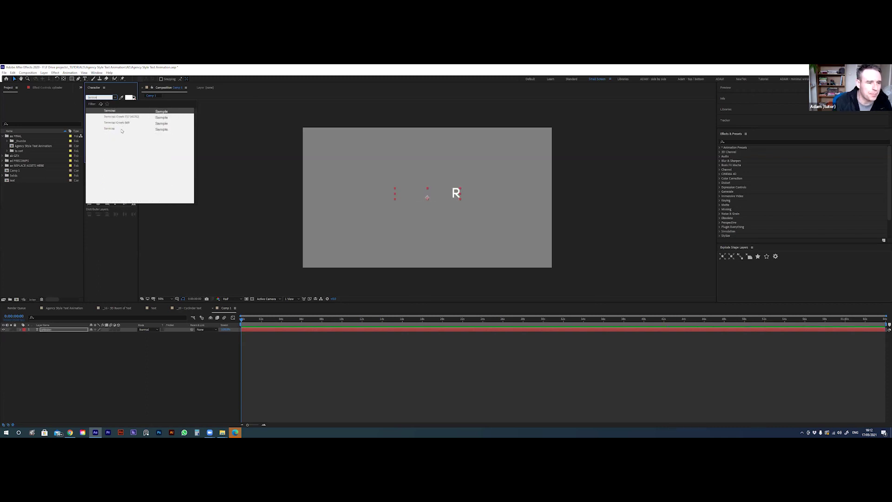
click(110, 128)
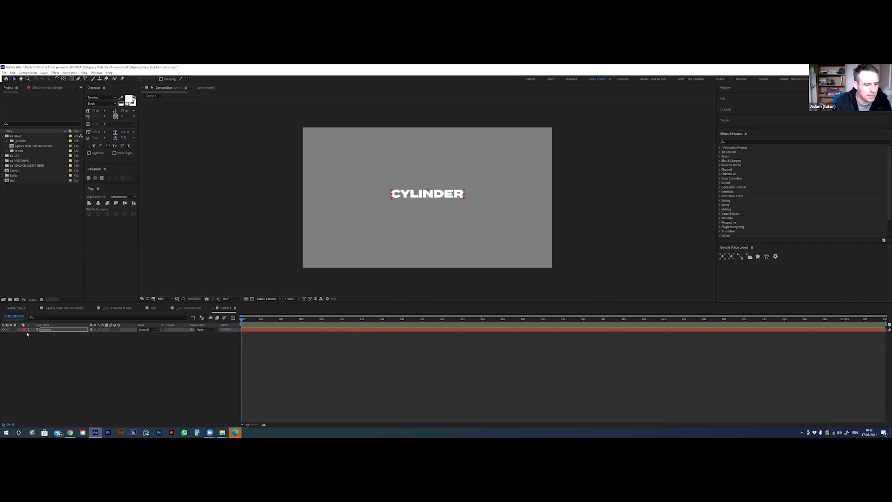
click(67, 339)
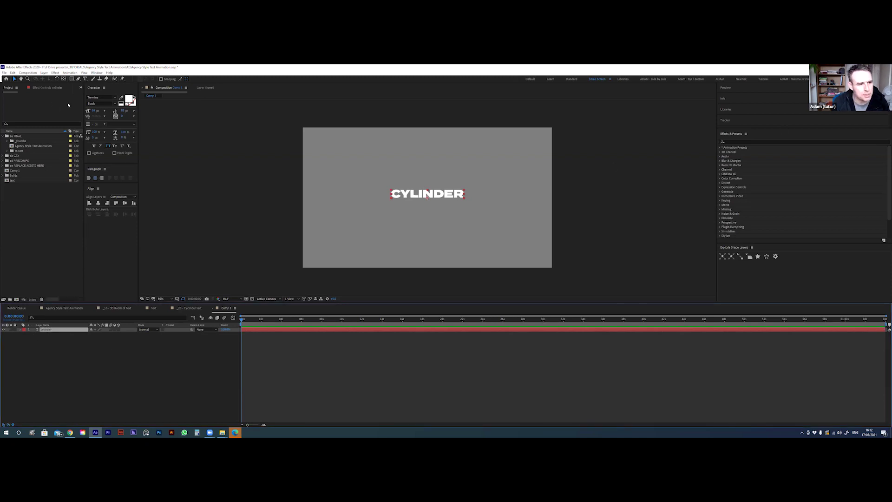
Set the CYLINDER text's font size to 150 px and make its layer 3D
click(94, 111)
text(350)
key(Return)
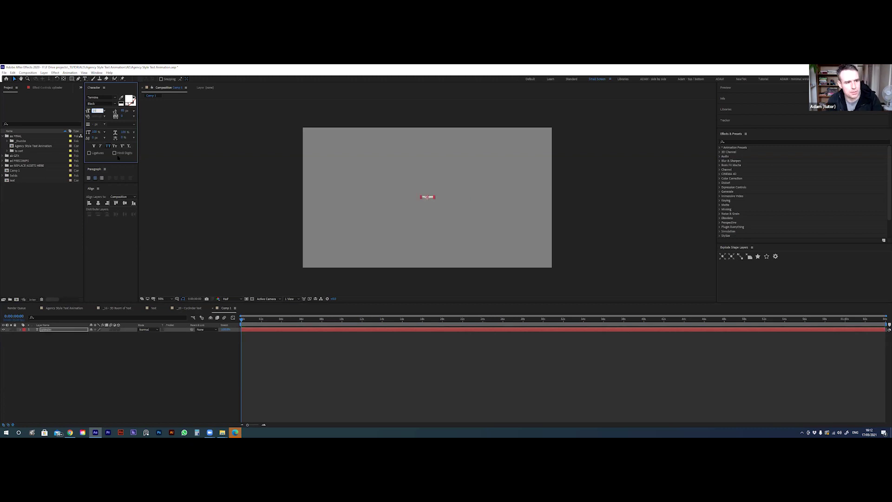
click(57, 330)
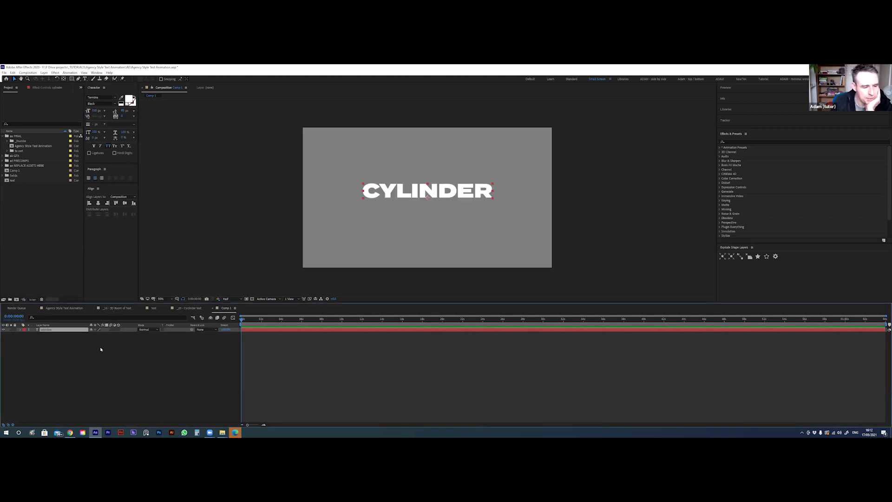
click(119, 330)
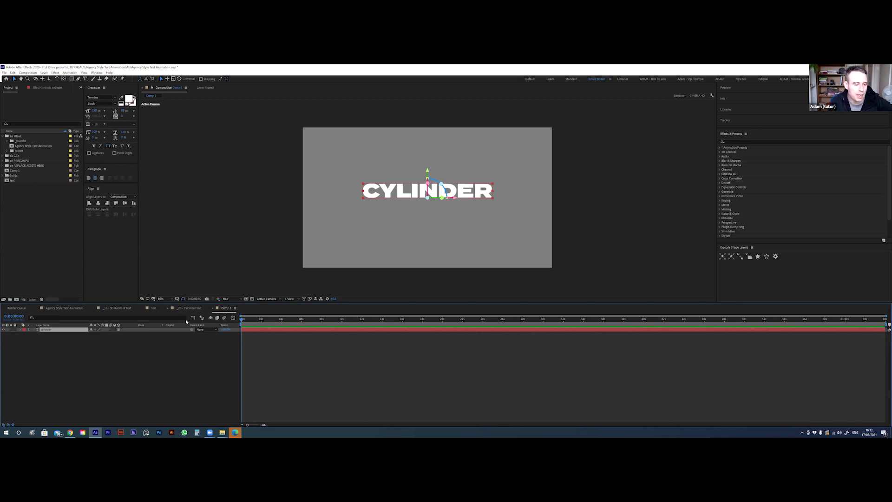
Check the finished cylinder text composition, return to Comp 1 and compare the CYLINDER layer with 3D off and on
click(191, 308)
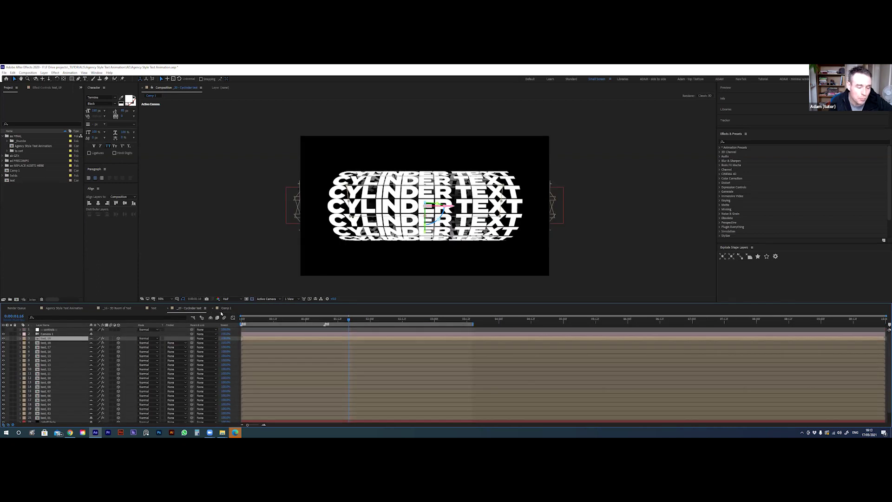
click(226, 308)
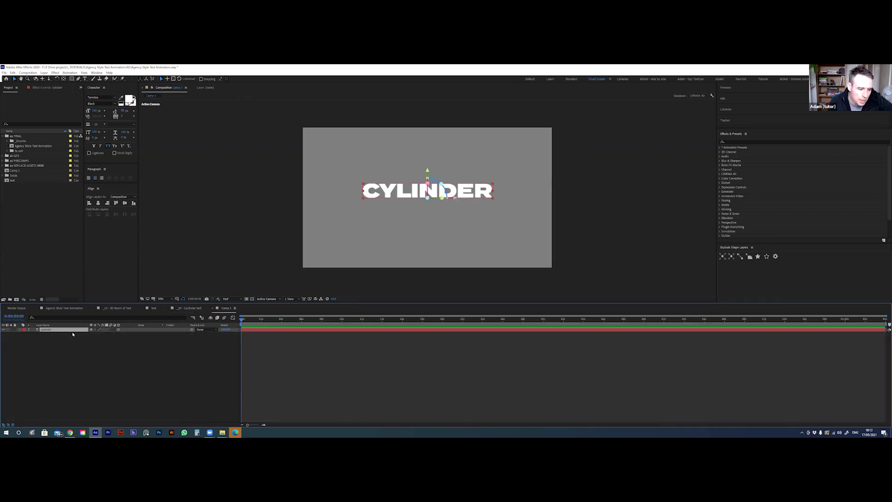
click(118, 329)
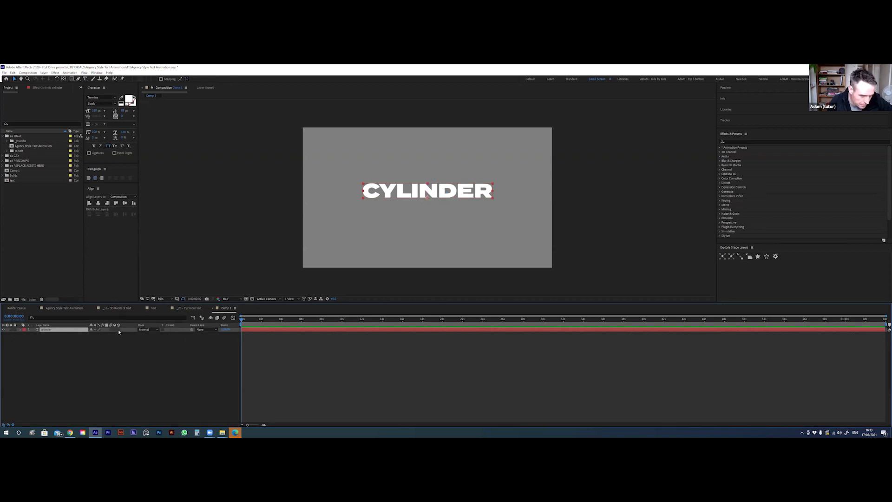
click(118, 329)
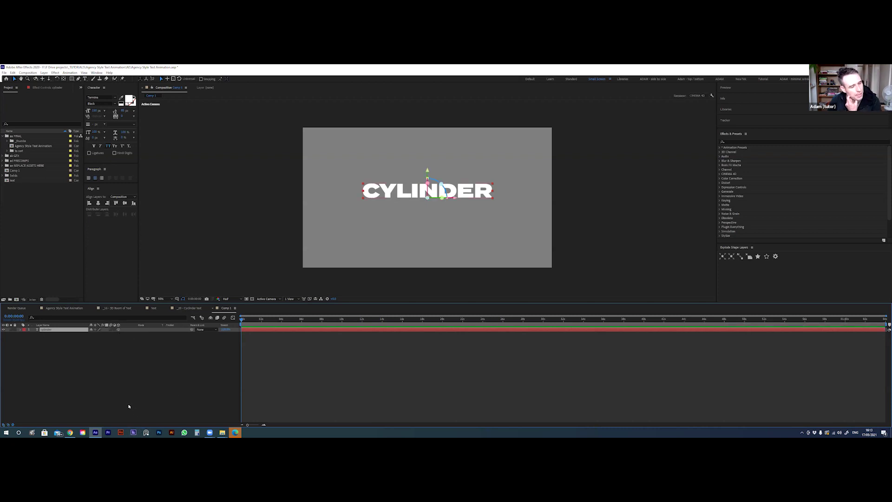
Expand the CYLINDER layer's Transform properties and compare the properties available with 3D switched off and on
key(p)
key(p)
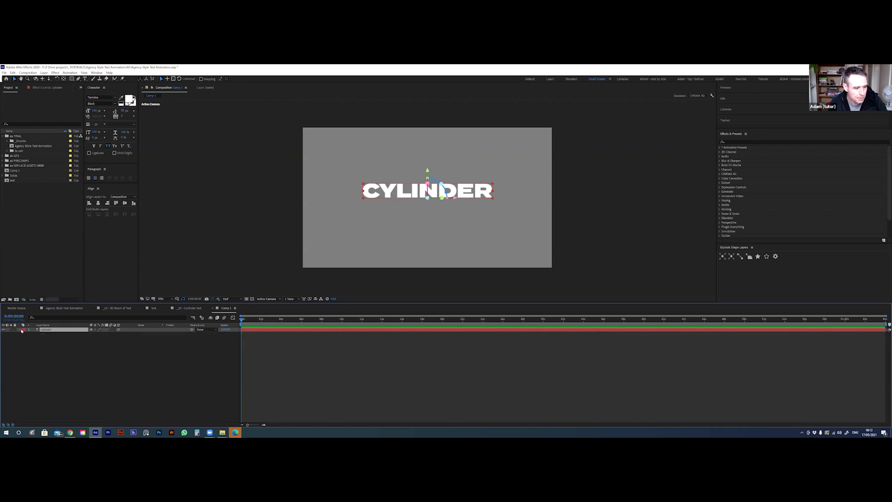
click(20, 330)
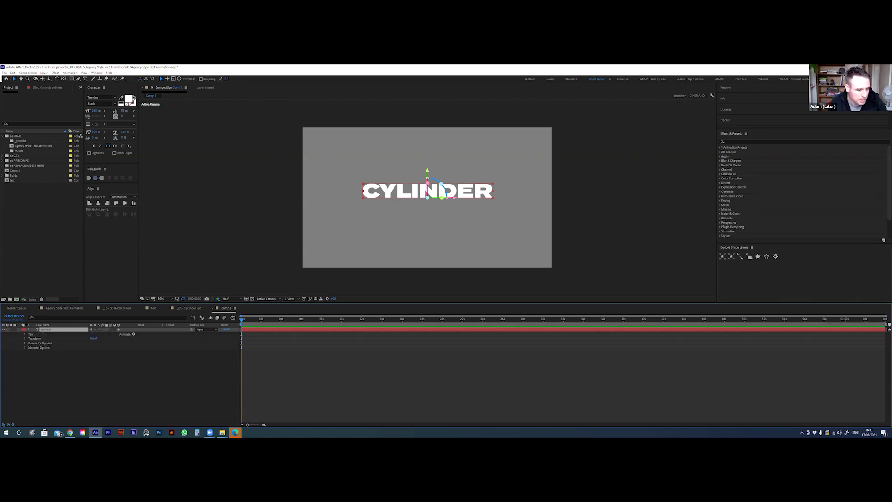
click(24, 338)
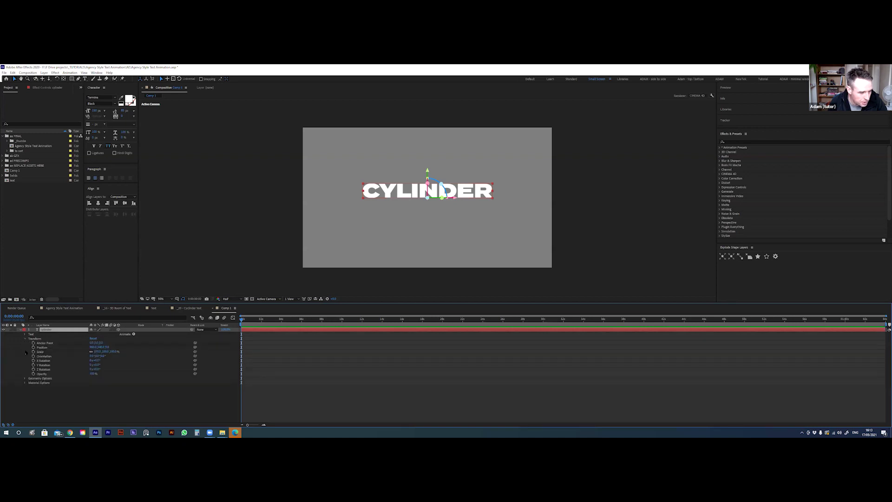
click(118, 329)
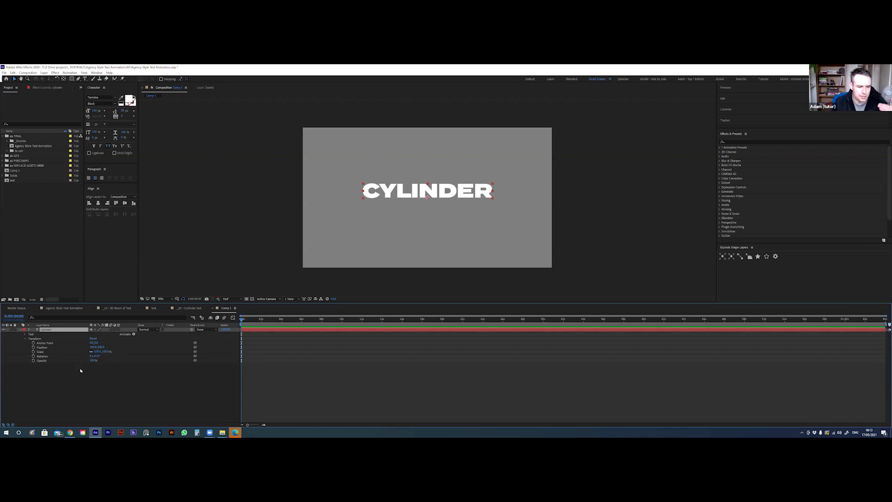
click(118, 329)
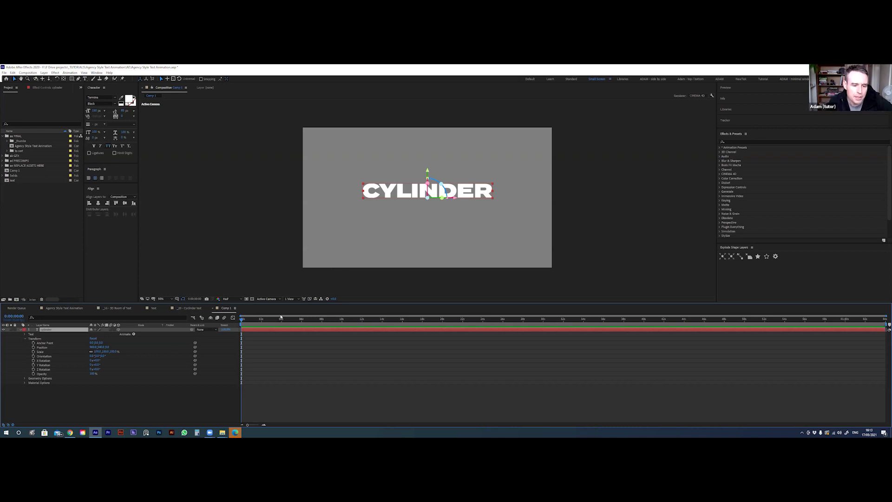
Split the composition viewer into two horizontal views and set the first one to Custom View 1
click(293, 299)
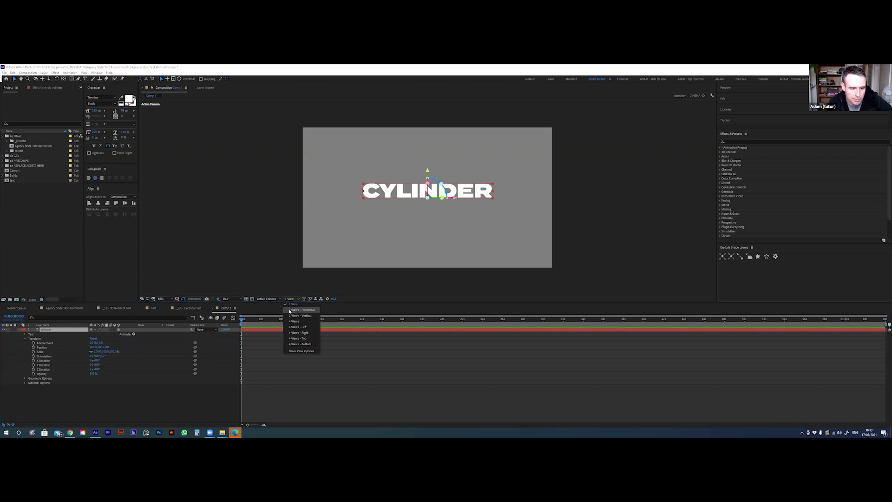
click(291, 310)
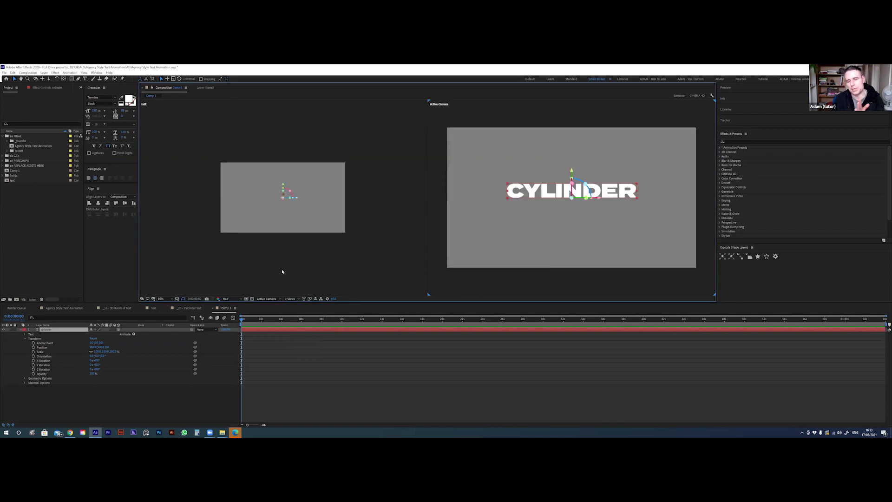
click(265, 279)
click(268, 299)
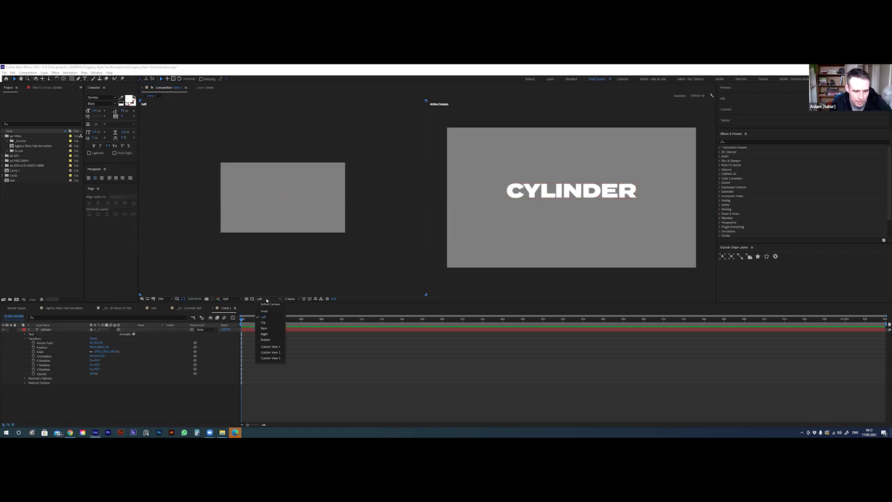
click(271, 346)
Duplicate the CYLINDER text layer and move the copy back along its Z position
click(55, 329)
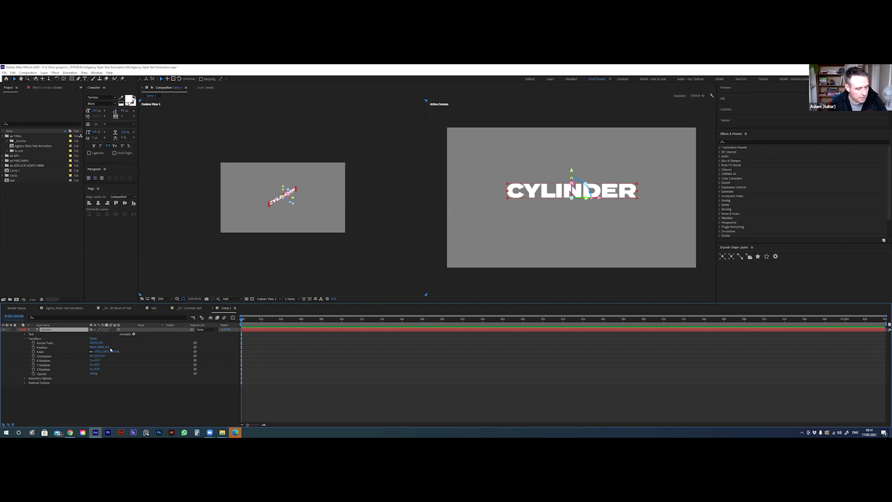
key(ctrl+d)
key(p)
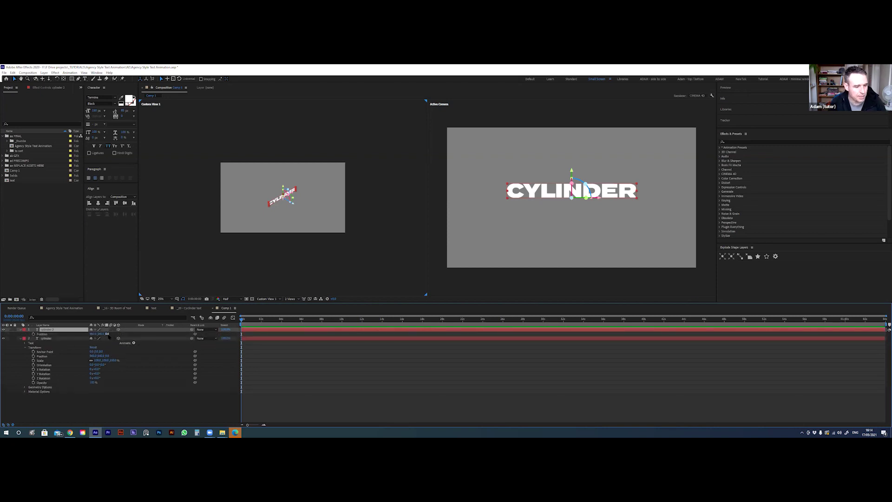
click(110, 334)
click(29, 360)
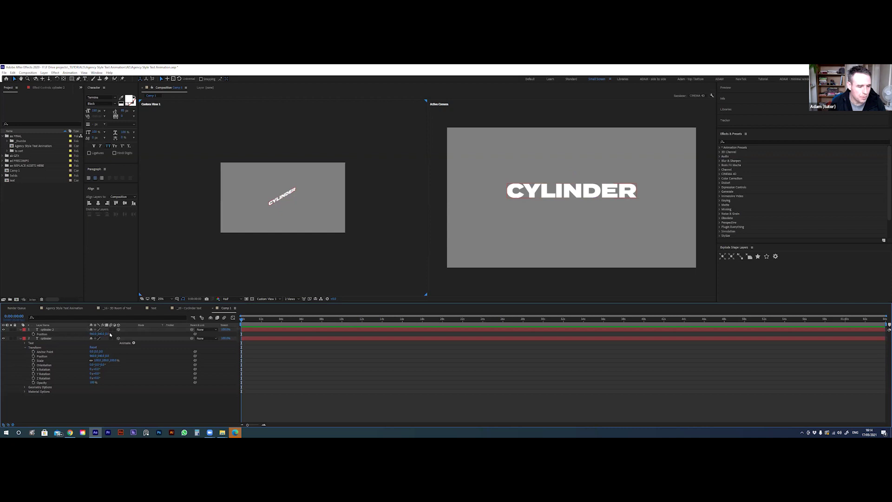
drag(107, 334, 147, 330)
click(60, 330)
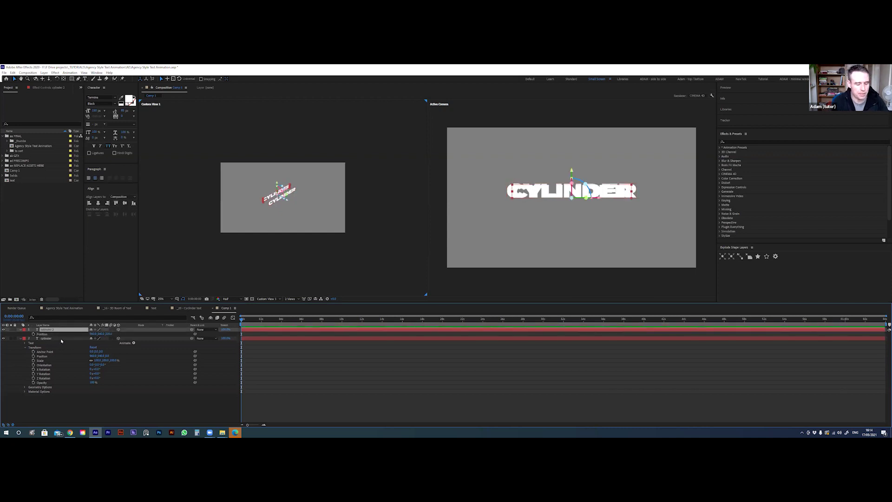
Duplicate the copied CYLINDER layer and push one of the copies farther back in Z
key(ctrl+p)
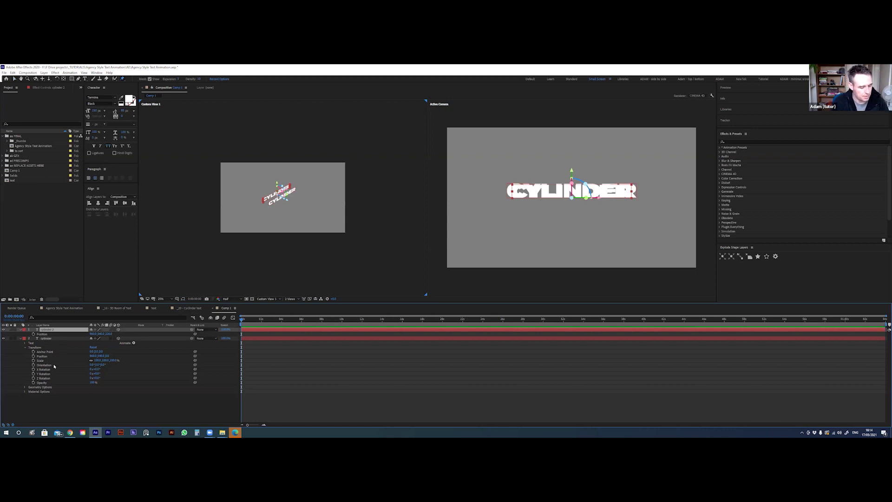
key(ctrl+d)
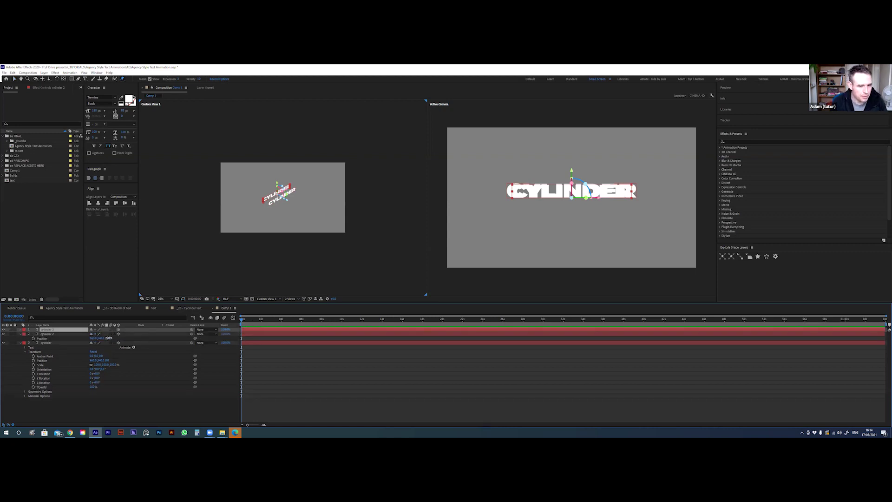
drag(167, 334, 341, 329)
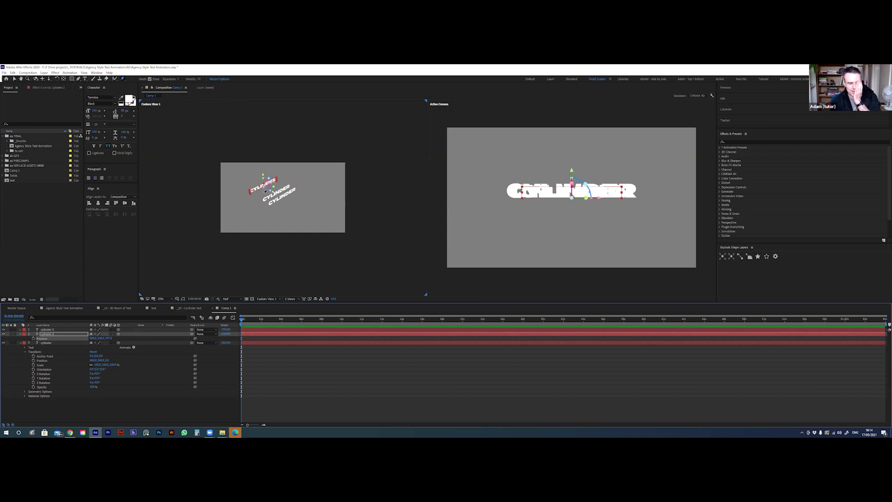
key(v)
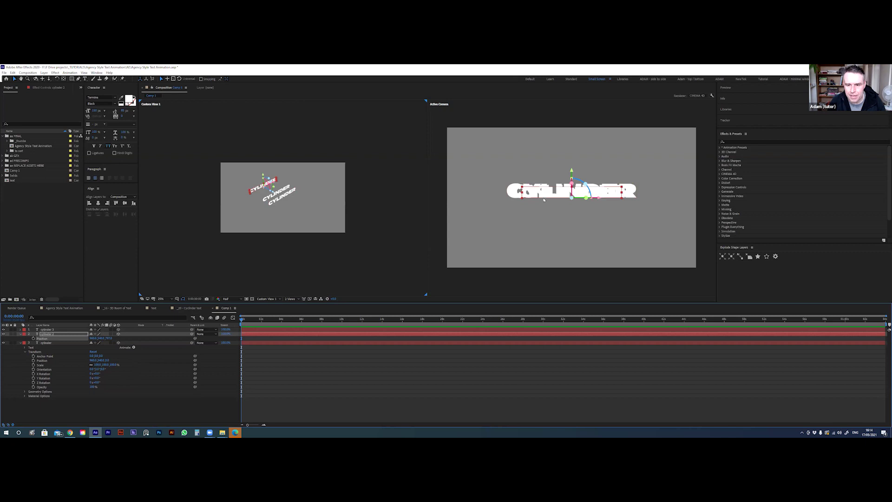
Collapse the text layers' properties and add a one-node camera to Comp 1
click(20, 334)
click(21, 338)
click(35, 398)
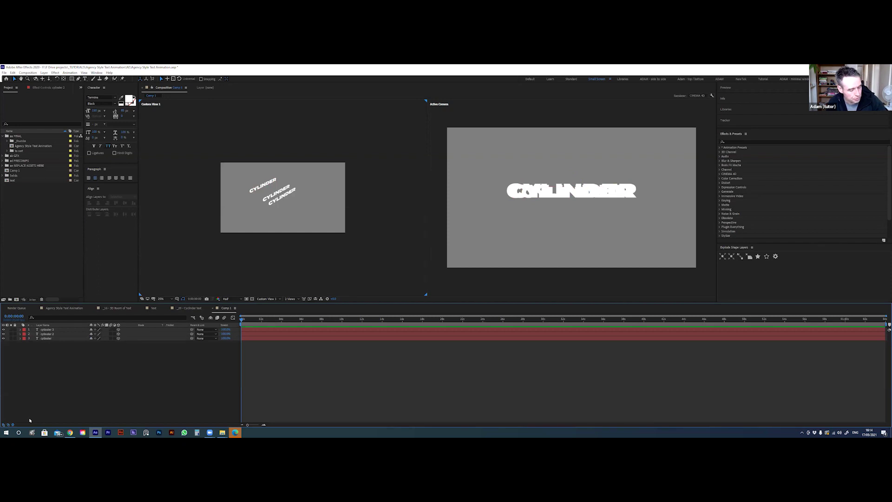
key(ctrl+alt+shift+c)
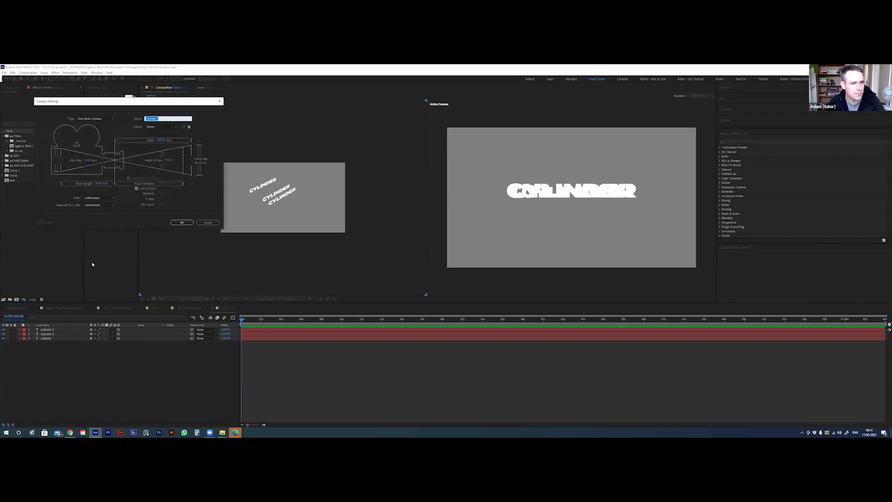
key(Return)
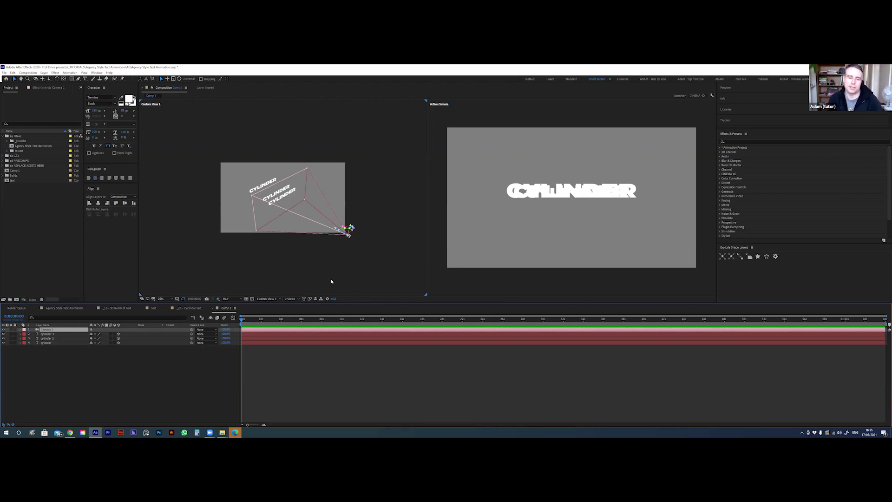
Try moving the camera vertically, undo that, and move it sideways to demonstrate parallax between the text layers
key(p)
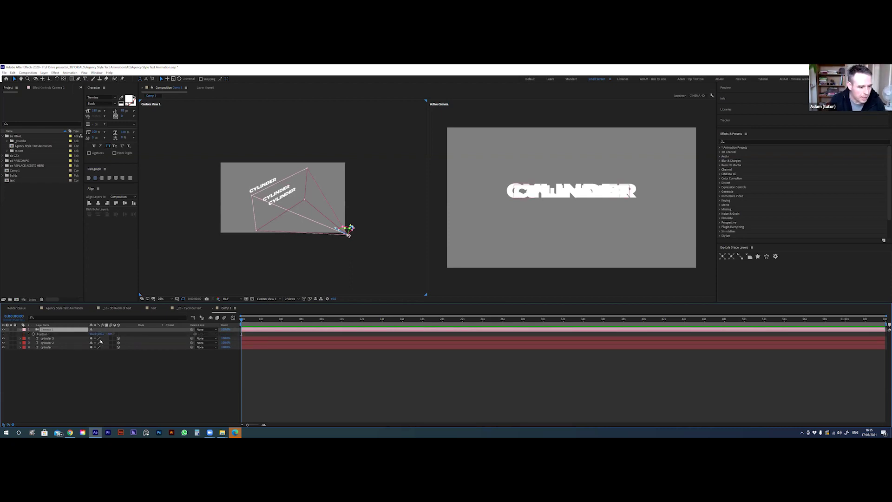
drag(100, 334, 157, 329)
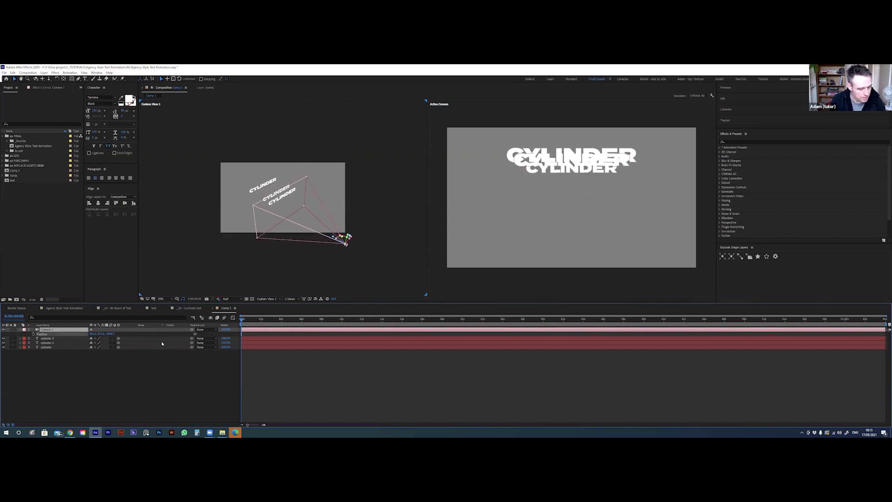
key(ctrl+z)
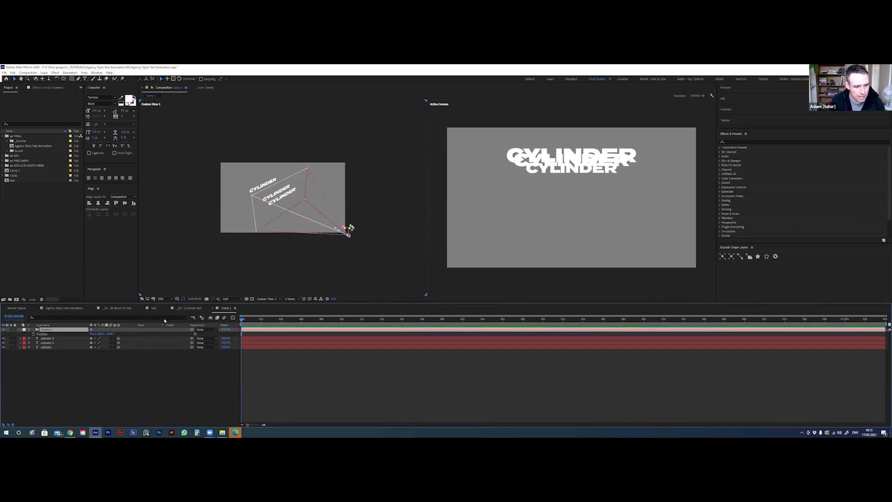
drag(96, 334, 470, 226)
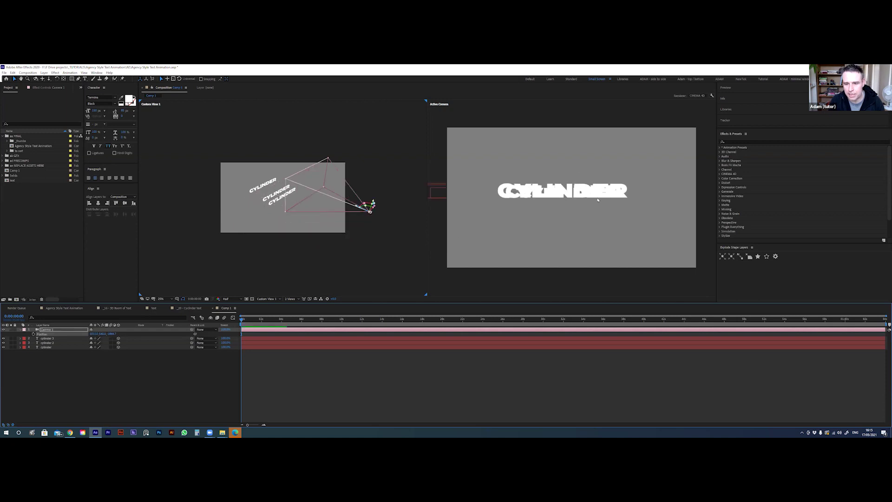
Spread the CYLINDER texts apart in the camera view and push the upper one much farther back in Z
drag(511, 191, 585, 167)
key(p)
drag(111, 347, 238, 327)
click(90, 378)
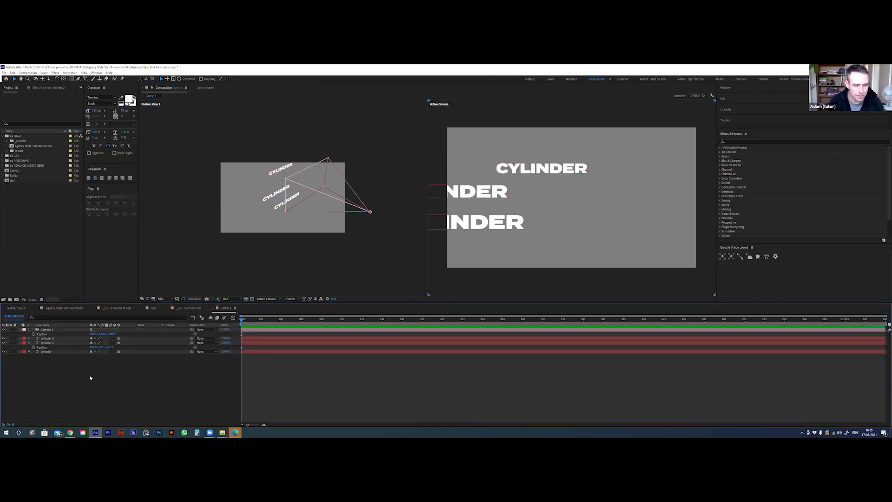
click(575, 168)
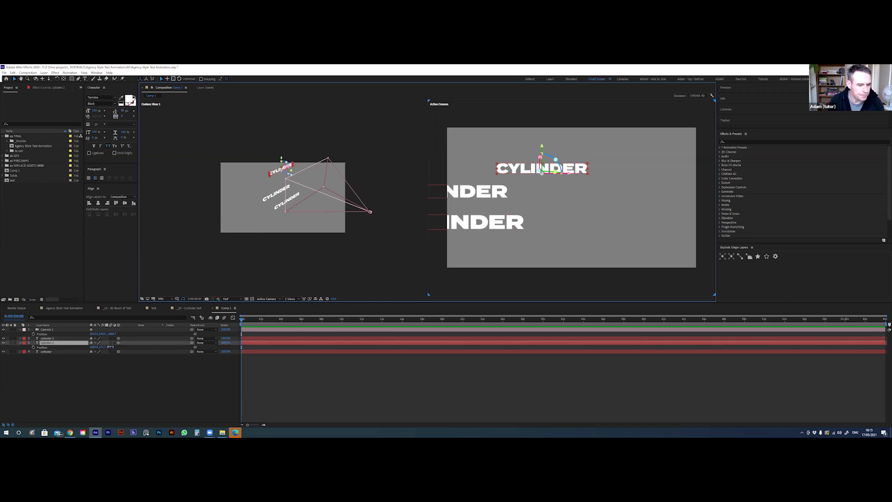
drag(556, 276, 891, 276)
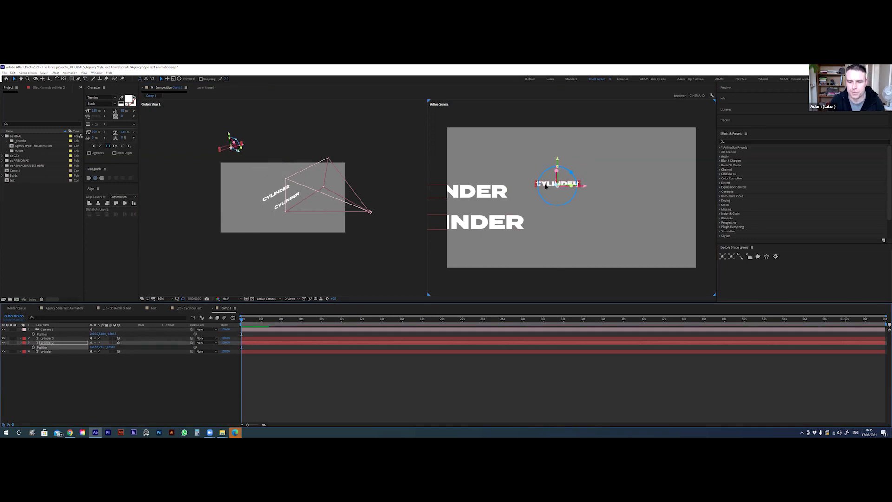
Shift the camera's X position to demonstrate parallax between the spread-out CYLINDER texts
click(46, 330)
click(42, 333)
mouse_move(94, 334)
mouse_down()
mouse_move(125, 334)
mouse_move(79, 333)
mouse_move(100, 334)
mouse_up()
click(46, 342)
Undo the text and camera moves, the camera and the duplicated layers, back to the single original CYLINDER text layer
key(ctrl+z)
key(ctrl+z)
key(ctrl+z)
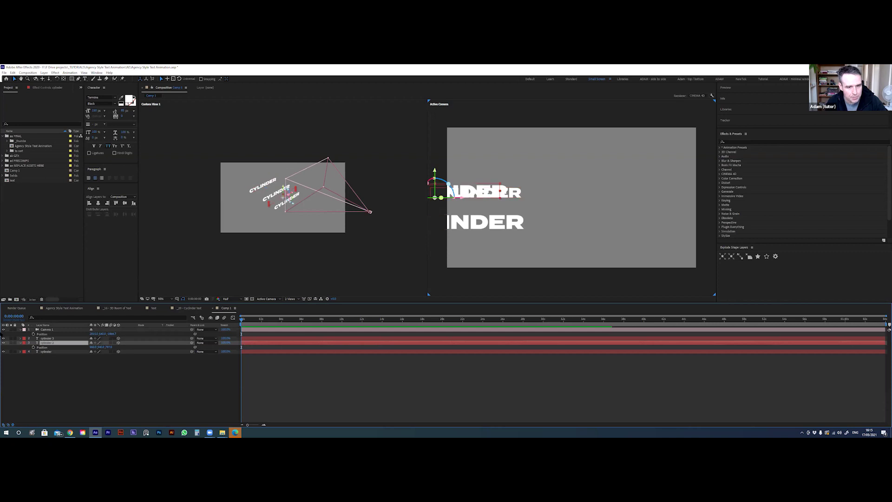
key(ctrl+z)
key(ctrl+z)
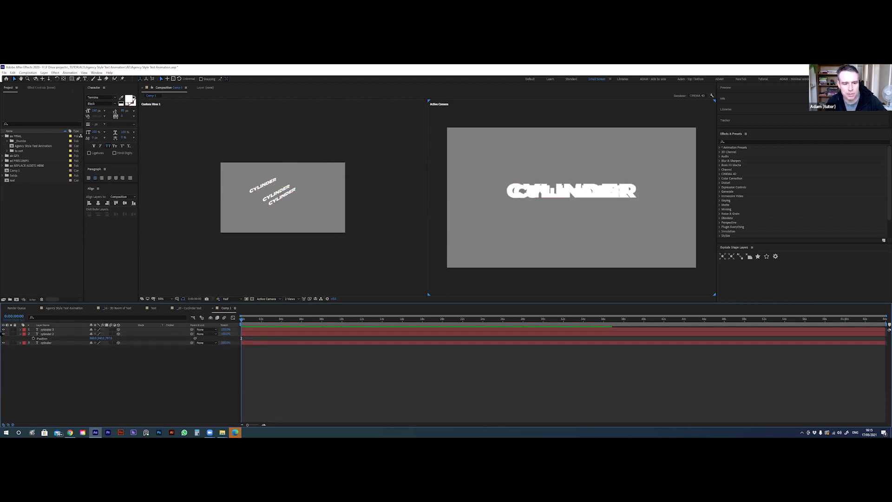
key(ctrl+z)
key(ctrl+z)
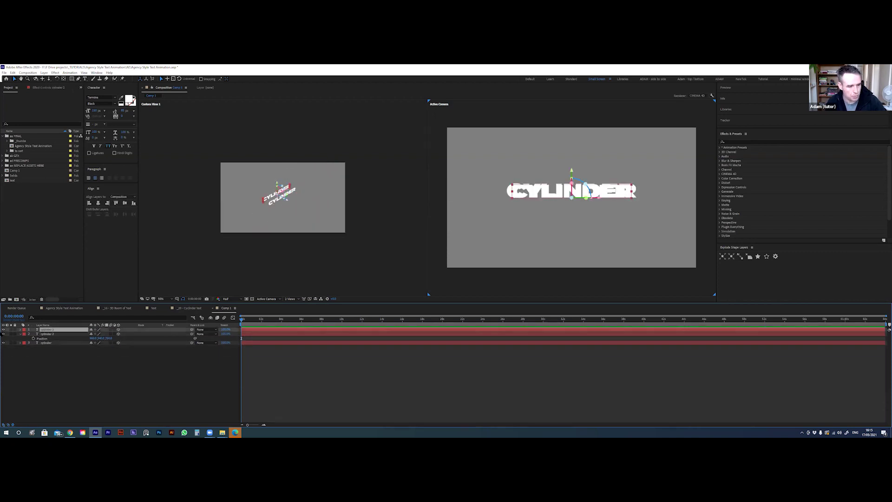
key(ctrl+z)
key(ctrl+z)
key(ctrl+z)
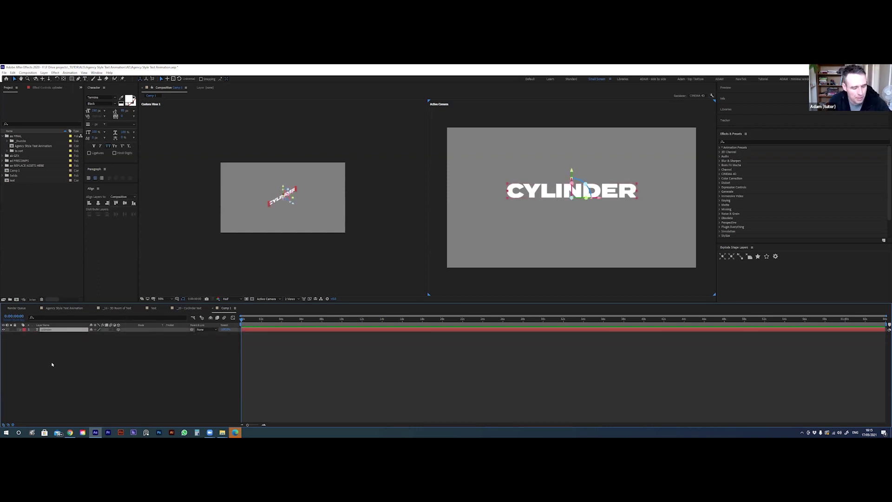
key(ctrl+z)
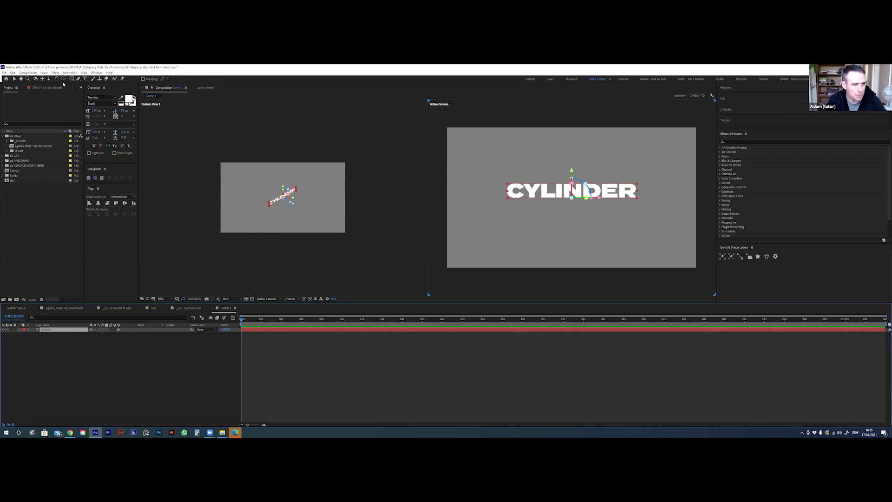
Reveal the CYLINDER layer's Anchor Point property and show the text larger in the custom view
key(a)
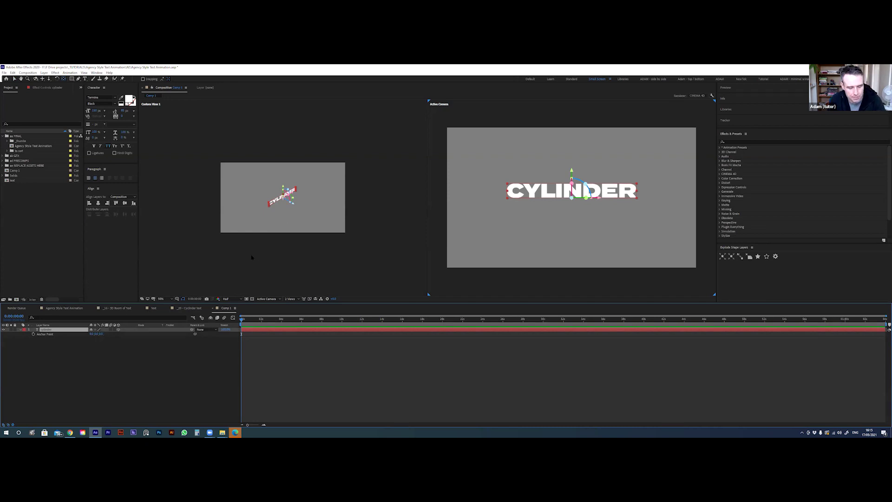
click(291, 239)
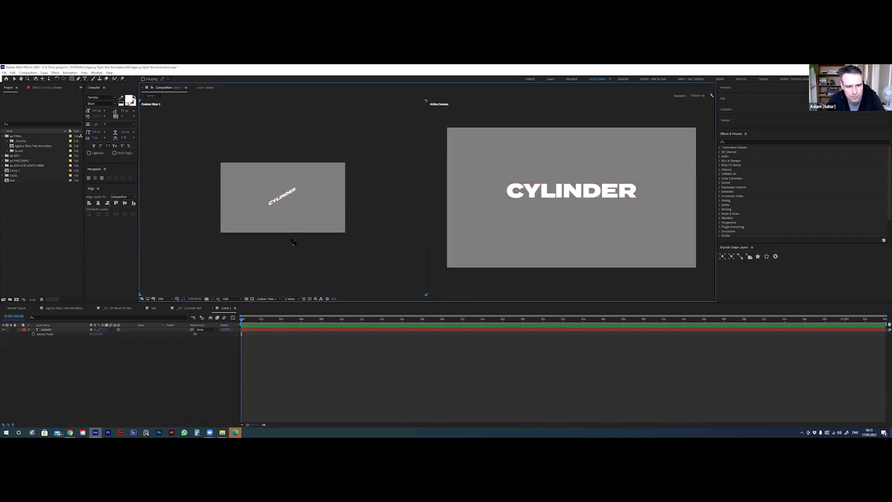
scroll(291, 231, up, 3)
scroll(291, 232, down, 1)
click(51, 330)
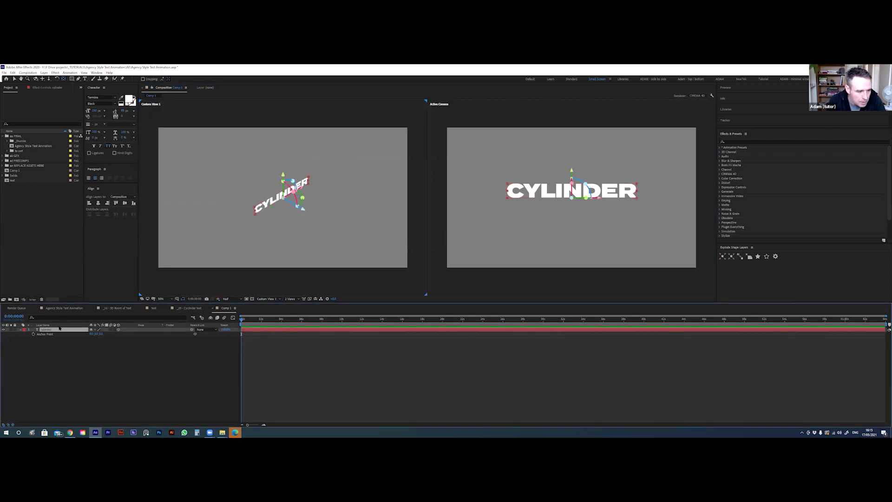
Try shifting the CYLINDER layer's anchor point with the Pan Behind tool and moving the layer with the Selection tool, undoing both
click(51, 335)
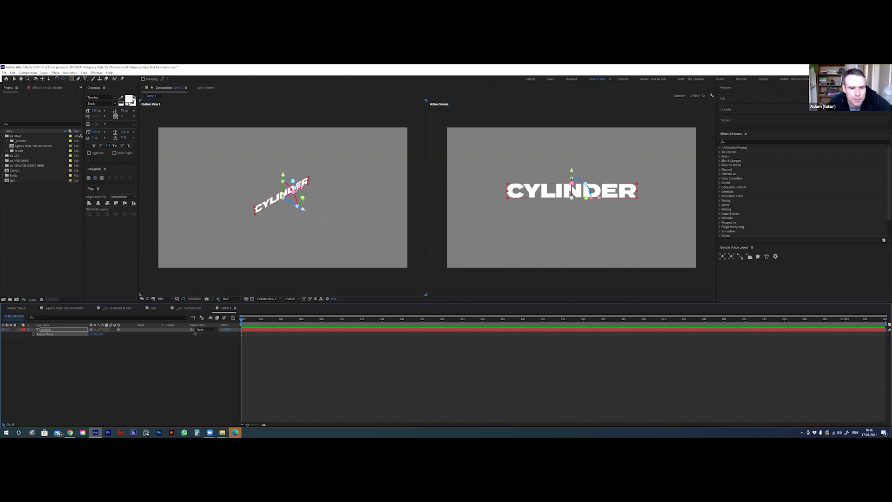
drag(291, 205, 291, 218)
key(ctrl+z)
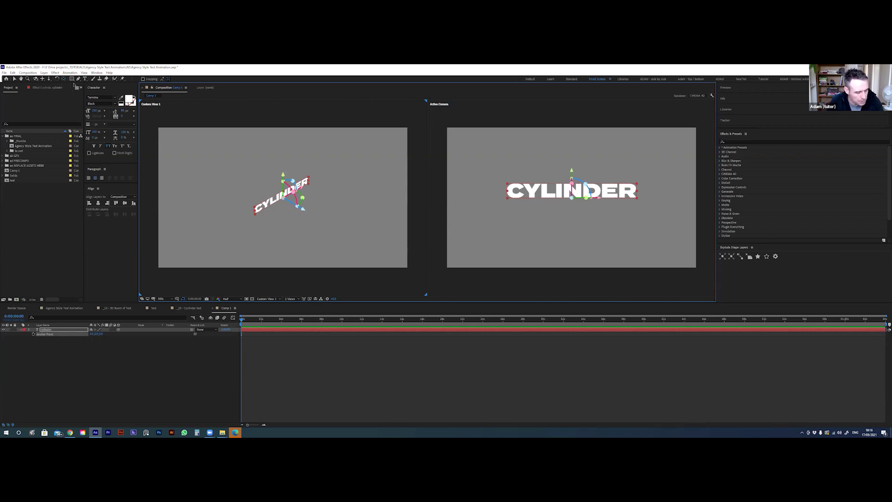
key(v)
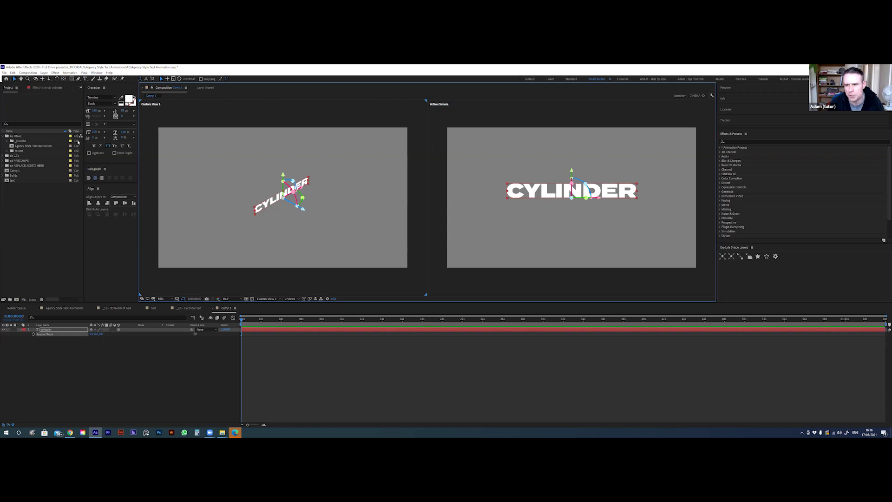
drag(299, 201, 273, 258)
key(ctrl+z)
key(ctrl+z)
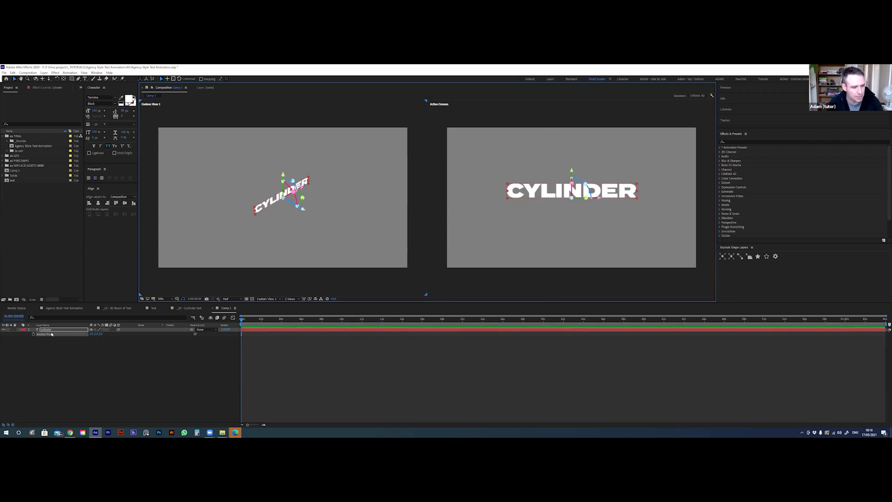
Try an X rotation of 180° on the CYLINDER layer to show its pivot, and undo it
click(51, 334)
key(r)
click(96, 339)
text(180)
key(Return)
key(ctrl+z)
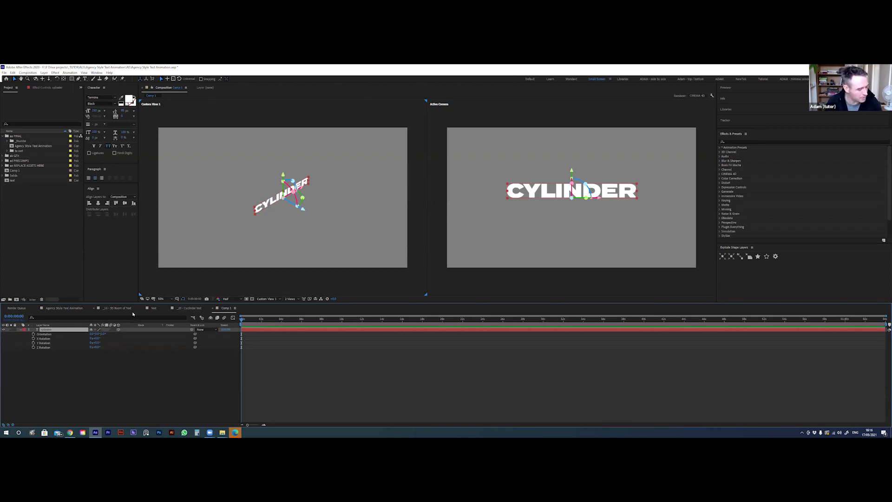
Offset the CYLINDER layer's anchor point in depth by setting its Z value to 500
key(a)
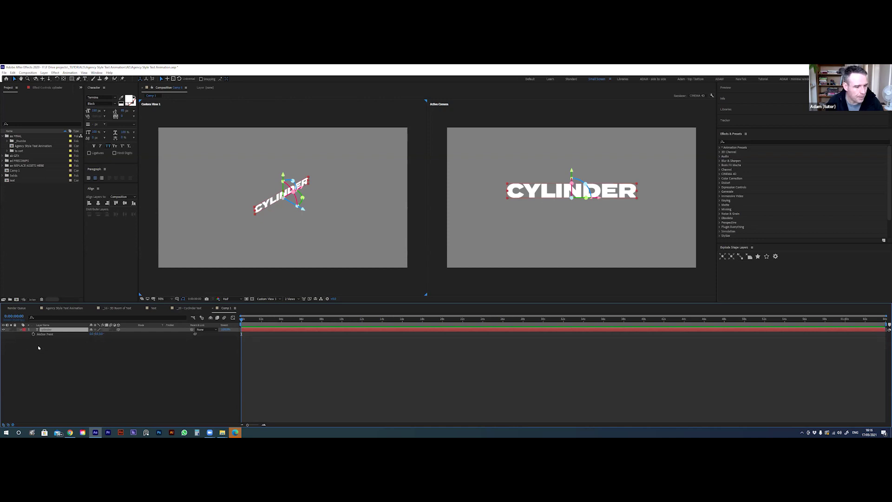
drag(100, 334, 228, 322)
drag(102, 334, 106, 334)
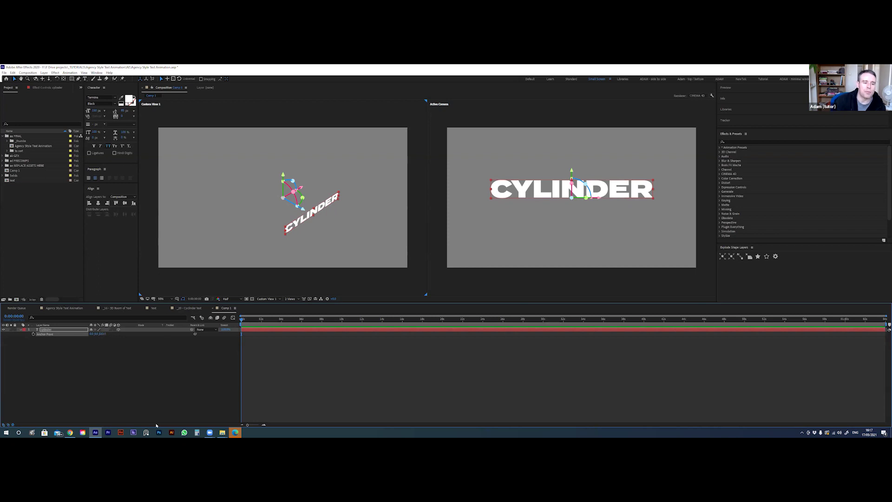
click(103, 333)
text(300)
key(Return)
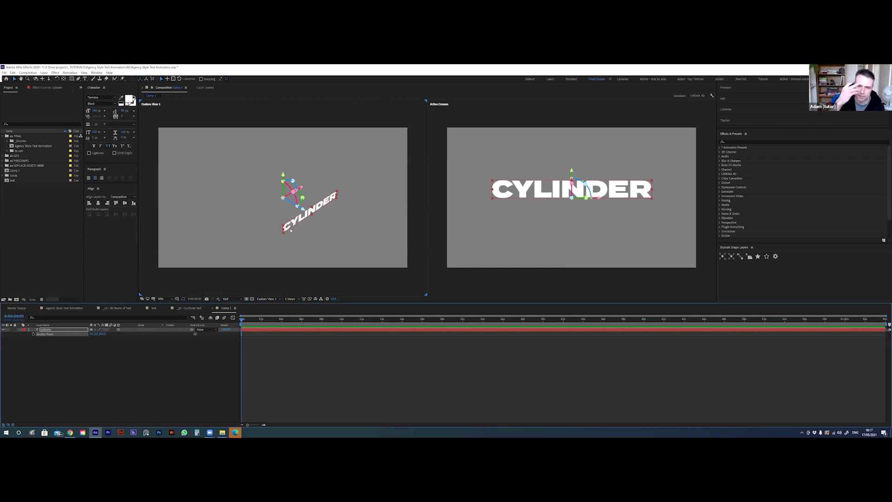
Try a Z position of -500 for the CYLINDER layer and undo it
click(66, 330)
key(p)
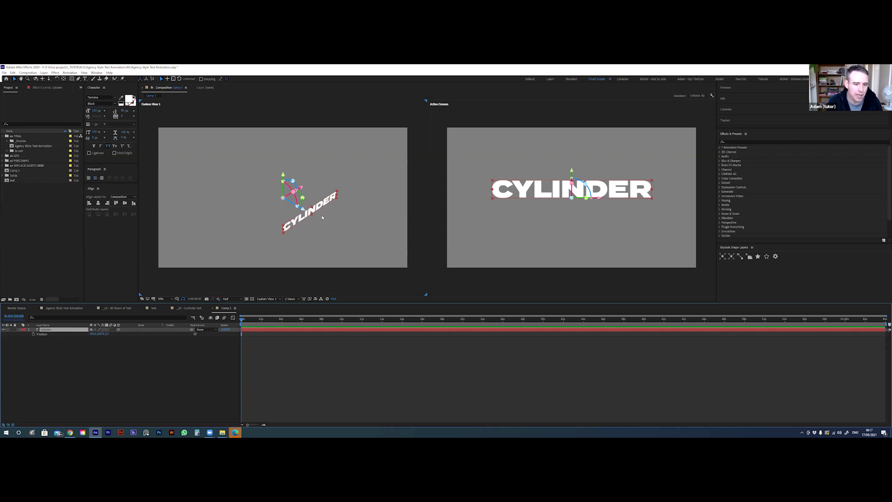
click(108, 334)
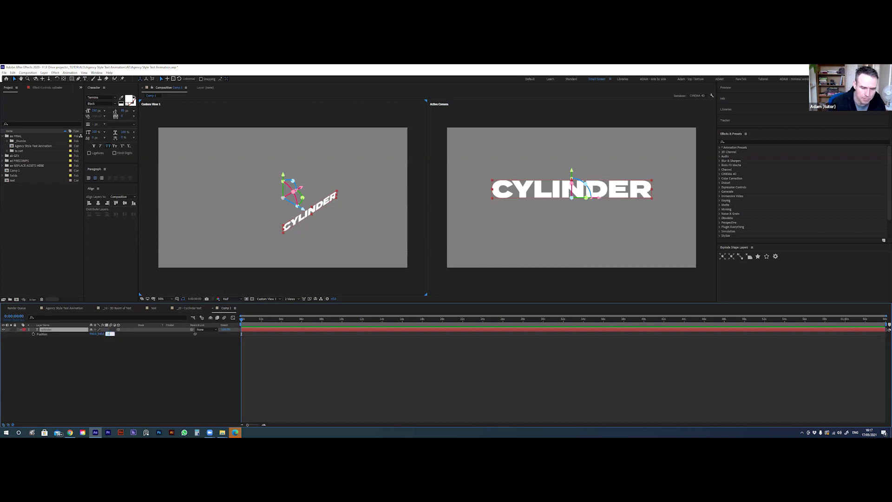
text(-500)
key(Return)
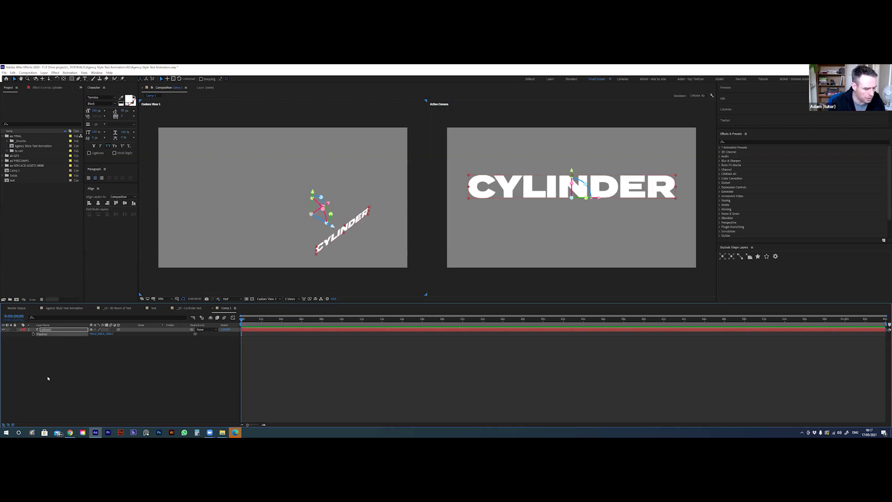
key(ctrl+z)
Set the CYLINDER layer's Z position to 500 to compensate for the anchor point offset
click(109, 334)
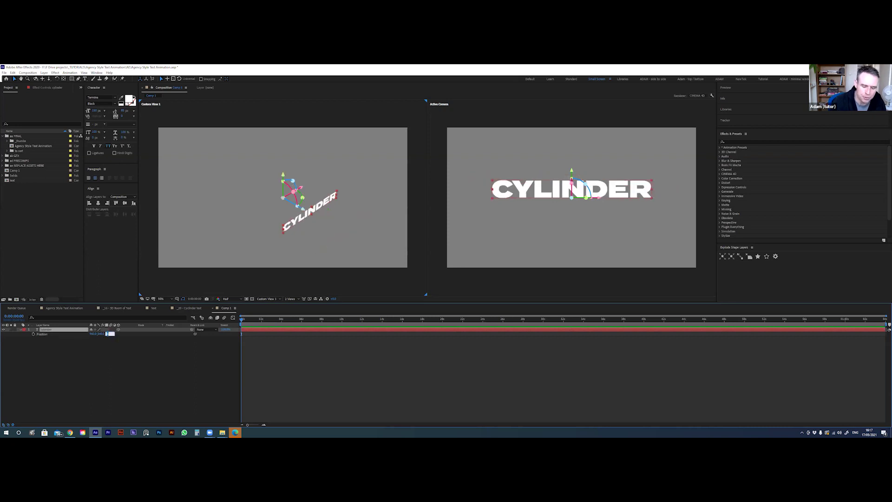
text(500)
key(Return)
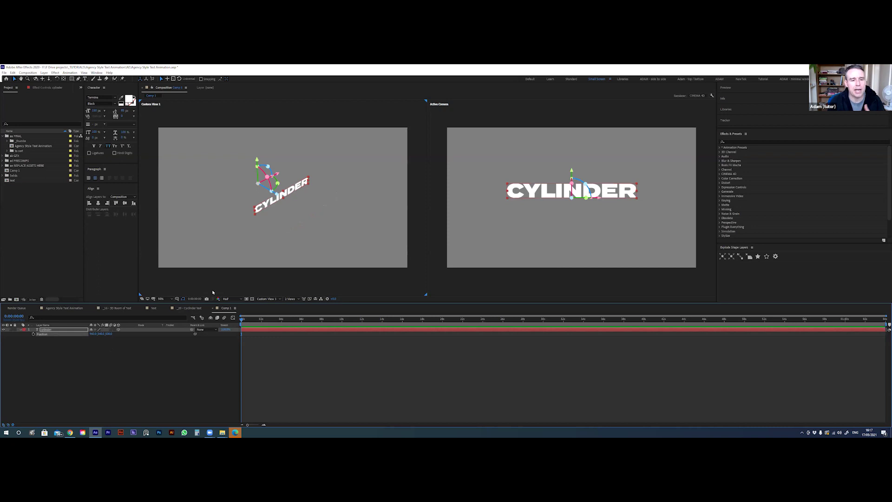
Review the CYLINDER layer's position, anchor point and rotation properties, and duplicate the layer
click(56, 330)
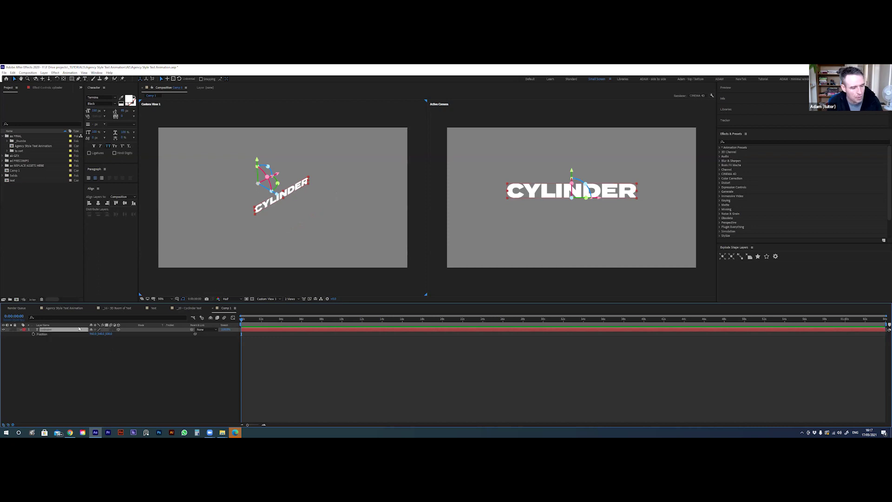
key(p)
key(a)
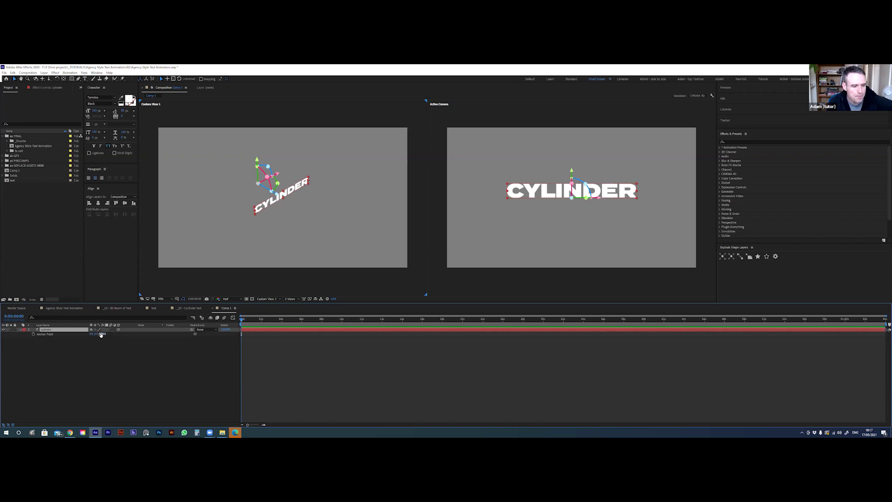
key(r)
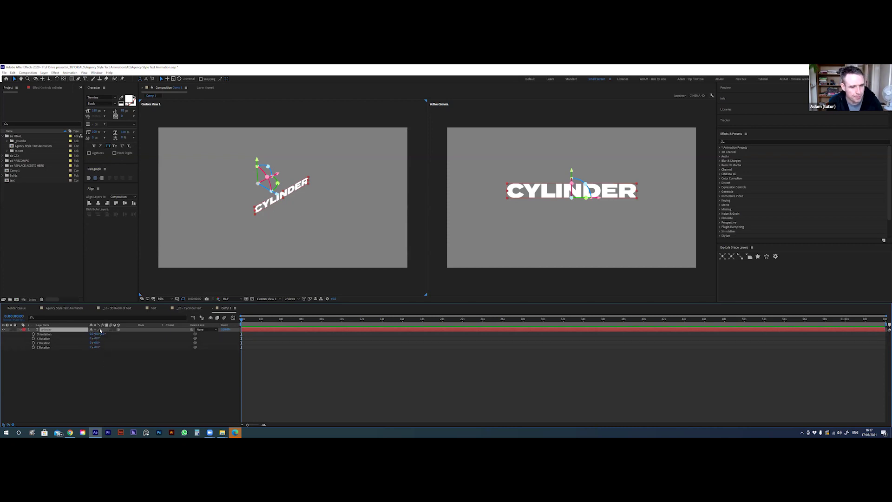
key(ctrl+d)
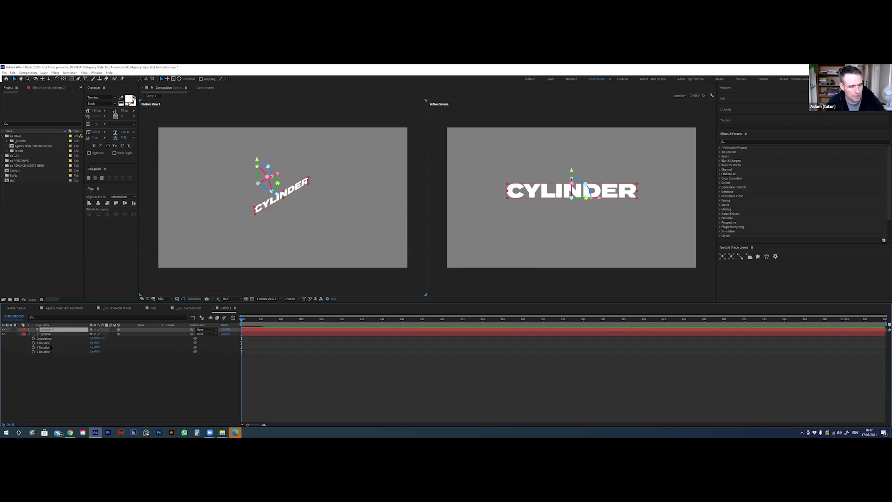
Reset both the Z position and the Z anchor point of the duplicate CYLINDER layer to 0
key(p)
click(110, 334)
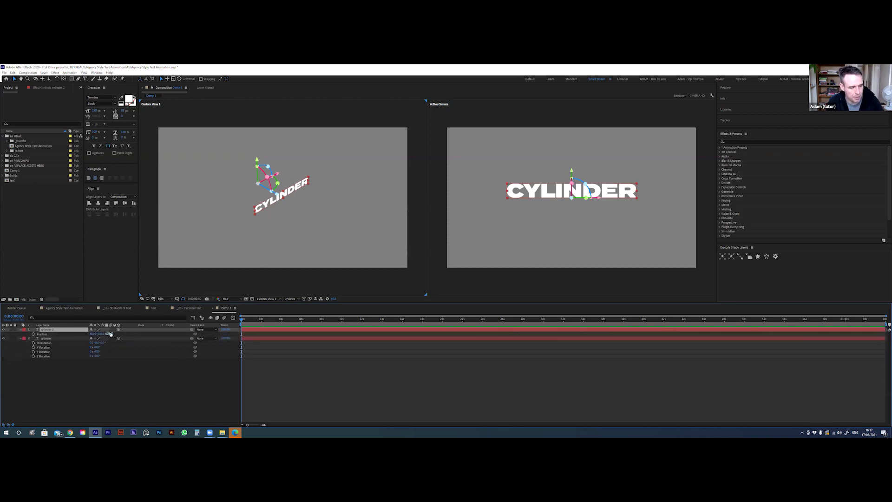
text(0)
key(Return)
key(a)
click(103, 334)
text(0)
key(Return)
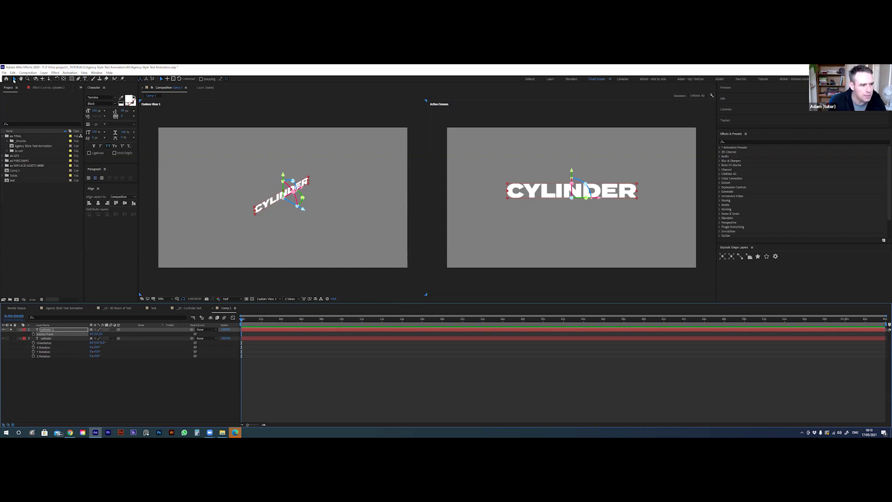
Try rotating the duplicate CYLINDER layer around its X axis and undo the rotation
key(r)
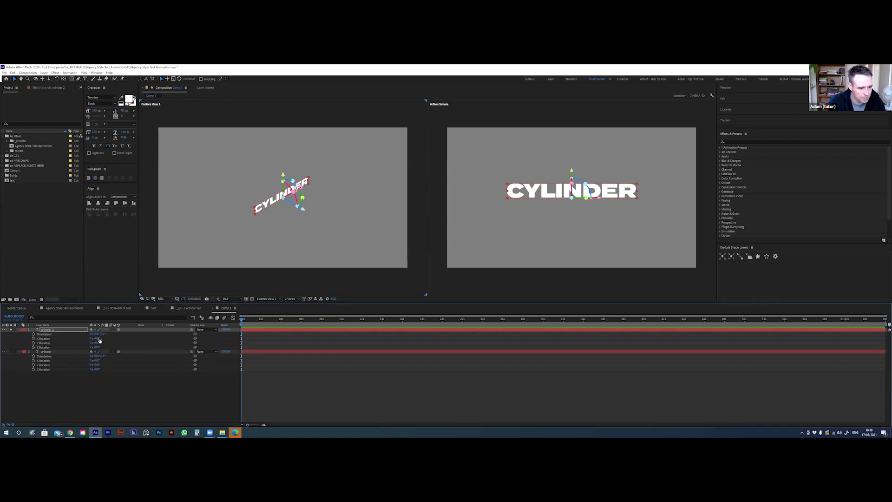
drag(96, 339, 74, 340)
key(ctrl+z)
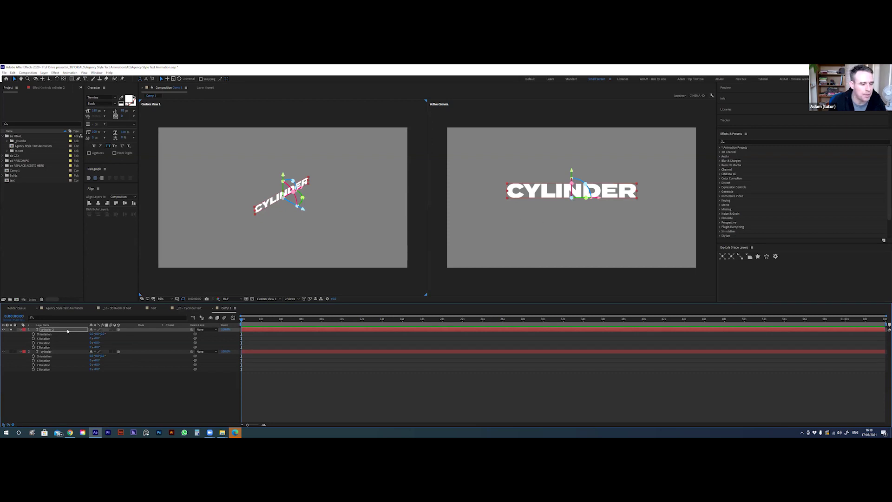
Scale the duplicate CYLINDER layer up to more than double its size and tilt it around the X axis
key(s)
drag(97, 334, 157, 331)
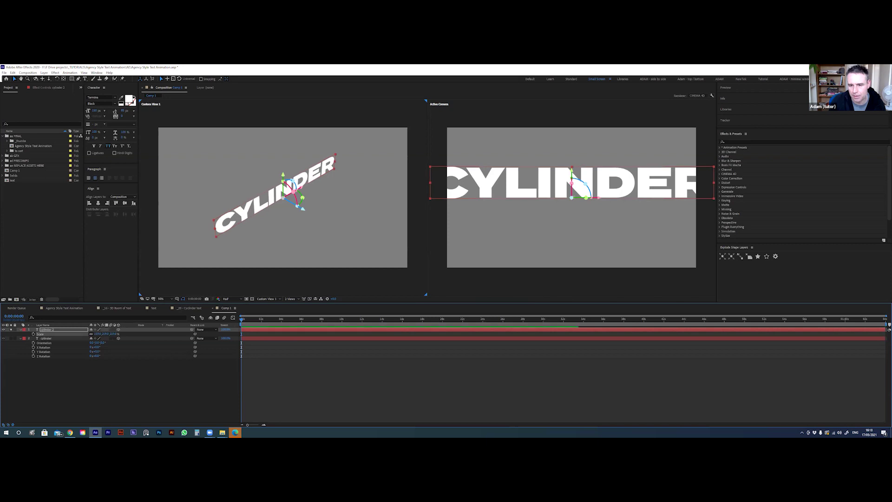
key(r)
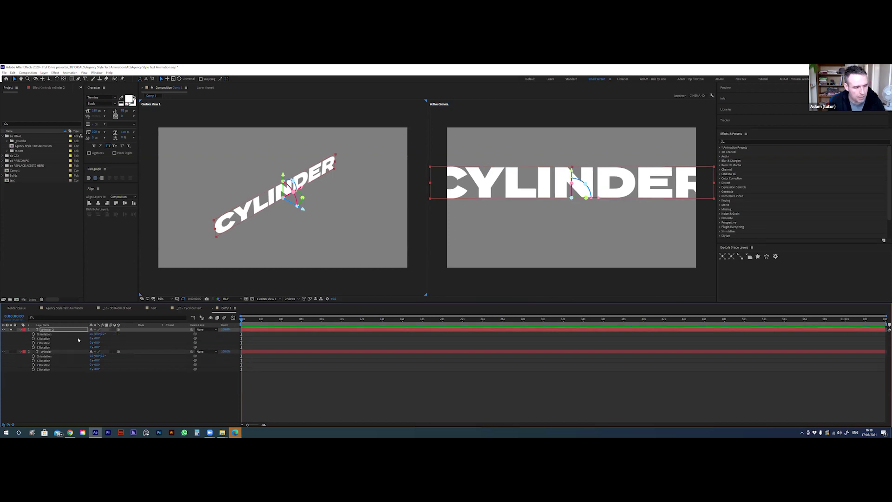
drag(97, 338, 24, 335)
Solo the original CYLINDER layer instead of the duplicate and vary its X rotation to demonstrate the orbit around the offset anchor point
click(11, 330)
click(11, 352)
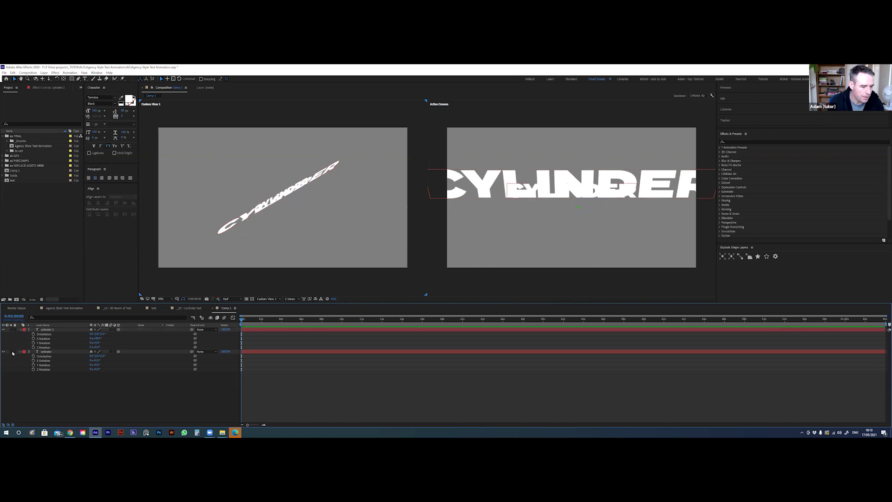
click(43, 353)
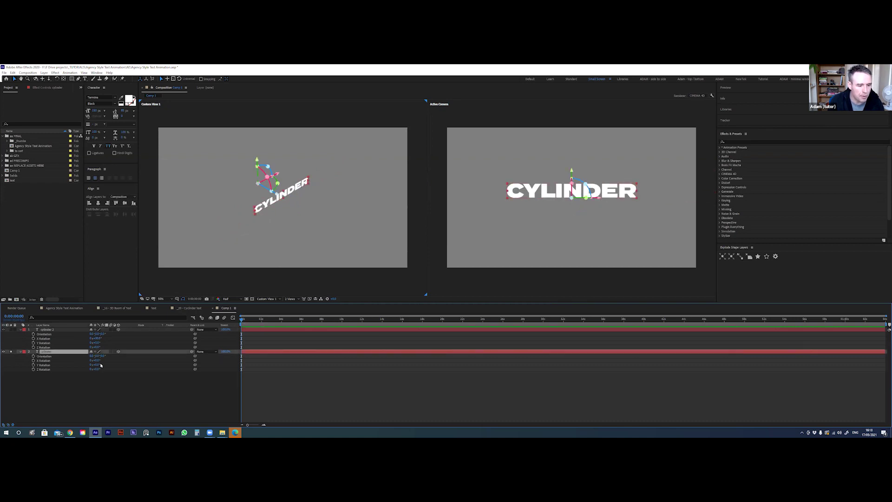
mouse_move(96, 361)
mouse_down()
mouse_move(111, 360)
mouse_move(98, 359)
mouse_up()
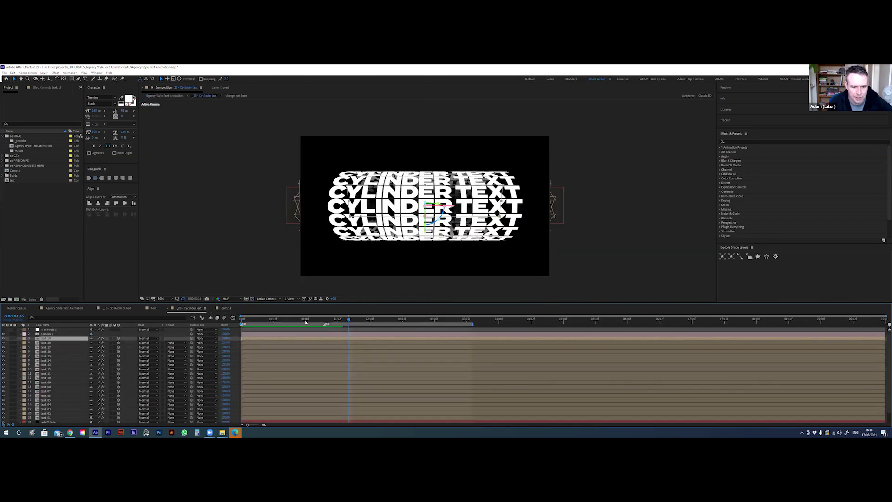
Examine the rotating text at the one-second mark of the finished cylinder text composition and compare it with Comp 1
mouse_move(306, 321)
mouse_down()
mouse_move(275, 326)
mouse_move(305, 319)
mouse_up()
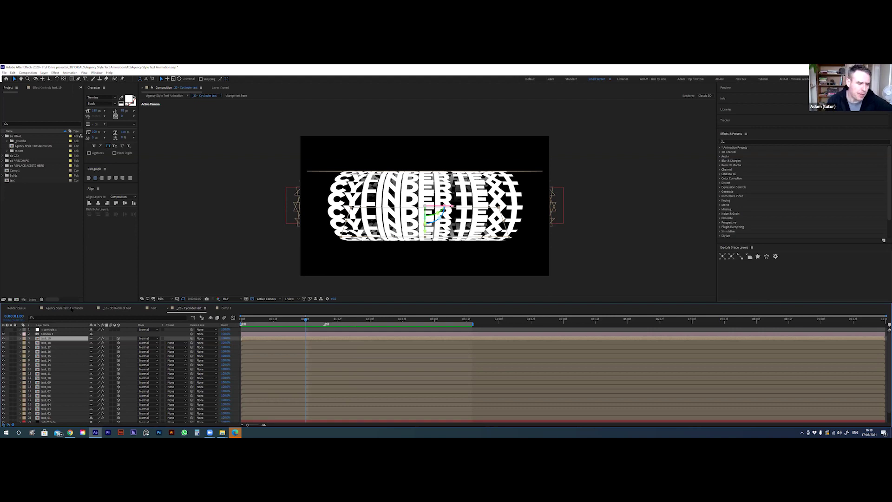
click(226, 308)
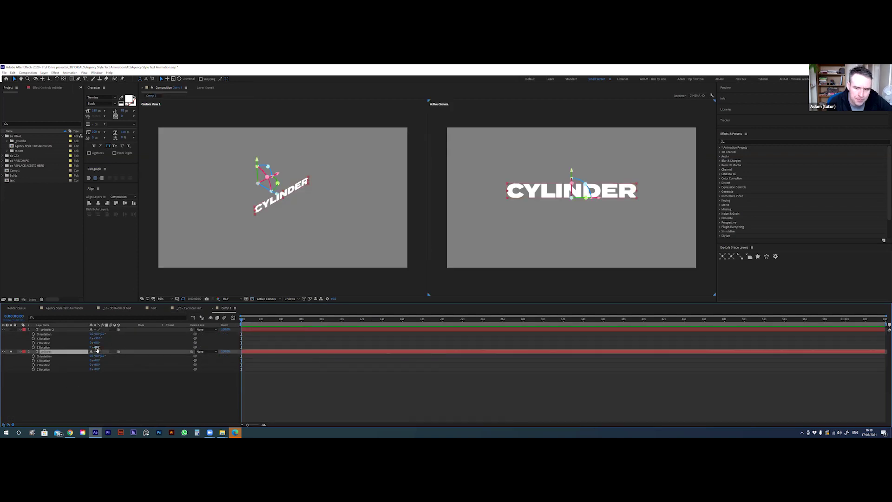
click(198, 309)
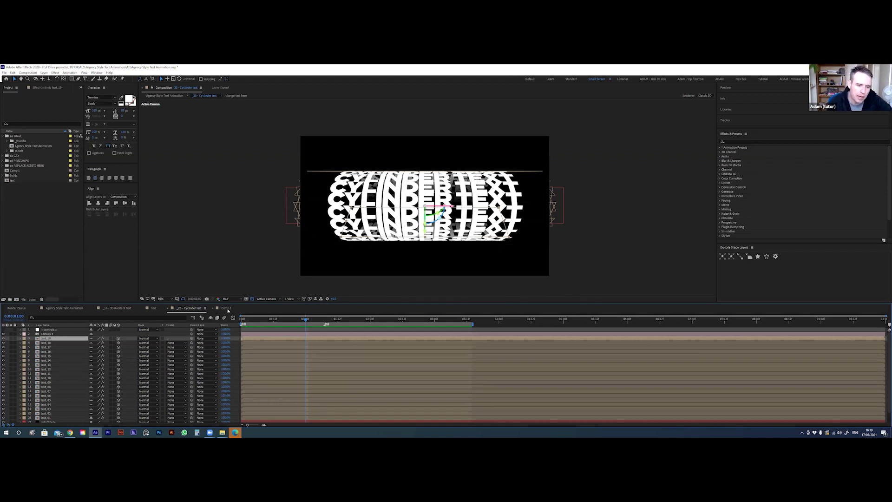
click(226, 308)
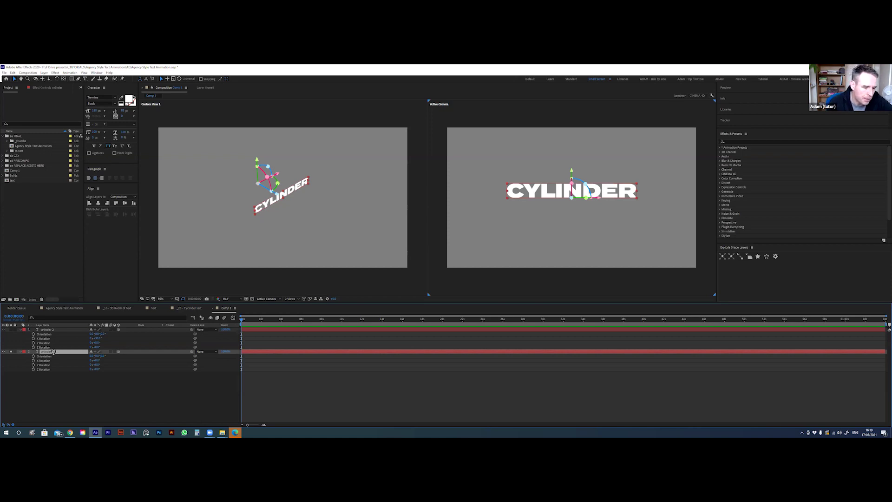
Delete the duplicate CYLINDER text layer, then turn off solo on the remaining one and collapse its rotation properties
click(21, 330)
click(49, 335)
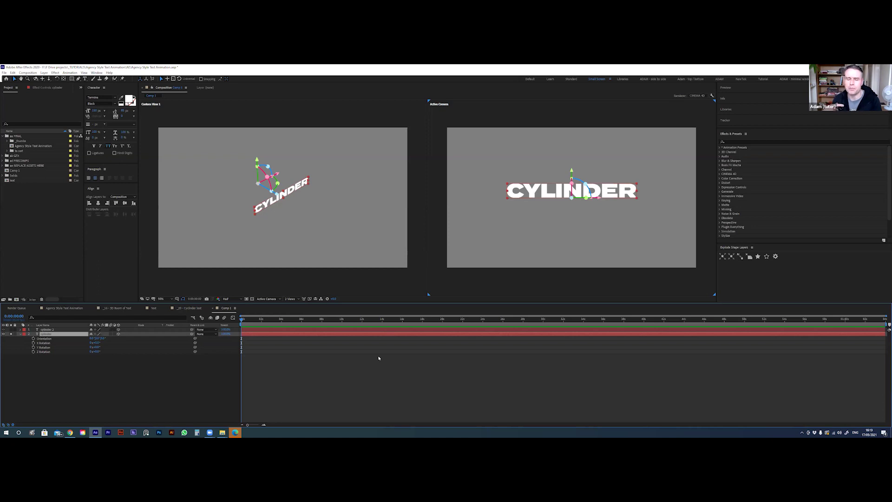
double_click(51, 334)
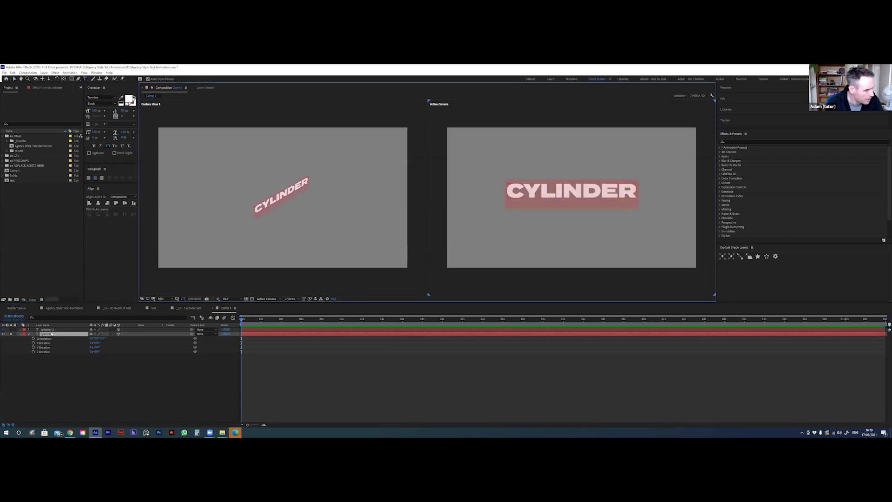
click(48, 330)
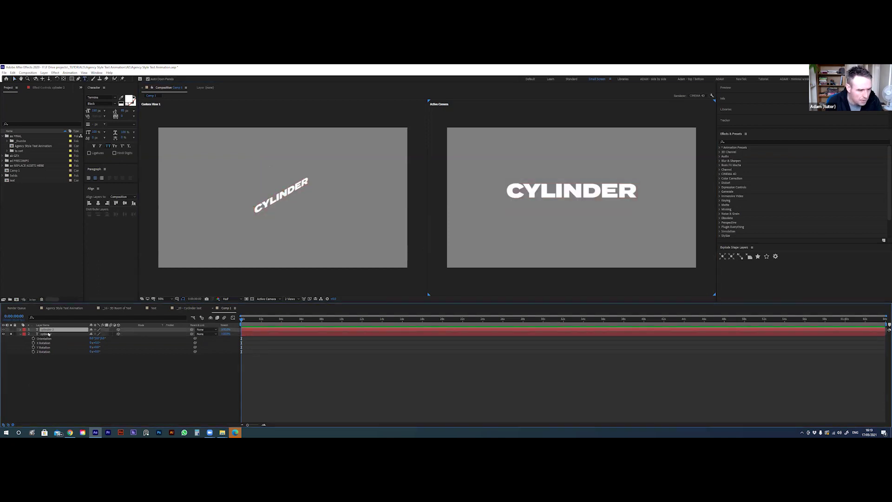
key(Delete)
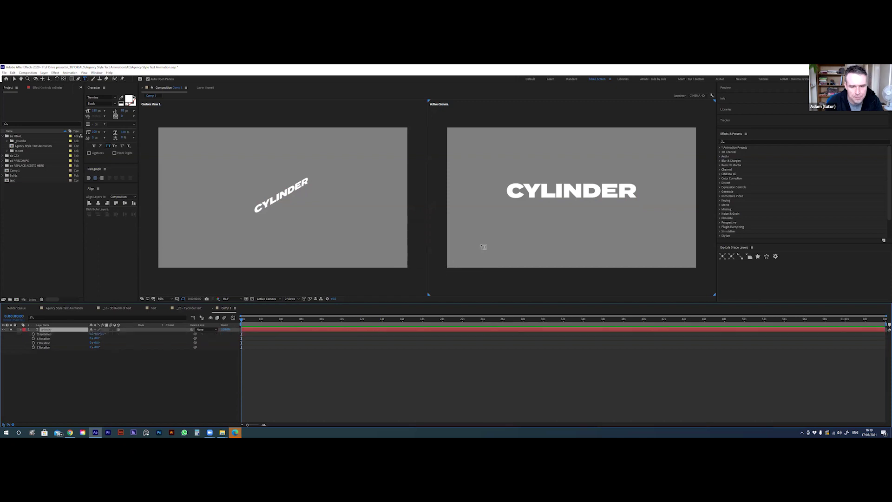
click(47, 330)
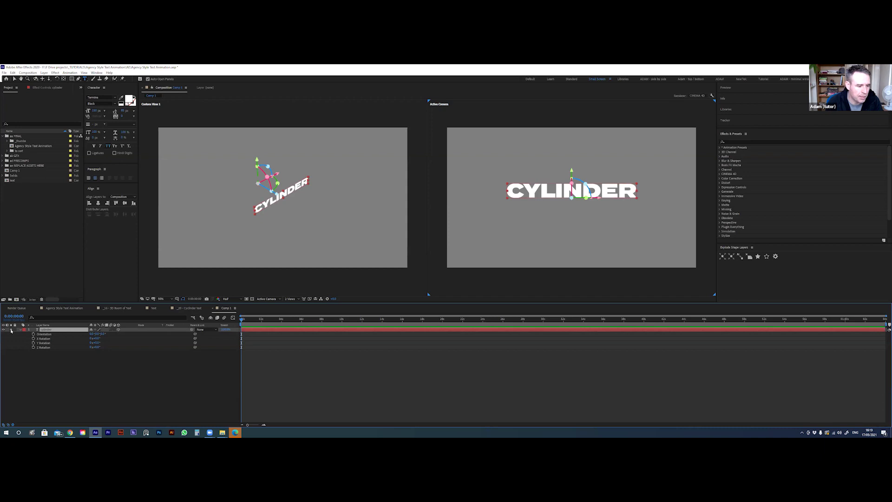
click(21, 331)
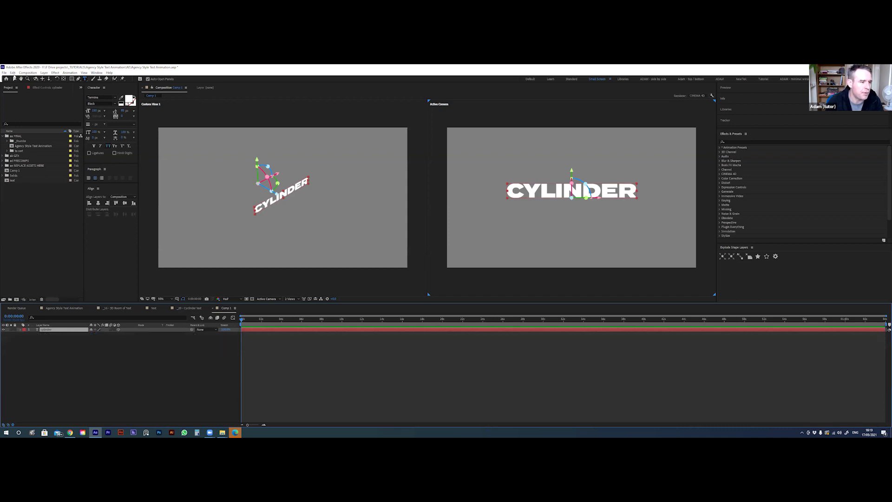
Check the Video Rendering and Effects options in the Project Settings and close them without changes
click(5, 73)
click(4, 73)
click(5, 74)
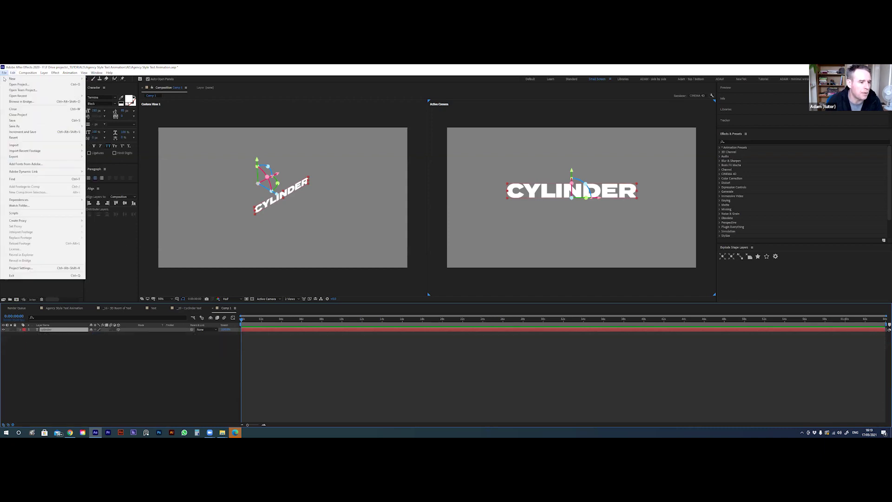
click(37, 268)
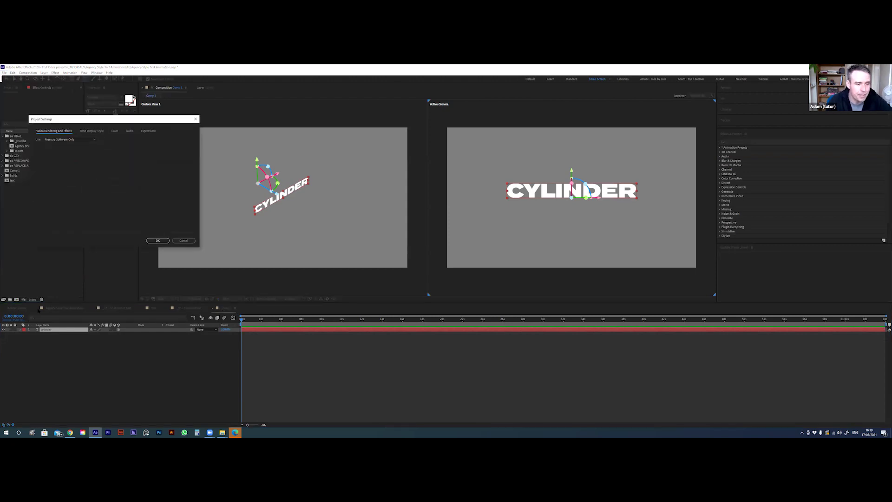
drag(90, 121, 151, 164)
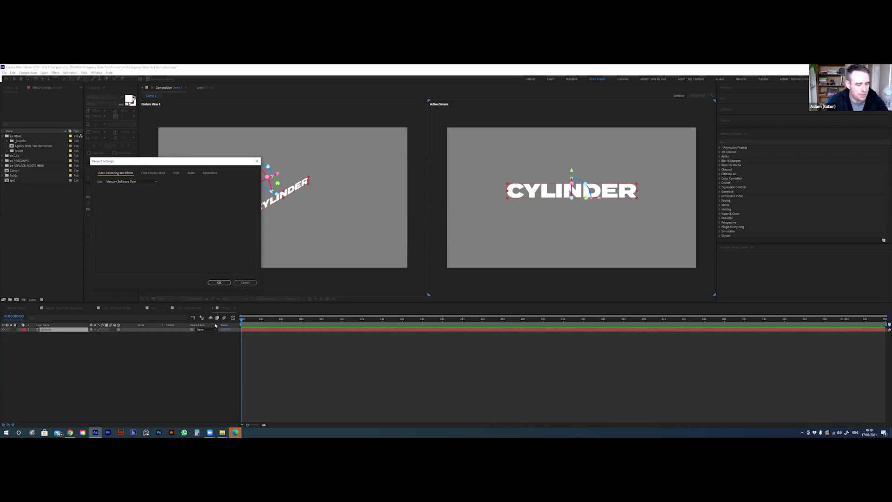
click(245, 282)
key(ctrl+k)
click(218, 246)
Review the Auto-Save preferences and close them without changing anything
click(4, 72)
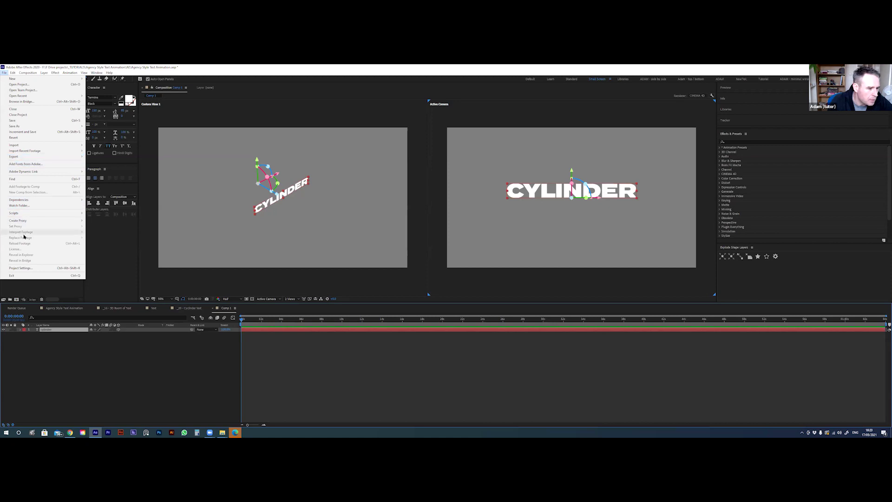
mouse_move(12, 73)
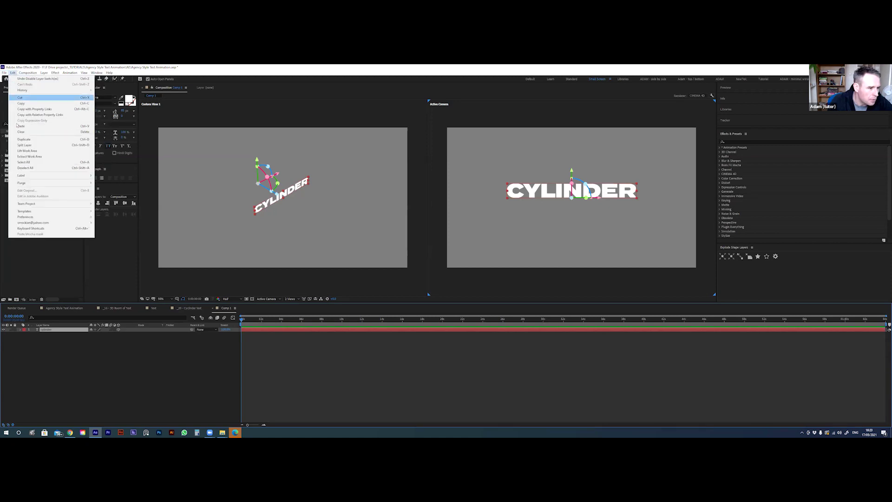
mouse_move(33, 218)
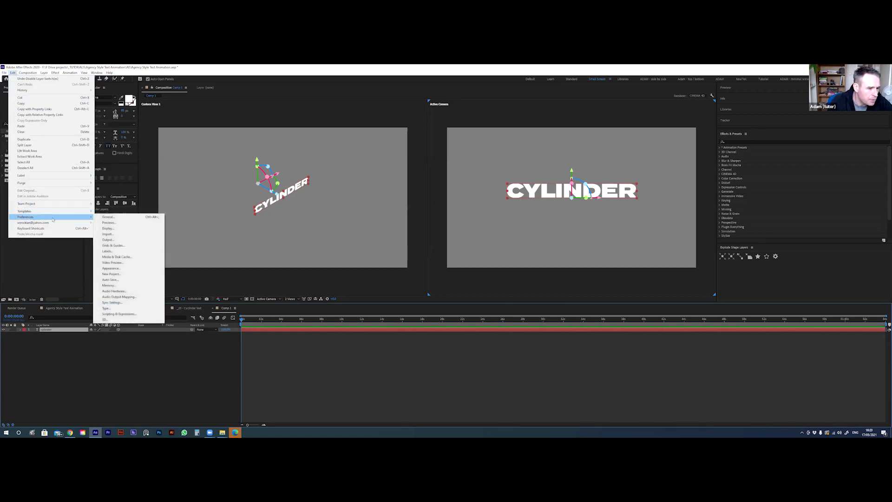
click(119, 281)
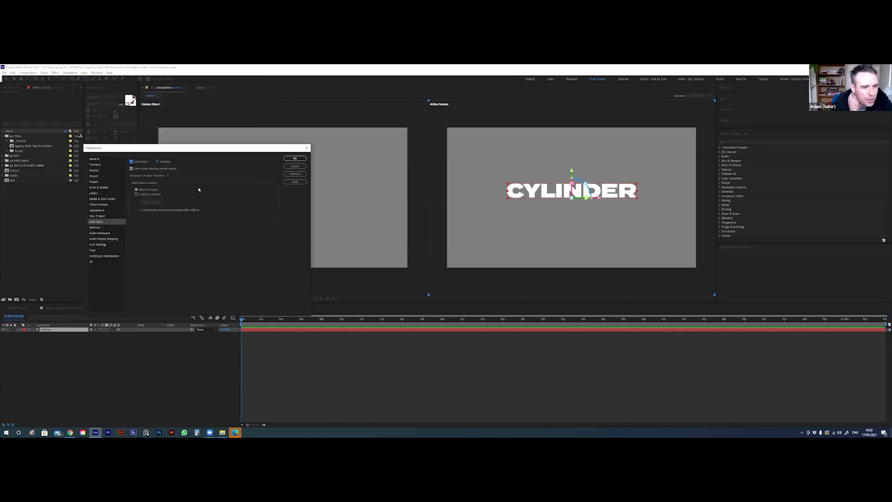
click(306, 148)
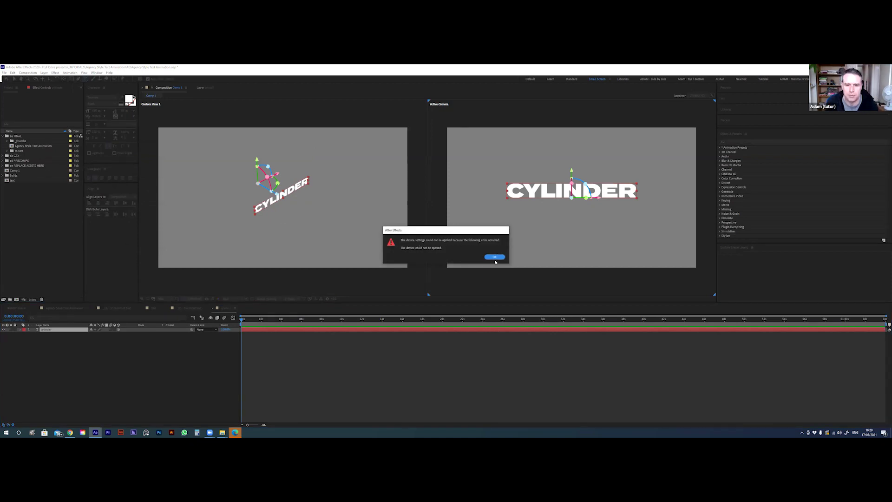
click(495, 259)
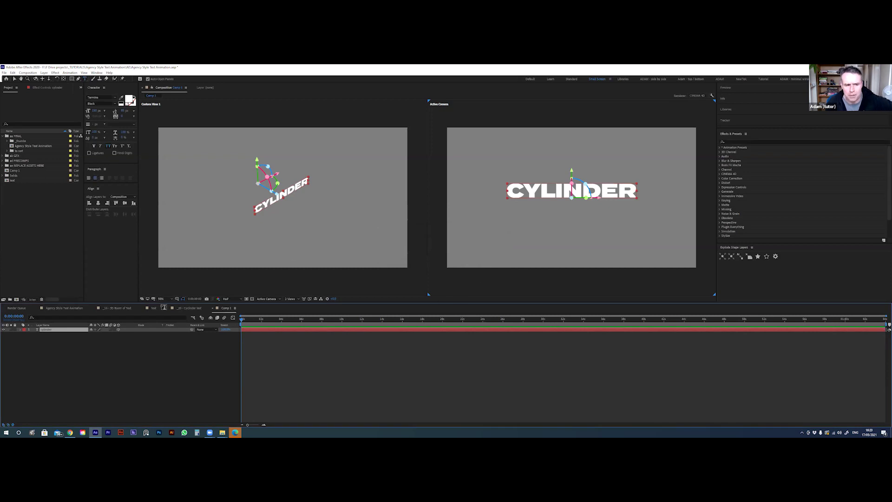
Check the numbered text layers in the finished cylinder text composition and rename the CYLINDER layer in Comp 1 to cylinder_01
click(44, 336)
click(46, 329)
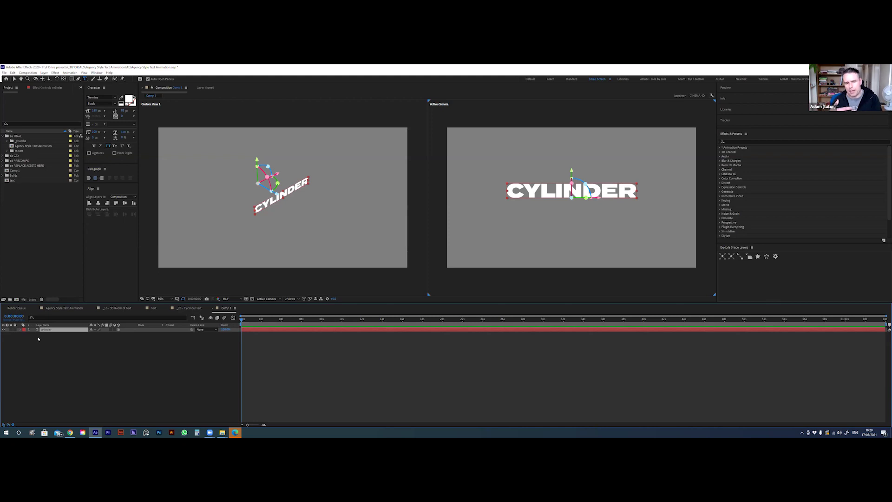
click(189, 308)
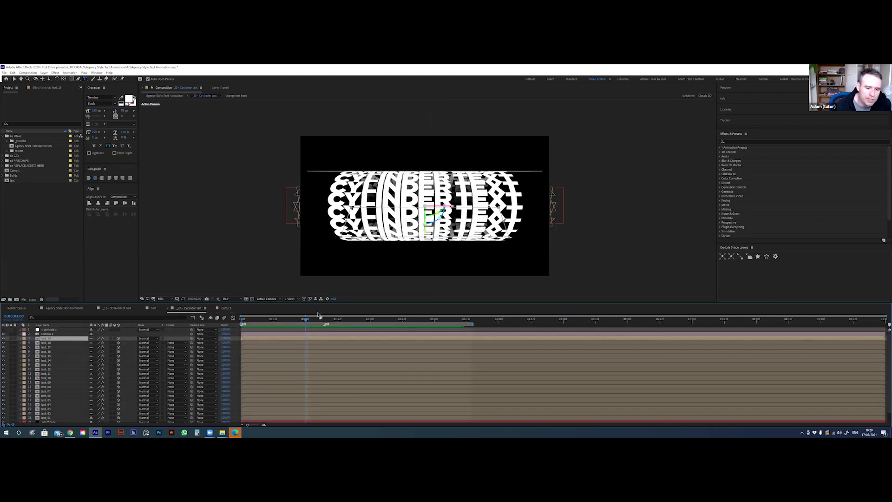
drag(338, 321, 343, 323)
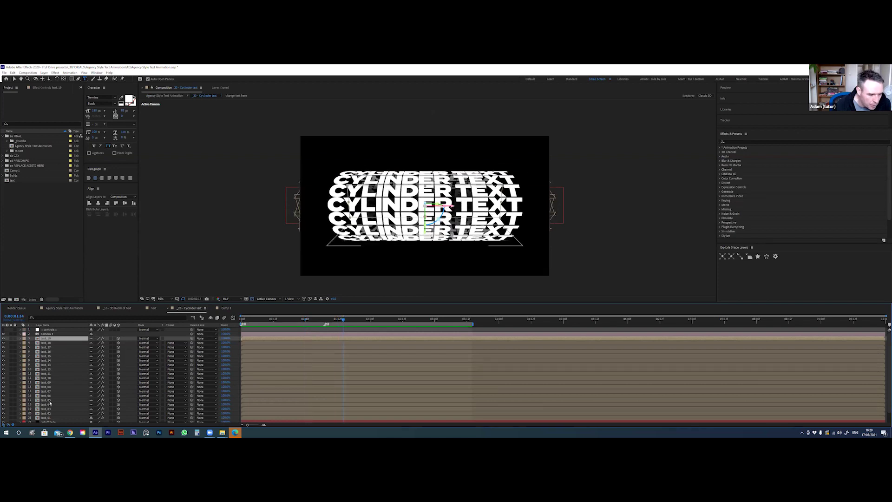
click(226, 309)
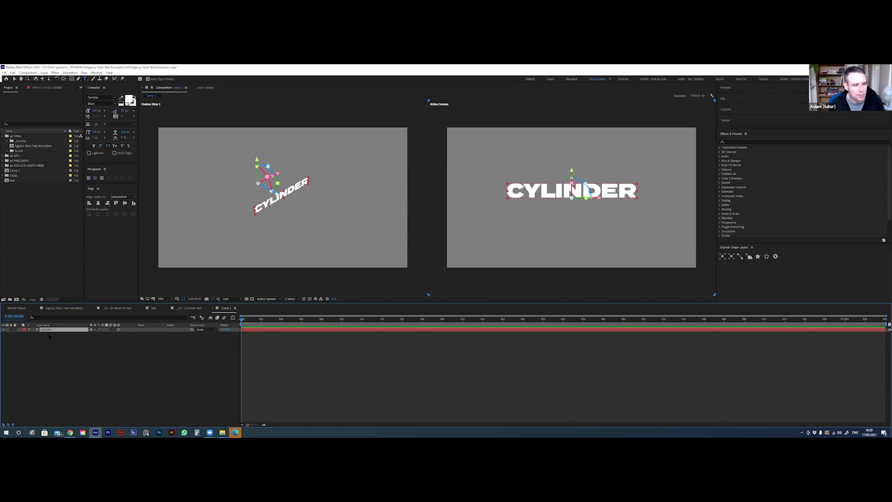
key(Return)
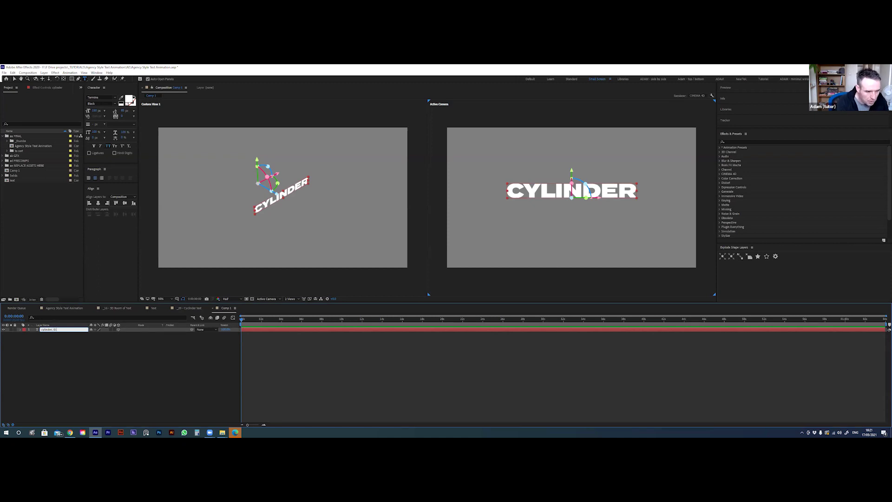
key(Return)
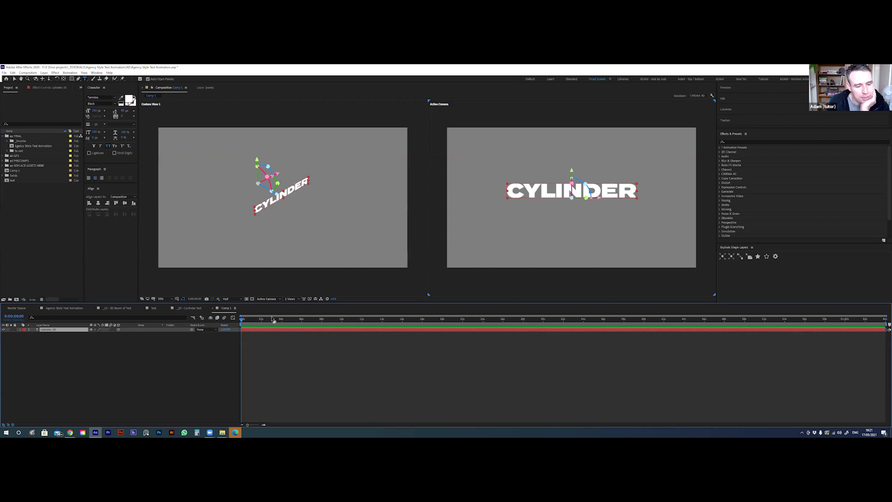
Switch the Comp 1 viewer to a single view and reveal the rotation properties of the CYLINDER layer
drag(292, 301, 292, 300)
click(290, 298)
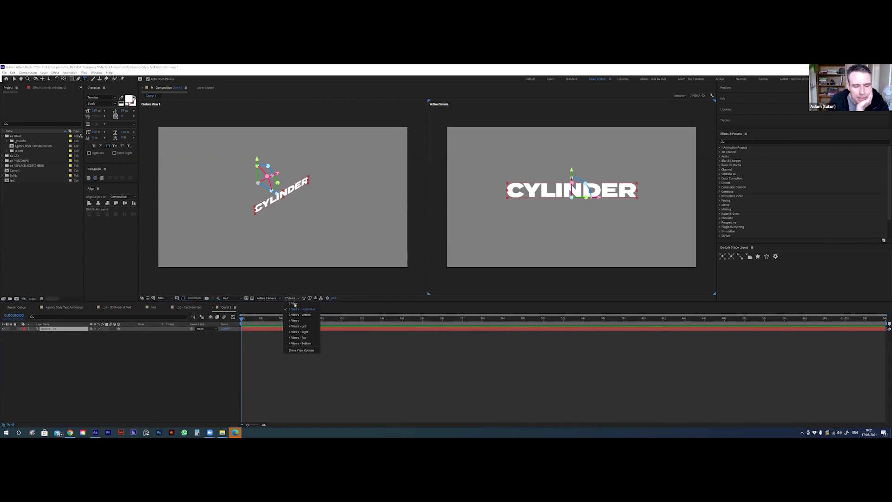
click(294, 304)
click(62, 364)
click(56, 329)
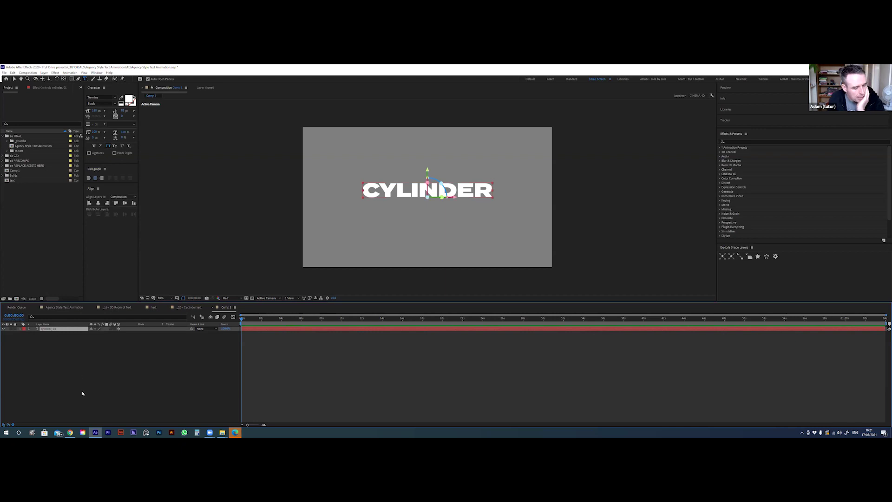
key(r)
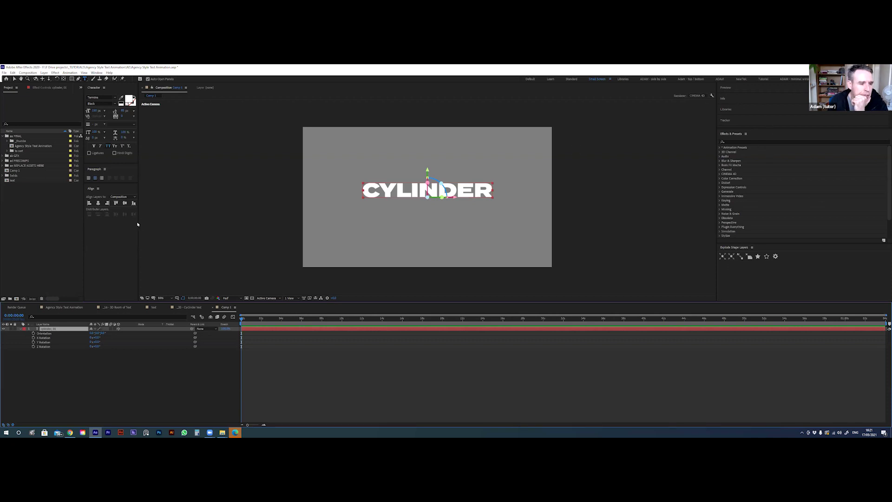
Widen the Character panel column slightly and switch the interface to the Tutorials workspace
drag(138, 225, 155, 224)
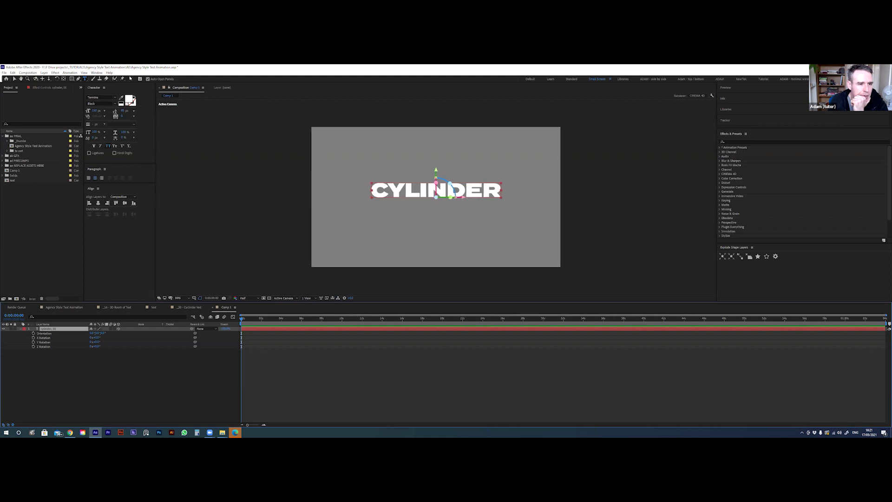
click(97, 73)
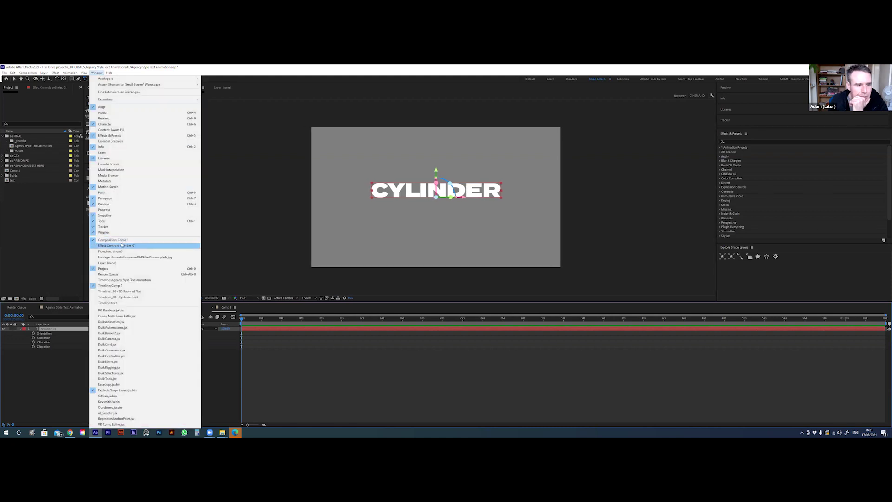
click(97, 73)
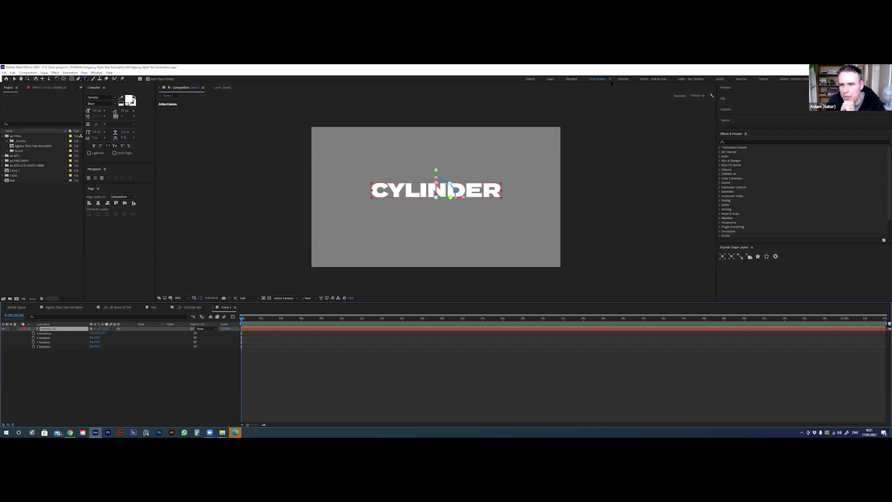
click(764, 80)
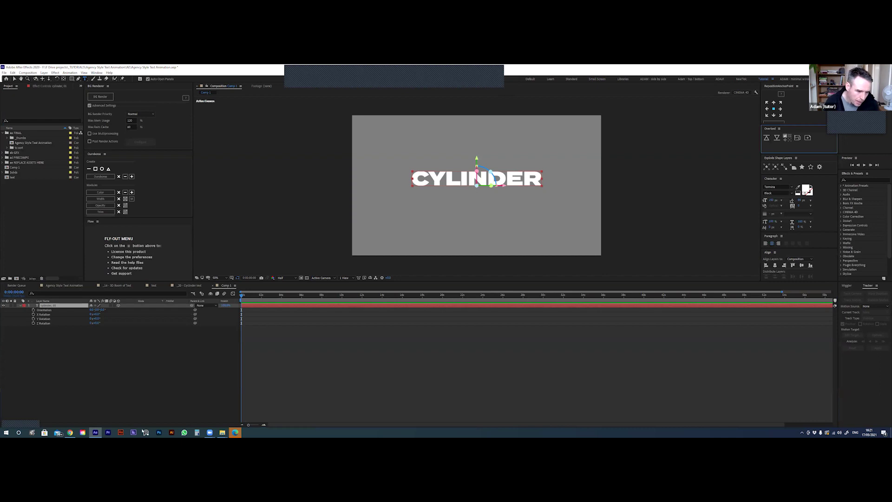
Enlarge the RepositionAnchorPoint panel, try centering the CYLINDER layer's anchor point with its Reposition command, and undo it
click(56, 307)
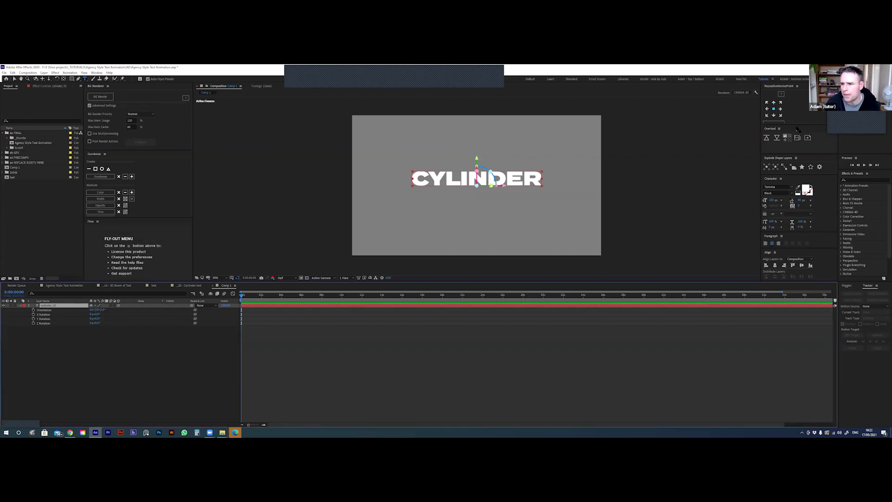
drag(791, 124, 795, 159)
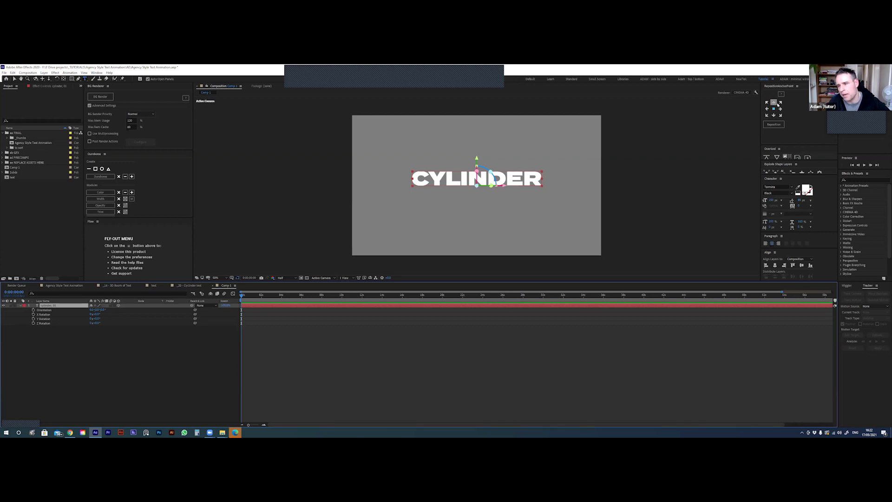
click(774, 125)
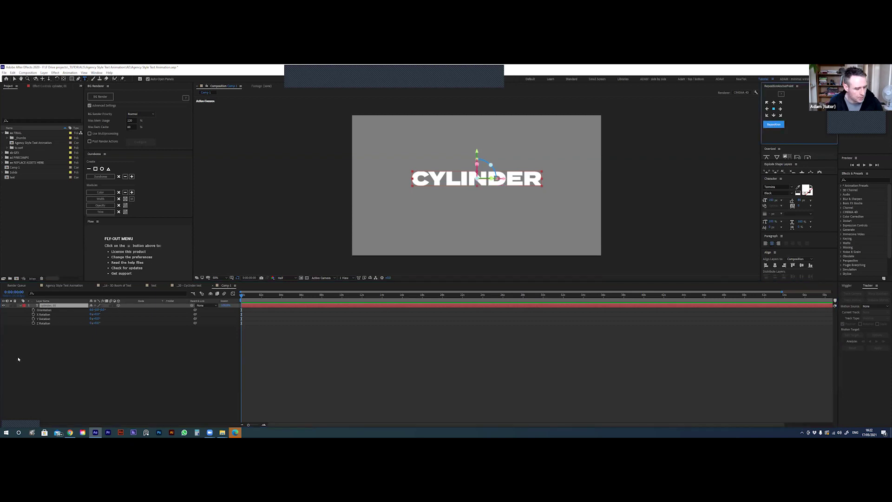
click(49, 308)
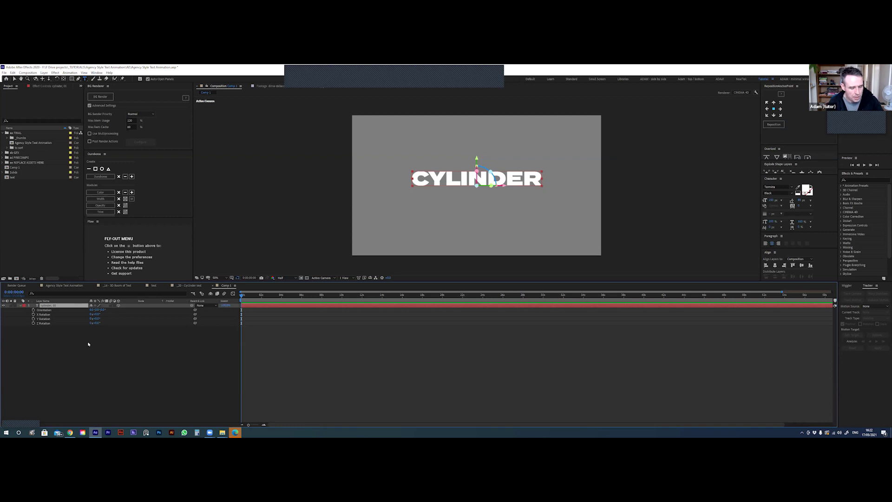
Reveal the CYLINDER layer's Anchor Point property and move the anchor point to the vertical center of the text with the Pan Behind tool
key(a)
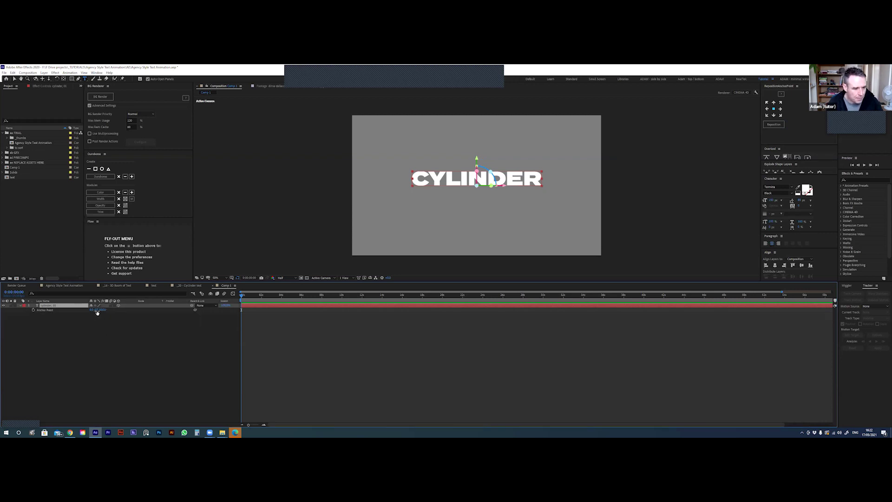
click(97, 310)
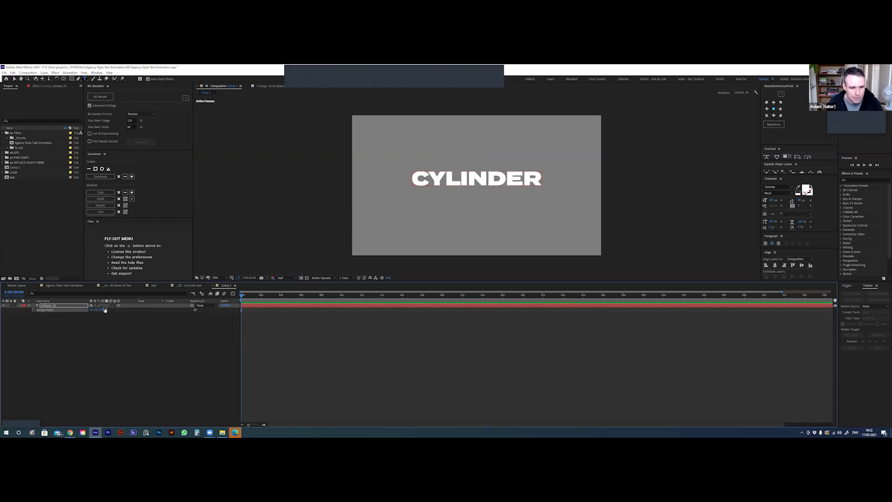
click(79, 305)
key(y)
drag(480, 181, 484, 190)
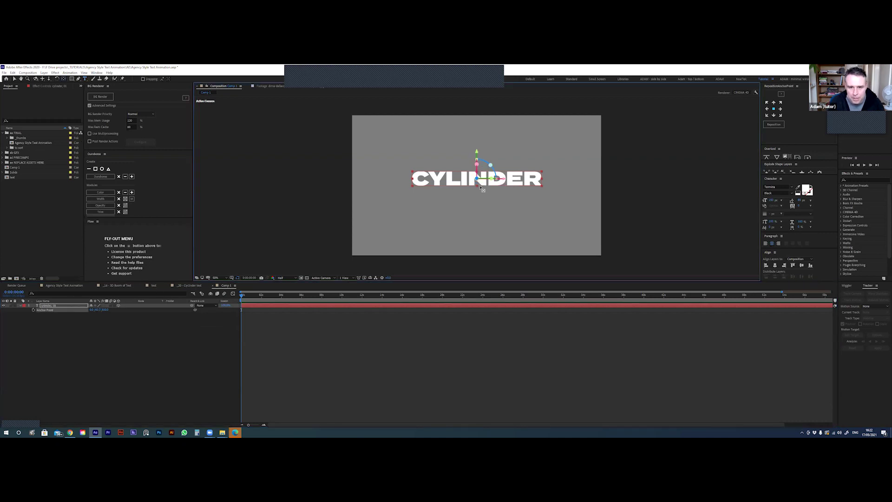
Undo the last anchor point move and re-center the CYLINDER layer's anchor point vertically on the text with the Pan Behind tool
key(ctrl+z)
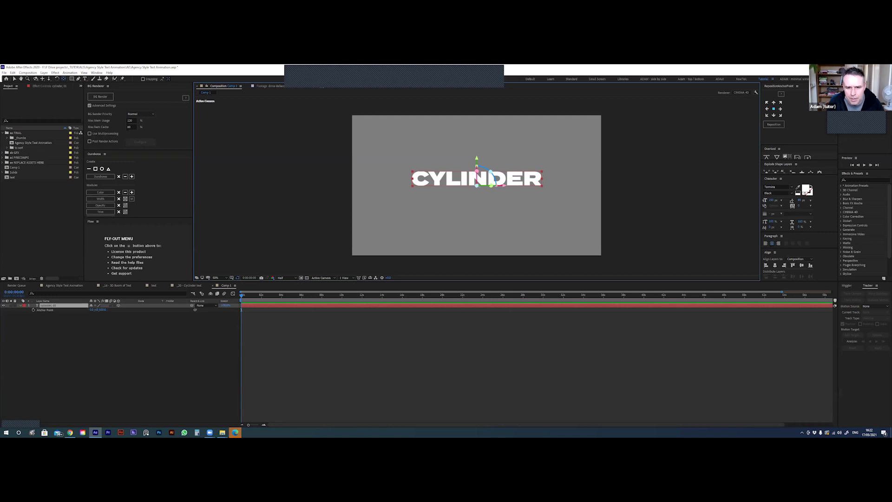
click(479, 184)
drag(479, 182, 481, 181)
key(ctrl+z)
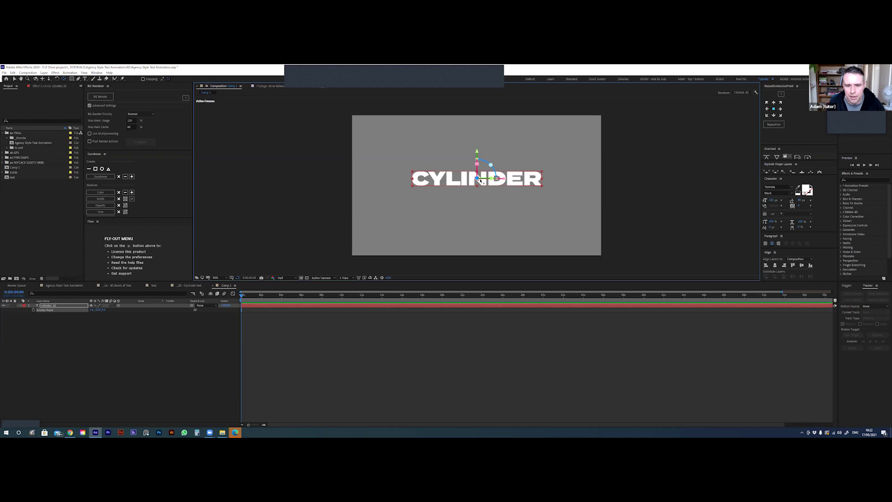
click(62, 308)
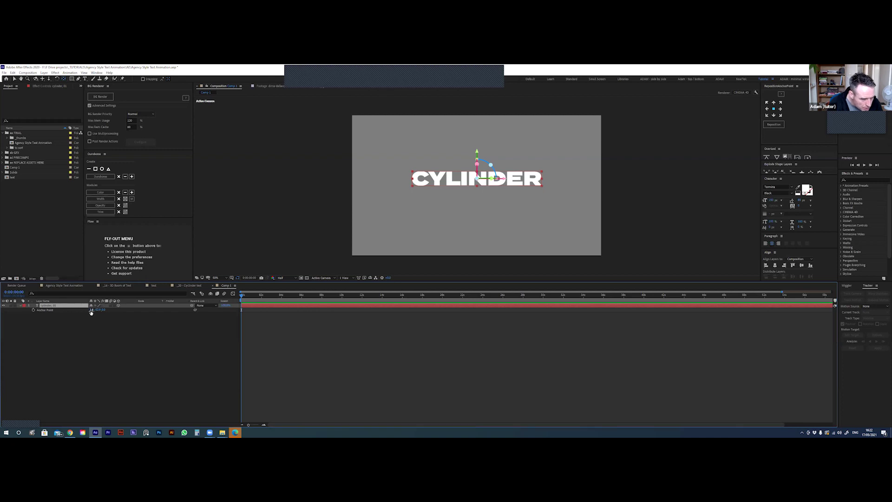
click(98, 354)
click(96, 342)
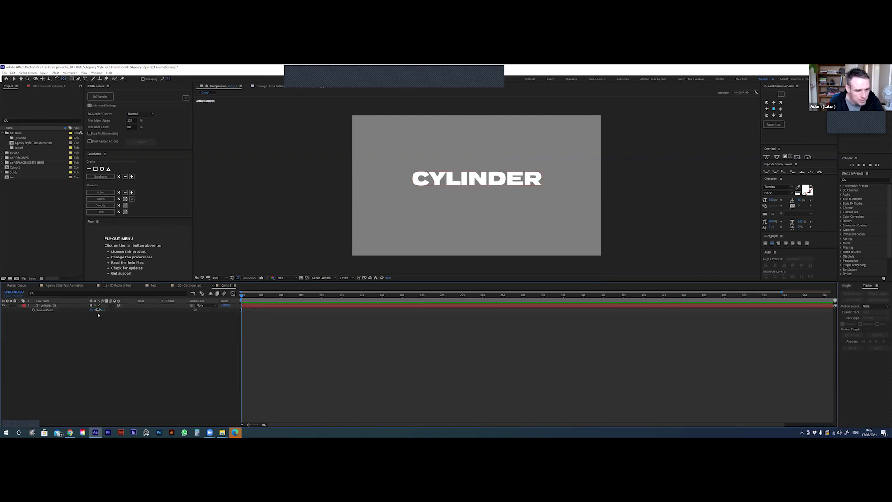
Reveal the CYLINDER layer's rotation properties and try rotating the text around its X axis
click(50, 306)
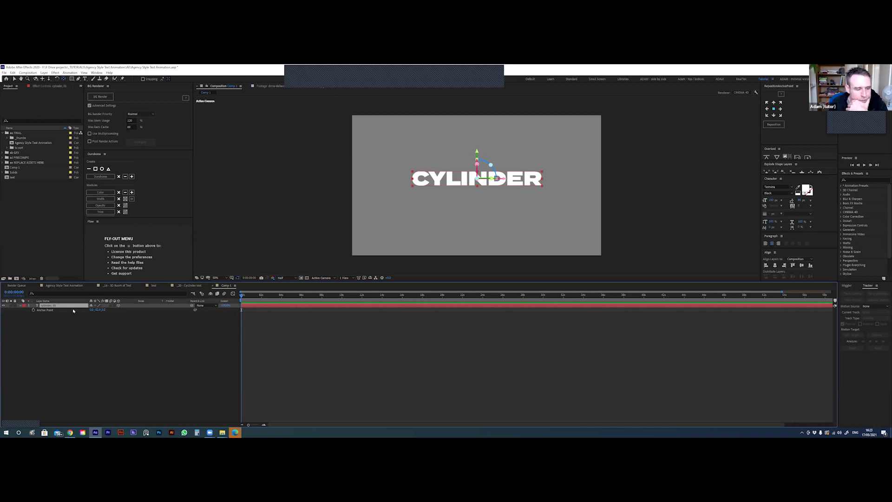
click(102, 311)
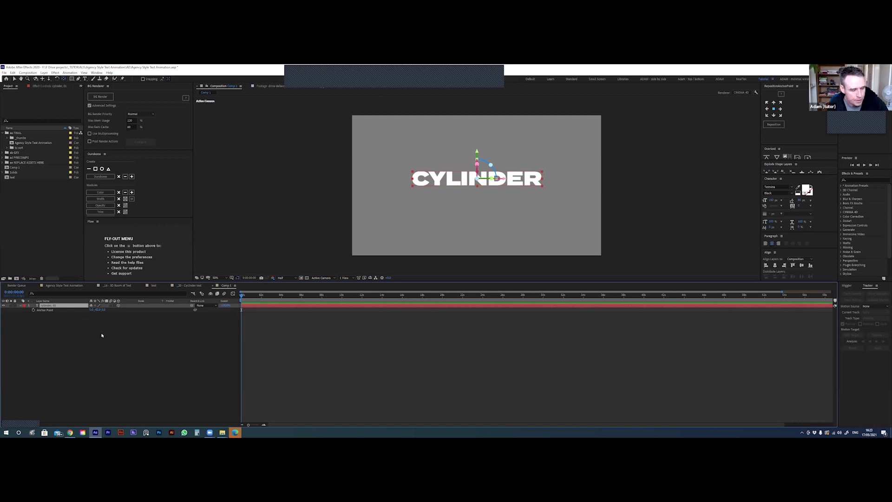
key(r)
drag(96, 314, 60, 313)
Switch the Comp 1 viewer to two side-by-side views and show the CYLINDER layer's Position and Anchor Point properties together
key(p)
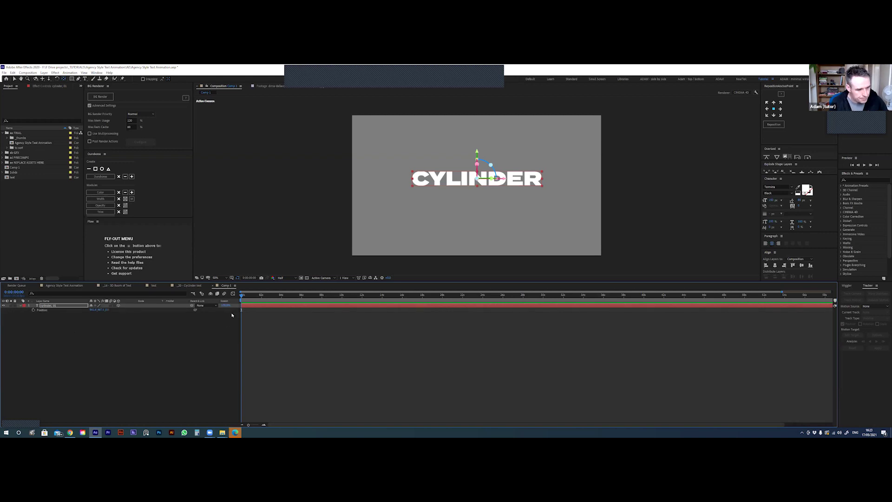
click(48, 324)
click(49, 306)
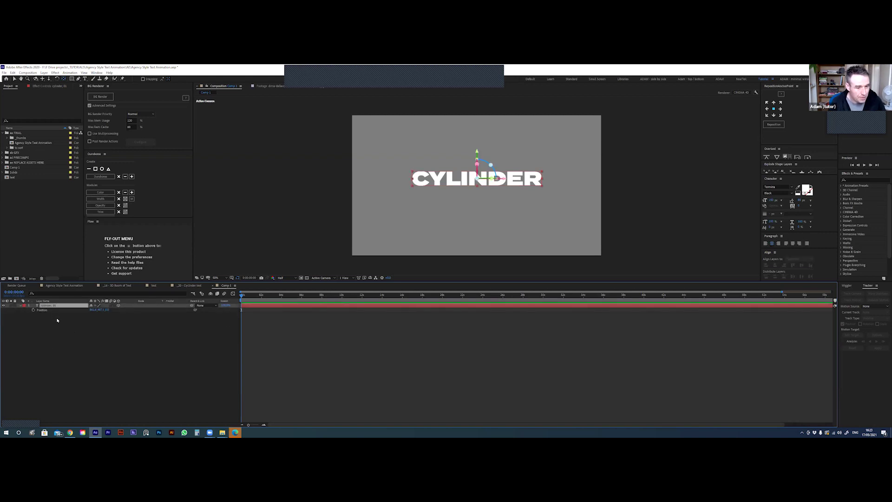
click(346, 278)
click(356, 293)
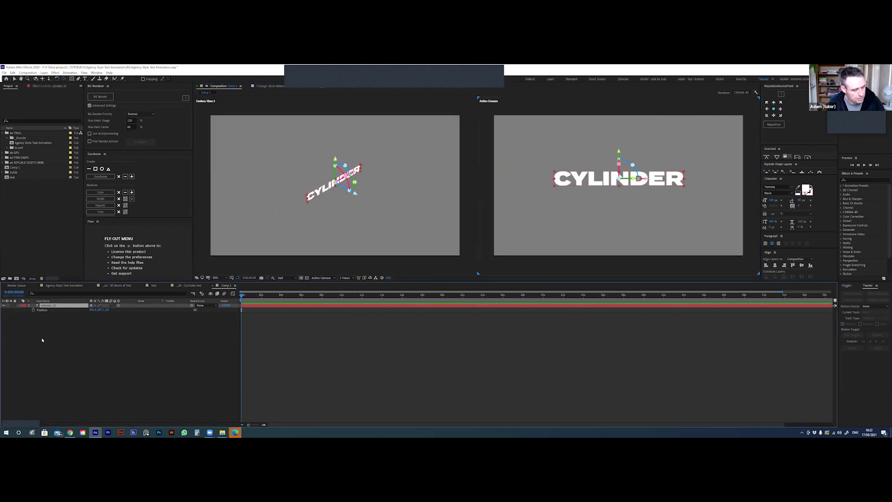
key(shift+a)
click(82, 342)
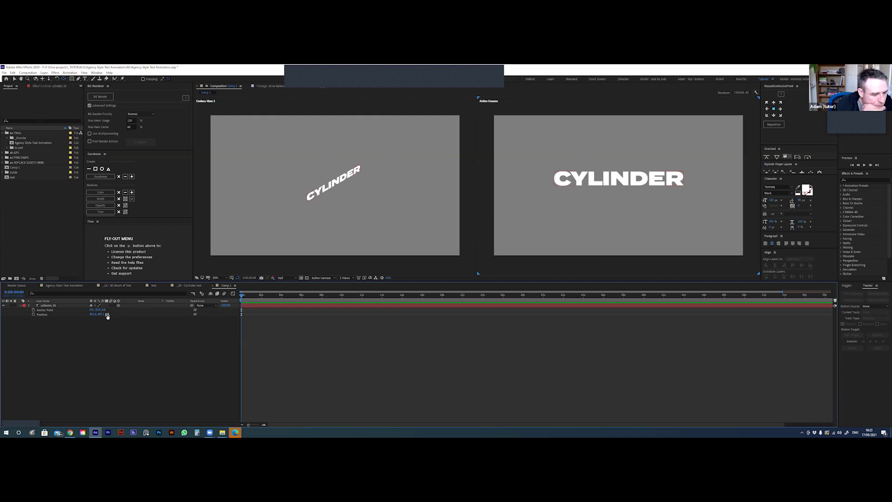
Try shifting the CYLINDER layer in depth with its Z position and its anchor point's Z value, restoring each original value
drag(111, 314, 144, 316)
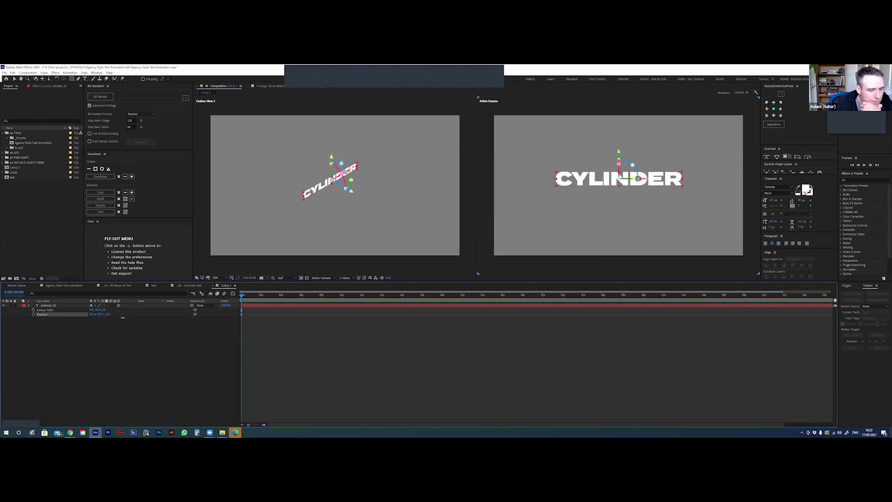
click(107, 344)
key(ctrl+z)
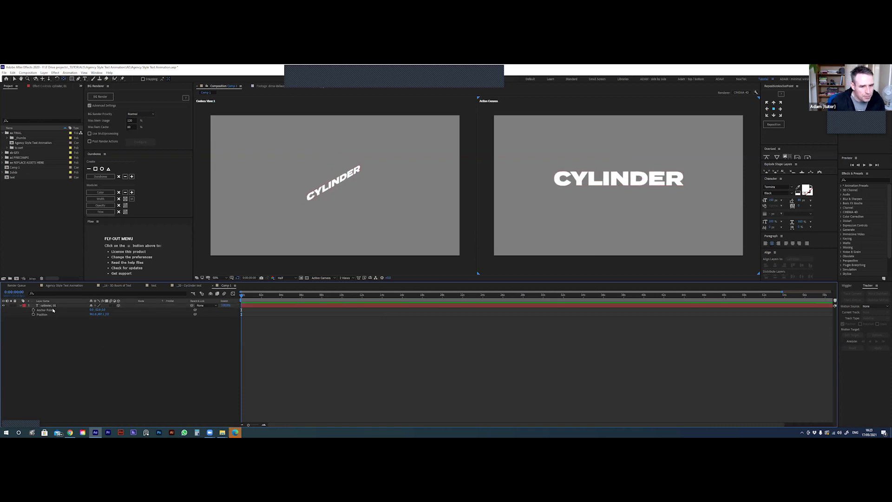
click(53, 310)
drag(161, 300, 199, 303)
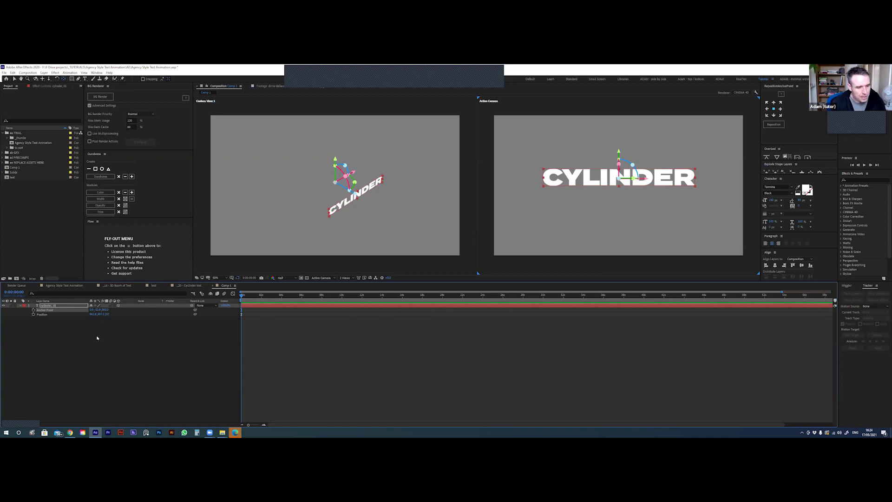
key(Return)
Separate the dimensions of the CYLINDER layer's Position property
right_click(47, 318)
click(81, 330)
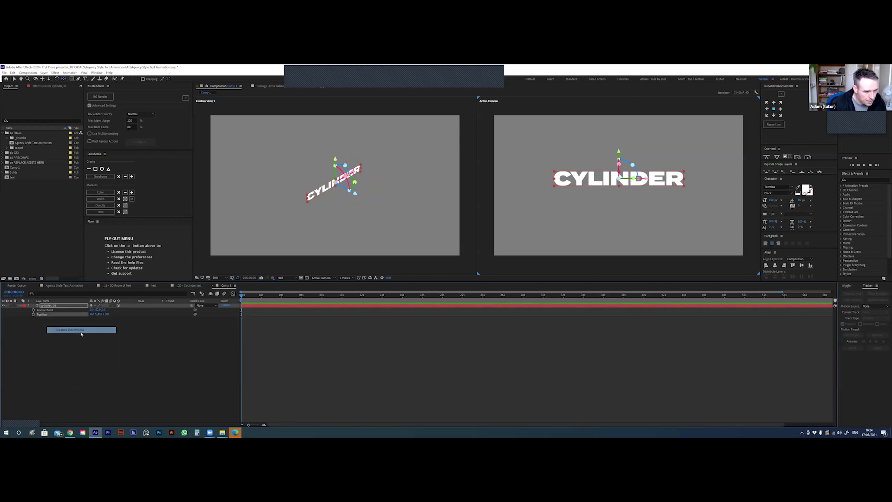
click(81, 365)
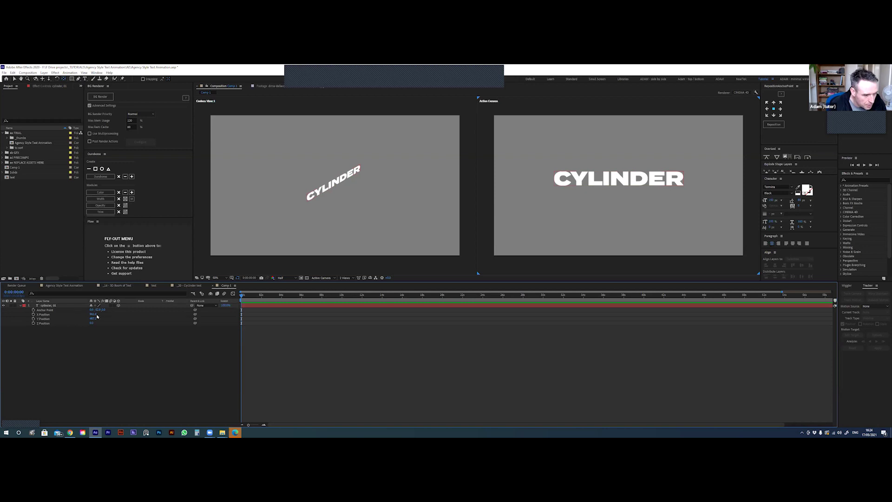
Link the Z Position to the anchor point's Z value with the expression transform.anchorPoint[2]
click(41, 324)
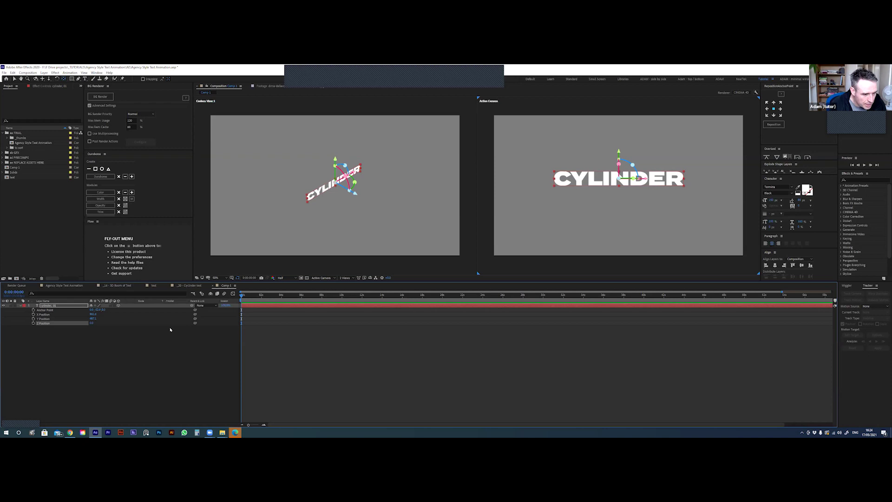
drag(195, 324, 104, 311)
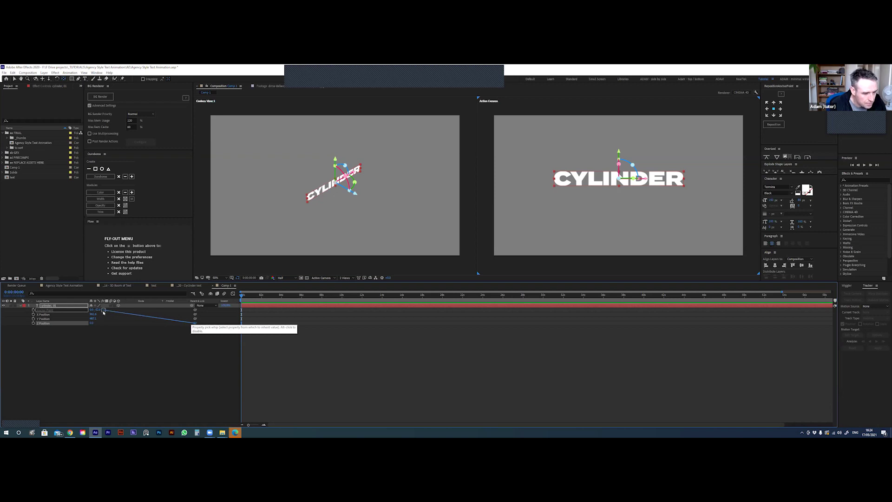
drag(103, 311, 104, 311)
click(85, 358)
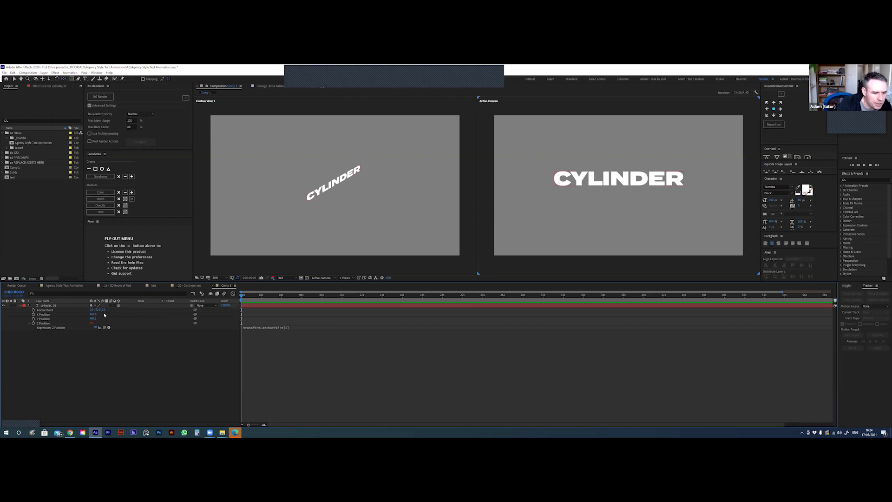
Test the Z Position link by varying the anchor point's Z value, and enter a larger Z offset
drag(103, 310, 212, 300)
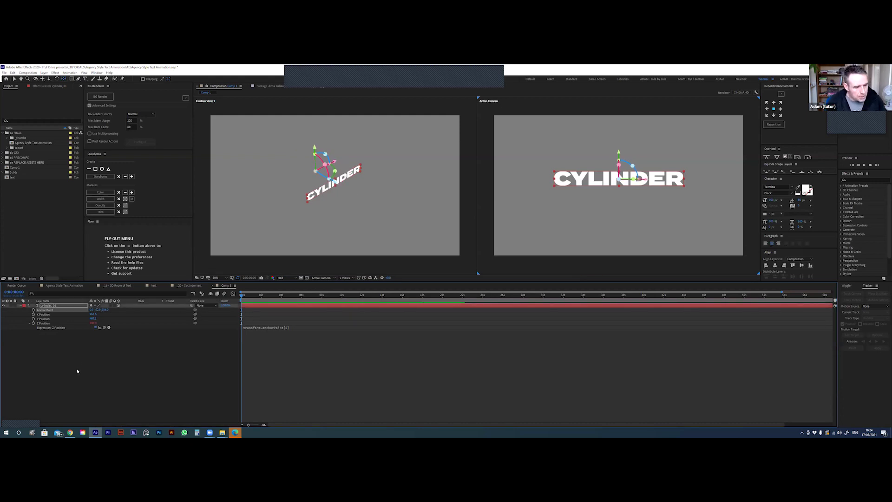
click(89, 341)
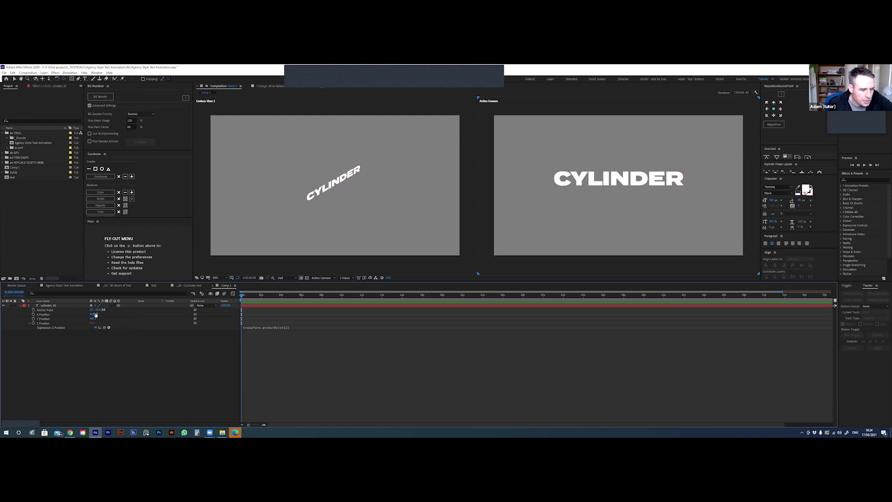
click(54, 307)
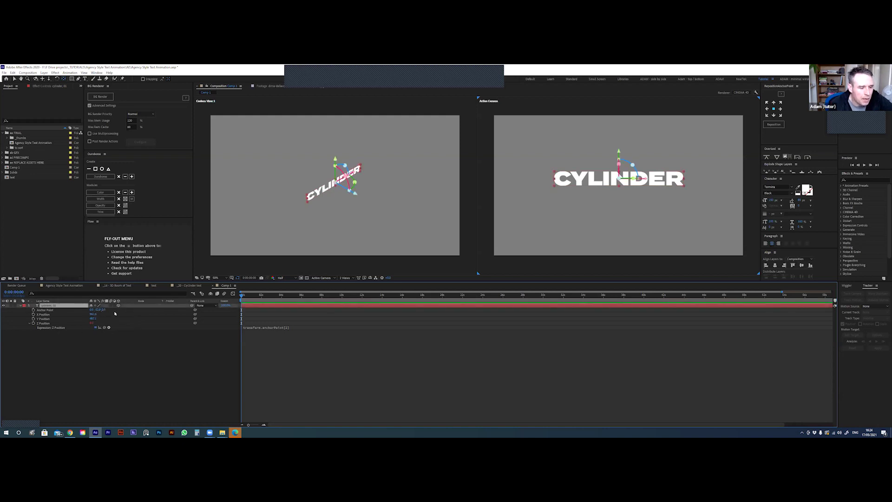
drag(103, 310, 204, 300)
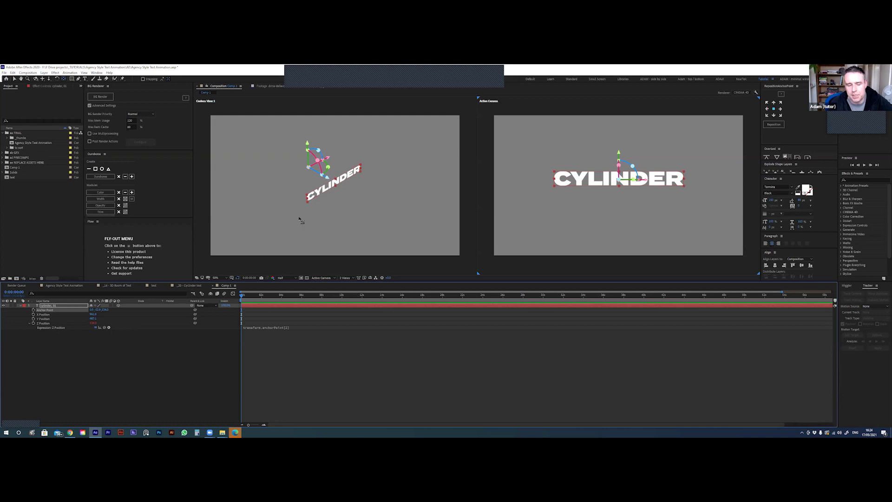
click(107, 309)
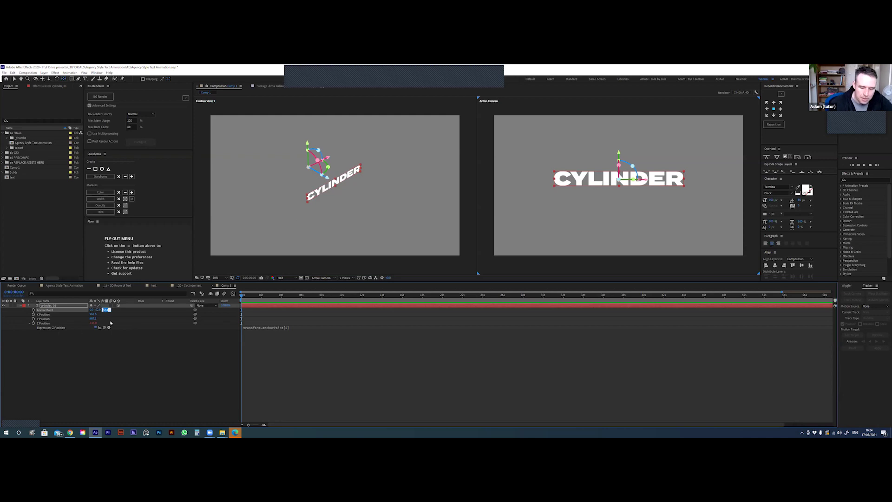
key(Return)
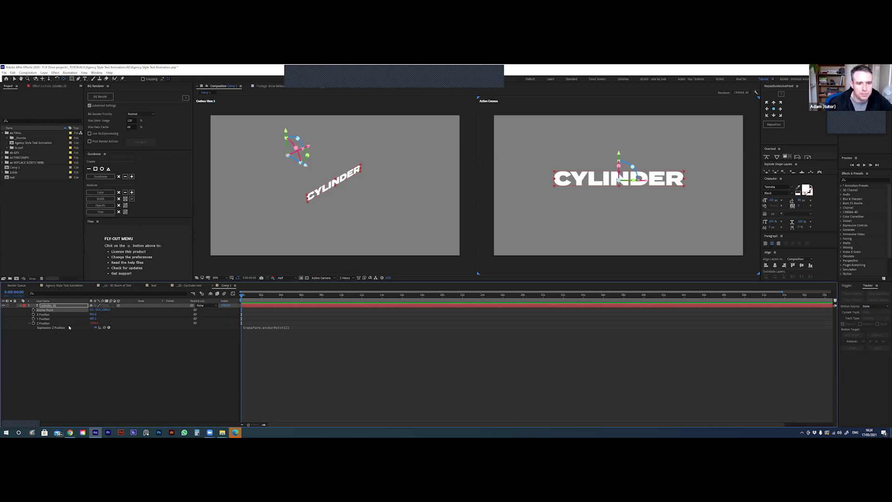
Check the finished cylinder text composition, return to Comp 1, and reduce the anchor point's Z offset
click(64, 306)
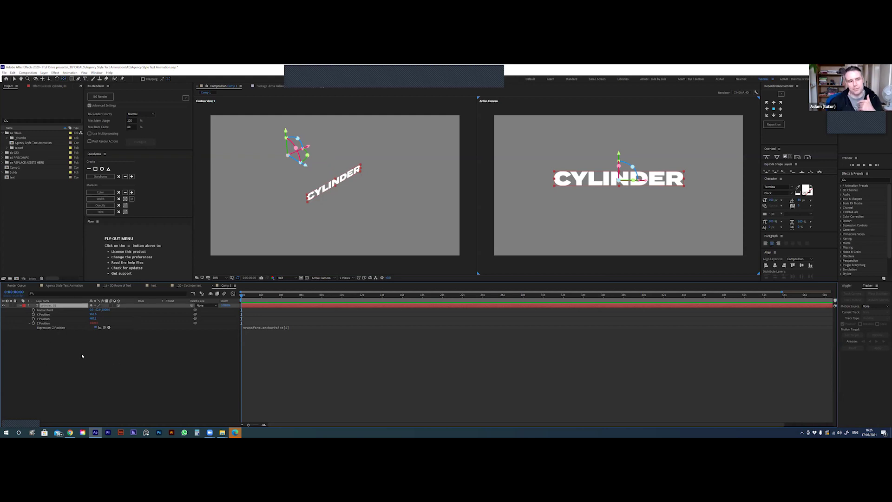
click(193, 285)
click(227, 285)
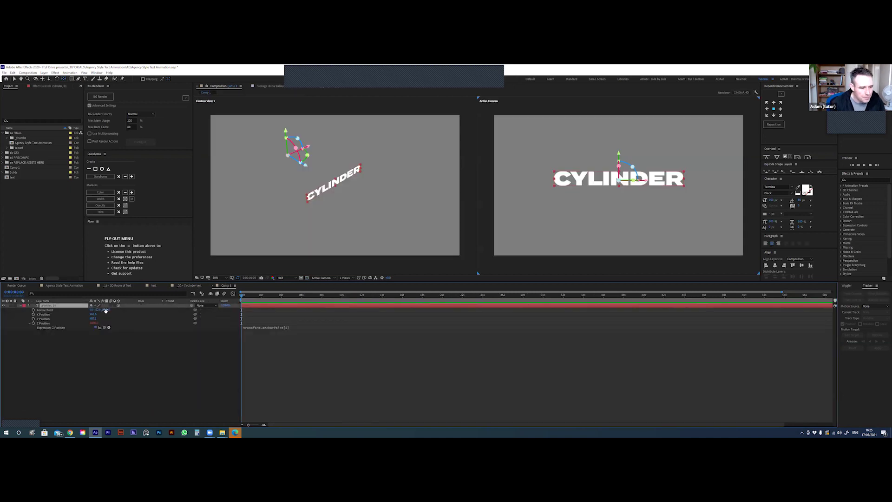
drag(107, 311, 2, 323)
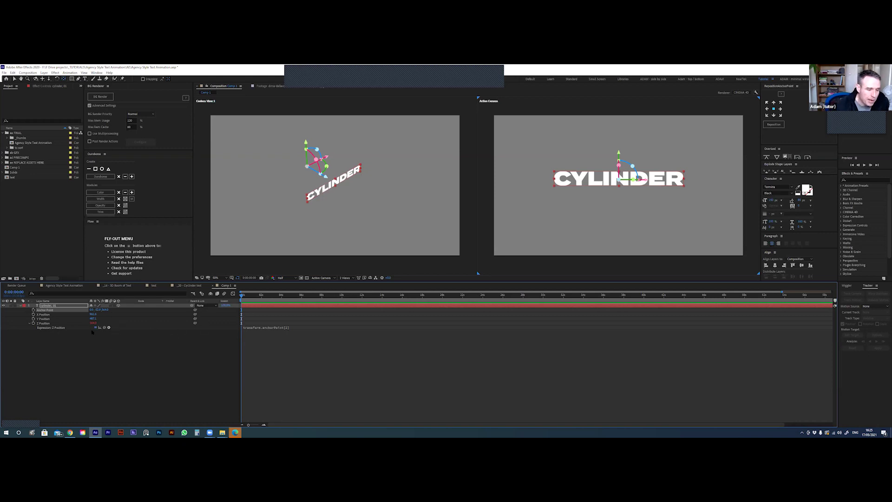
Review the Z Position expression's link to the anchor point, and disable and re-enable the expression to compare the text's depth
mouse_move(99, 328)
mouse_down()
mouse_move(44, 315)
mouse_move(104, 311)
mouse_up()
click(278, 328)
click(178, 383)
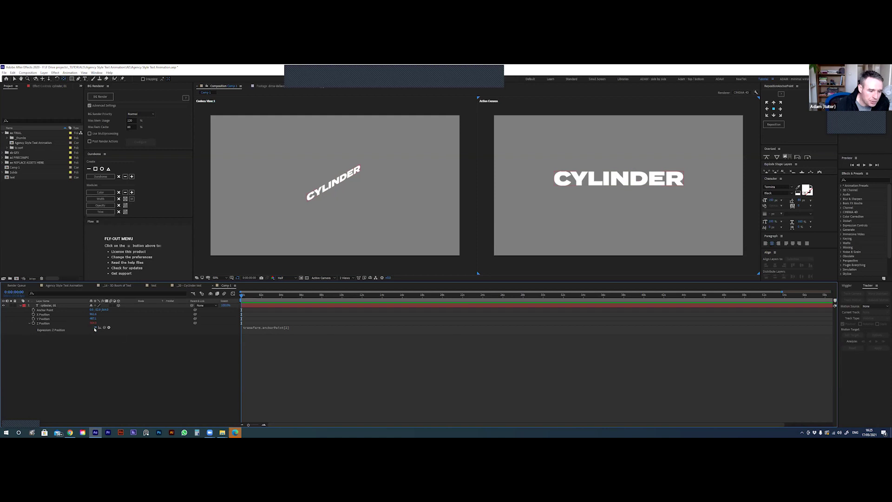
click(94, 328)
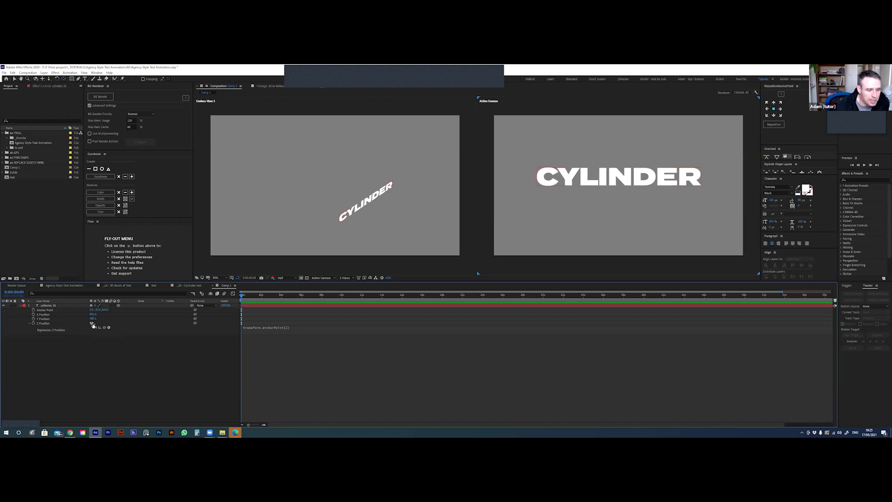
click(96, 328)
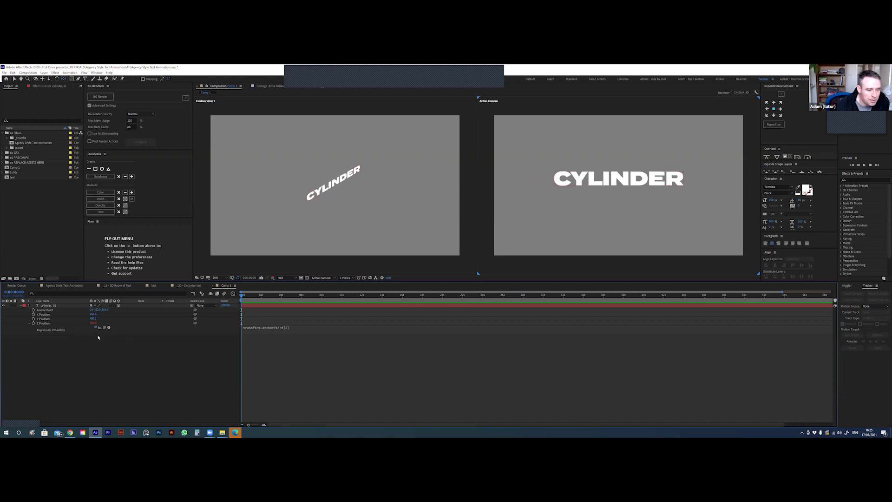
Enter a new Z offset for the anchor point and duplicate the CYLINDER layer
click(105, 310)
key(Return)
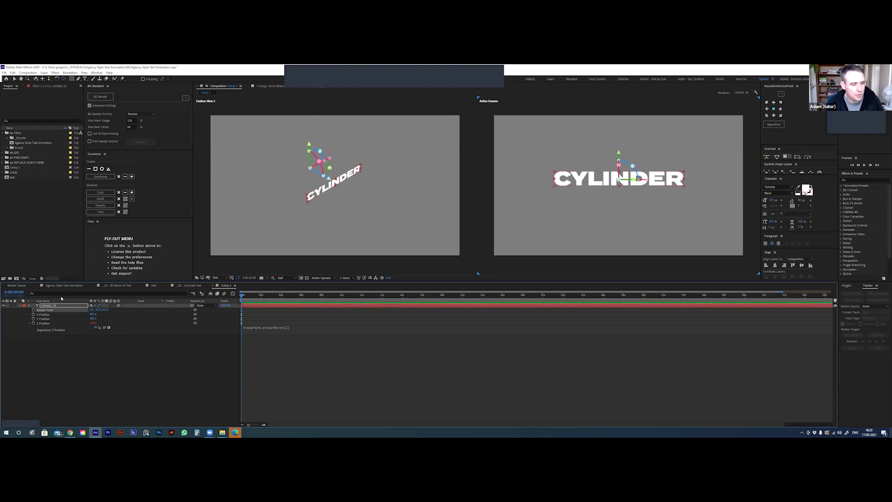
key(ctrl+d)
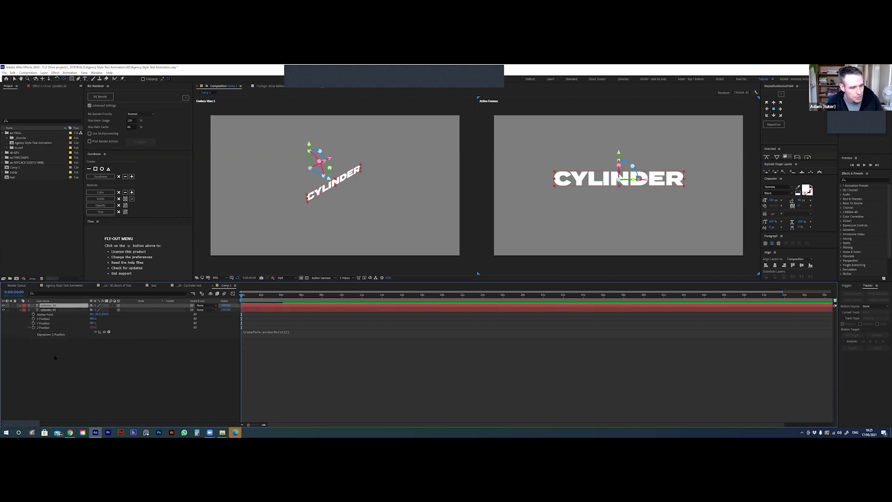
Try different X Rotation angles on the duplicated CYLINDER layer to swing it around its offset anchor point
key(r)
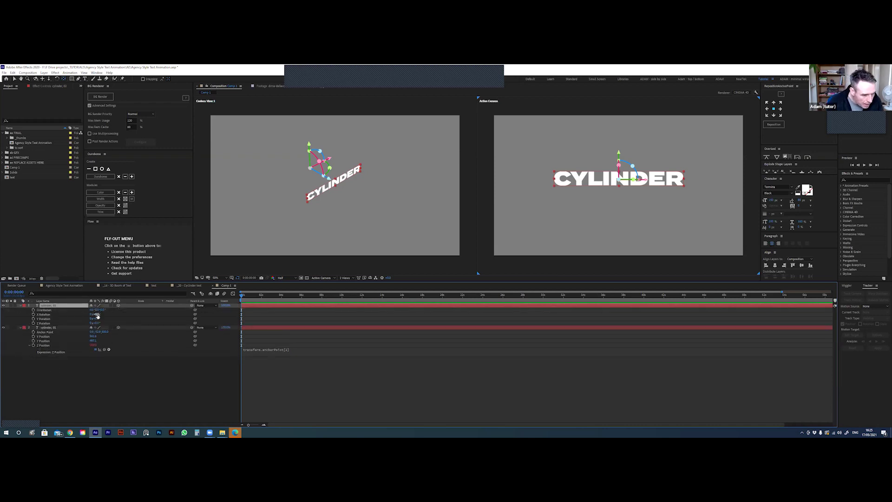
drag(97, 314, 99, 323)
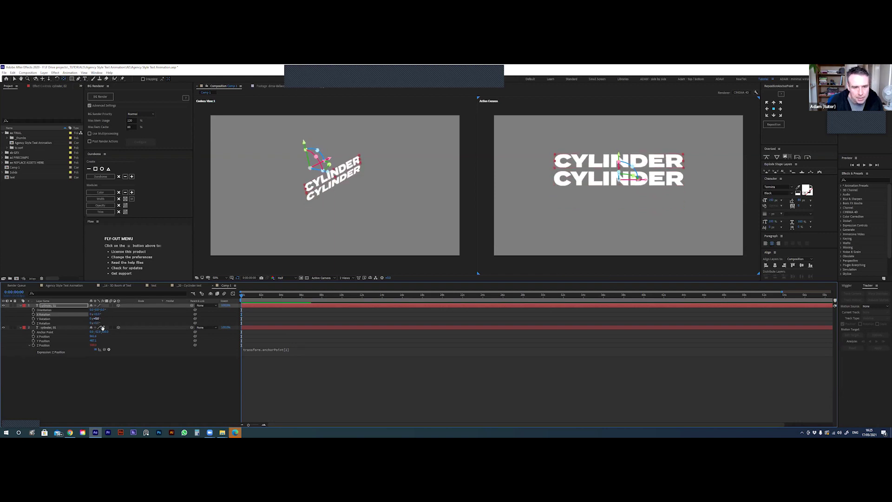
click(96, 314)
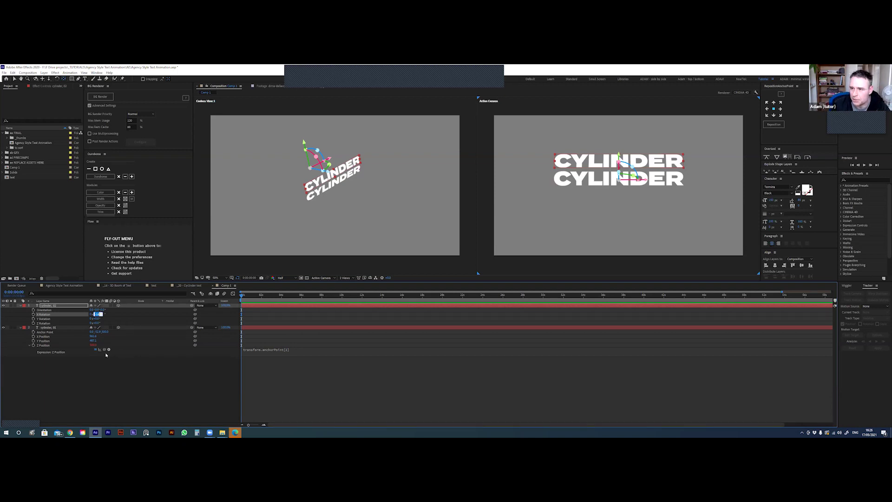
click(71, 307)
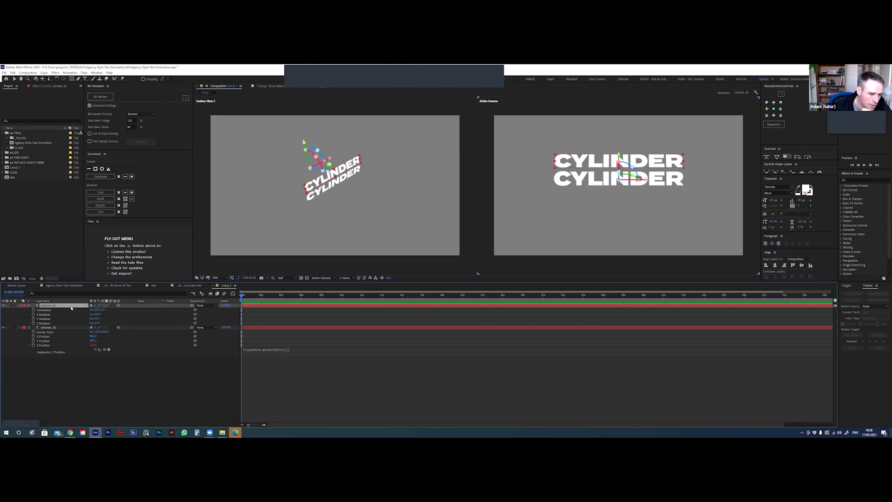
click(98, 315)
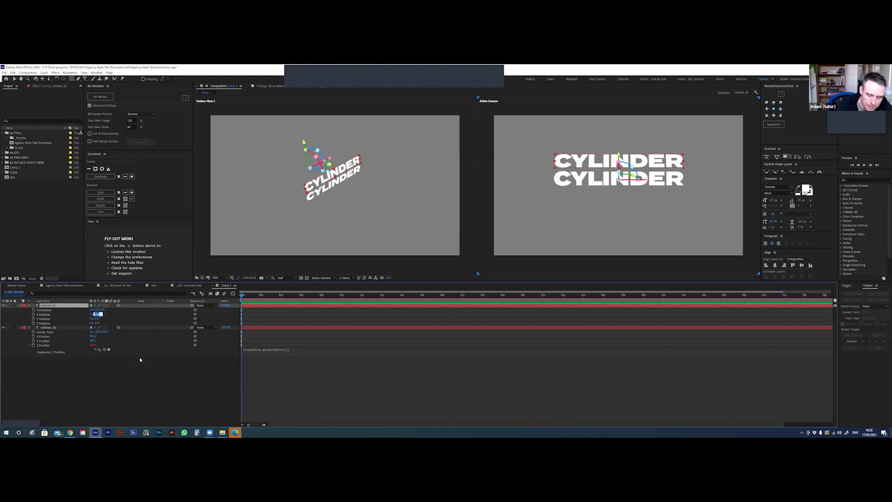
key(Return)
click(61, 307)
Set the duplicated CYLINDER layer's X Rotation to -18°
click(98, 314)
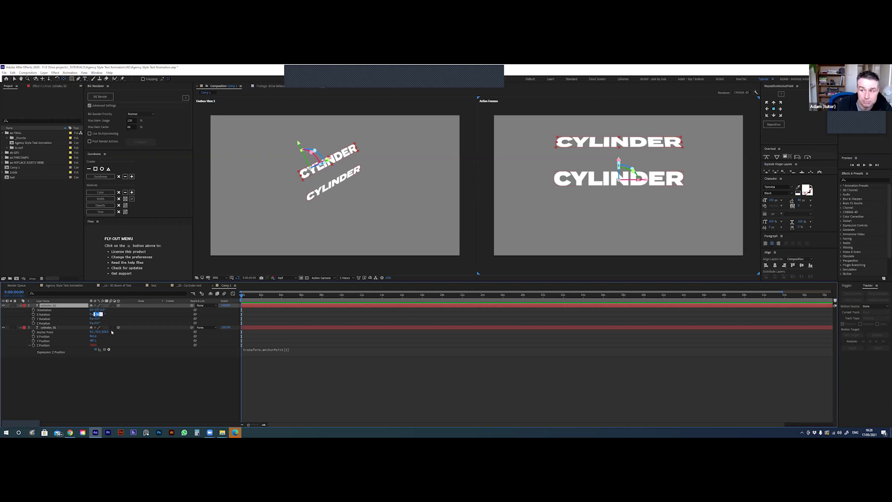
text(-18)
key(Return)
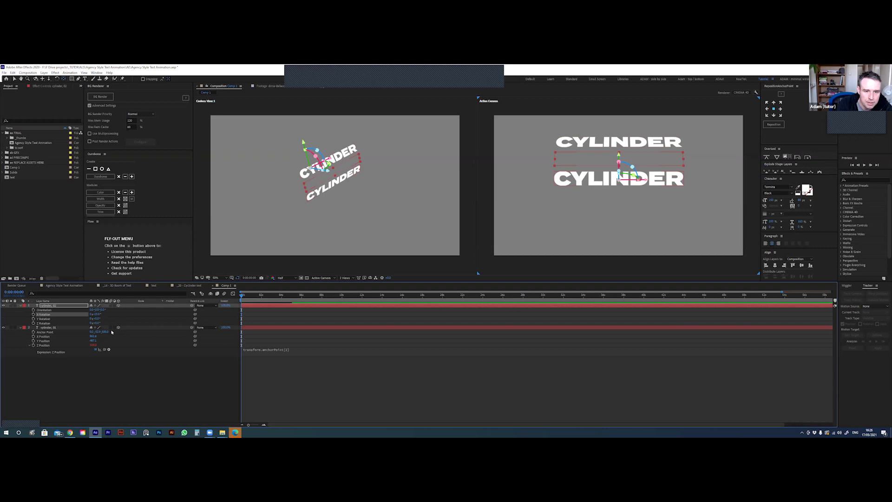
Duplicate the rotated CYLINDER layer and set the new copy's X Rotation to -36°
click(67, 307)
key(ctrl+d)
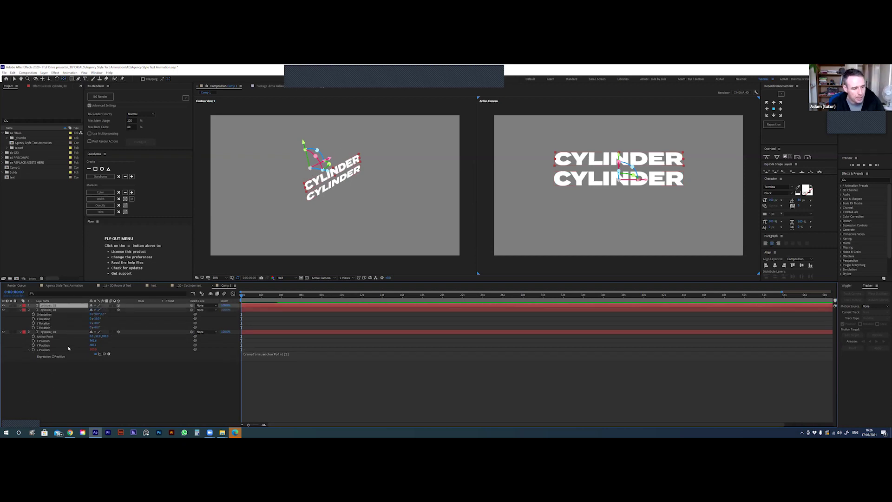
key(r)
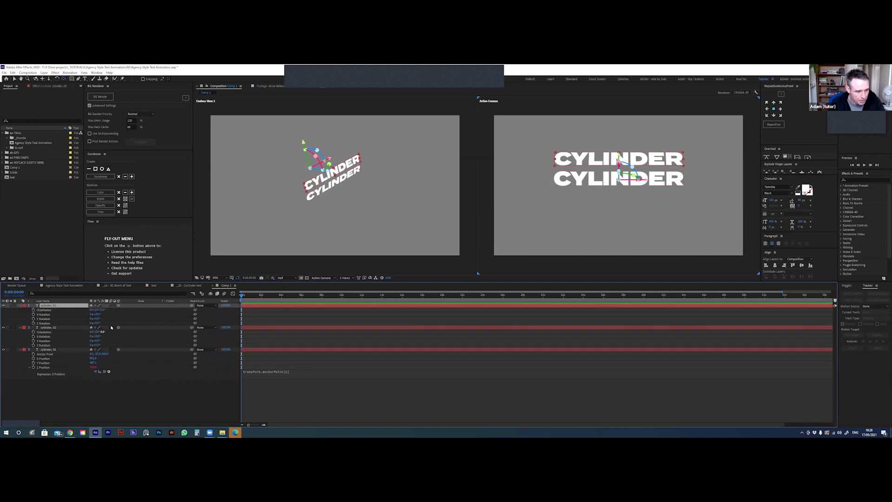
click(97, 314)
text(-36)
key(Return)
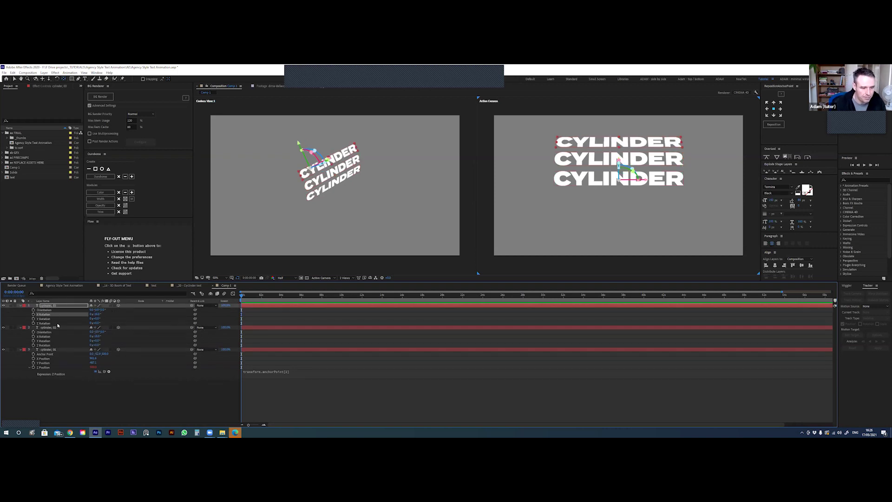
Duplicate all three CYLINDER layers, stack the copies above the originals, and adjust their X Rotation together to continue the curve
shift+click(55, 350)
key(ctrl+d)
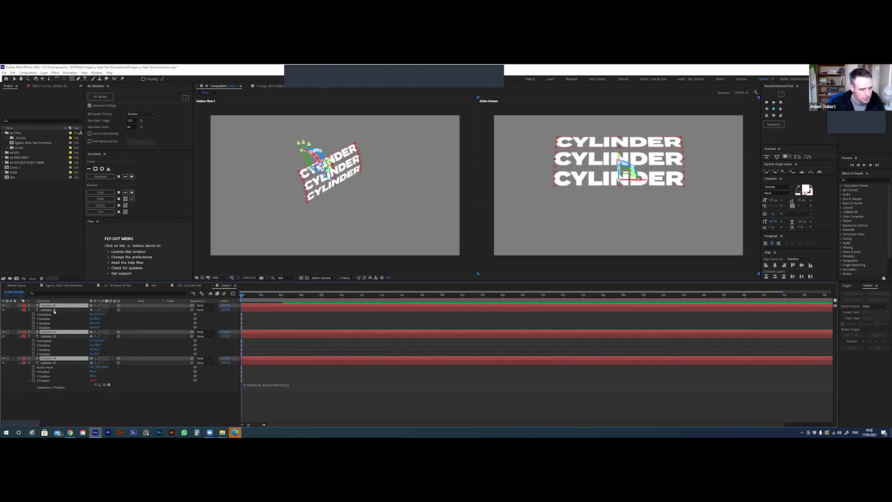
drag(56, 333, 79, 315)
key(r)
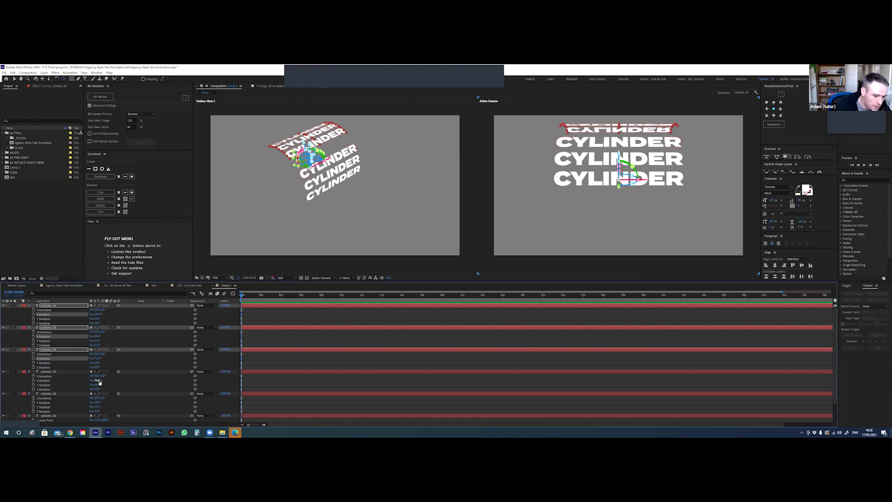
click(97, 359)
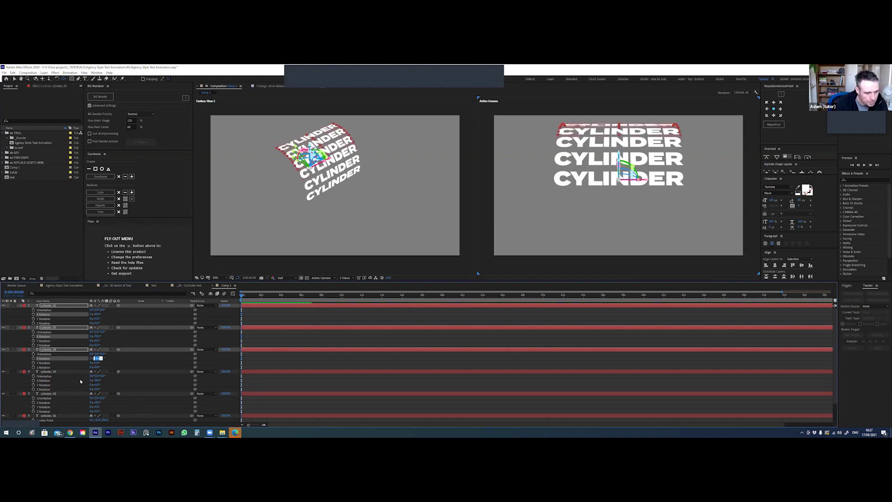
click(19, 360)
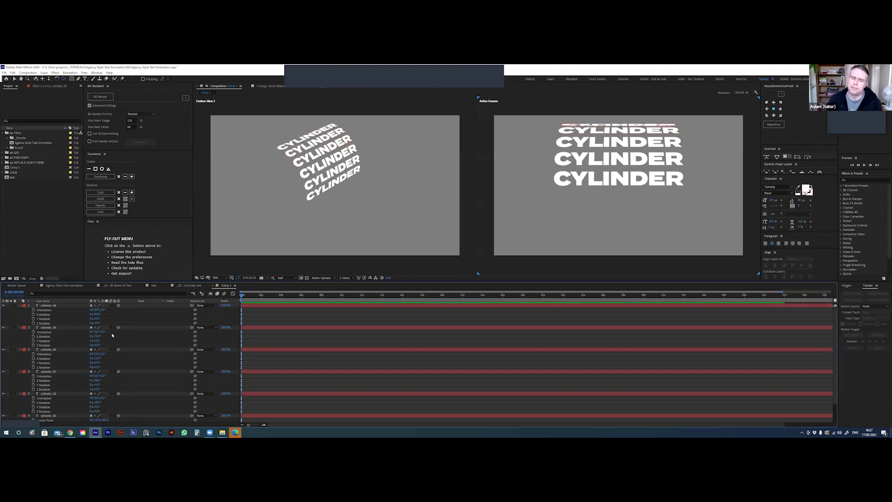
Collapse the rotation properties of the five duplicated CYLINDER layers
click(21, 306)
click(20, 310)
click(21, 315)
click(21, 319)
click(20, 323)
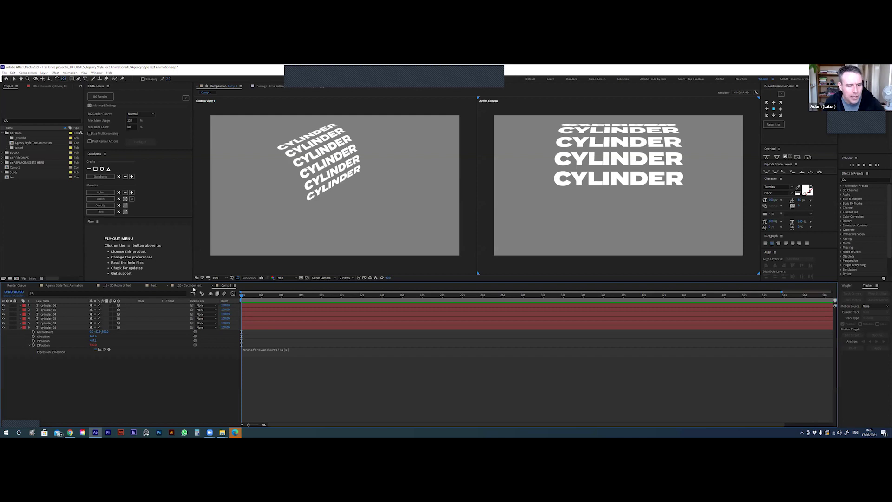
Open the finished cylinder text composition, hide its shy layers, and show the effect controls of the controls layer
click(189, 286)
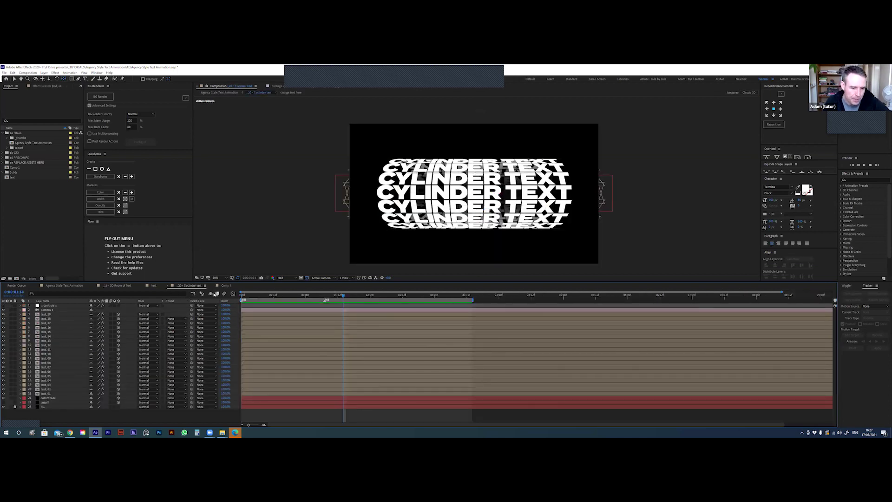
click(210, 295)
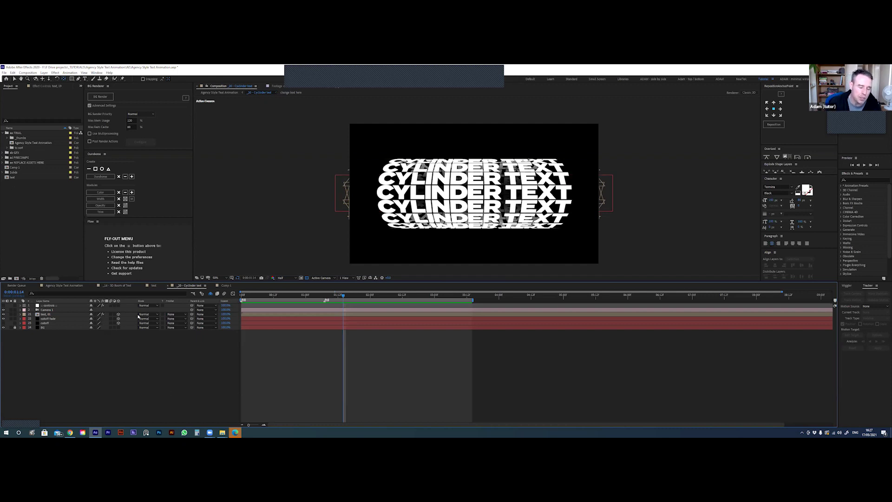
click(49, 306)
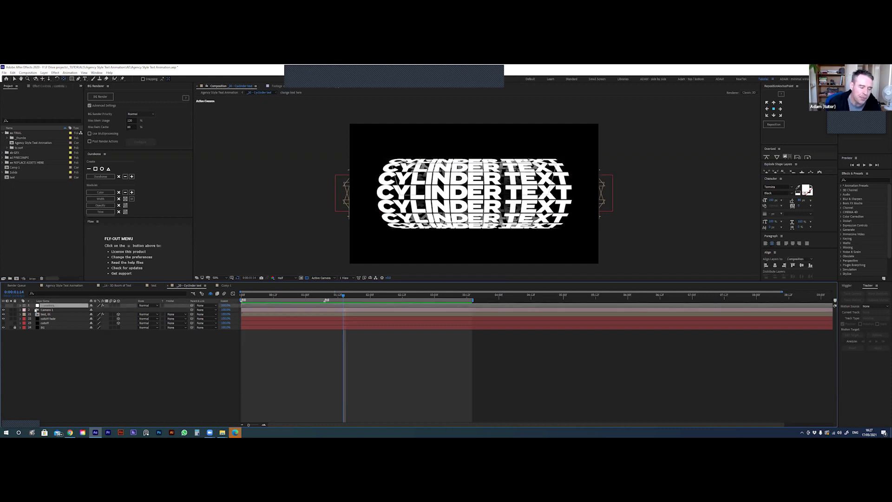
key(Return)
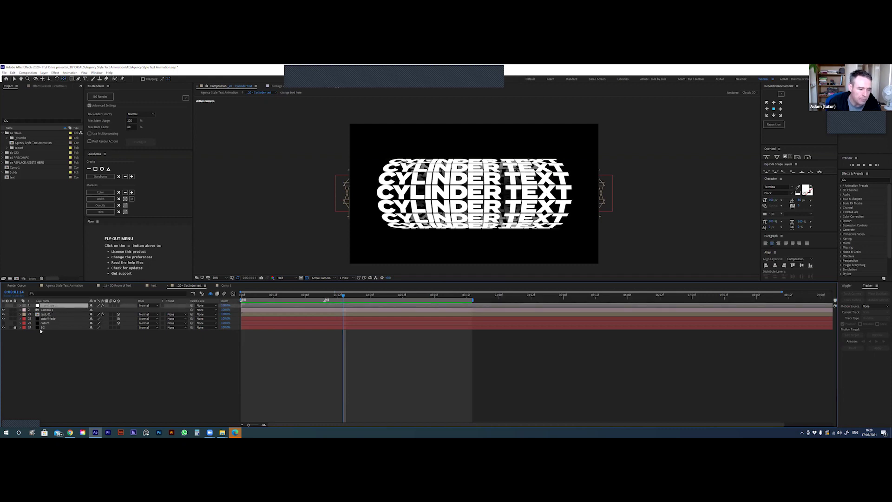
click(40, 86)
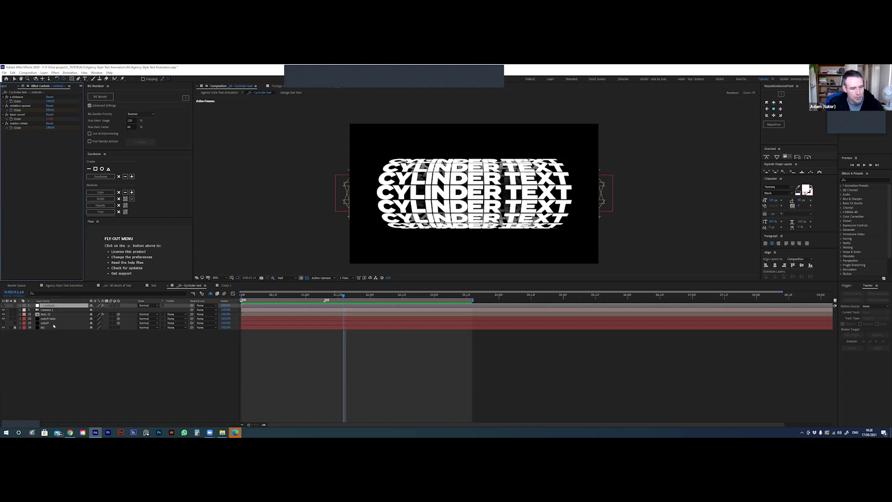
Reveal the controls layer's keyframes, scrub the timeline, and test a lower distance slider value before undoing it
key(u)
drag(353, 297, 347, 305)
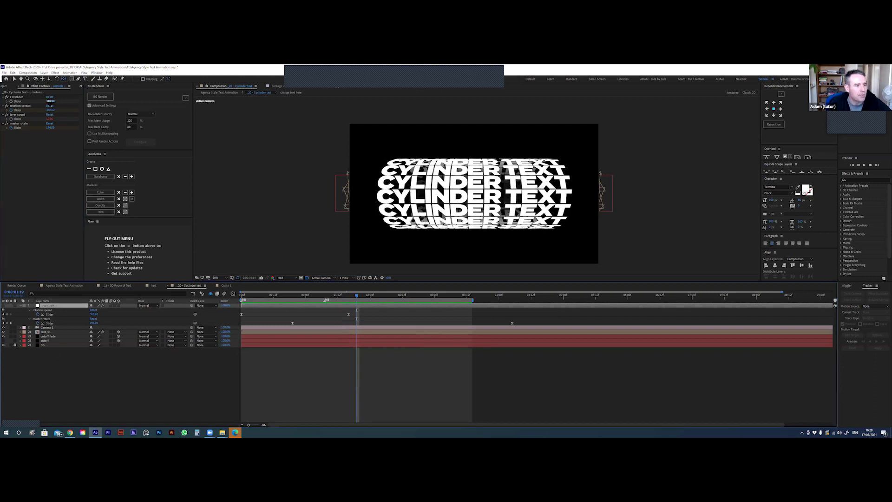
drag(49, 101, 8, 106)
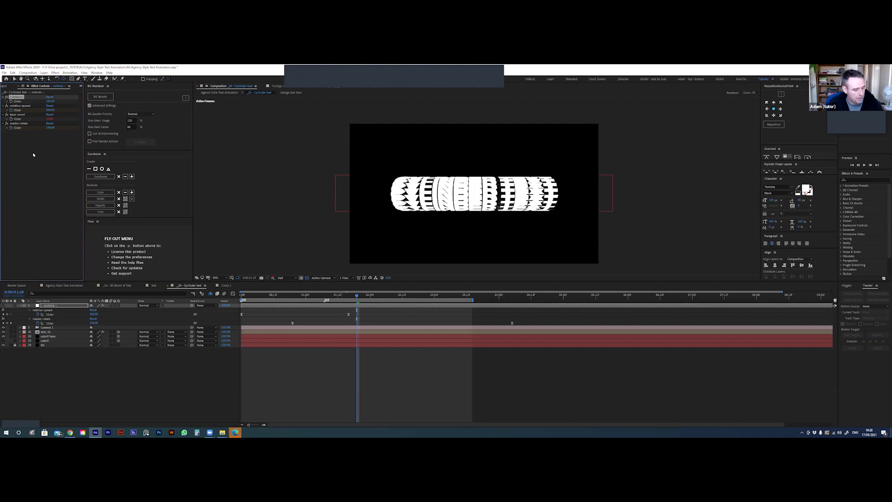
click(50, 181)
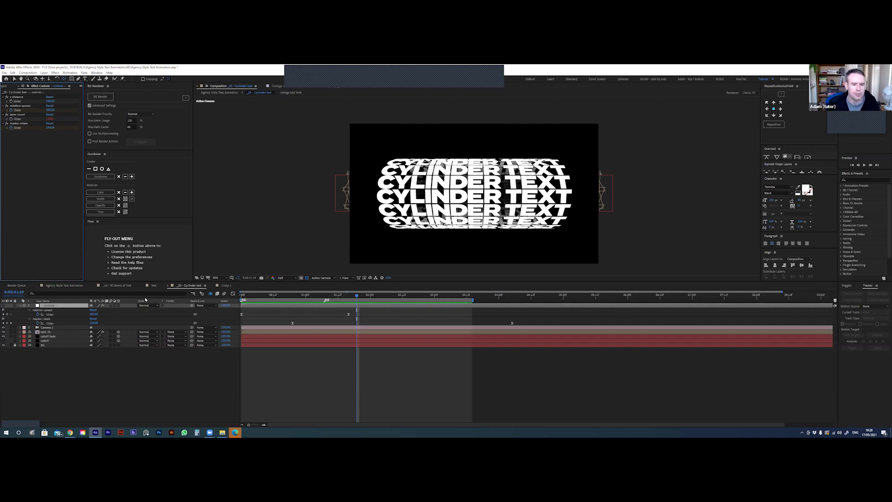
Compare Comp 1 with the finished cylinder composition, inspect the shy text_18 layer's layer number slider, and collapse the controls layer
click(227, 286)
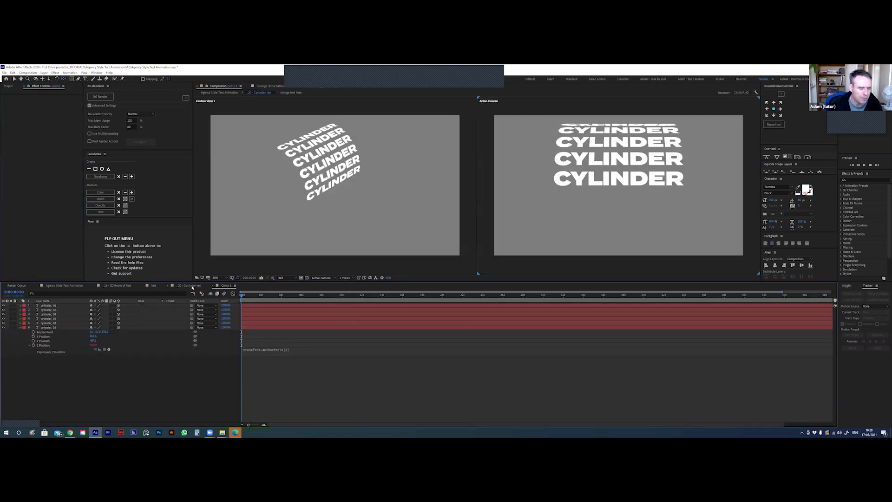
click(190, 286)
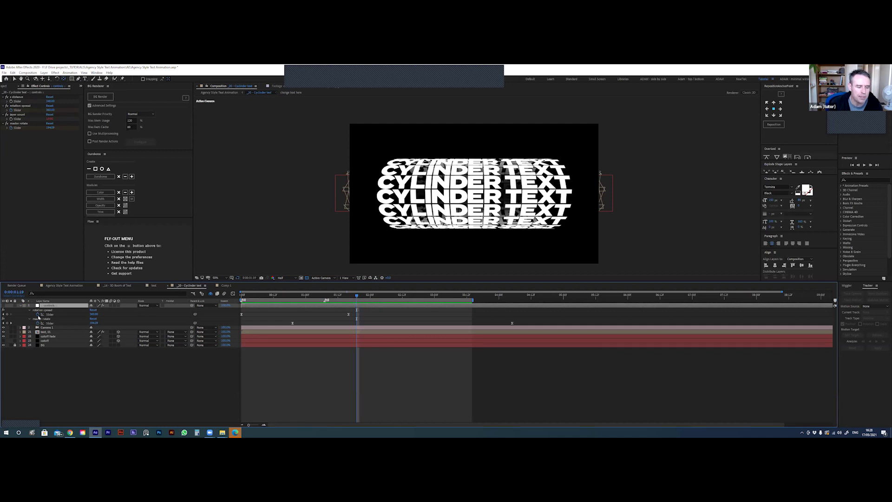
click(210, 295)
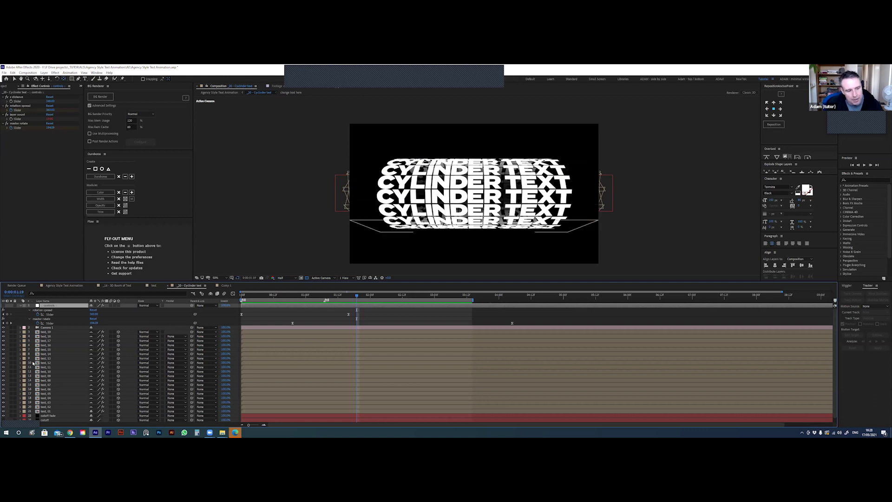
click(47, 336)
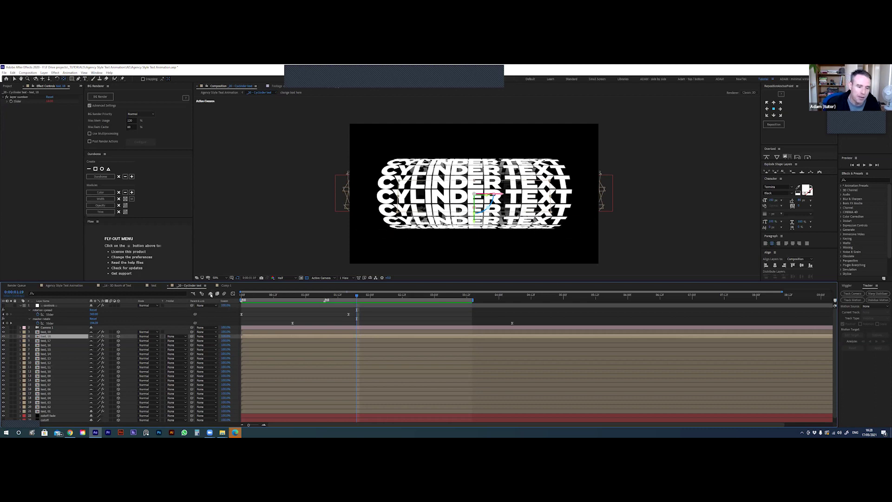
click(210, 293)
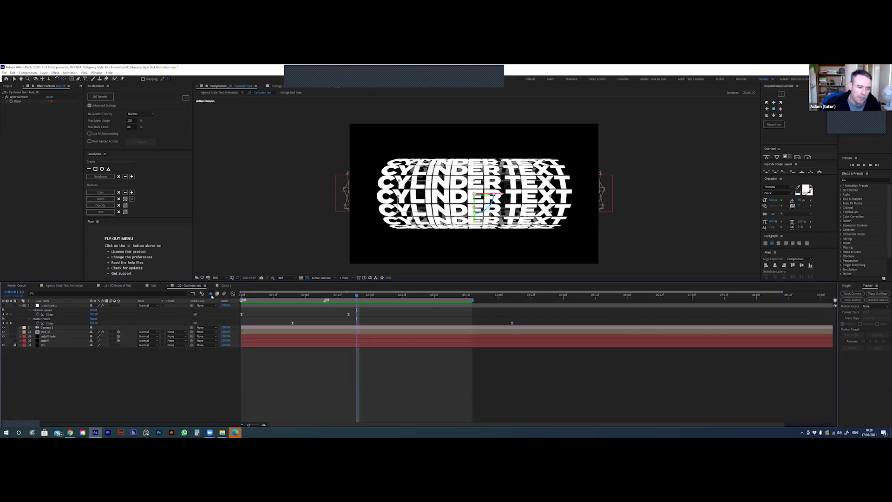
click(20, 307)
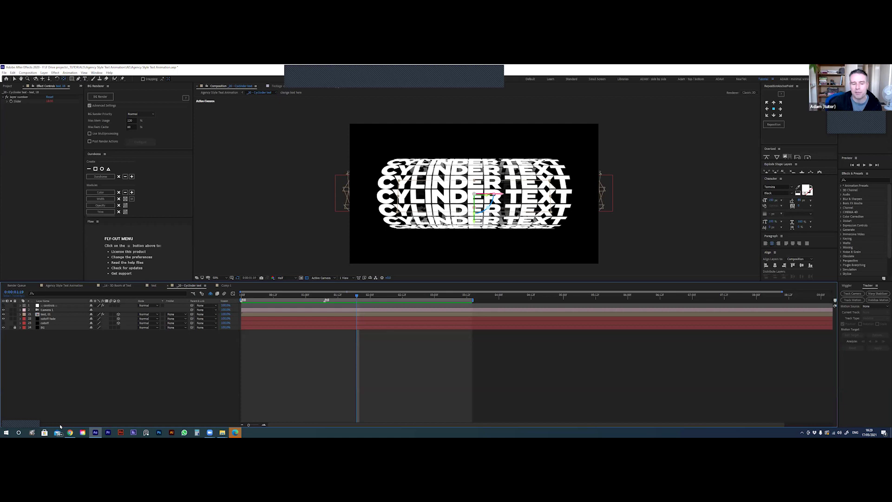
Show and rehide the shy text layers, review the layers in Comp 1, and return to the finished cylinder composition
click(211, 294)
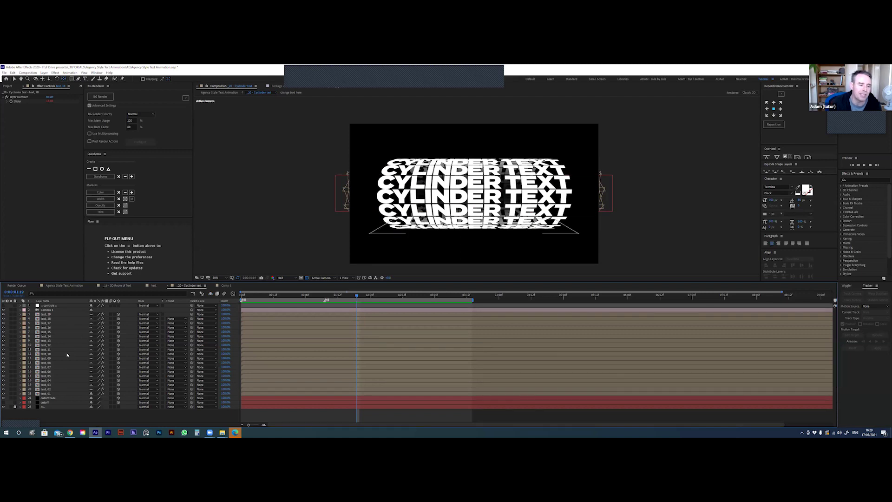
click(211, 294)
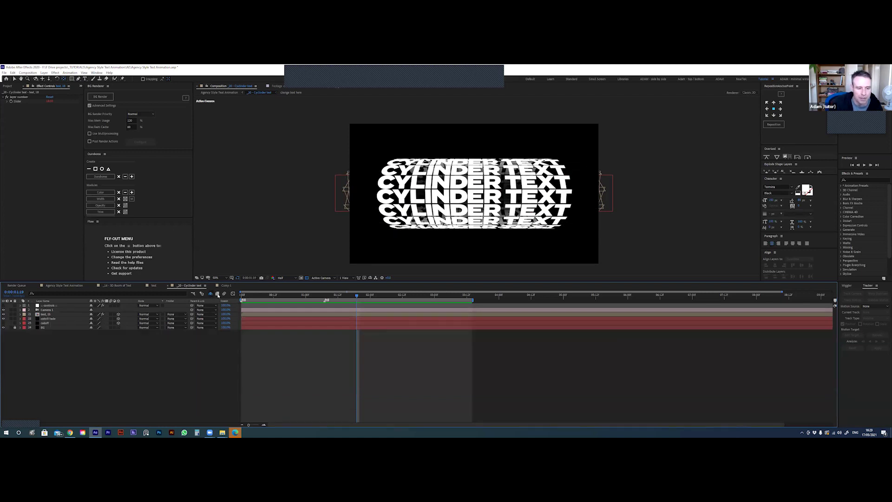
click(226, 285)
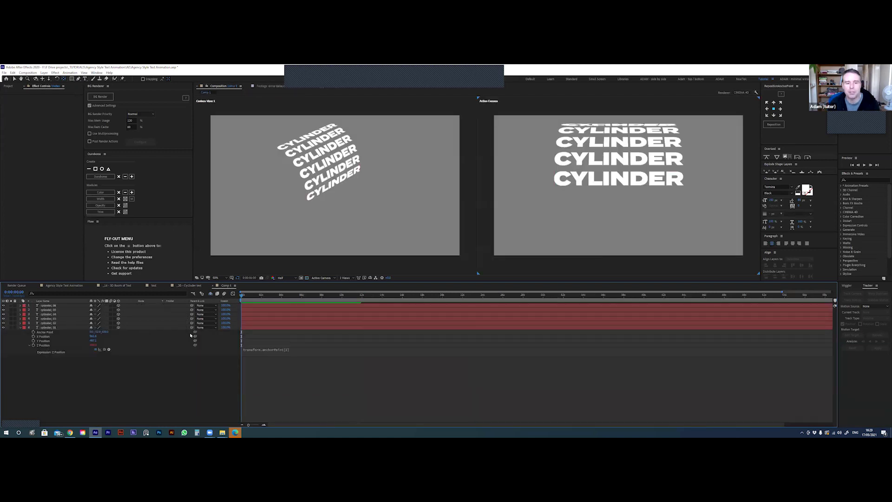
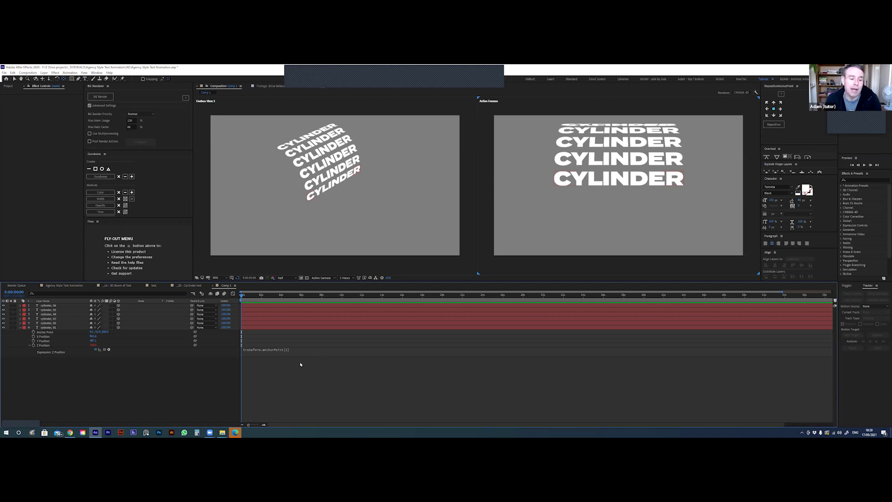
click(115, 393)
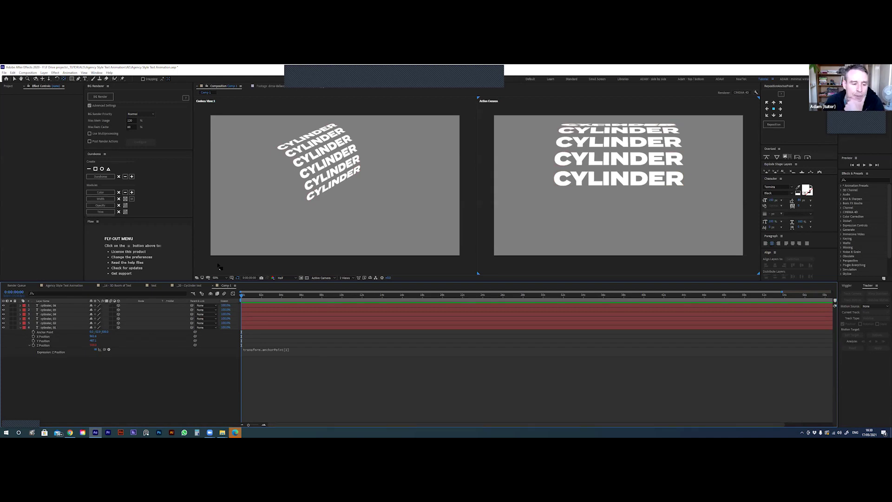
click(189, 286)
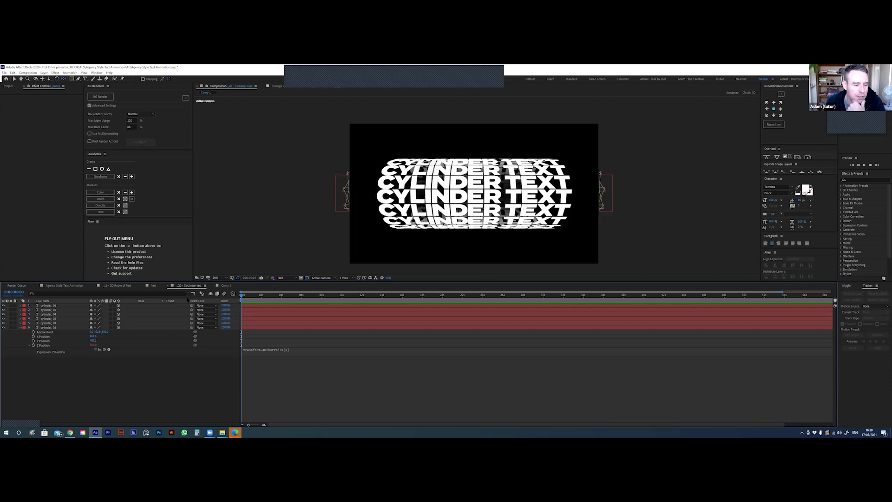
Return to Comp 1, check the rotation properties of the cylinder_06 layer, and collapse the expanded layers
click(226, 286)
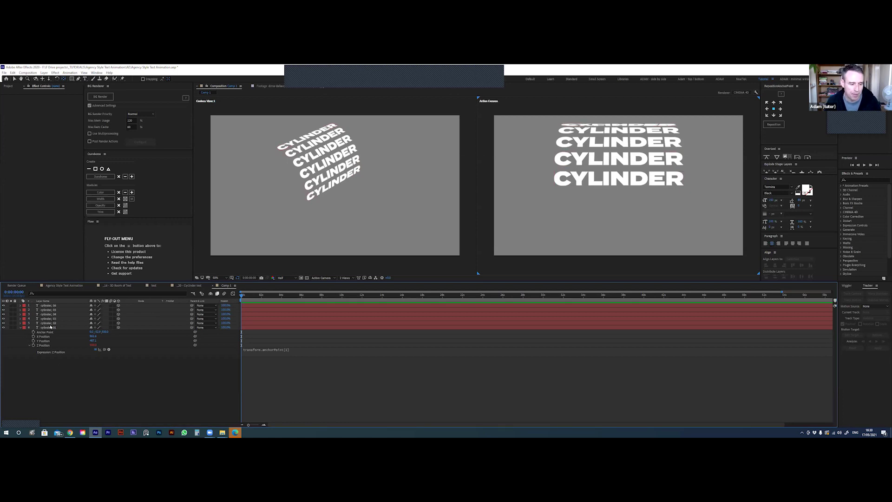
click(55, 324)
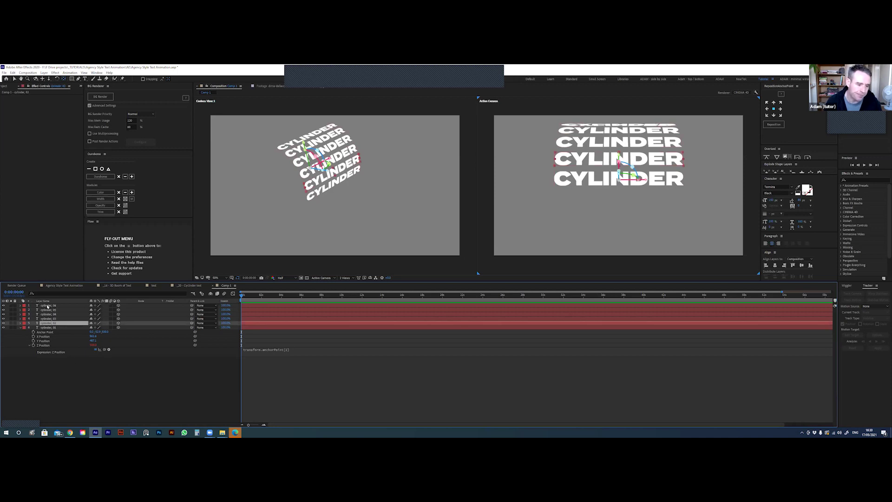
click(52, 306)
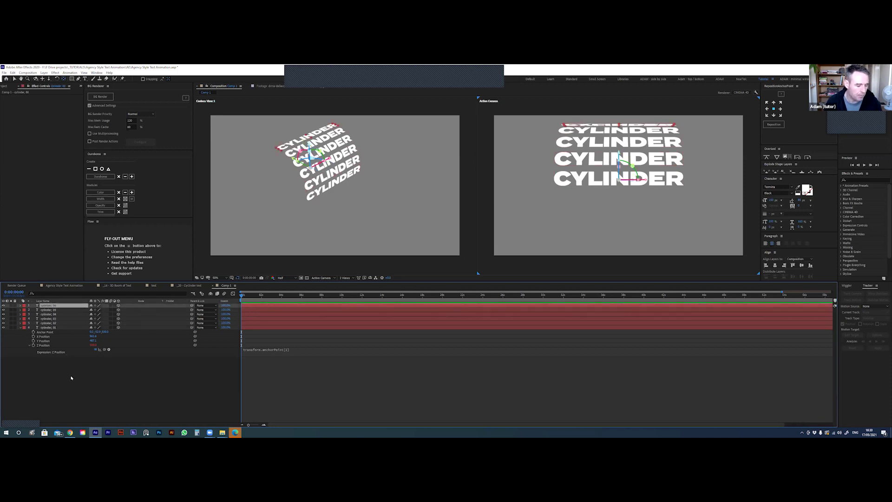
key(r)
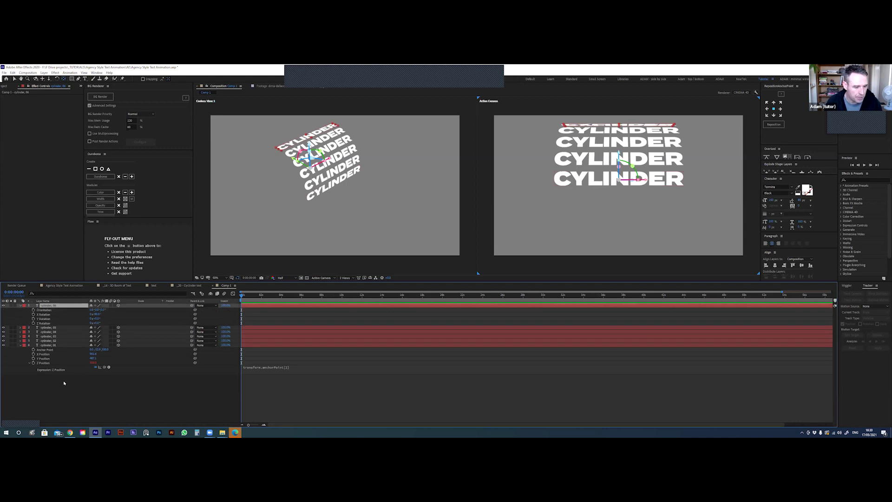
click(64, 383)
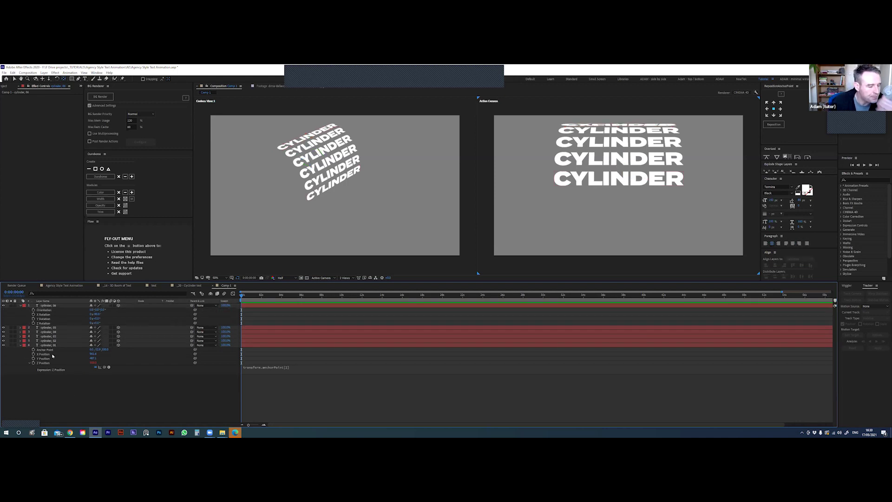
click(20, 306)
click(20, 328)
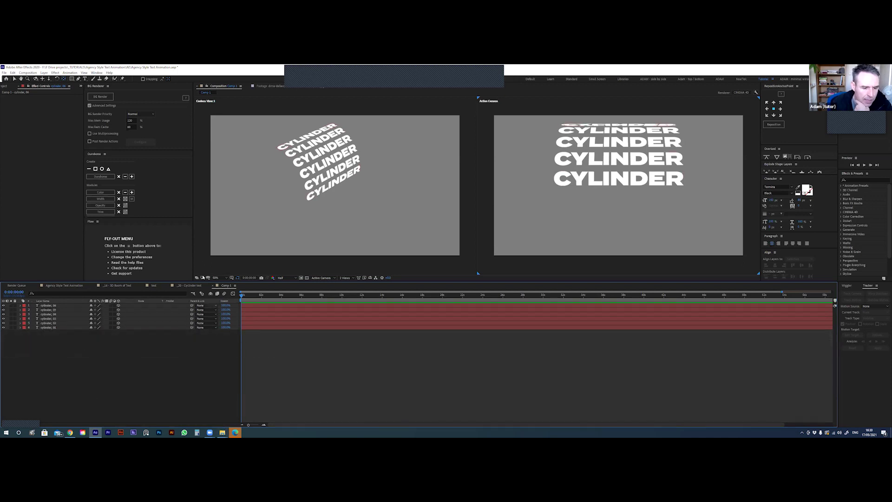
In the finished cylinder composition, show the shy layers, reveal text_14's expressions, and examine its layer number slider expression
click(193, 287)
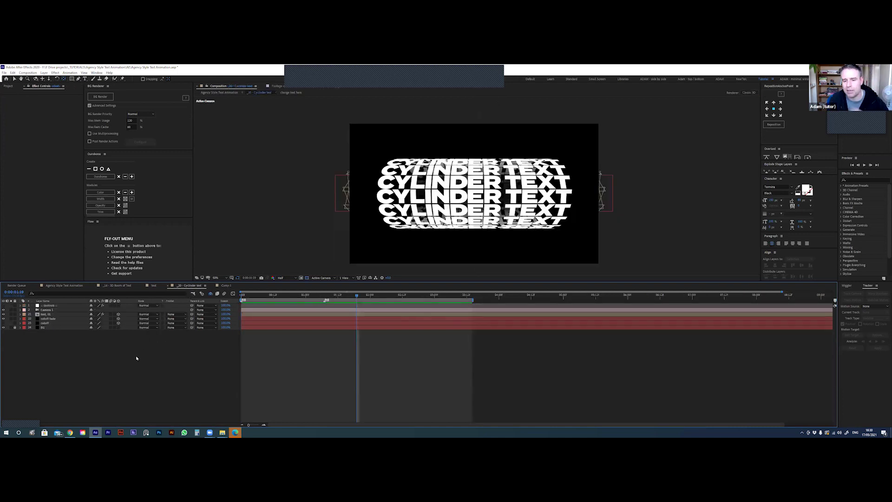
click(210, 294)
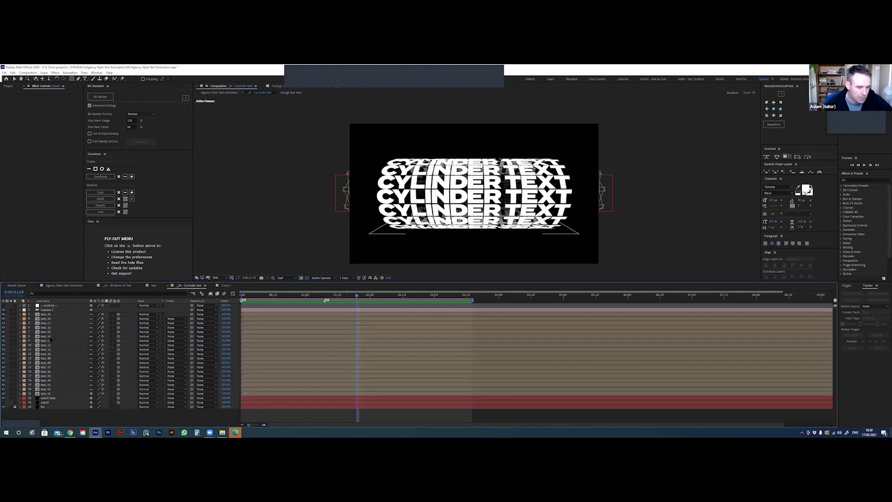
click(47, 336)
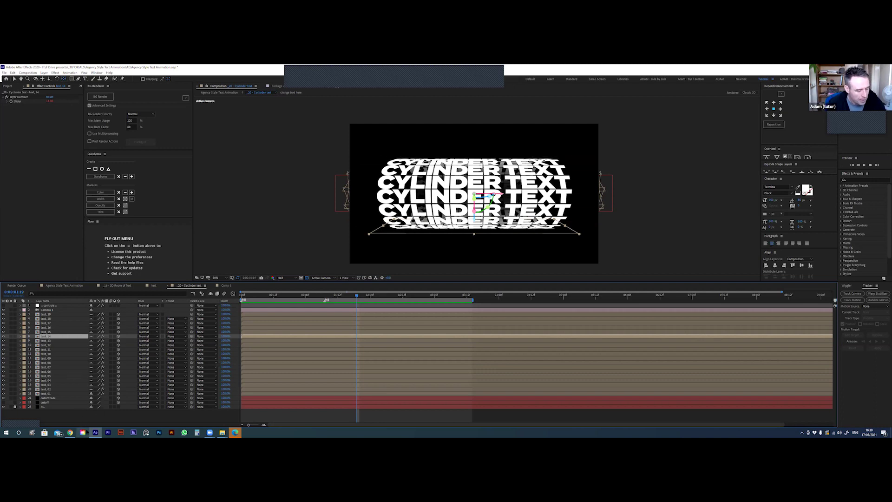
key(e)
key(e)
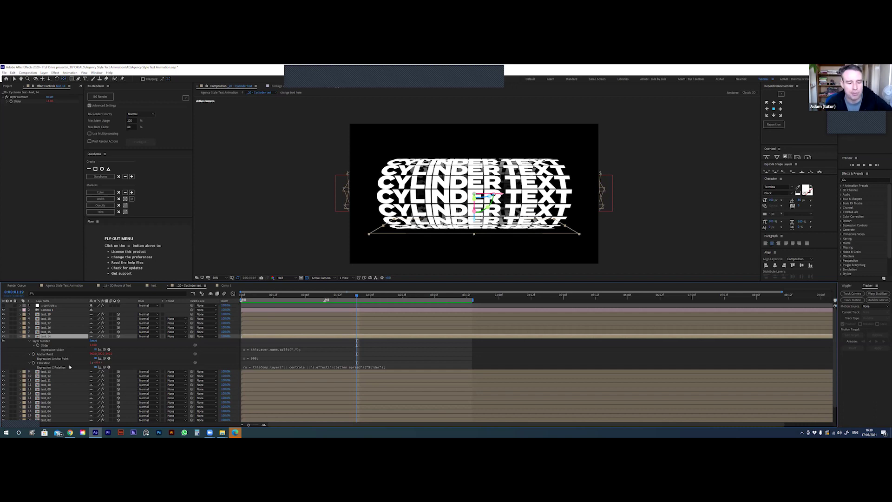
click(283, 352)
click(276, 353)
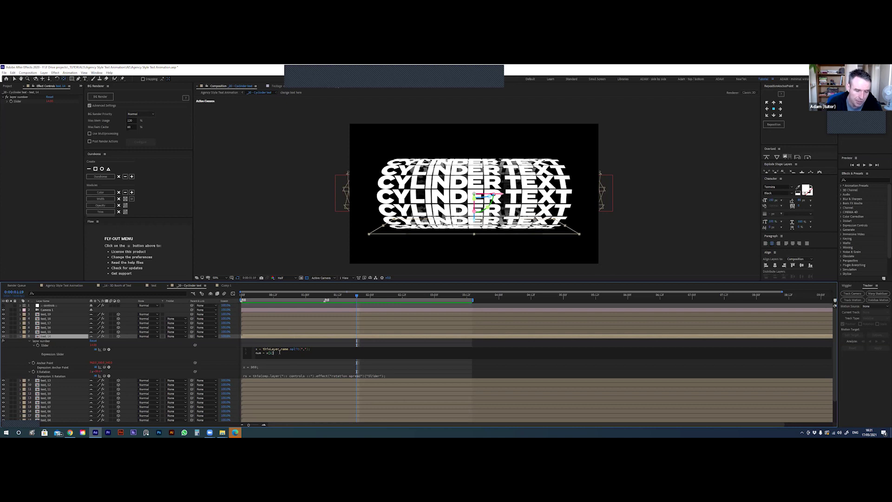
click(117, 343)
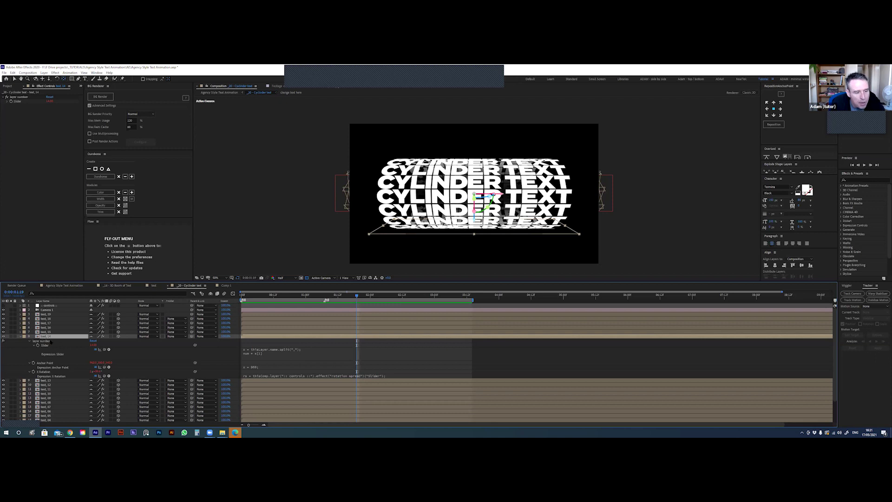
In Comp 1, delete the duplicated layers cylinder_02 through cylinder_06, leaving only cylinder_01
click(227, 286)
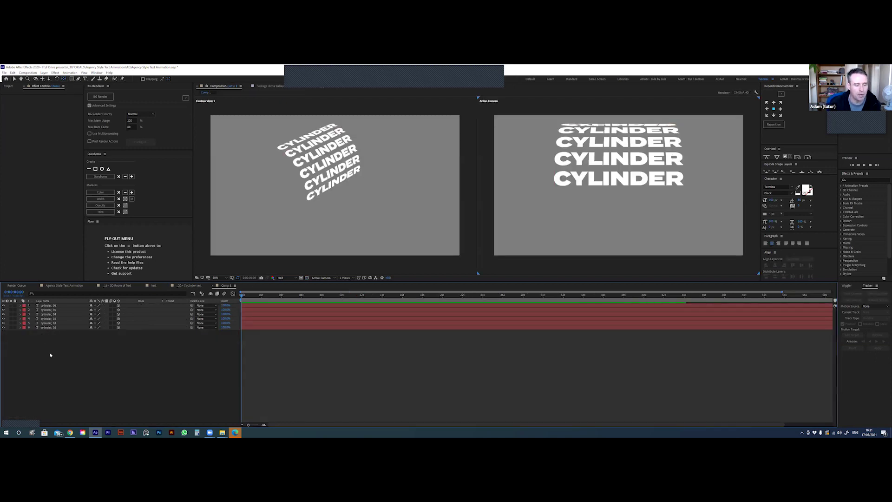
click(54, 324)
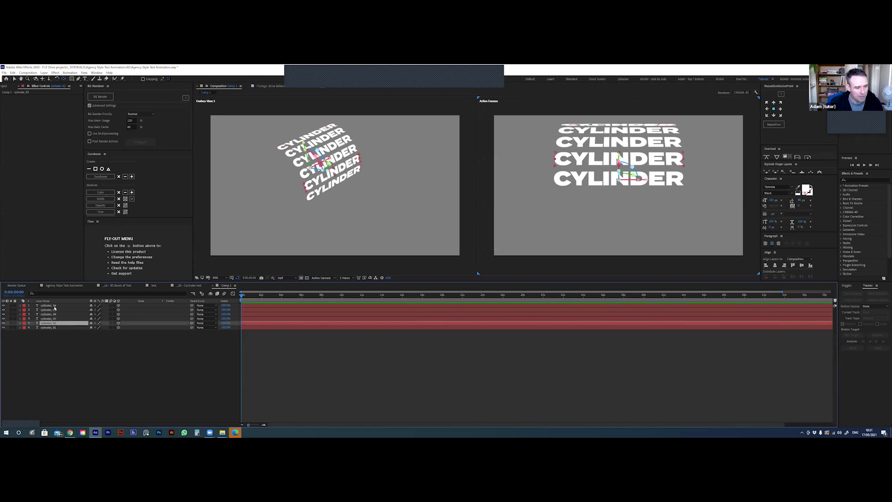
shift+click(54, 305)
key(Delete)
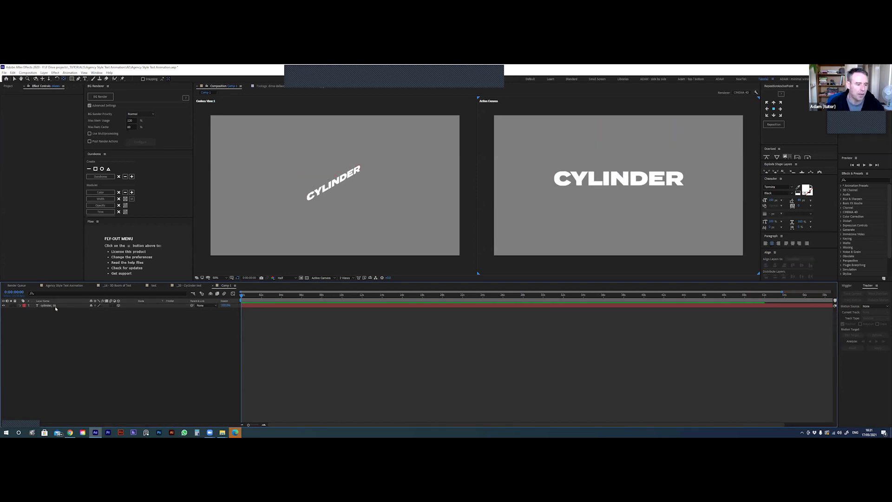
Duplicate the cylinder_01 layer three times to check how the copies are numbered, and delete the copies
click(49, 307)
key(Return)
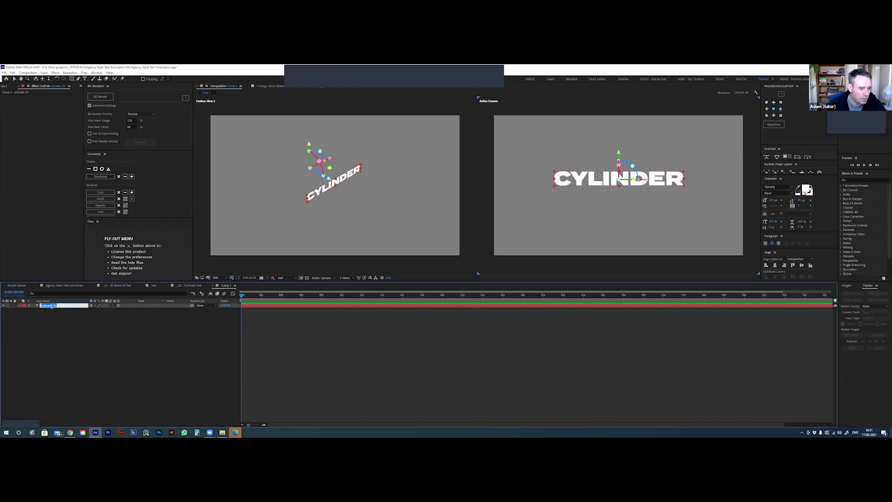
click(54, 327)
click(50, 306)
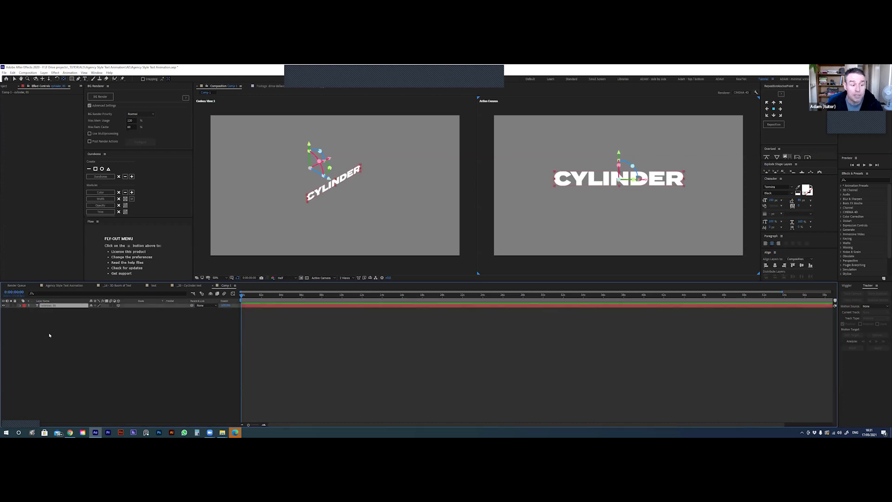
key(ctrl+d)
key(ctrl+d)
key(ctrl+d)
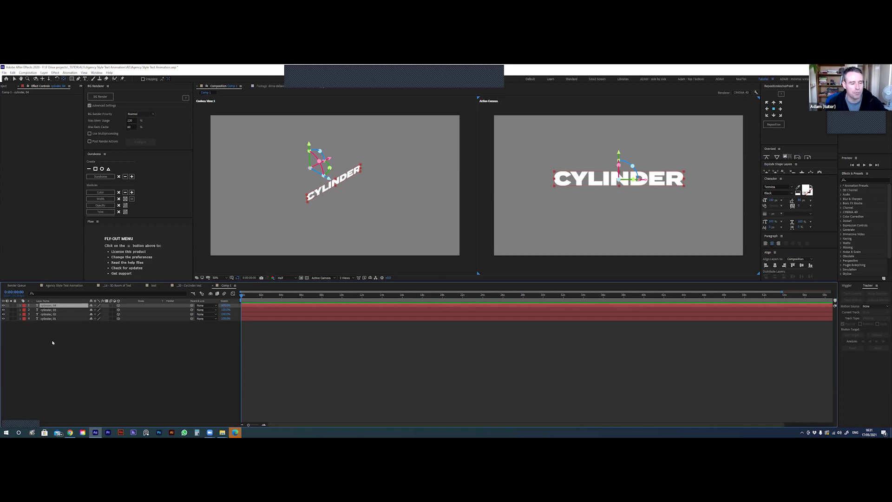
shift+click(54, 315)
key(Delete)
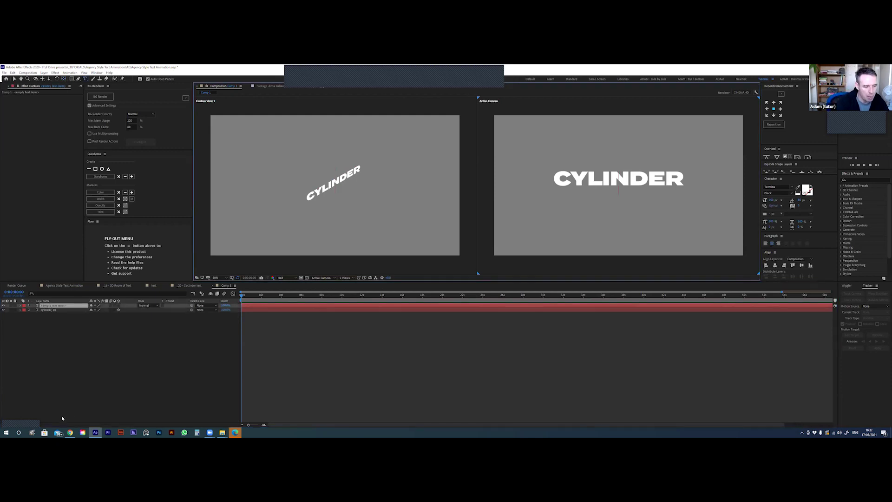
Create a test text layer with random letters above cylinder_01, duplicate it four times, and select the original test layer
click(60, 315)
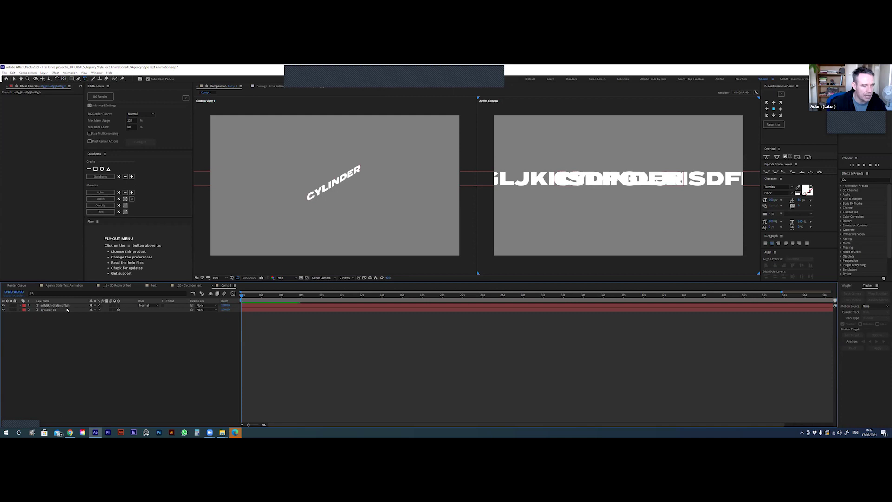
key(ctrl+d)
key(ctrl+d)
key(ctrl+d)
key(ctrl+d)
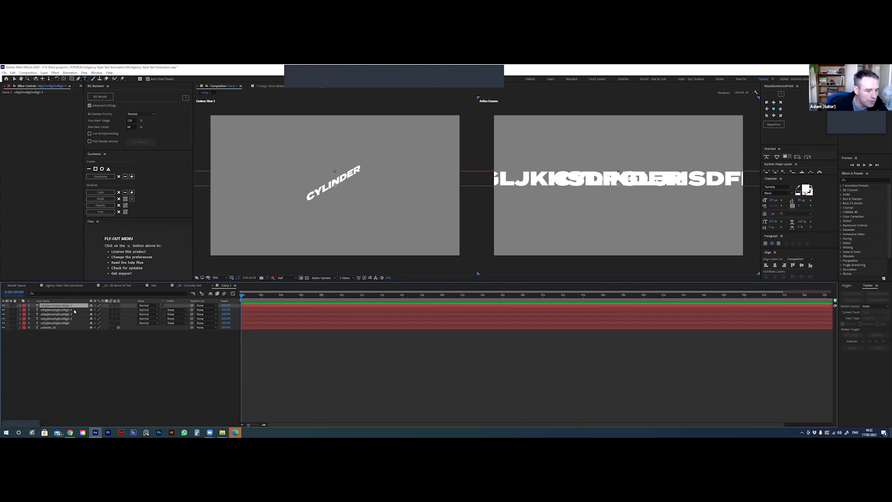
click(69, 323)
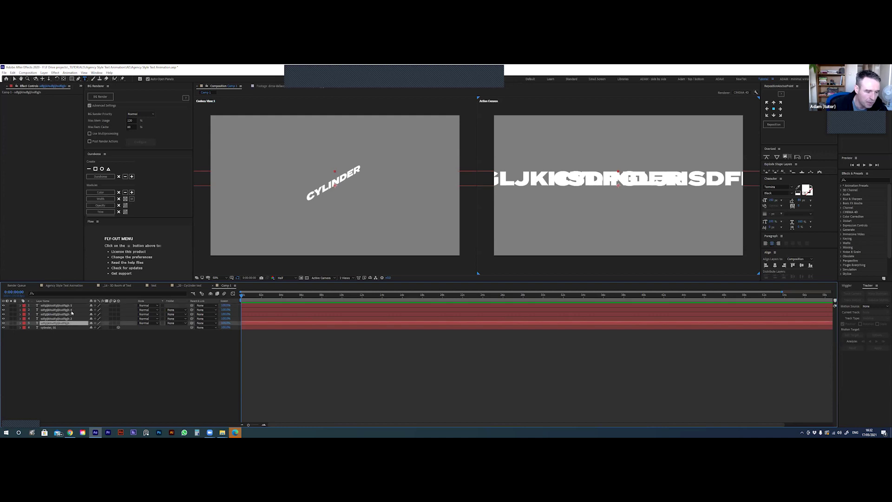
Delete the gibberish text layers above the CYLINDER text layer and duplicate the remaining cylinder_01 layer
shift+click(69, 305)
key(Delete)
click(60, 306)
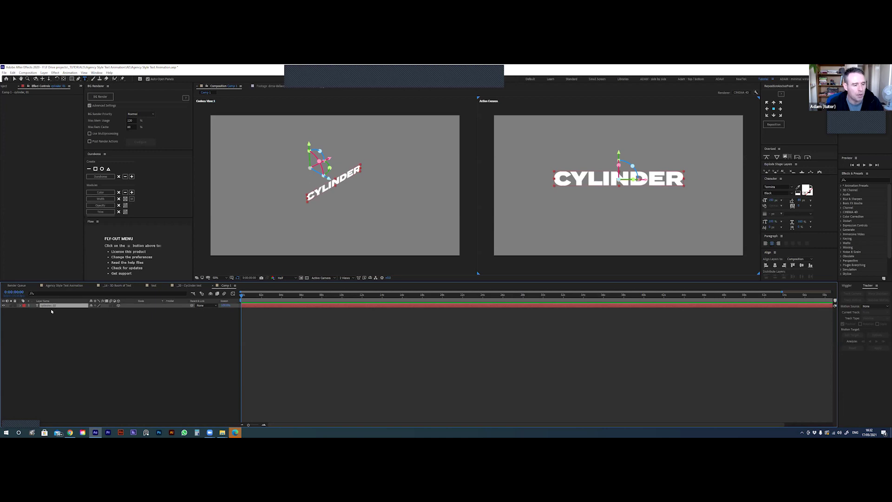
key(ctrl+d)
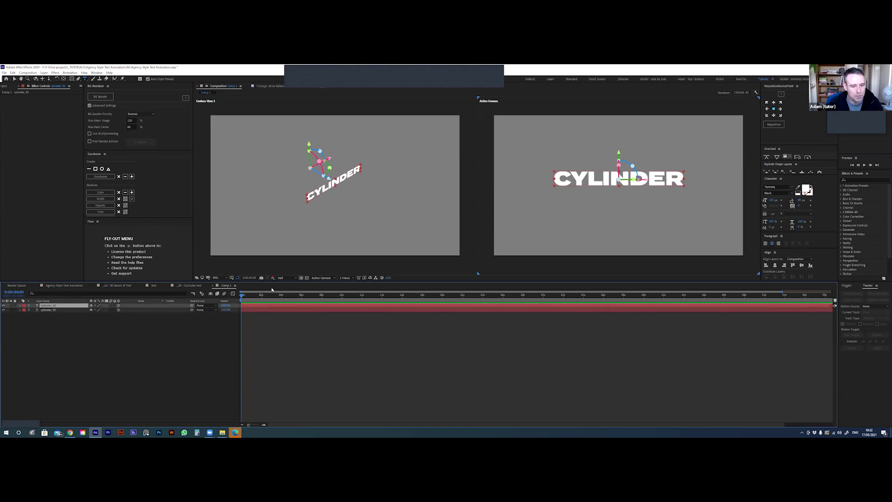
Add a Slider Control expression control to the original cylinder_01 layer
key(ctrl+Down)
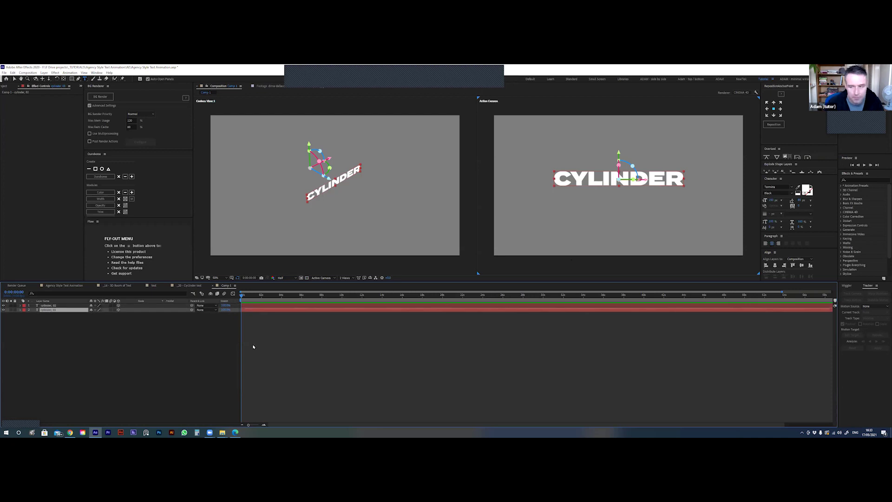
click(852, 180)
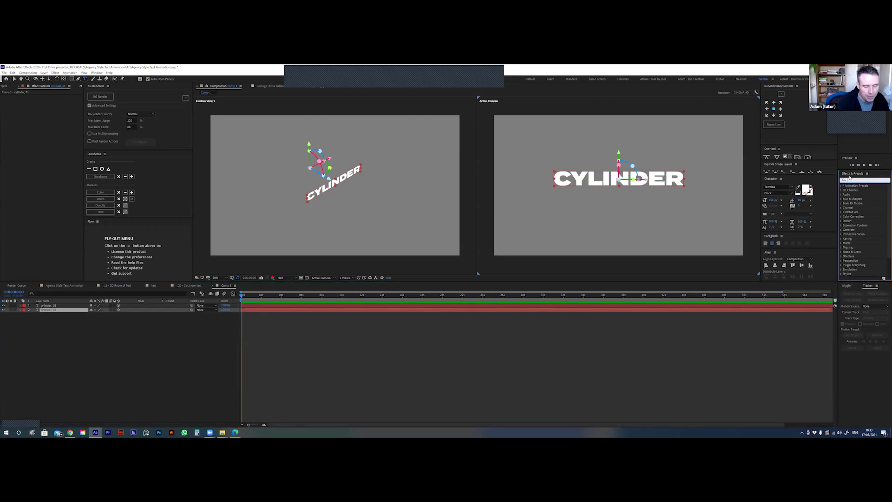
text(p)
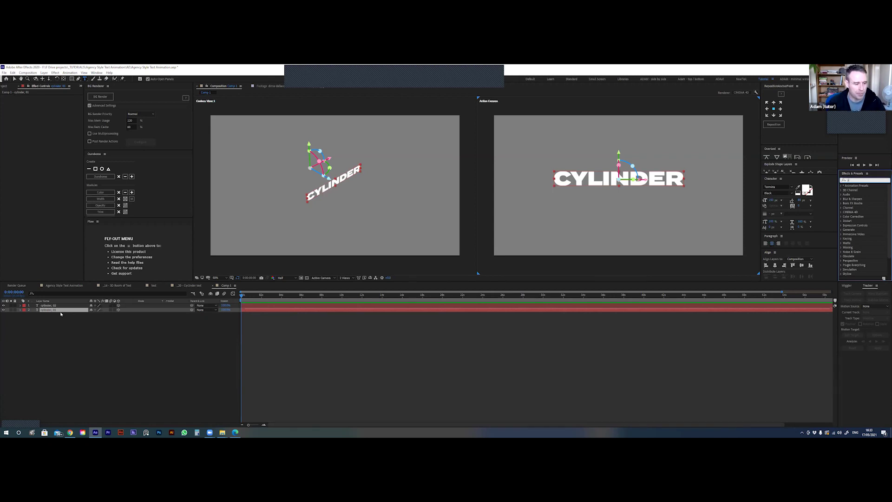
click(50, 316)
key(p)
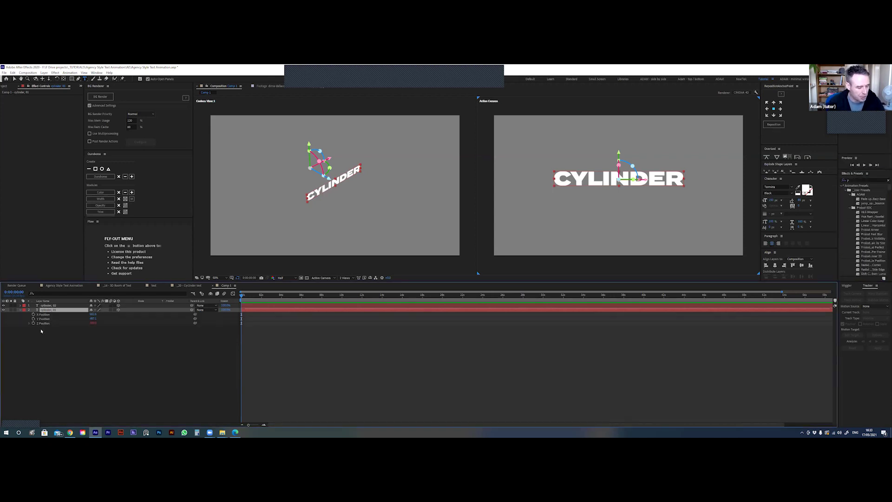
key(p)
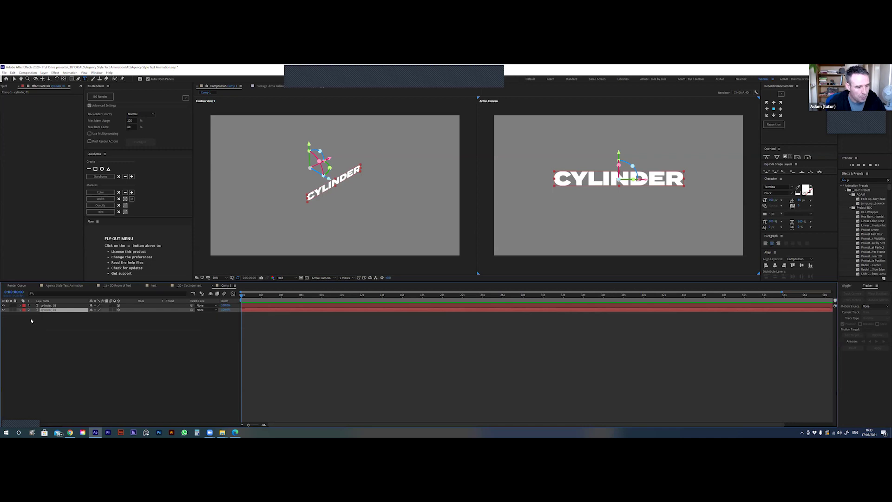
click(853, 180)
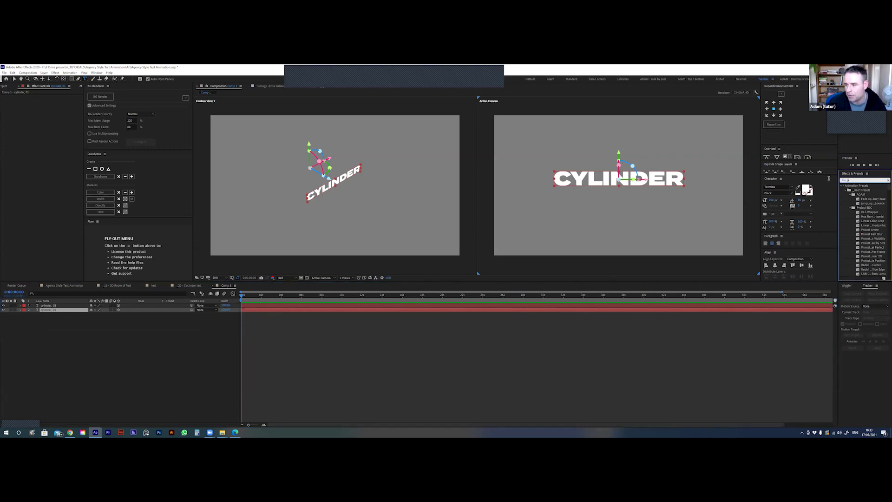
text(slider)
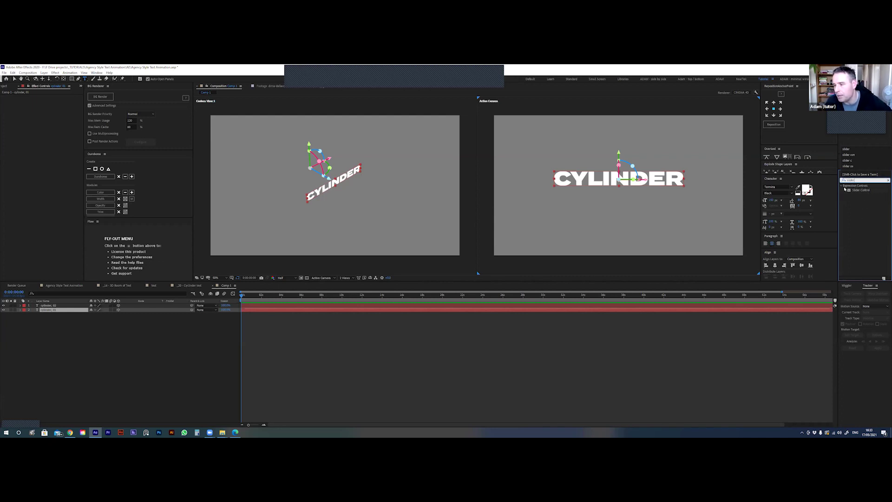
click(54, 73)
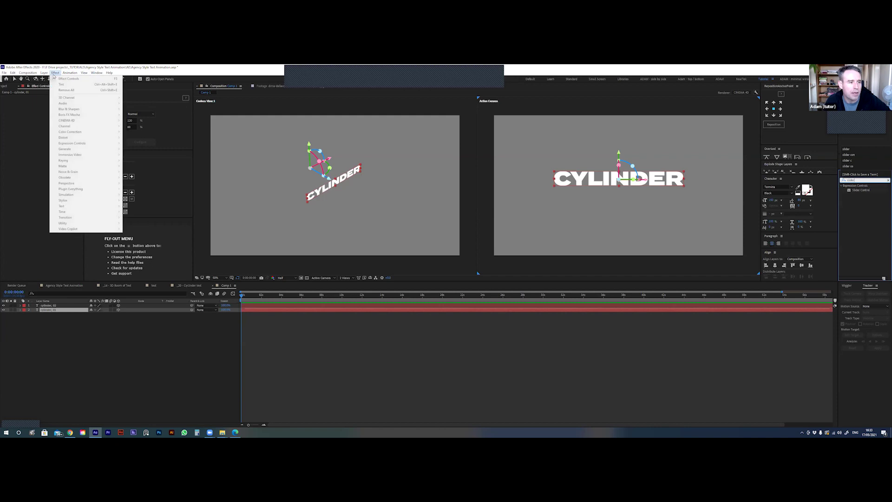
click(34, 338)
click(56, 73)
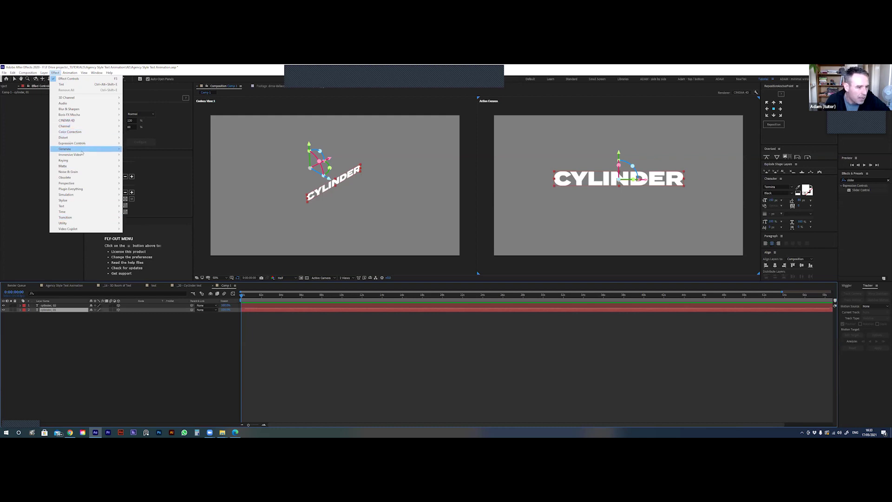
mouse_move(82, 143)
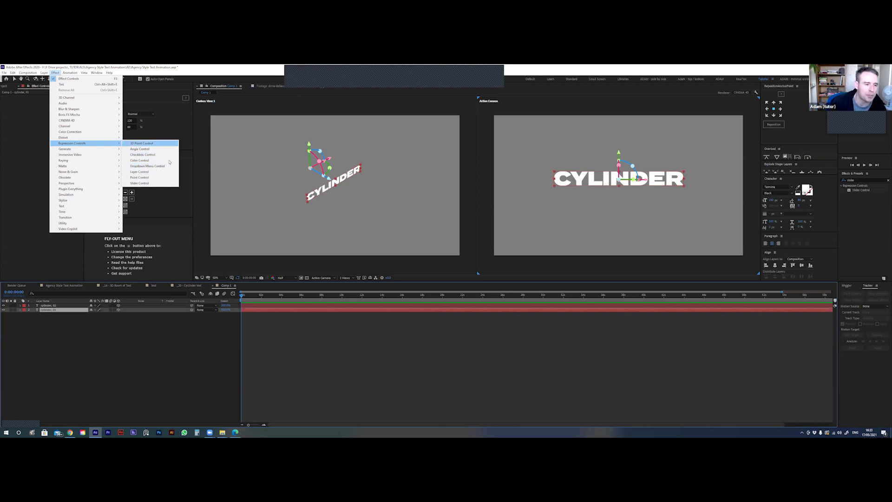
click(144, 184)
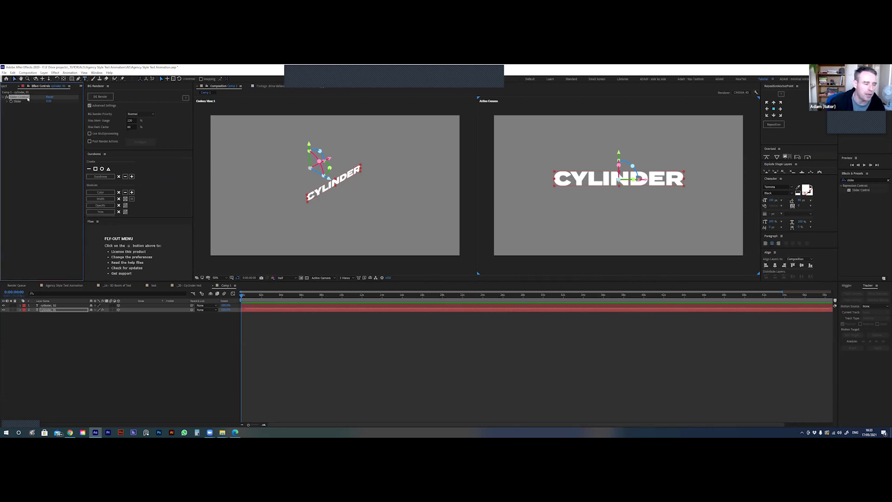
Rename the Slider Control effect on cylinder_01 as "x value"
click(24, 103)
click(19, 96)
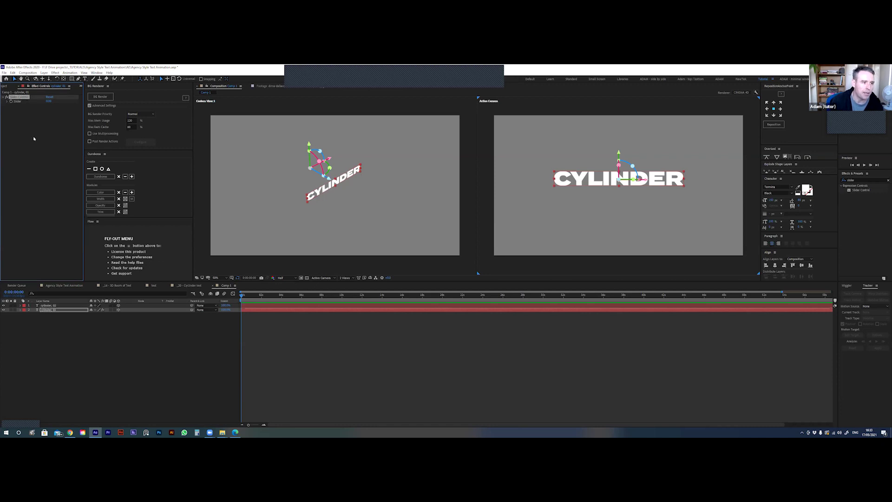
key(Return)
key(BackSpace)
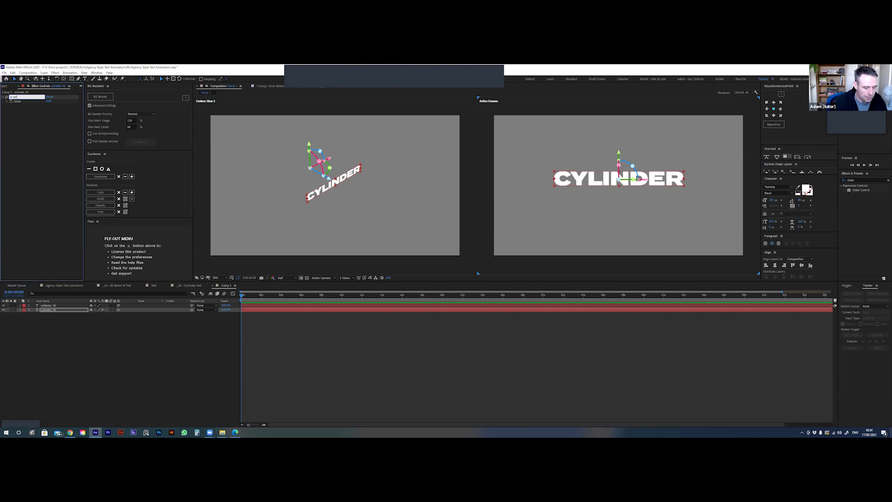
key(Return)
Give cylinder_01's slider the expression x = thisLayer.name.split("_"); num = x[1]
click(53, 310)
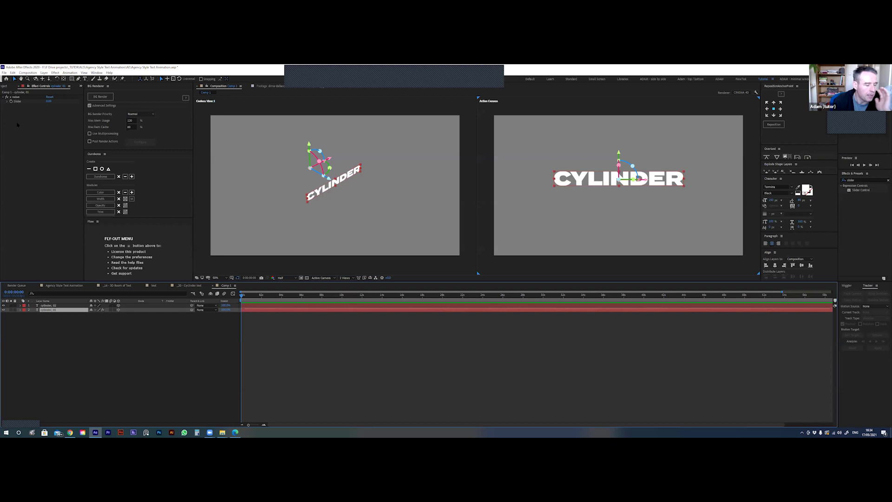
alt+click(10, 102)
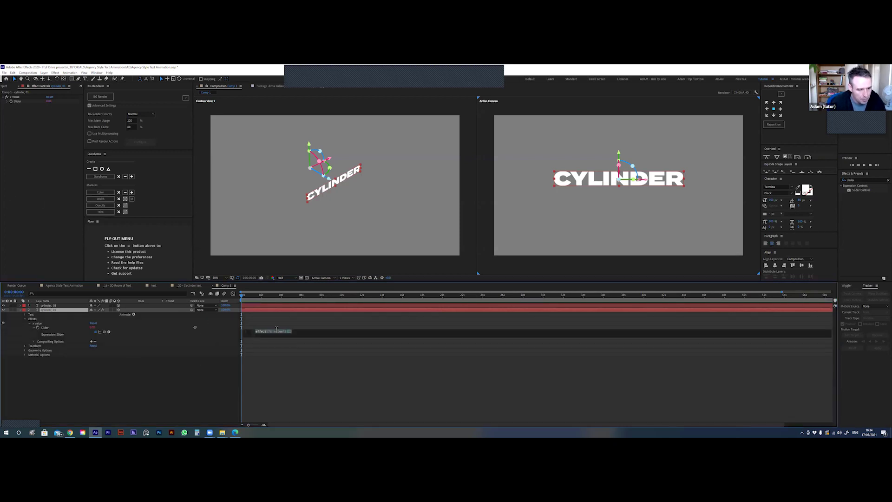
text(x = thisLayer.name.split("_"); num = x[1])
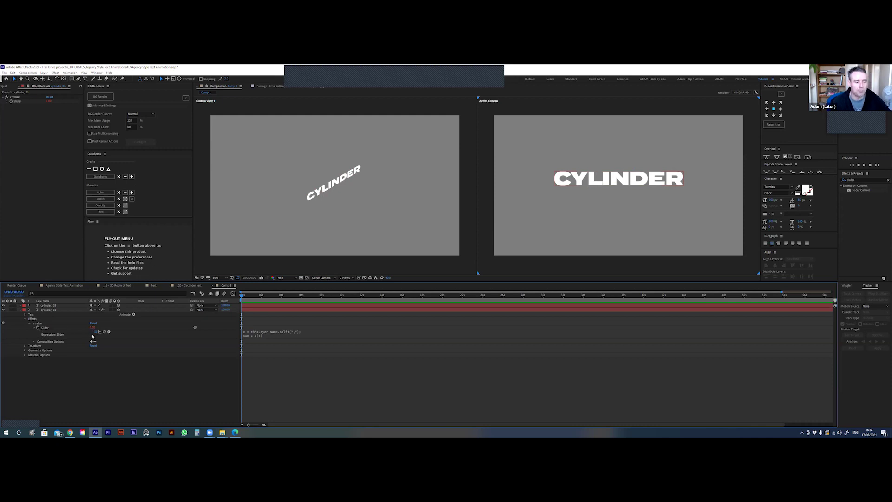
Copy the "x value" slider effect to cylinder_02, reveal that layer's expressions and collapse cylinder_01's properties
click(48, 310)
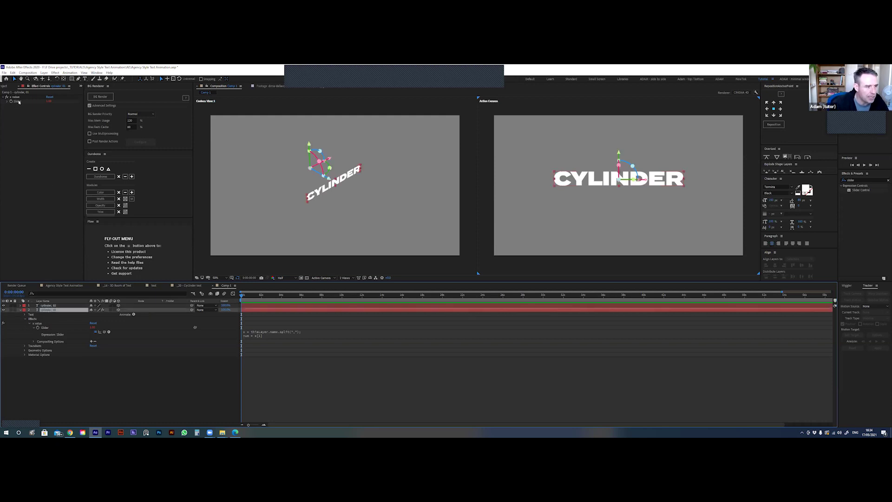
click(14, 96)
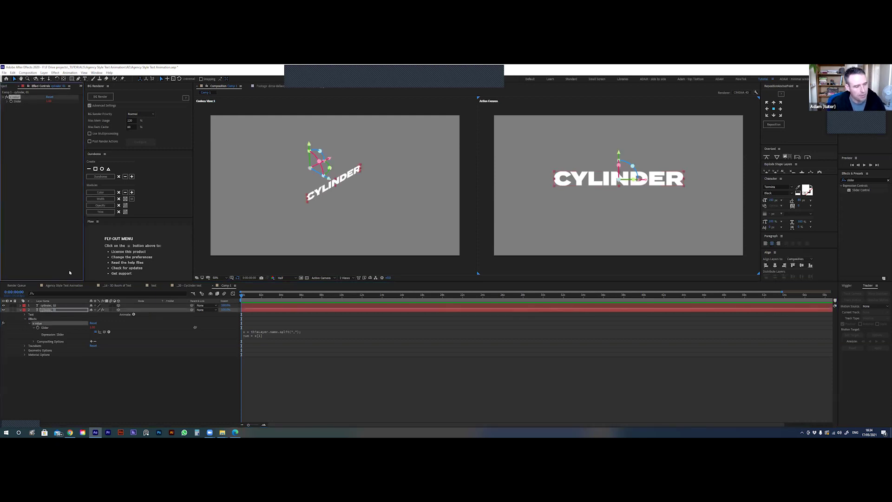
click(48, 305)
key(ctrl+v)
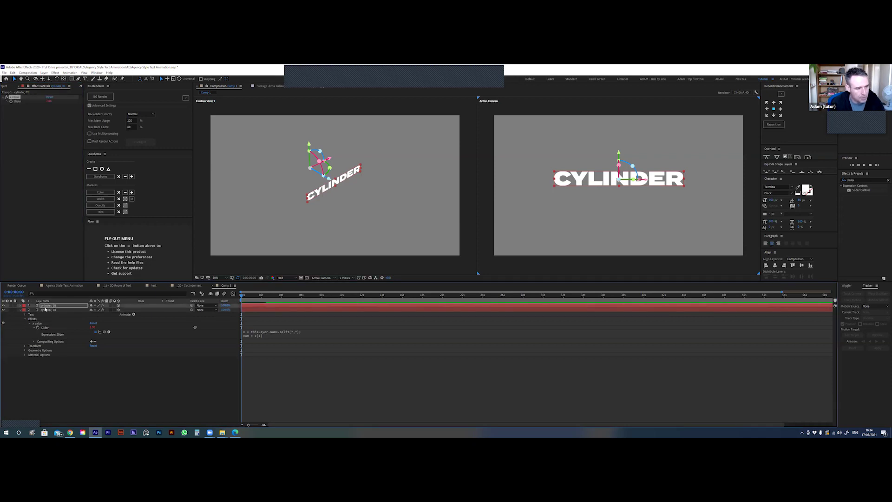
key(e)
key(e)
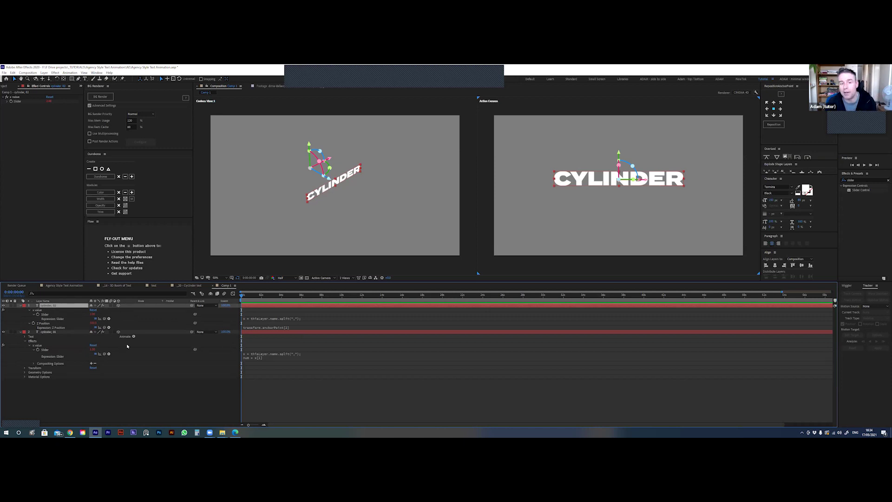
click(20, 332)
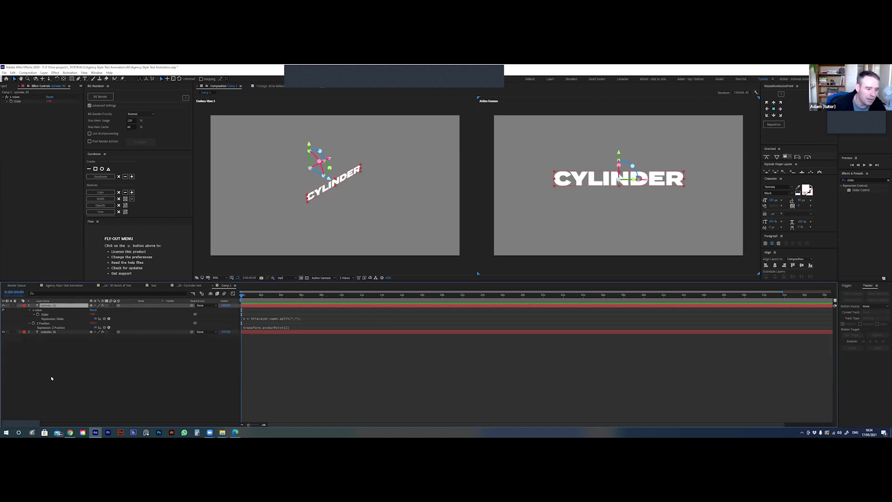
click(52, 378)
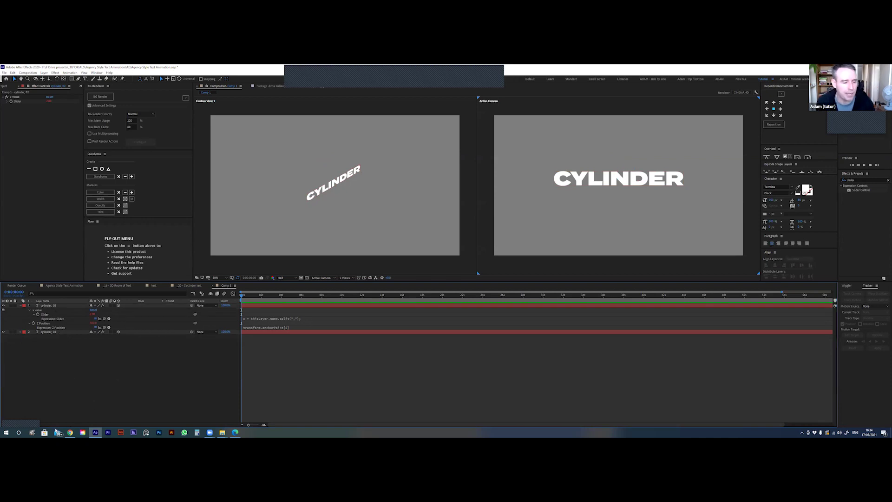
click(54, 306)
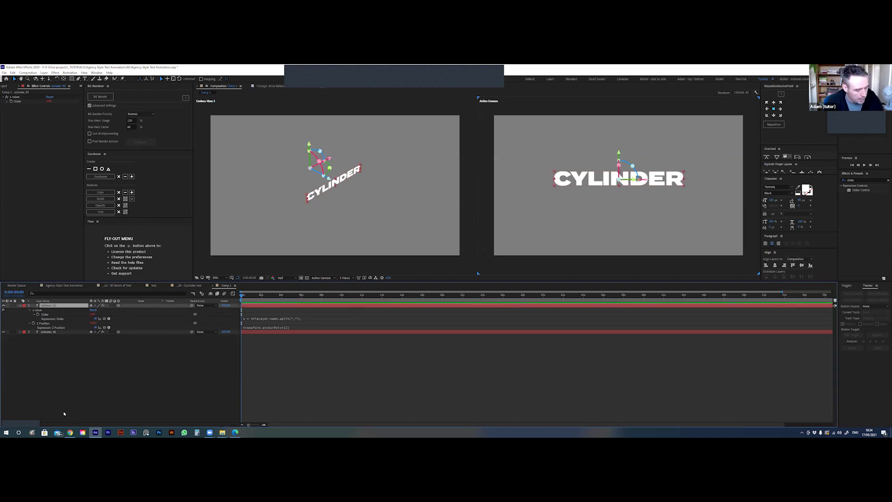
click(45, 433)
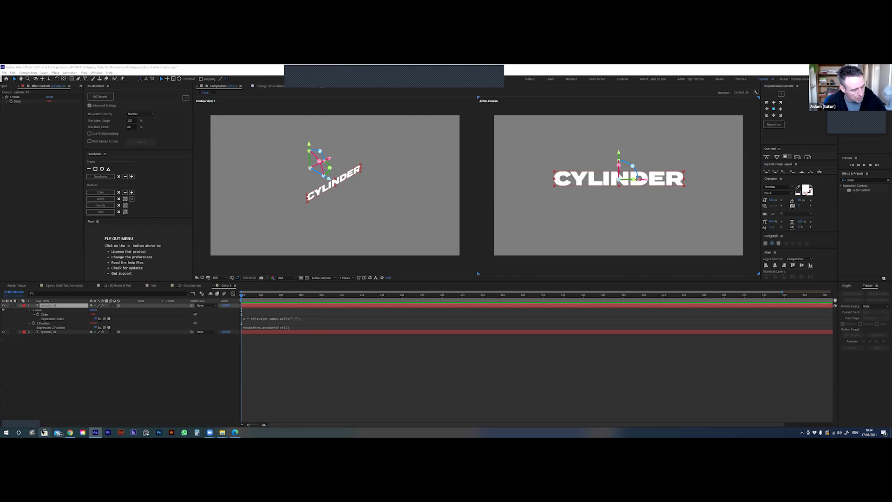
click(86, 379)
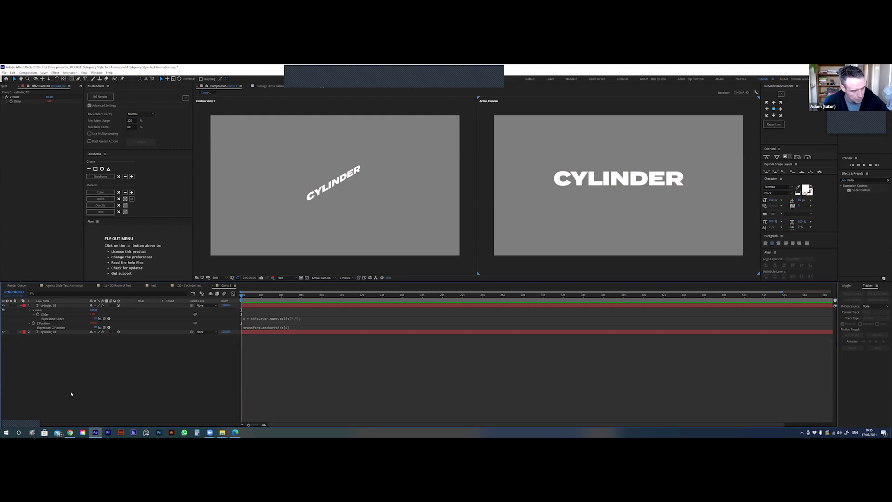
Create a null object above the text layers and rename it "controls"
key(ctrl+alt+shift+y)
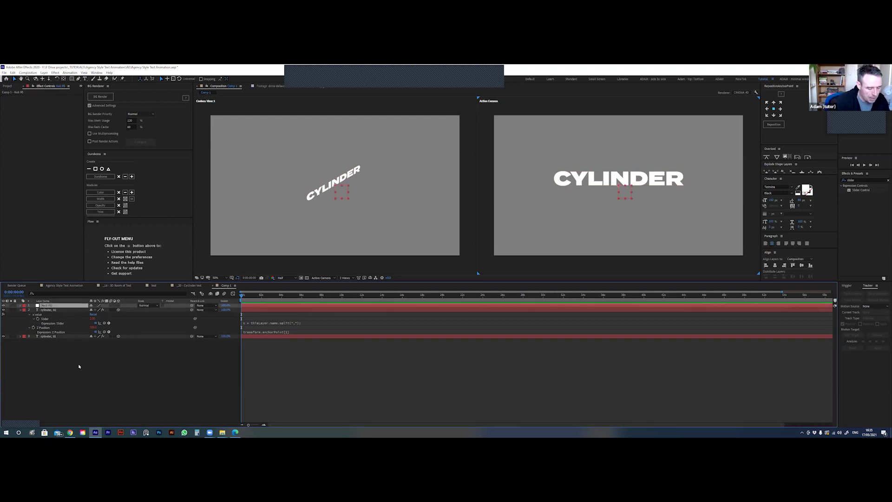
key(Return)
key(BackSpace)
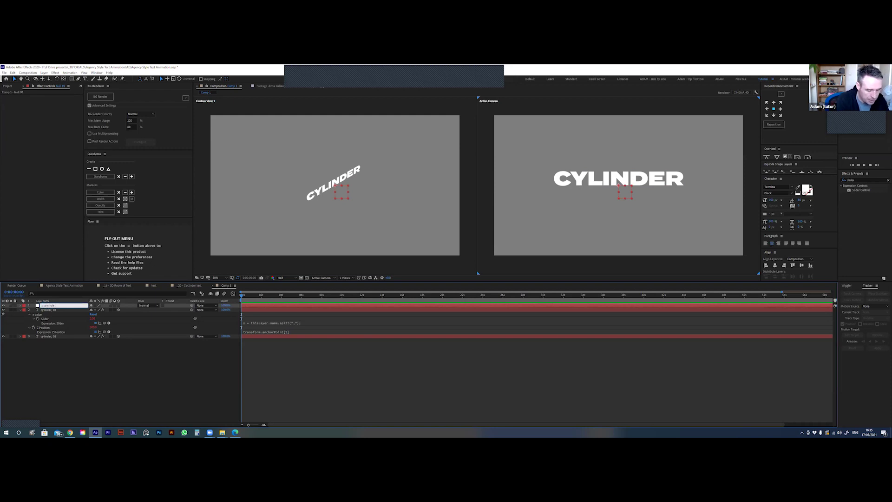
key(Return)
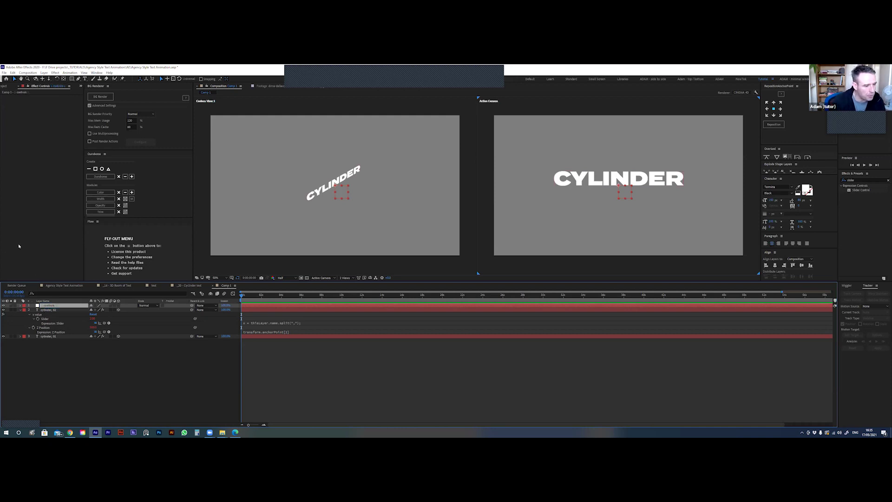
Hide the controls null in the viewer and change its label colour to grey
click(3, 306)
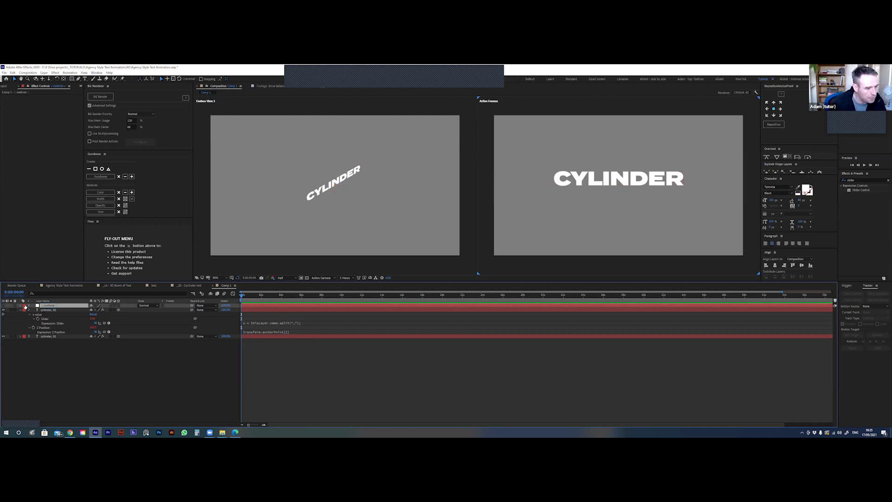
click(25, 307)
click(53, 309)
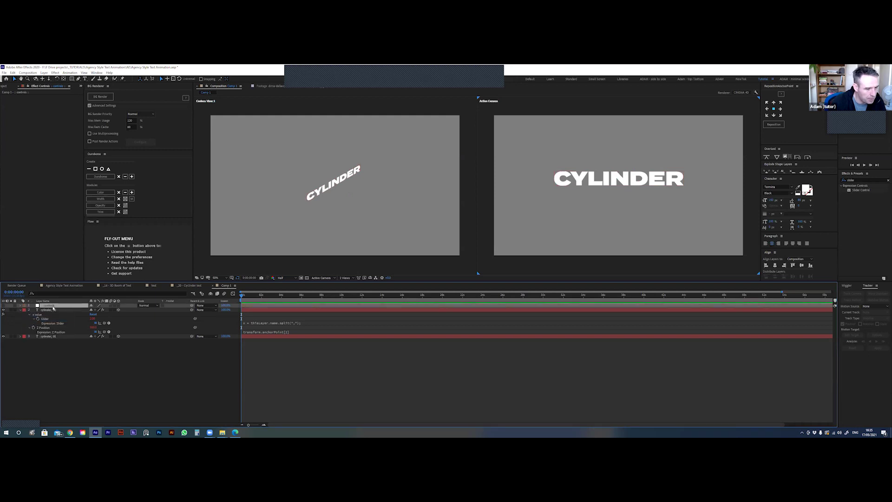
Check the finished cylinder text composition, return to Comp 1 and apply a Slider Control to the controls null
click(190, 285)
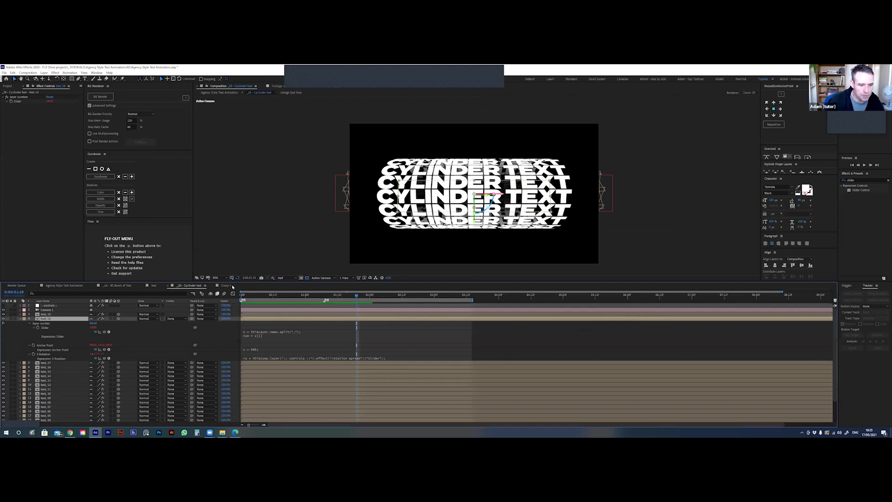
click(226, 285)
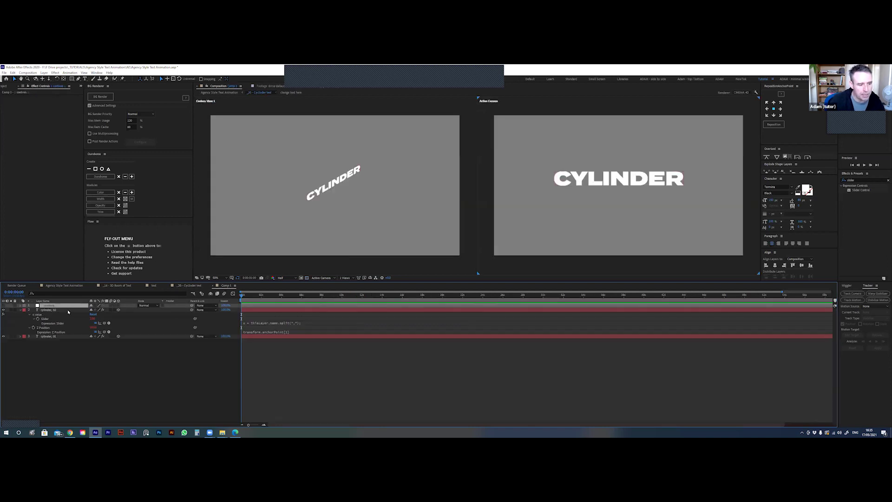
drag(862, 191, 47, 308)
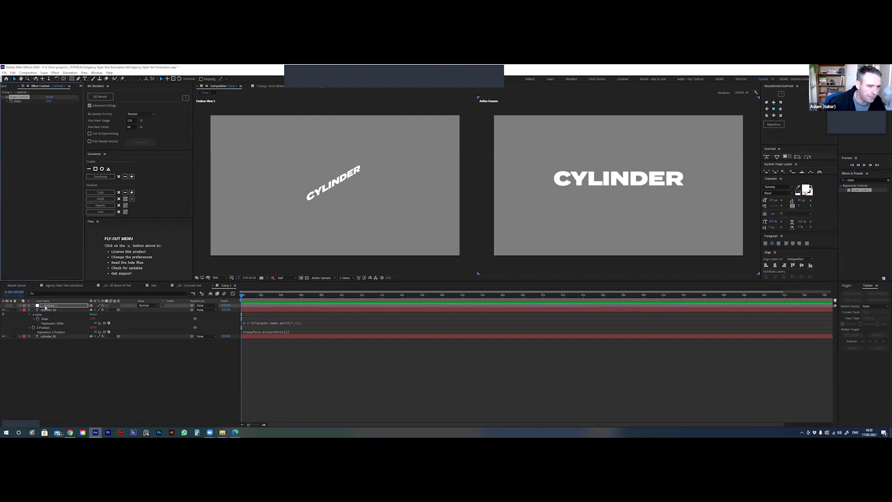
Switch to the finished cylinder text composition and preview how its text layers spread around the cylinder
click(19, 96)
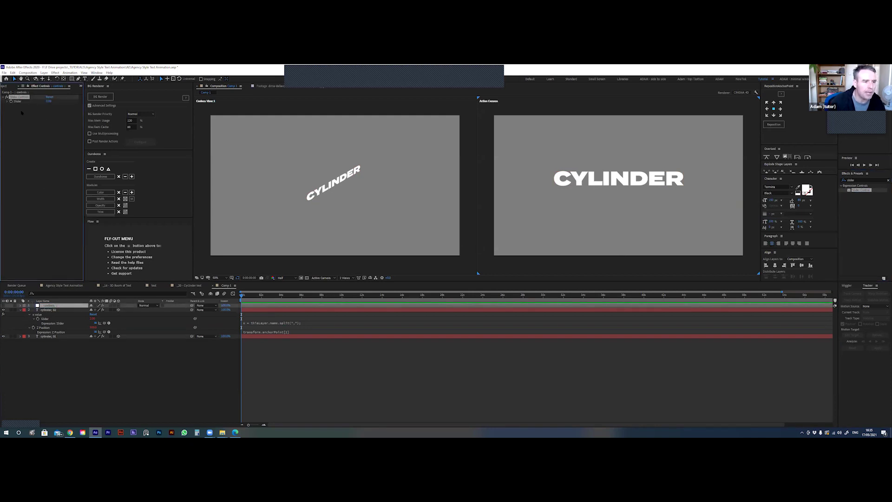
click(190, 285)
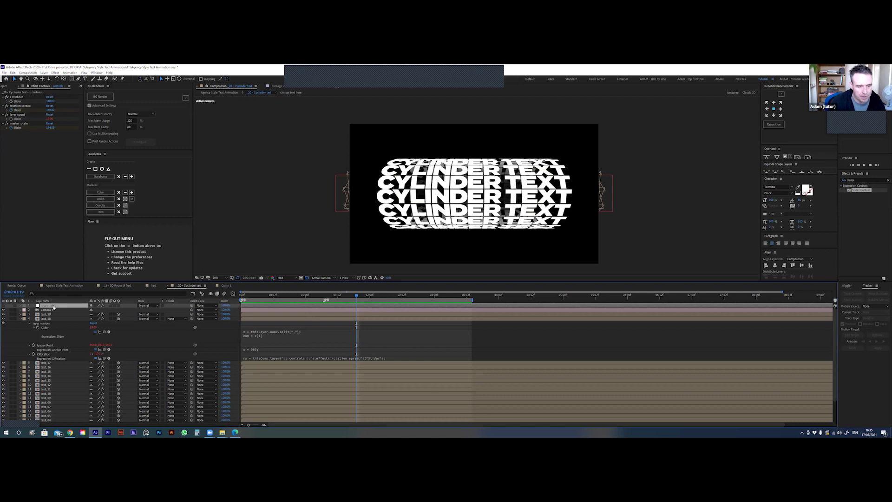
drag(246, 296, 273, 303)
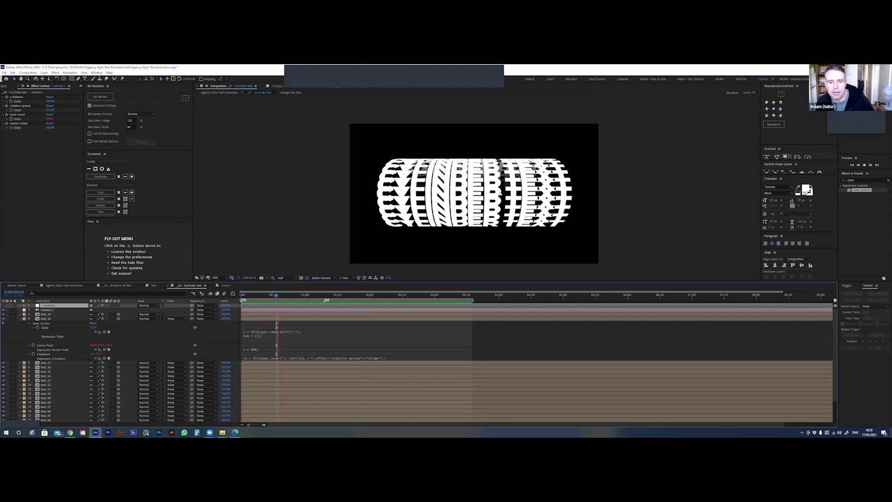
key(space)
drag(249, 296, 387, 296)
key(space)
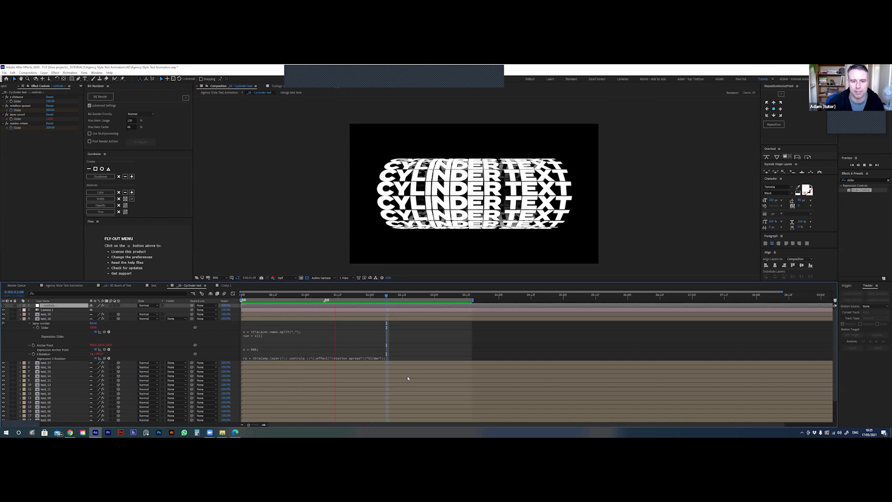
key(space)
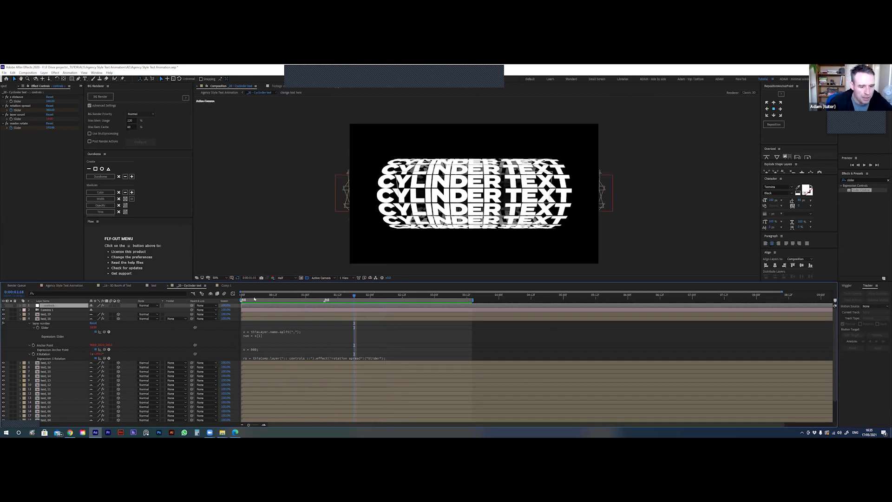
key(Home)
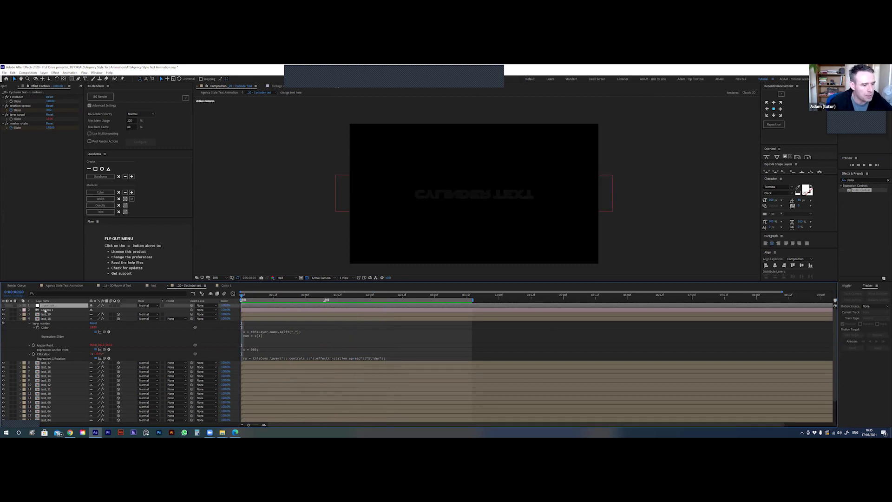
Reveal the keyframes on the finished composition's controls null, play the animation and return to Comp 1
key(ctrl+shift+a)
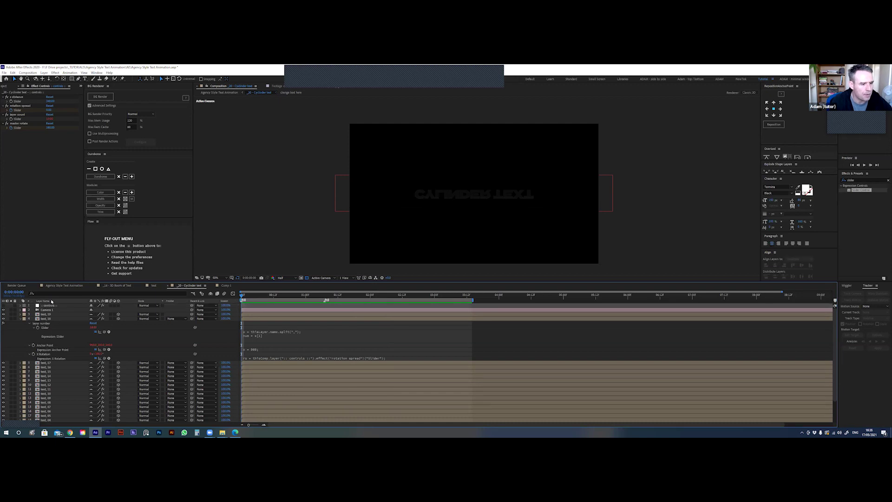
click(51, 306)
key(u)
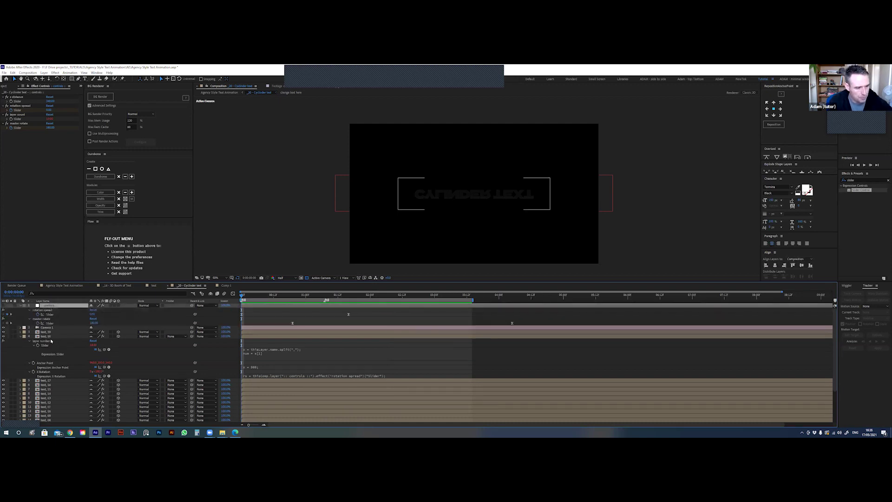
key(space)
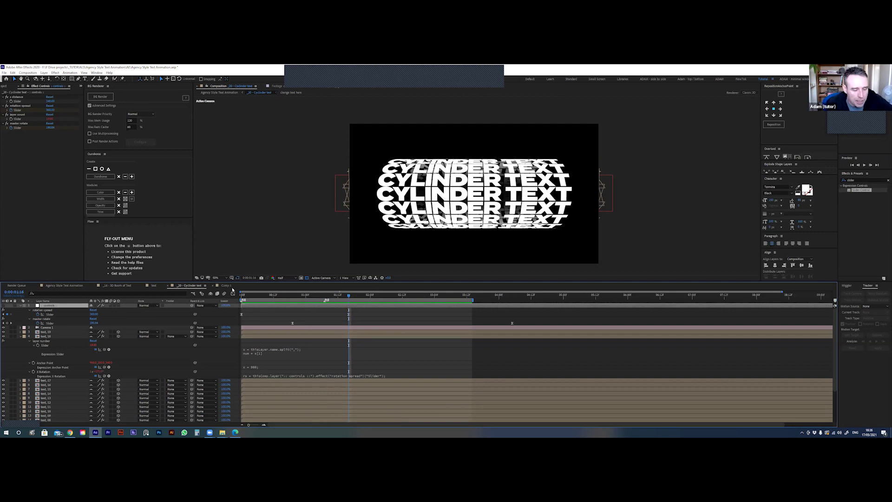
click(226, 286)
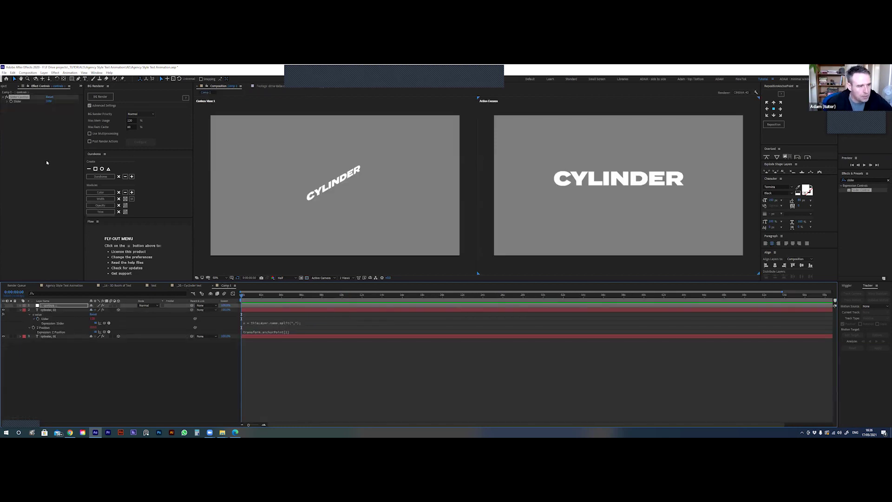
Rename the Slider Control on the controls null to "rotation spread" and set its value to 360
click(22, 98)
key(Return)
text(x val)
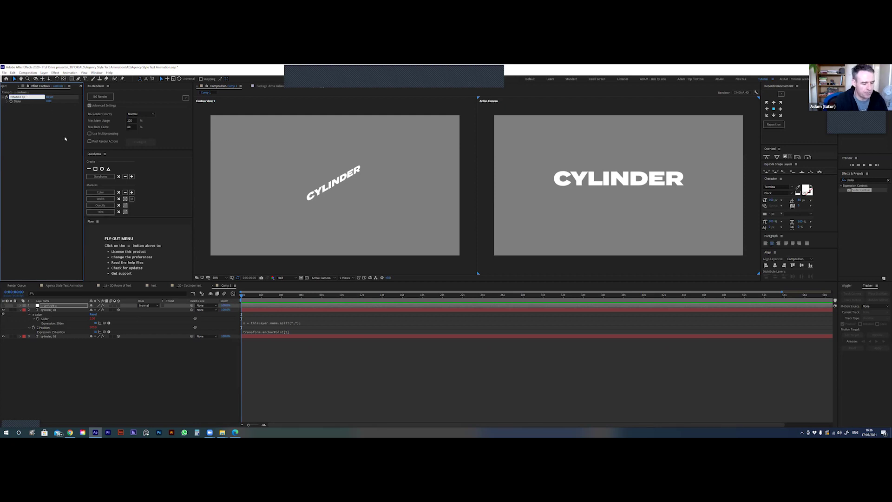
key(Return)
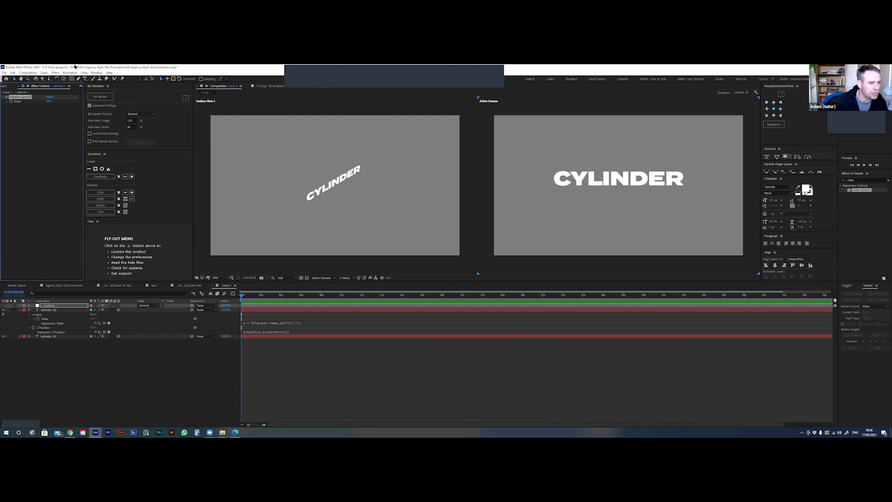
click(55, 308)
click(49, 101)
key(Return)
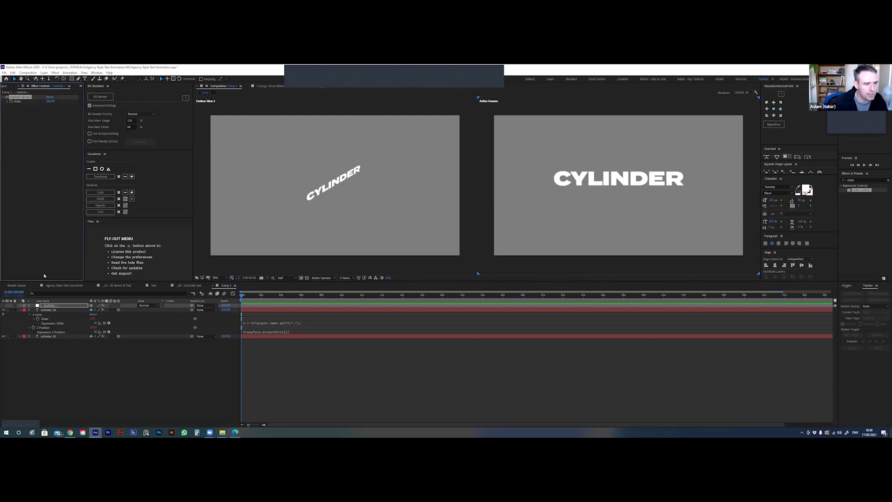
Show the rotation properties of cylinder_01 and cylinder_02, test cylinder_02's X Rotation and undo that rotation
click(58, 309)
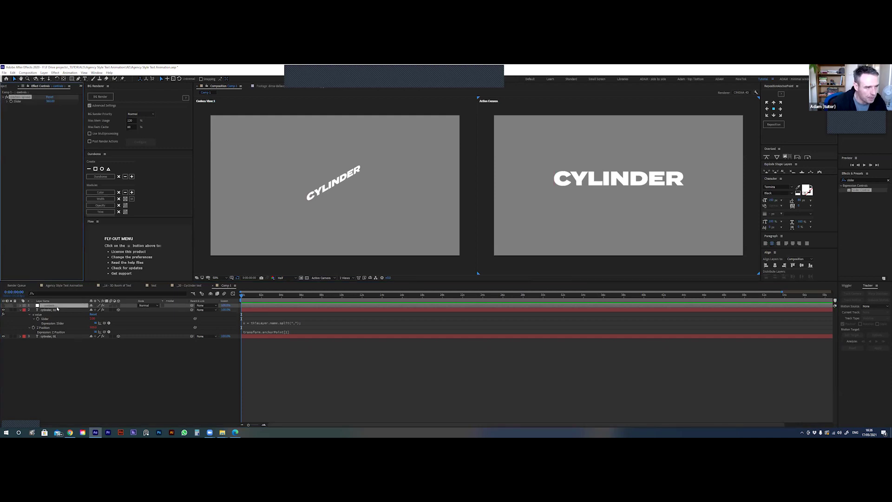
click(53, 335)
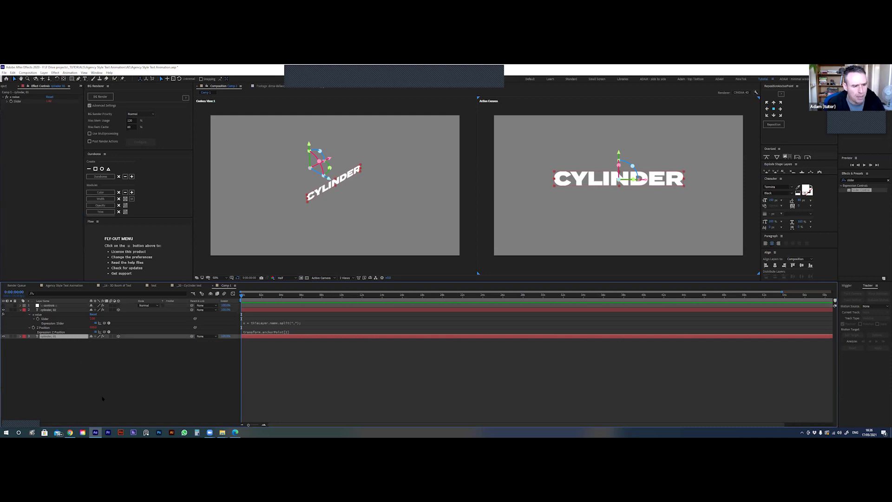
key(r)
click(53, 309)
key(r)
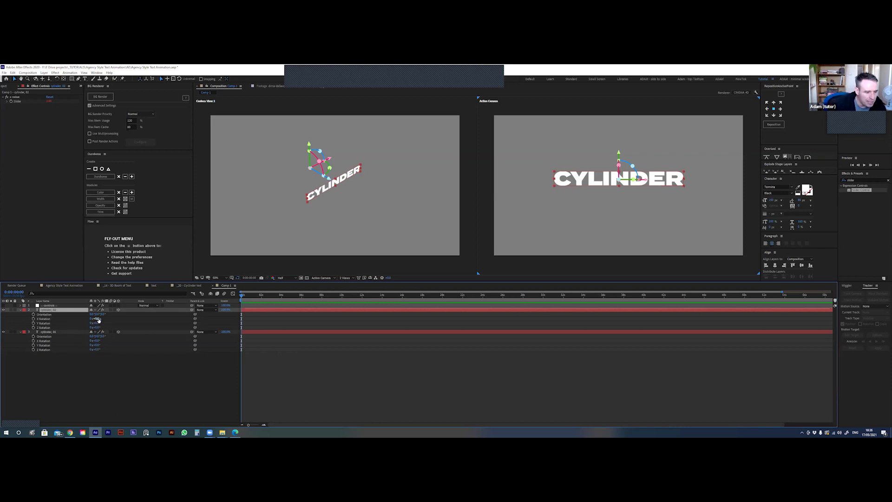
drag(98, 320, 118, 320)
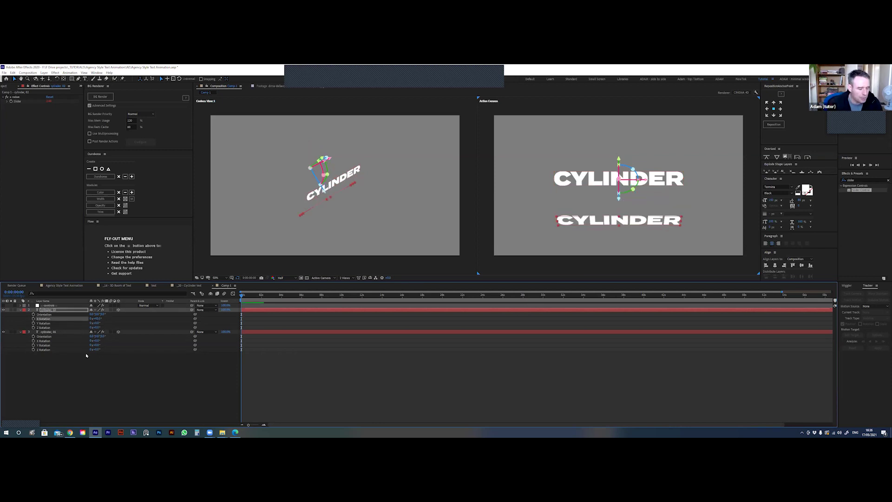
key(ctrl+z)
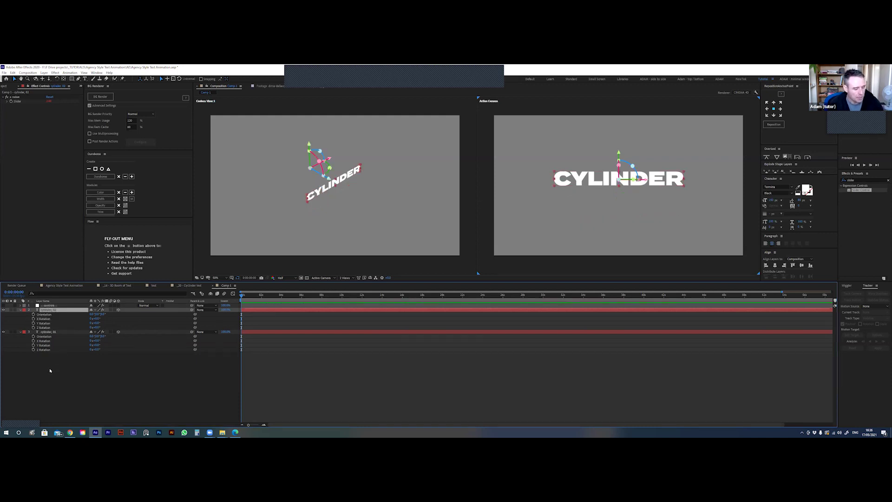
Duplicate cylinder_02, show the rotation properties of the copy and save the project
key(ctrl+d)
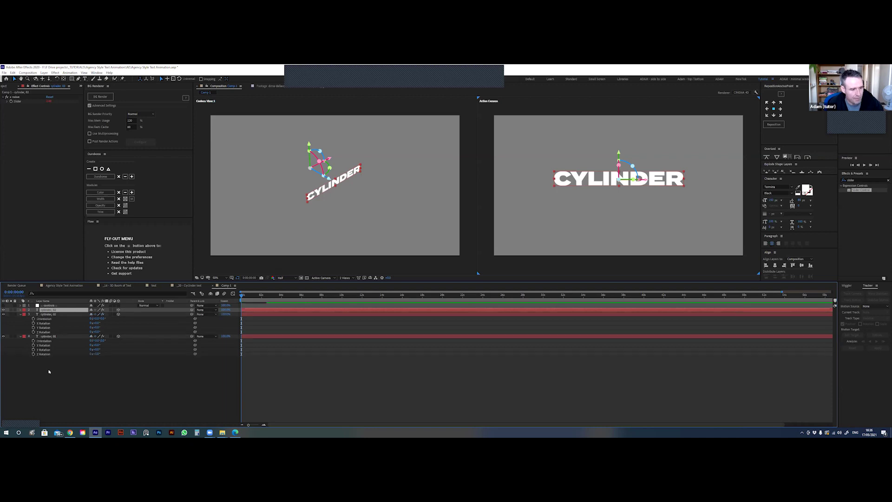
key(r)
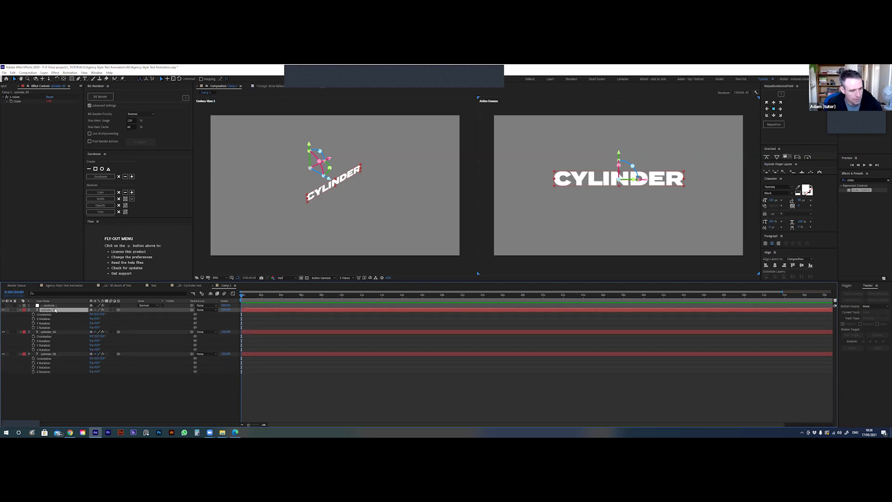
click(23, 320)
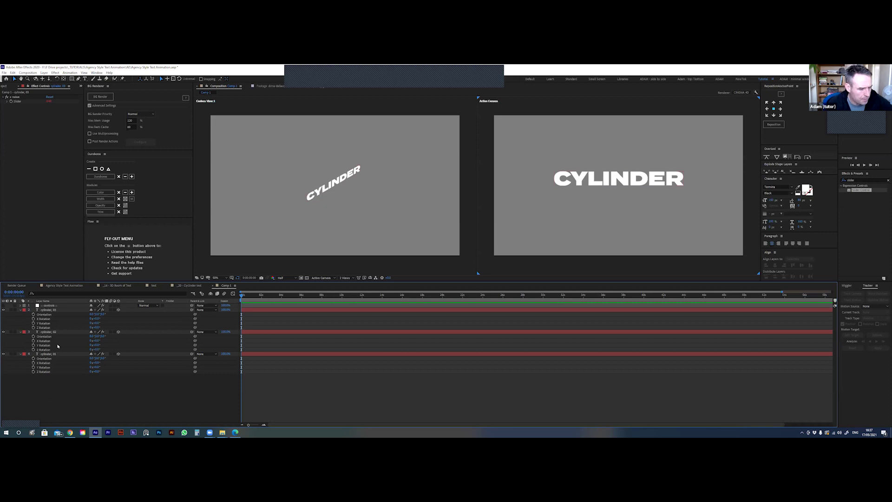
key(ctrl+s)
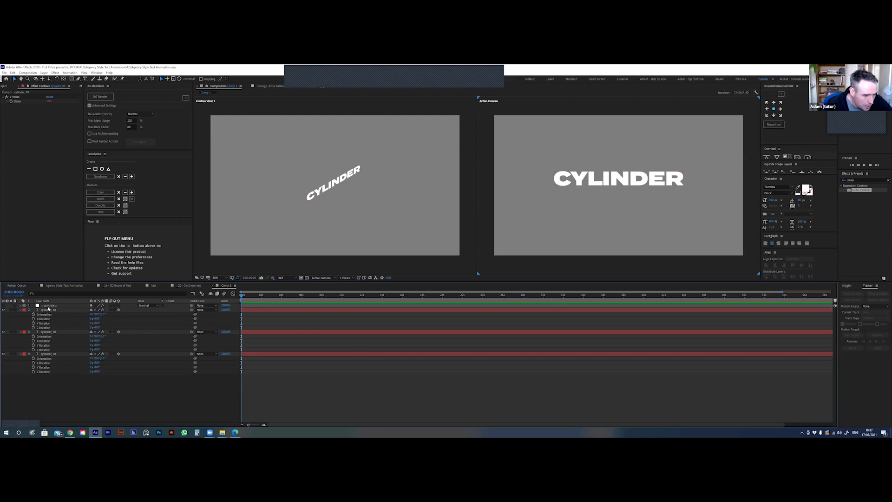
Reveal the "rotation spread" slider property under the controls null in the timeline
click(48, 306)
key(e)
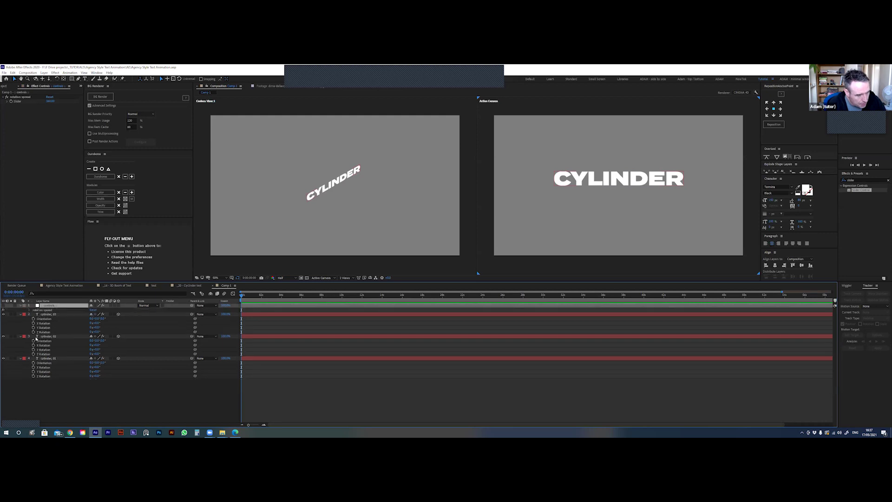
click(29, 310)
click(27, 339)
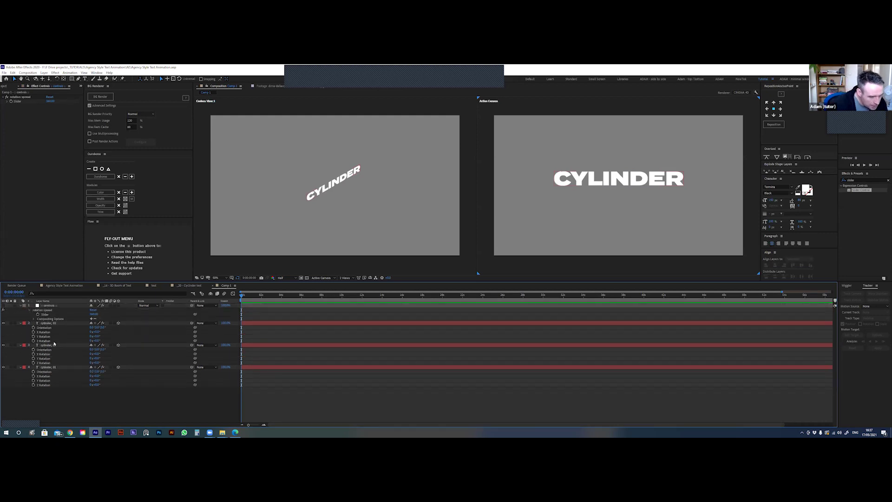
Link cylinder_03's X Rotation to the "rotation spread" slider on the controls null and inspect the resulting expression
click(50, 323)
click(44, 333)
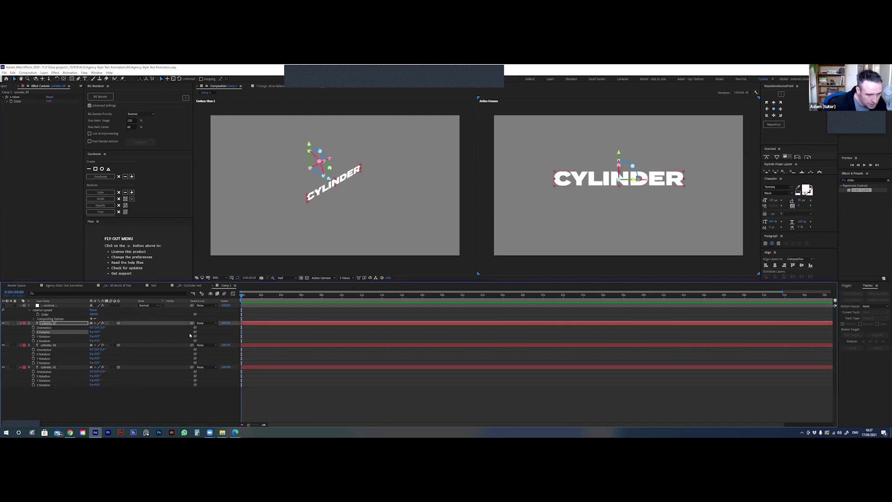
drag(194, 333, 45, 317)
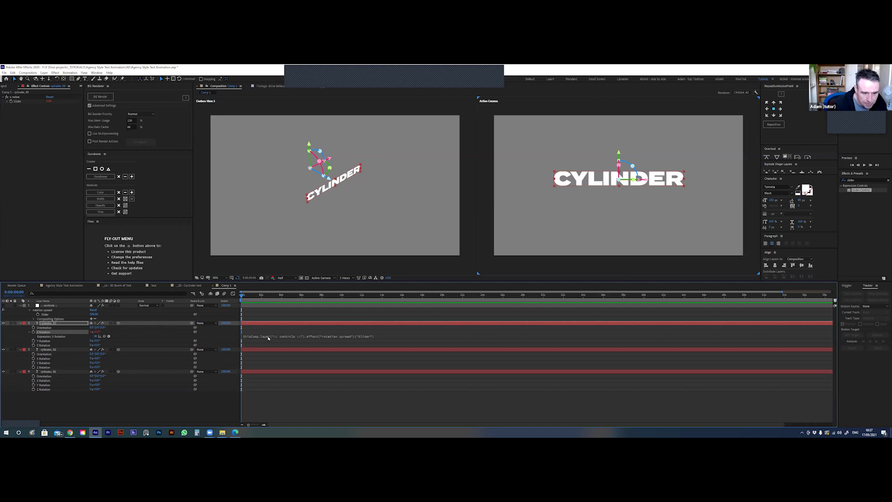
click(365, 336)
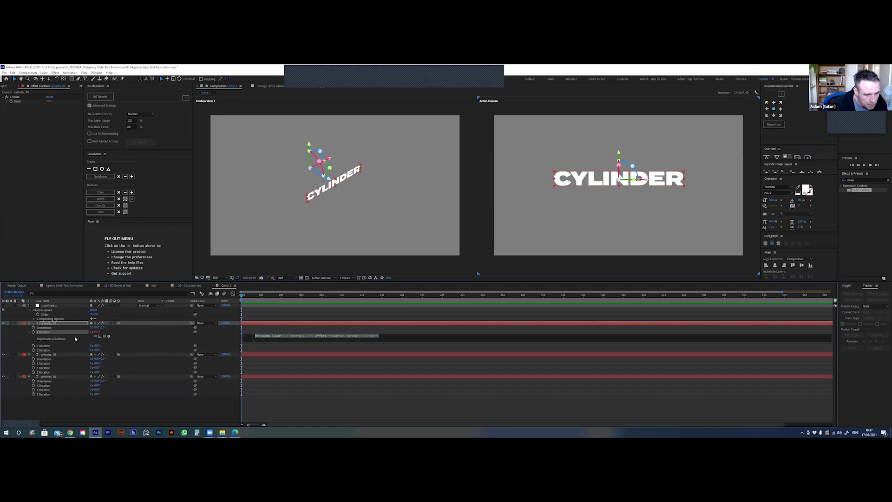
click(18, 336)
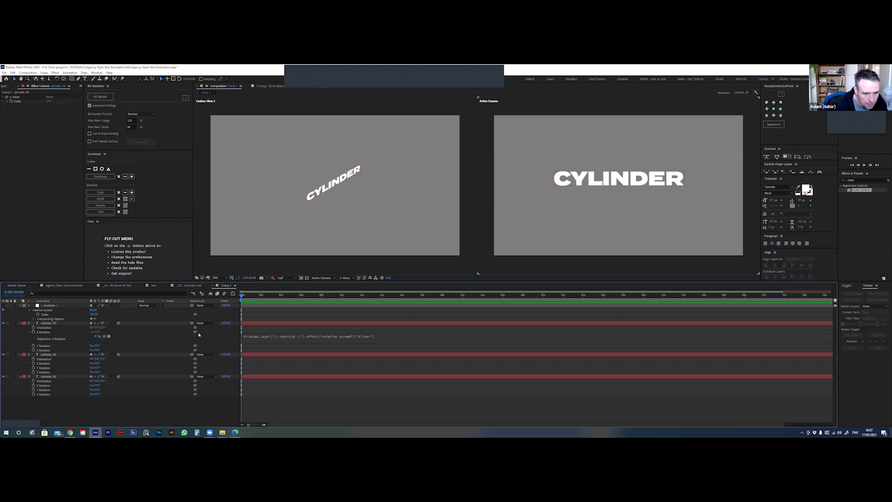
Test the X Rotation link by varying the "rotation spread" slider, and return the slider to 360
drag(94, 314, 101, 314)
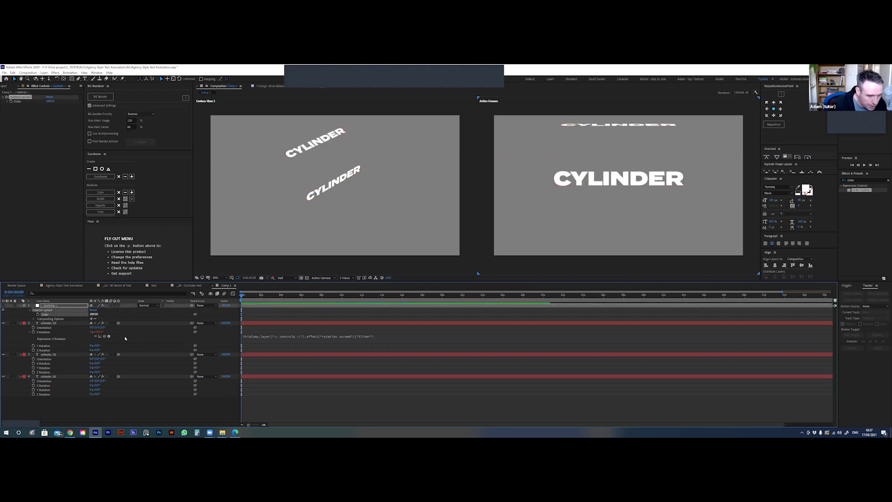
click(94, 314)
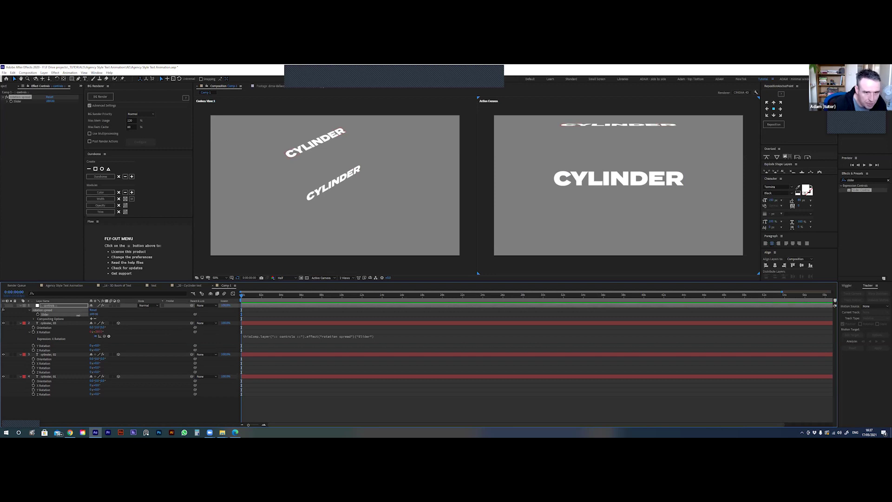
text(180)
key(Return)
drag(97, 314, 60, 335)
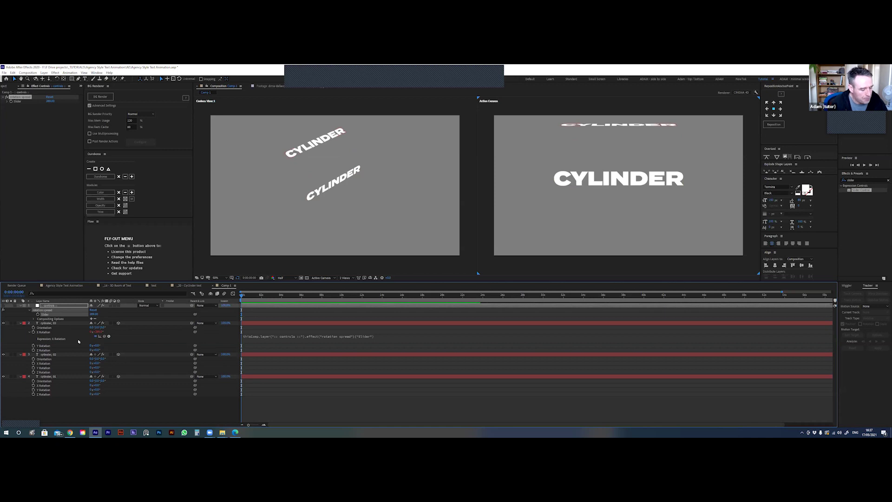
click(55, 324)
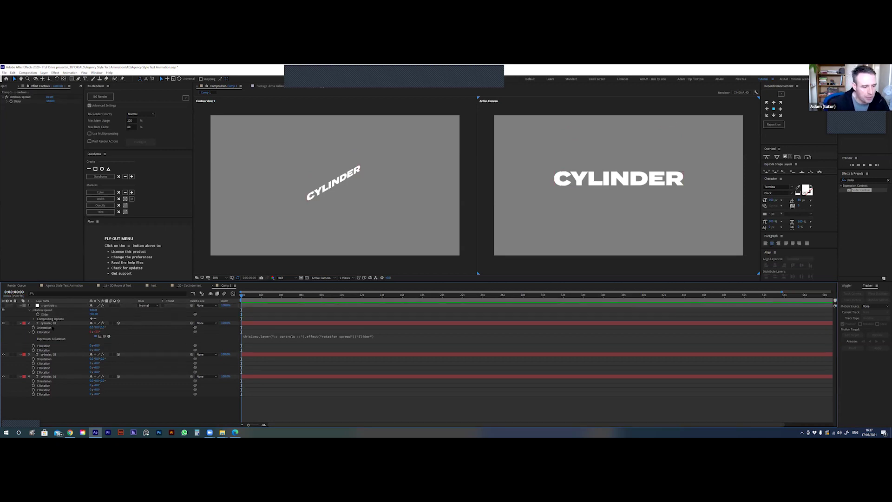
Define the variable rs from the "rotation spread" slider reference in cylinder_03's X Rotation expression, ending the line with a semicolon
click(253, 337)
click(256, 337)
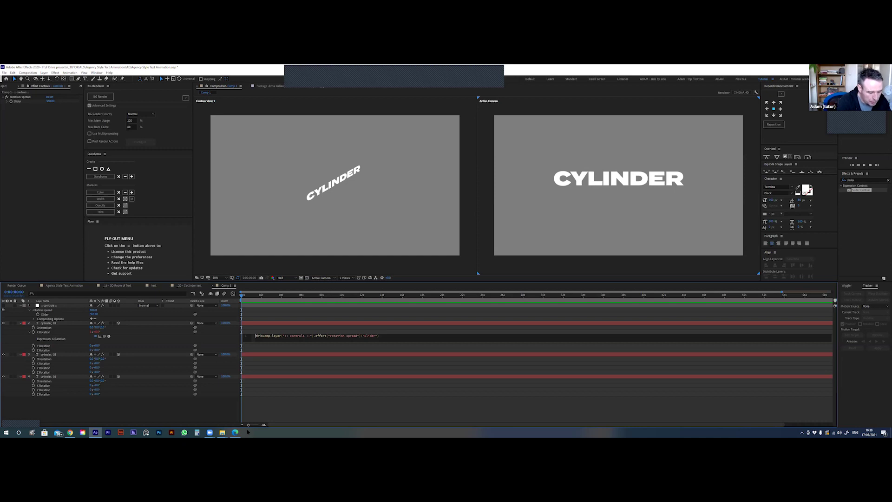
text(r)
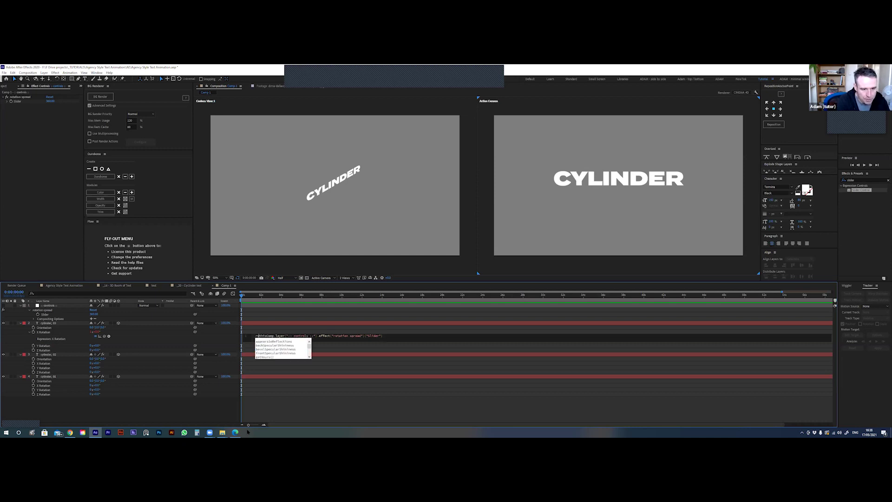
text(s =)
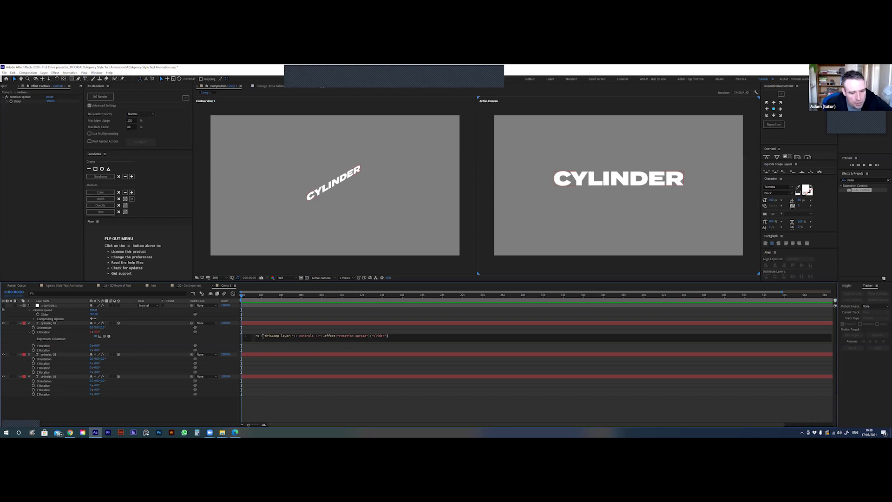
click(352, 380)
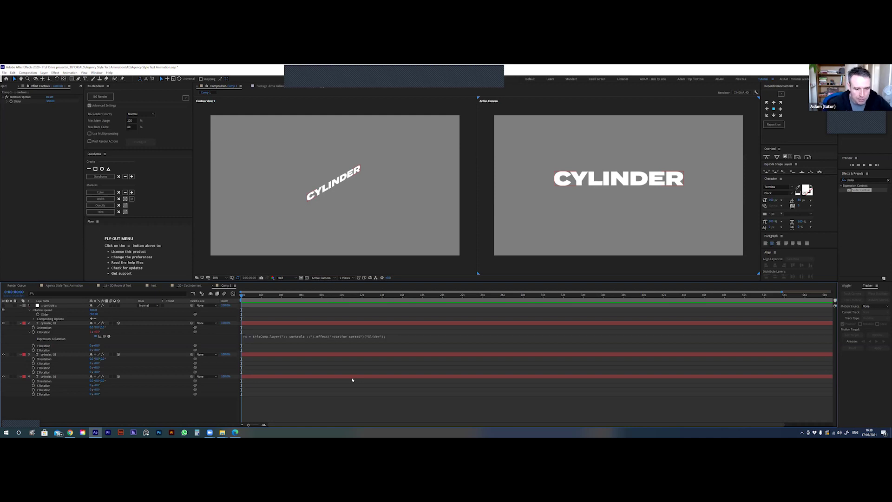
click(331, 337)
click(398, 337)
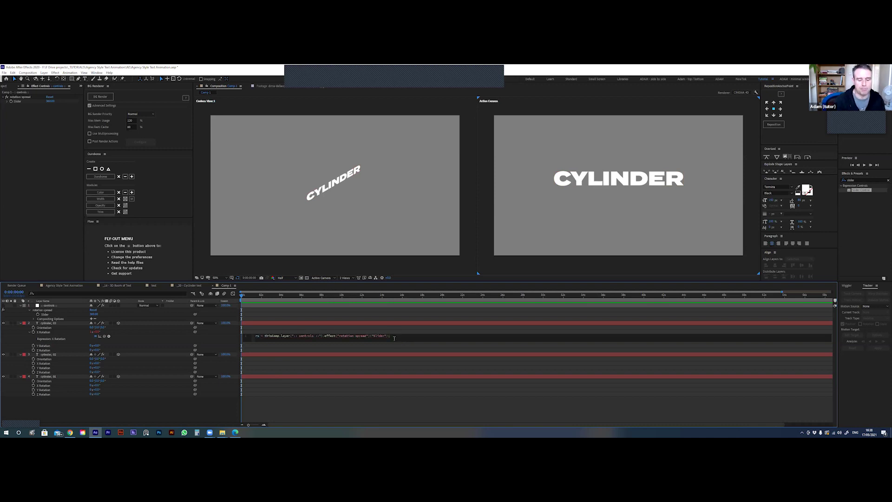
text(;)
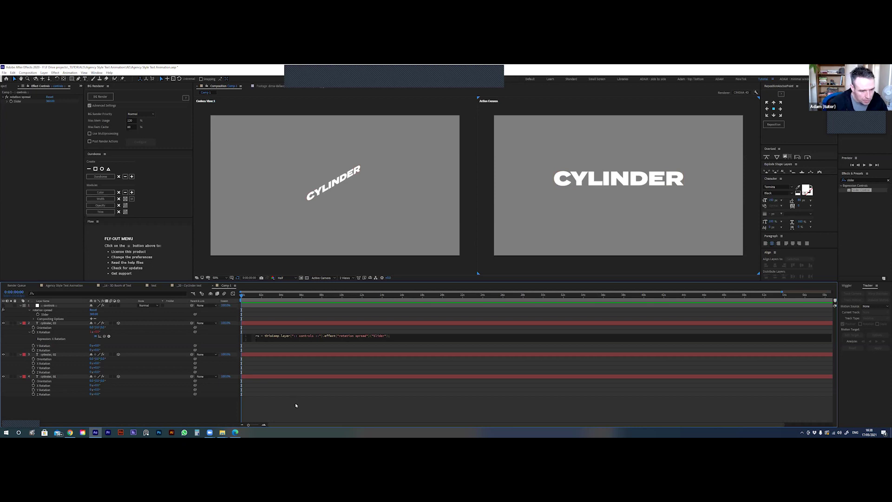
Add a second expression line defining x as a link to cylinder_03's own "x value" slider
text(x)
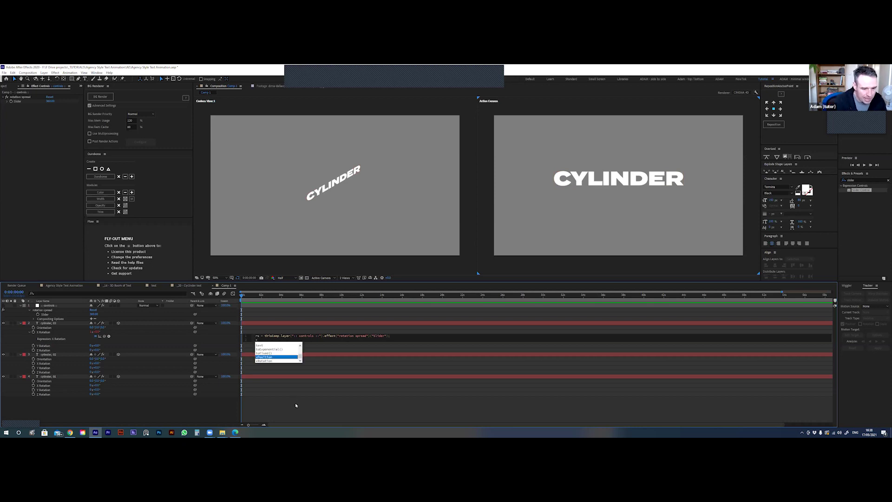
text( =)
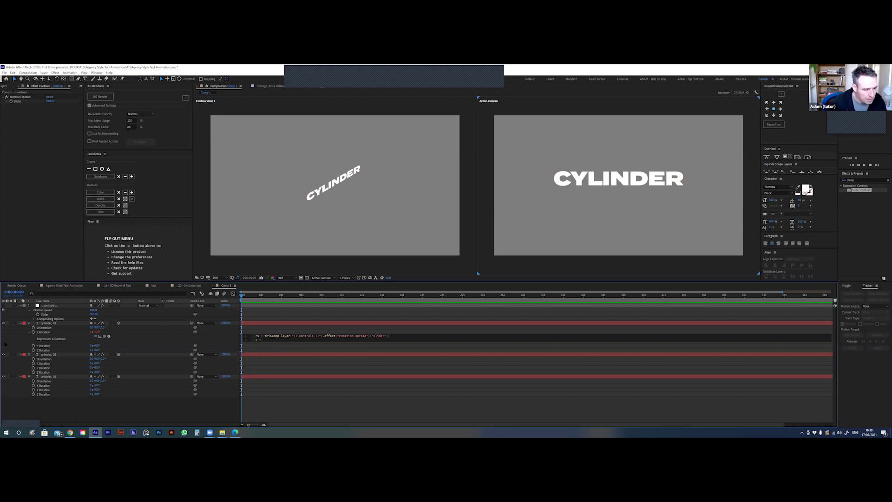
click(49, 323)
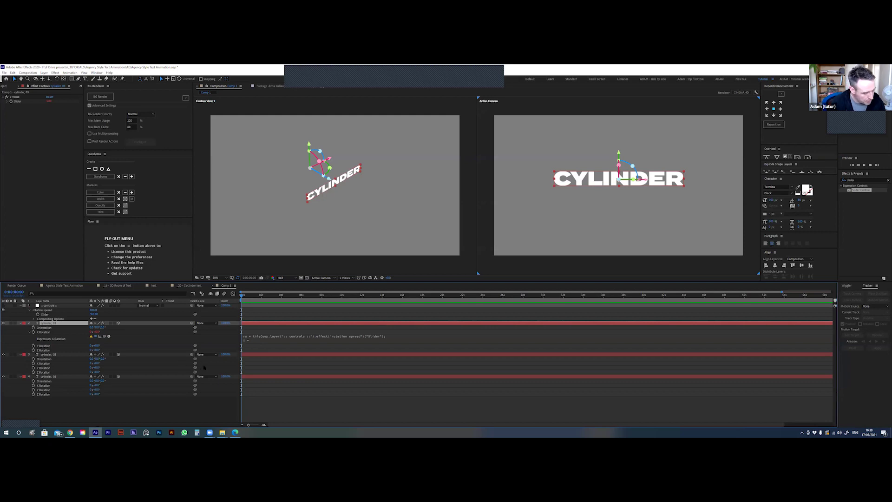
key(e)
key(e)
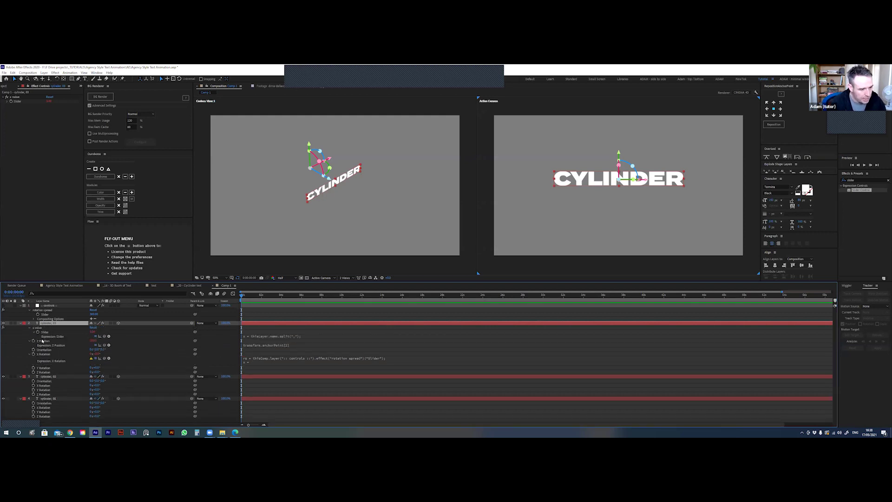
click(249, 367)
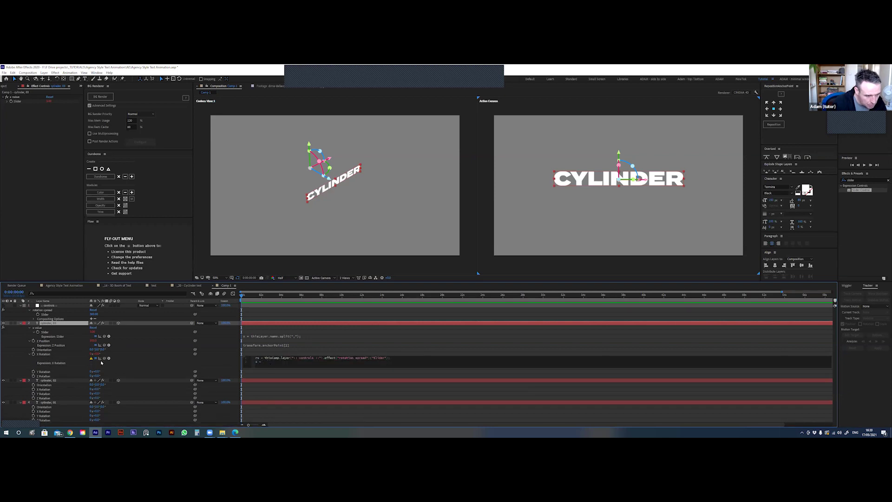
drag(104, 358, 50, 333)
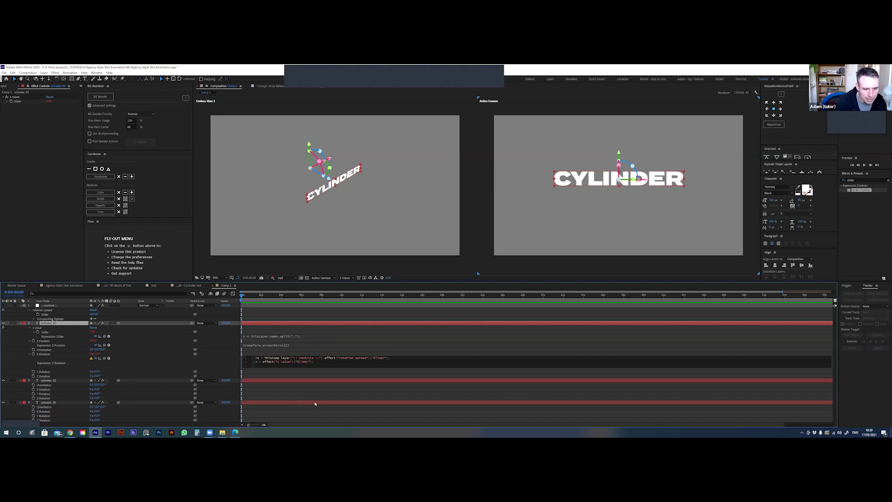
Finish cylinder_03's X Rotation expression with the line rs/x and apply it
text(rs)
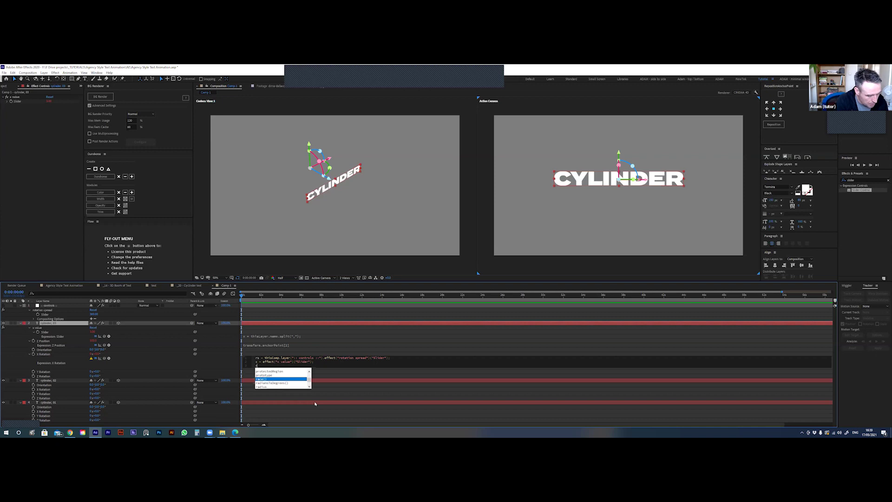
text(.)
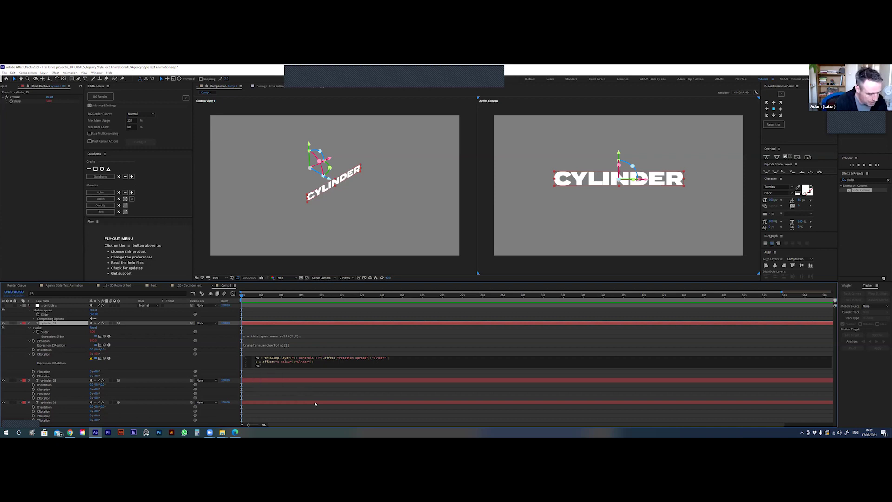
click(315, 404)
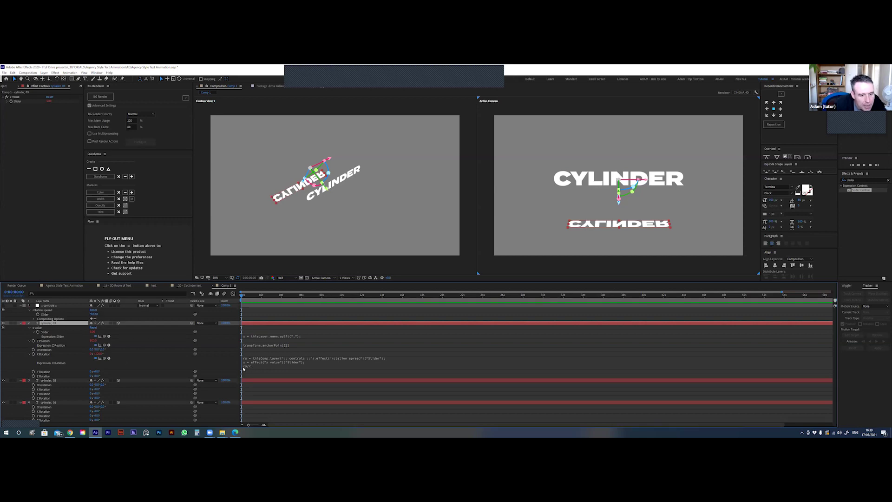
text(x)
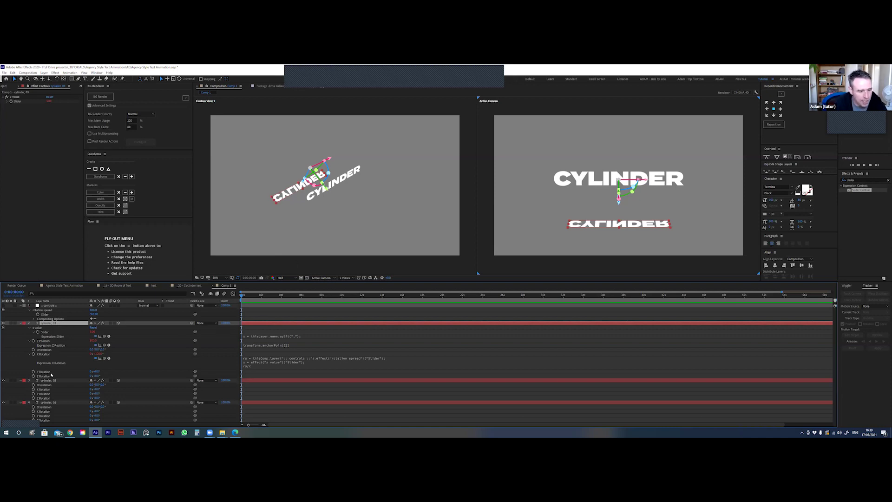
Copy cylinder_03's X Rotation expression to cylinder_02 and cylinder_01, and collapse all three layers
click(46, 355)
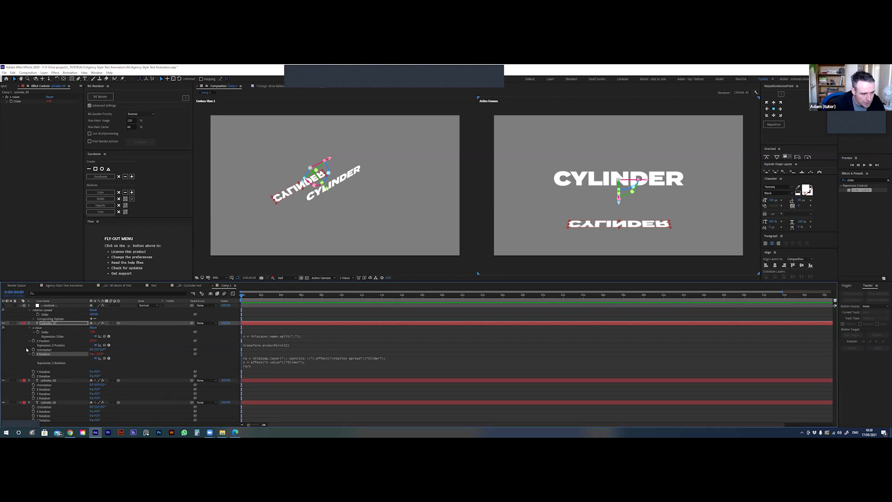
alt+click(34, 355)
click(20, 323)
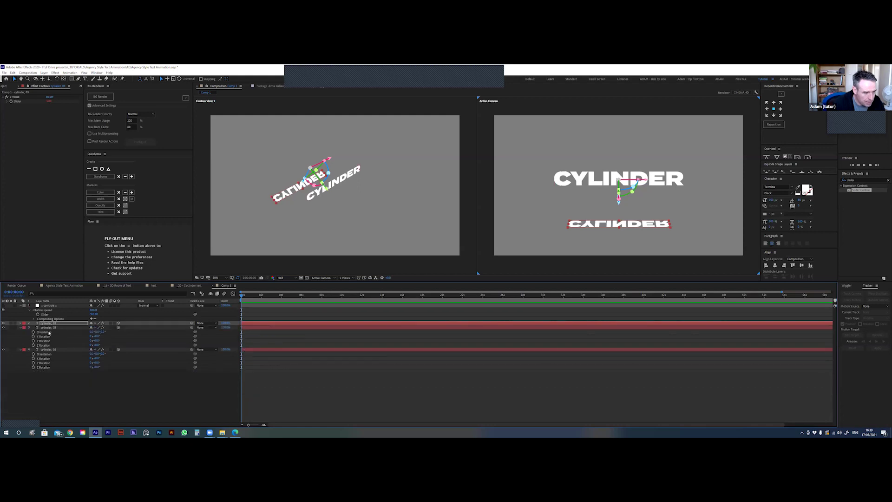
click(49, 328)
shift+click(50, 350)
key(ctrl+v)
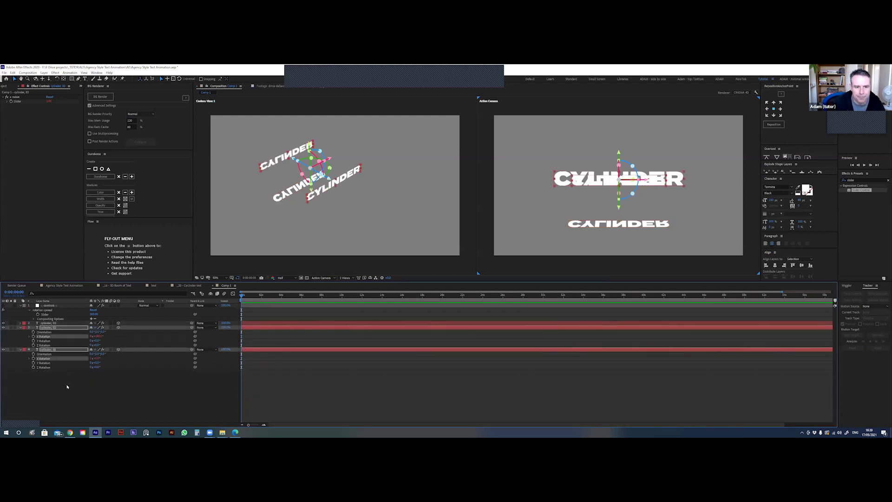
click(67, 386)
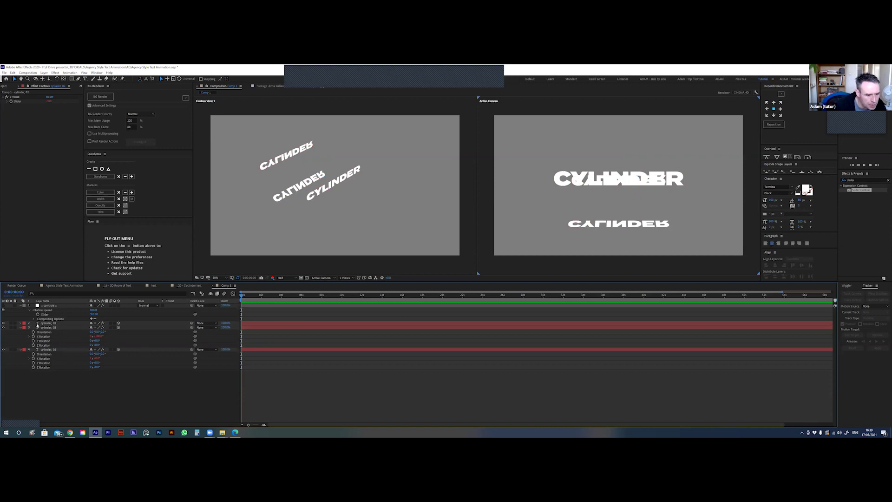
click(20, 327)
click(20, 332)
click(49, 332)
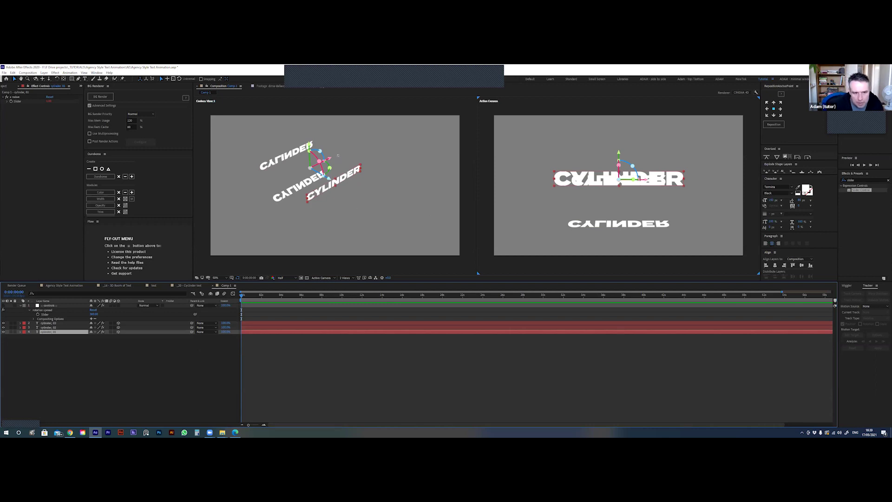
key(ctrl+d)
key(Return)
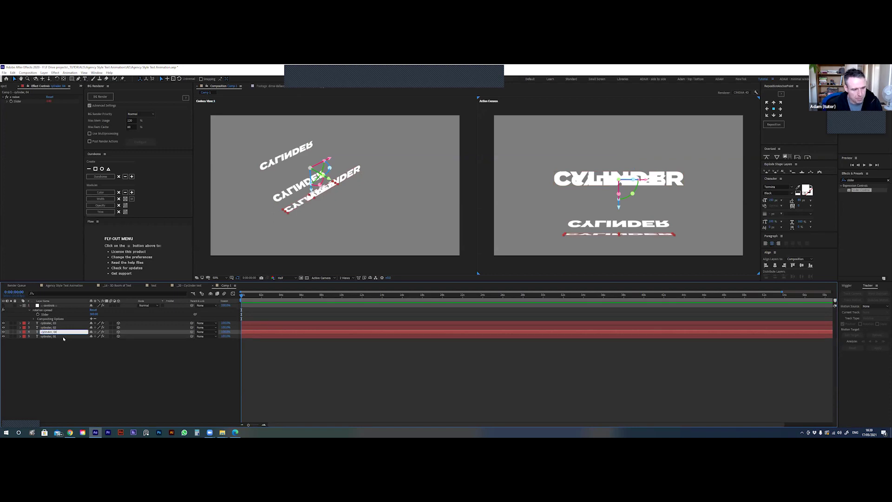
text(0)
click(64, 364)
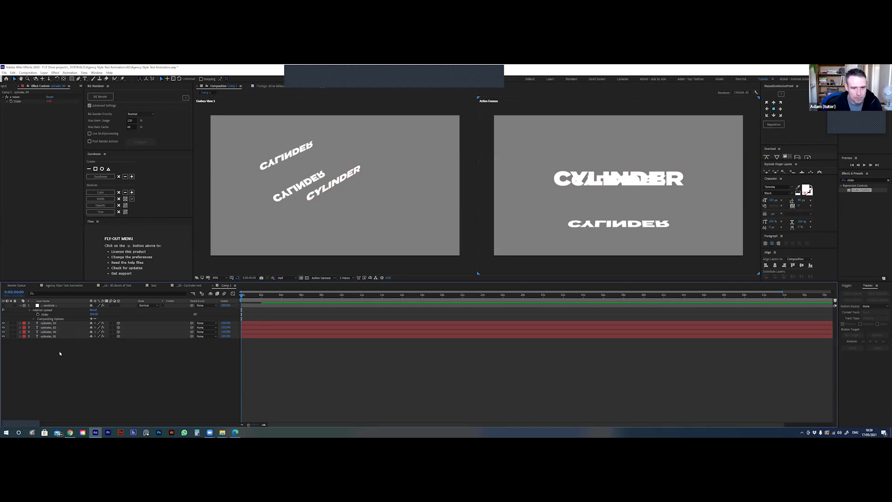
click(49, 332)
key(Delete)
Duplicate cylinder_03 repeatedly until the stack of text layers reaches cylinder_08
click(57, 324)
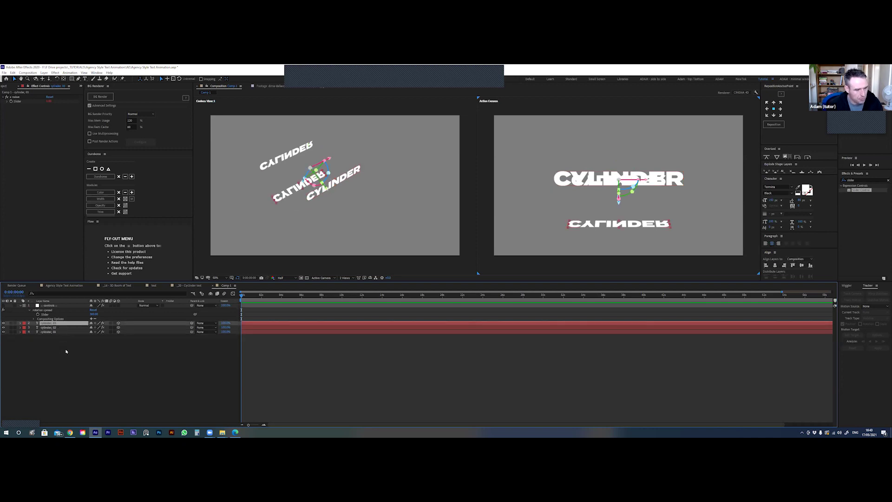
key(ctrl+d)
key(ctrl+d)
key(ctrl+d)
key(ctrl+d)
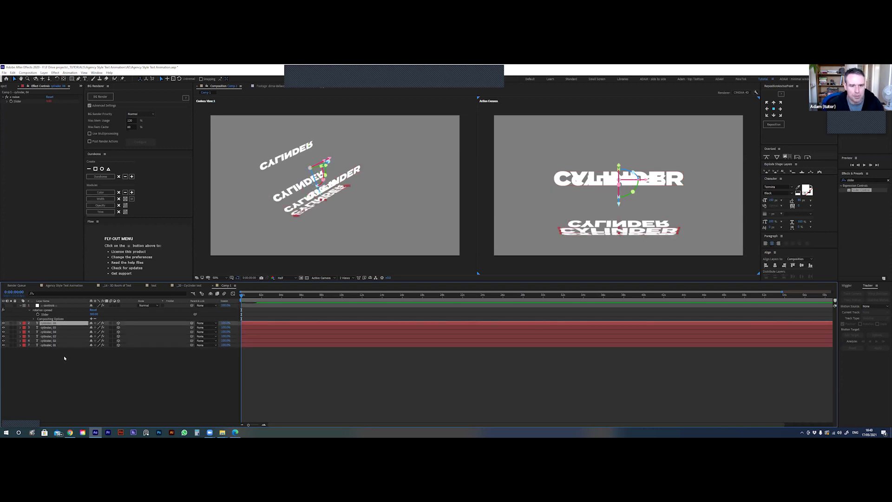
key(ctrl+d)
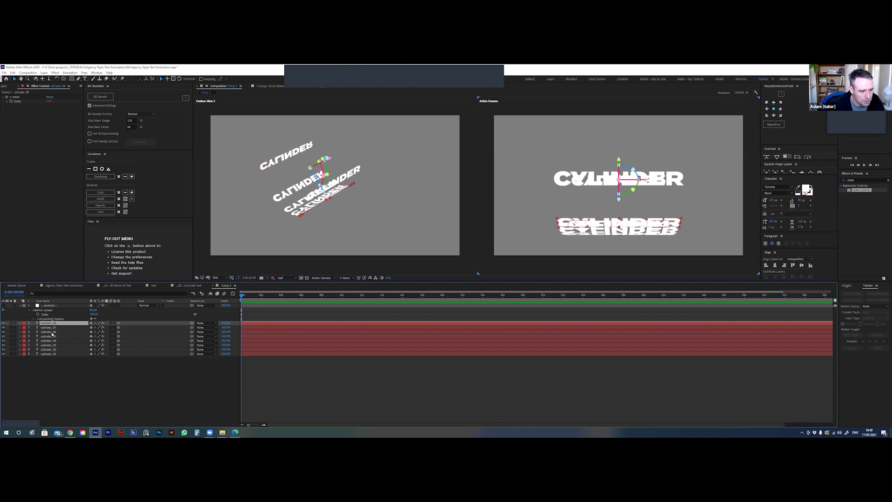
Show the rotation properties of all the cylinder text layers
key(r)
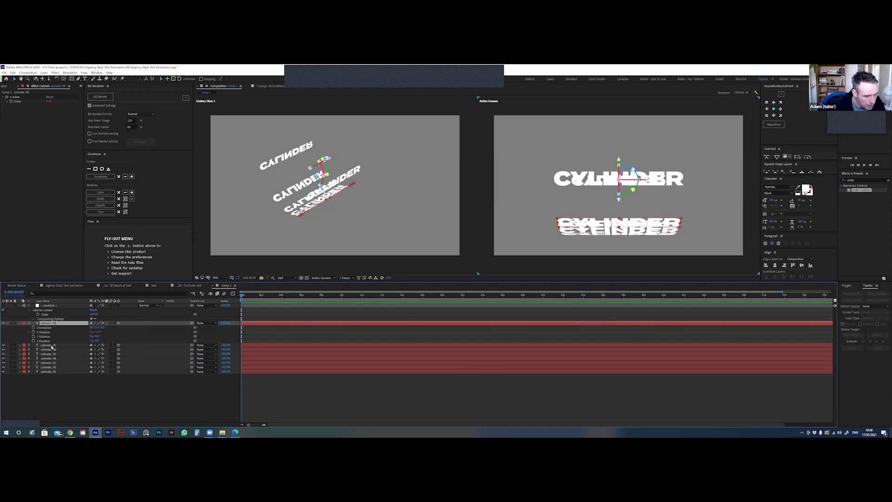
click(50, 346)
drag(45, 388, 52, 324)
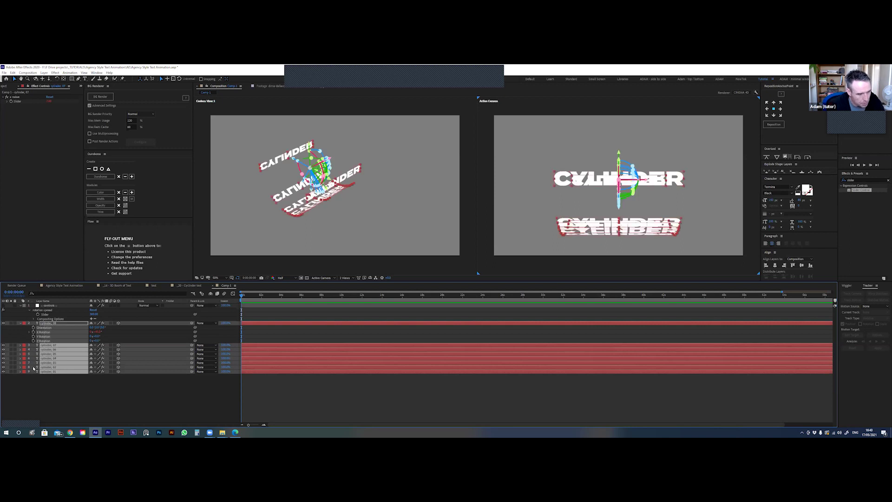
key(r)
key(r)
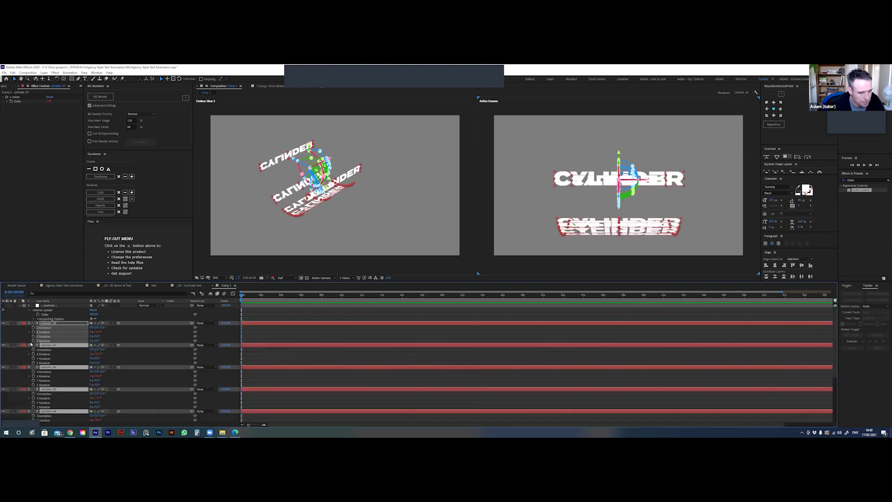
click(24, 338)
click(25, 338)
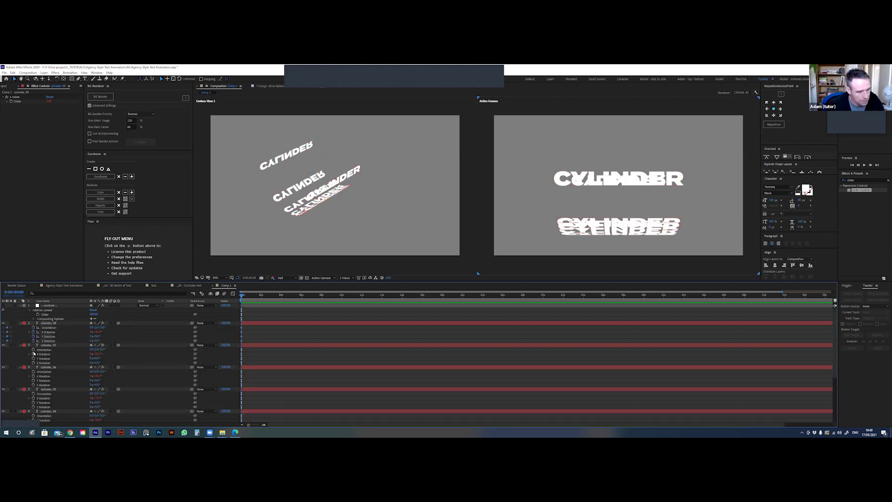
key(ctrl+z)
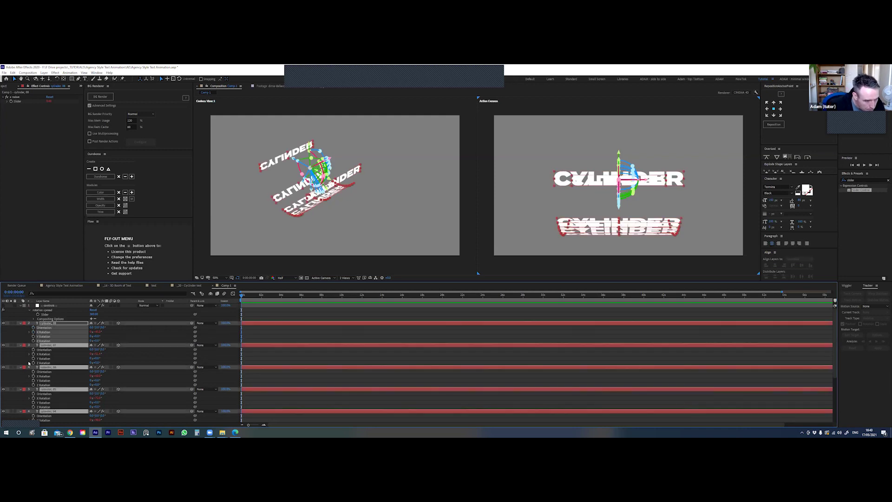
Look through the X Rotation values of the cylinder layers and reveal the expressions on cylinder_08
click(29, 363)
scroll(66, 368, down, 1)
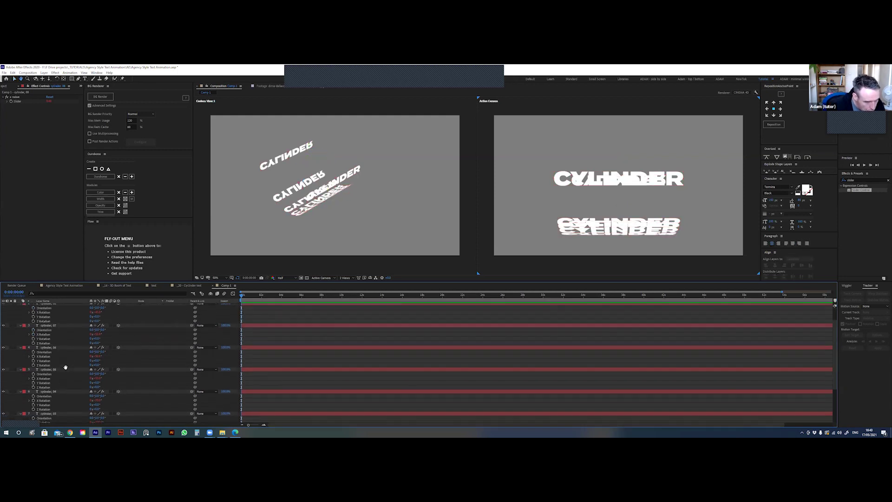
scroll(74, 397, down, 5)
scroll(72, 399, up, 6)
click(48, 318)
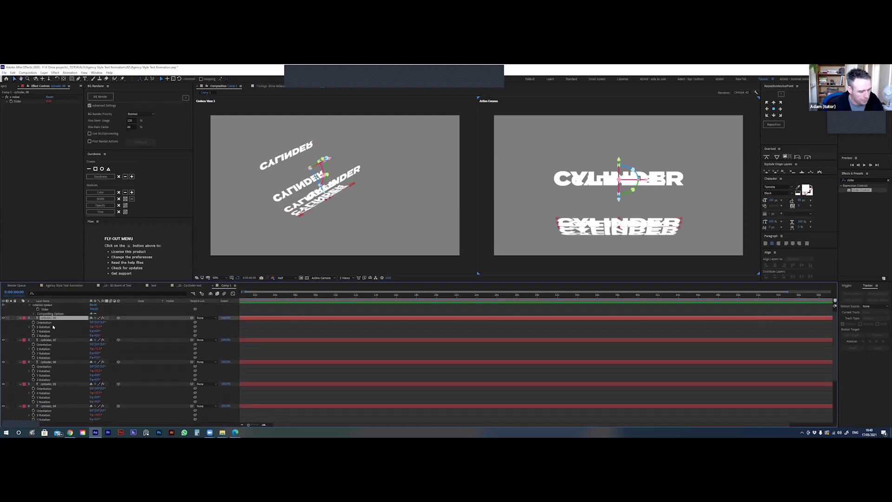
key(e)
key(e)
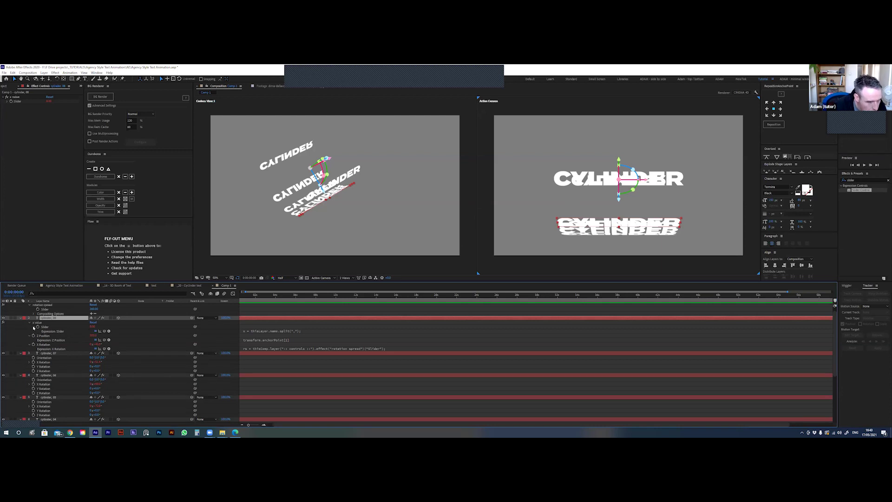
key(ctrl+z)
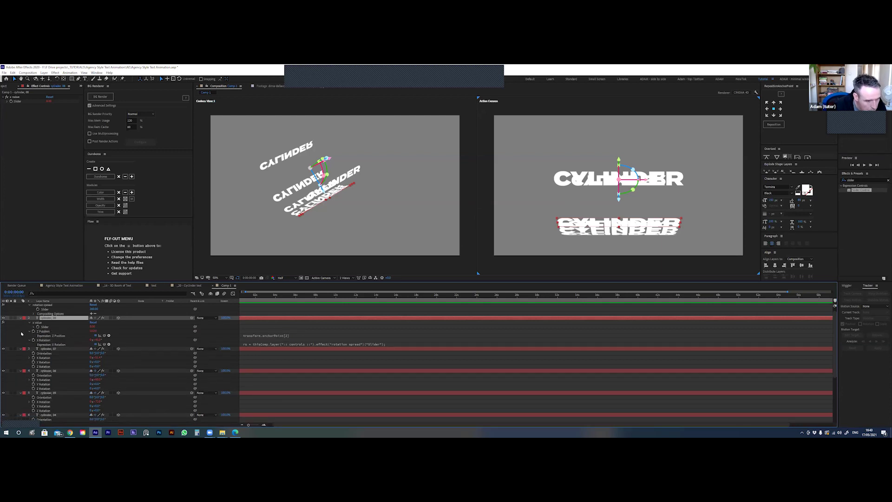
Switch to the finished cylinder text composition and examine the X Rotation expression of the text_18 layer
click(189, 285)
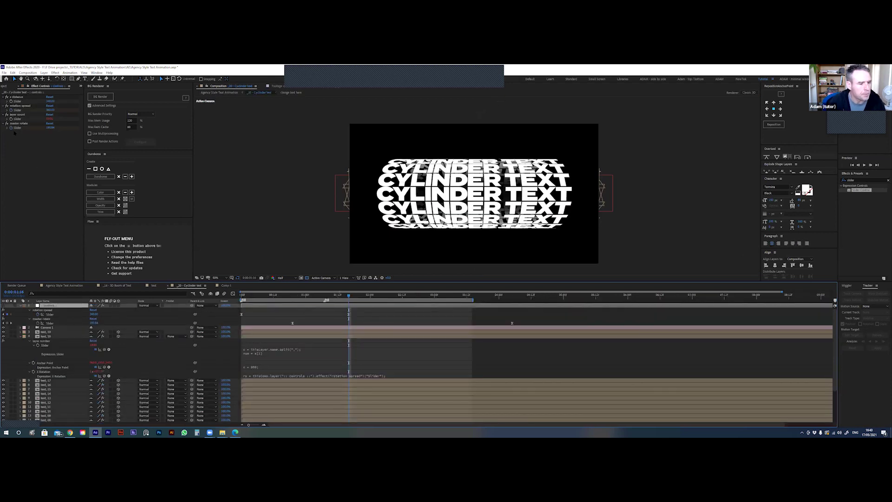
click(49, 336)
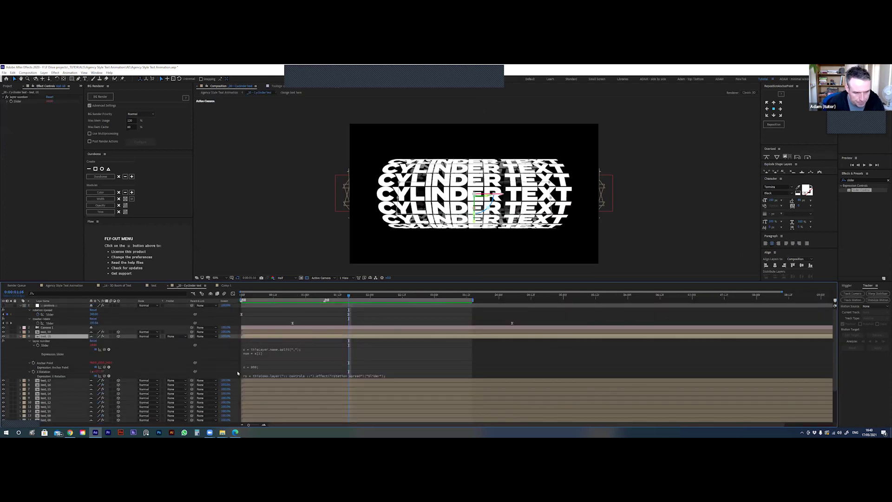
key(e)
key(e)
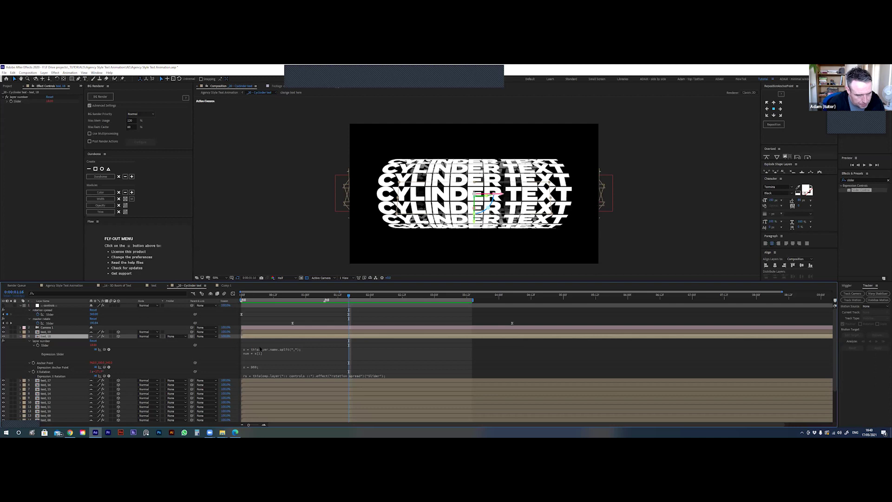
click(273, 377)
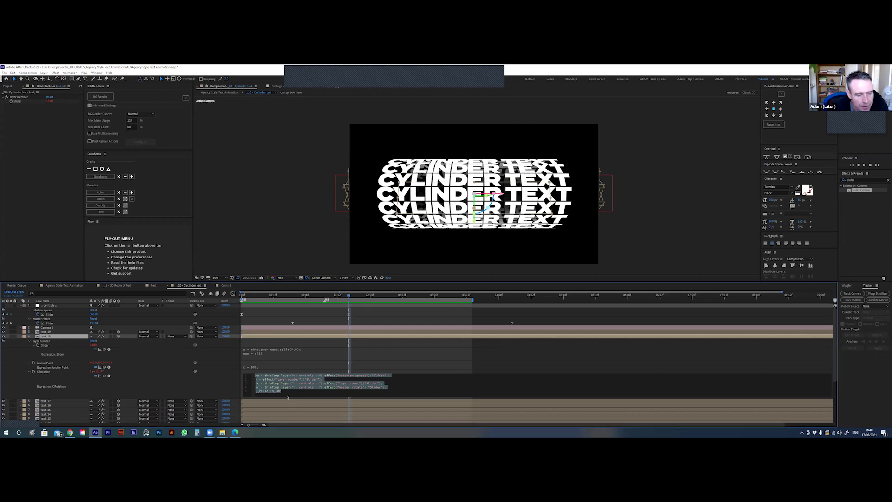
click(19, 384)
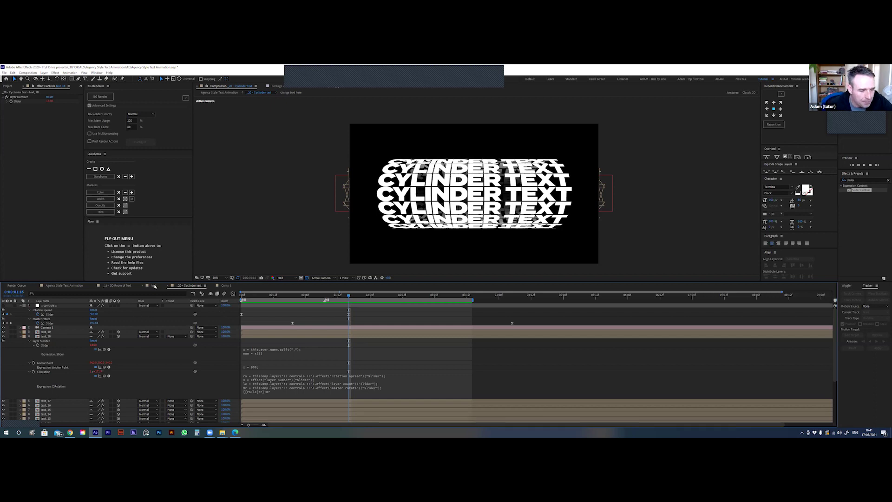
Show the expression of the layer count slider on the controls layer
click(50, 307)
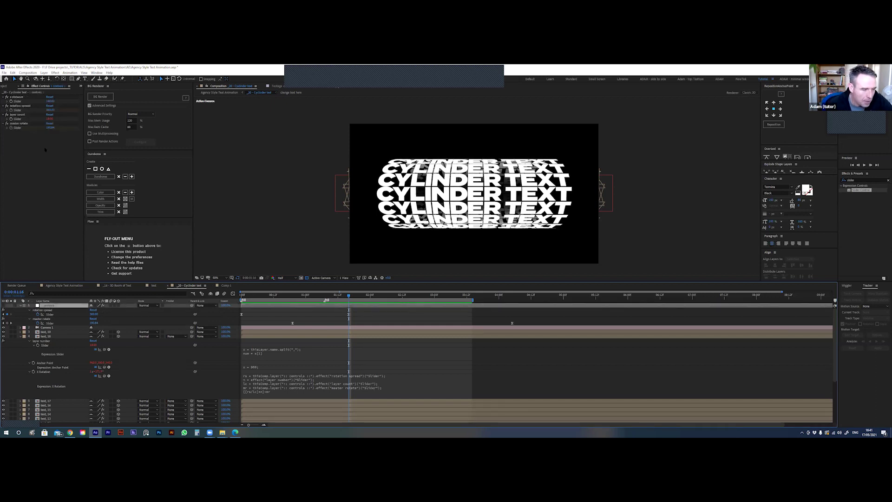
click(17, 115)
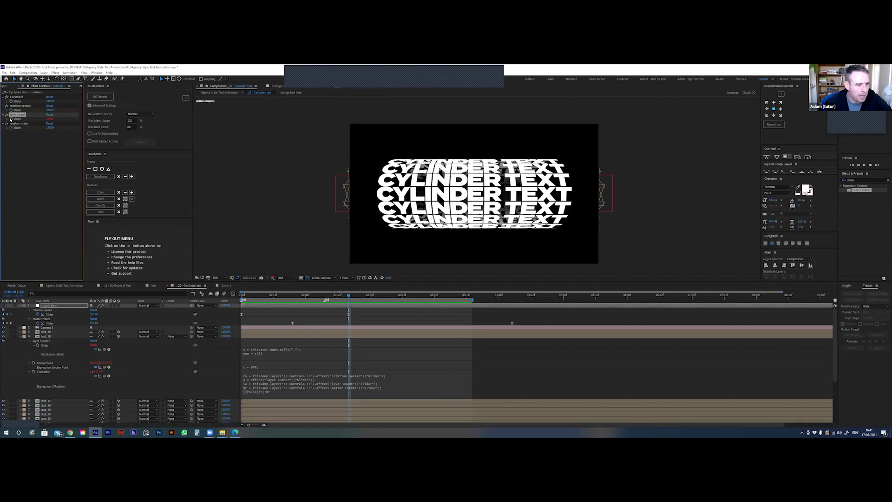
click(7, 119)
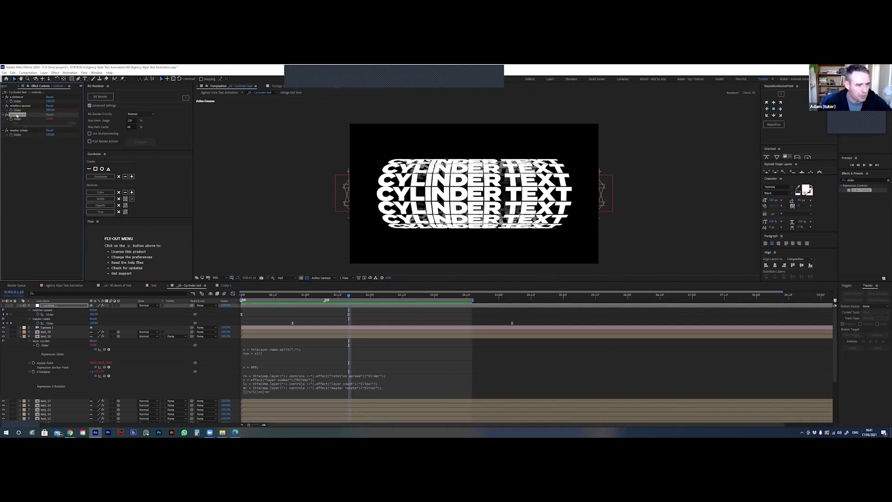
click(52, 306)
key(e)
key(e)
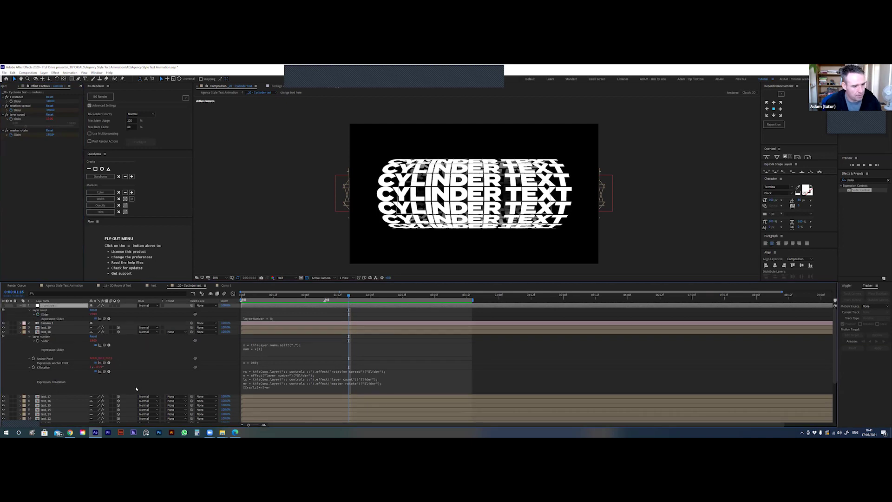
Copy the full layer count slider expression and leave the expression editor
click(265, 322)
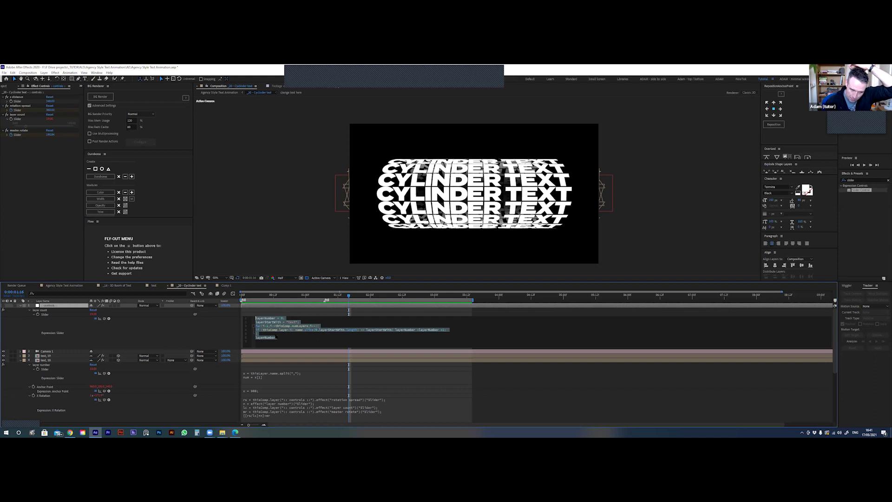
click(277, 340)
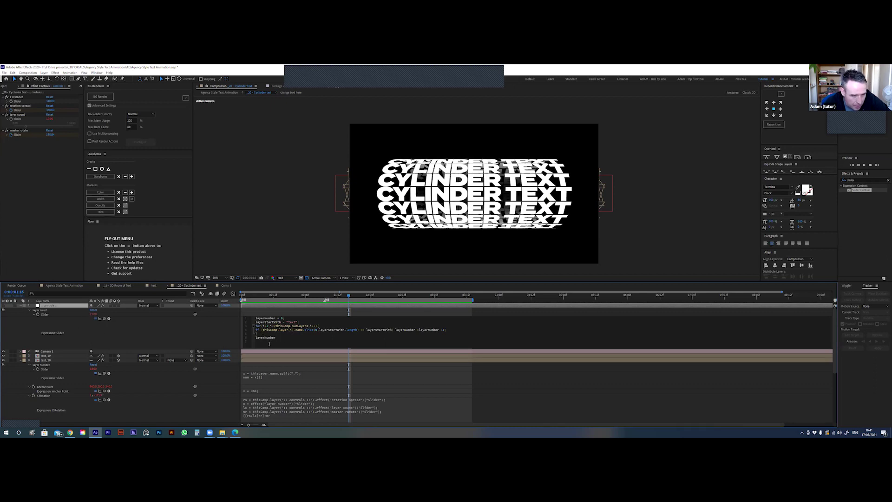
key(ctrl+a)
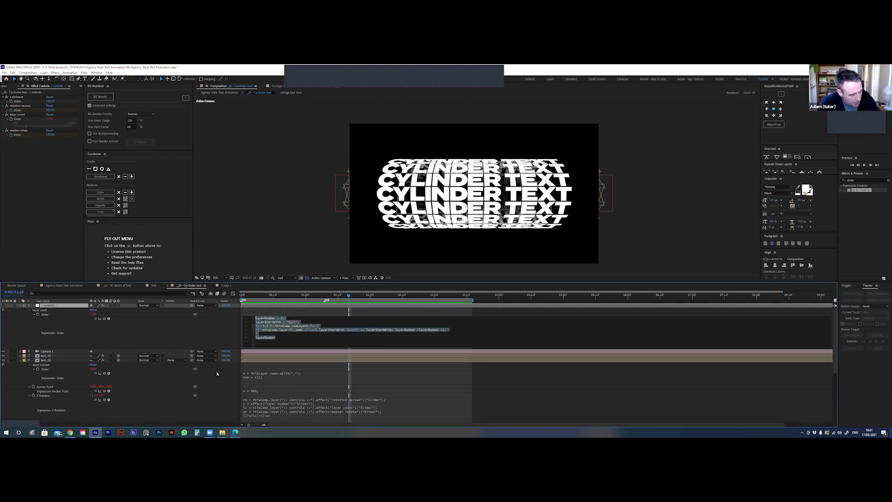
click(20, 305)
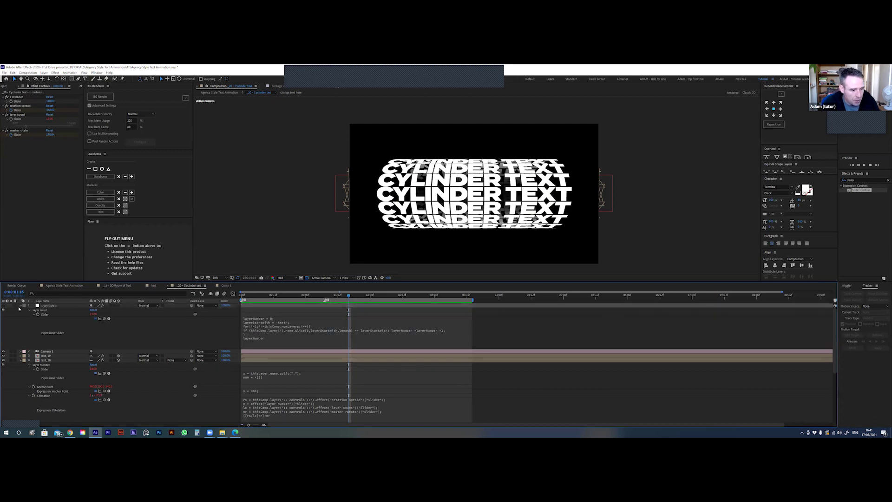
Return to Comp 1 and delete the text layers cylinder_05 through cylinder_08
click(225, 286)
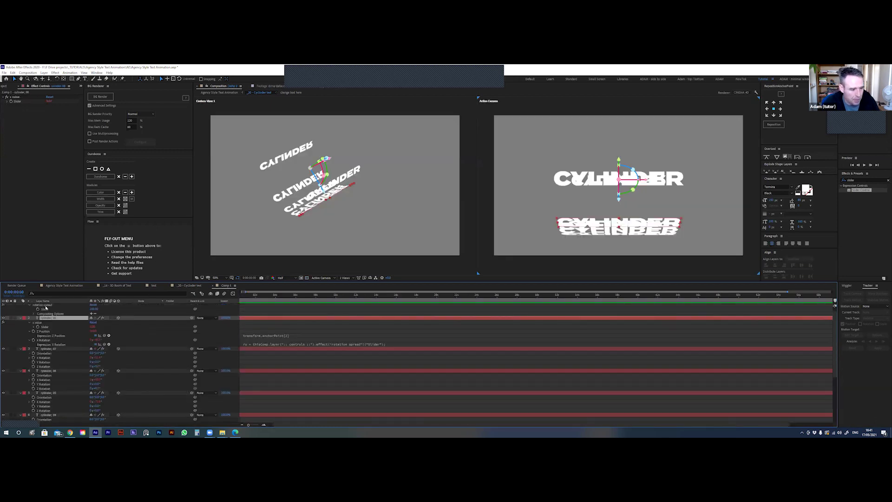
scroll(37, 371, up, 1)
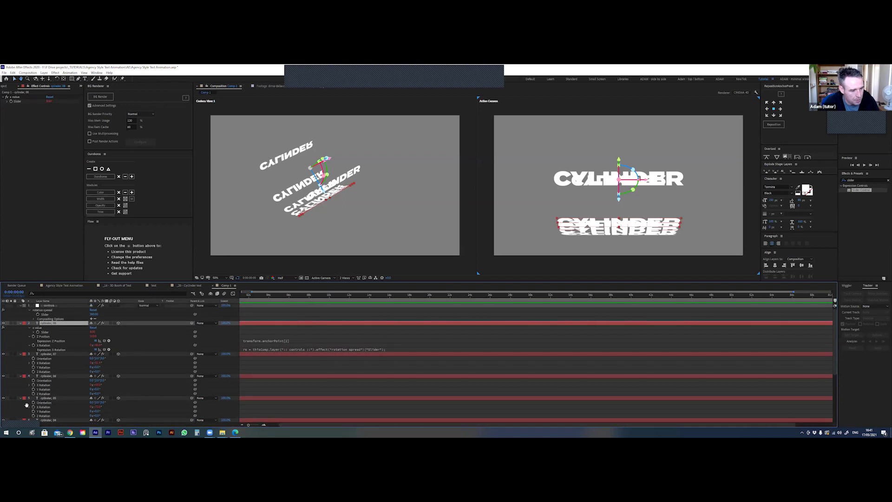
shift+click(53, 399)
key(Delete)
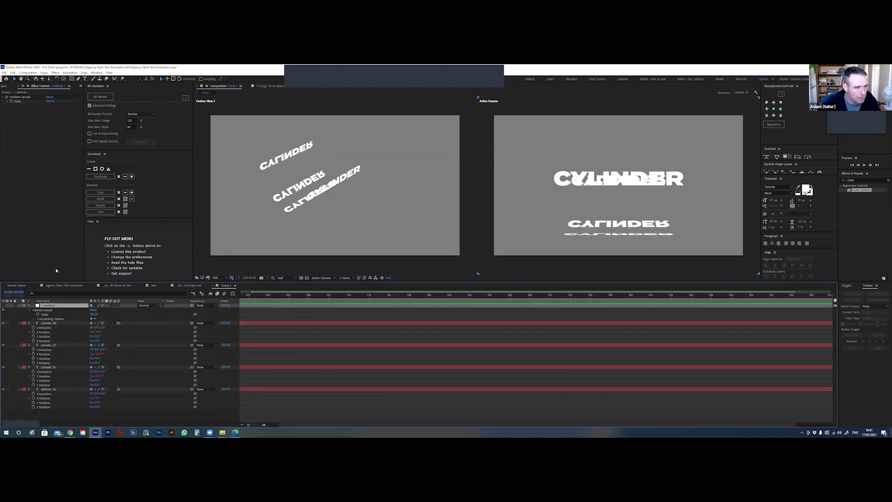
Add a second Slider Control to the controls layer and name it "layer count"
click(33, 133)
click(57, 308)
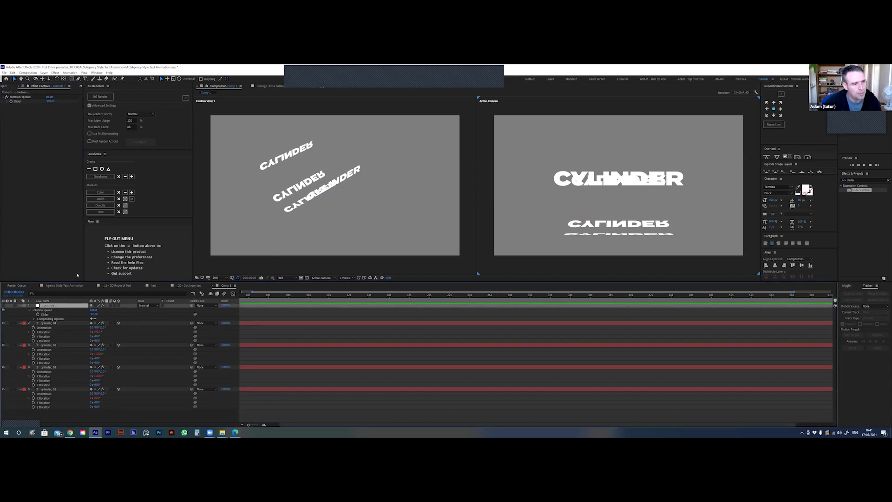
drag(858, 191, 19, 108)
key(Return)
text(r)
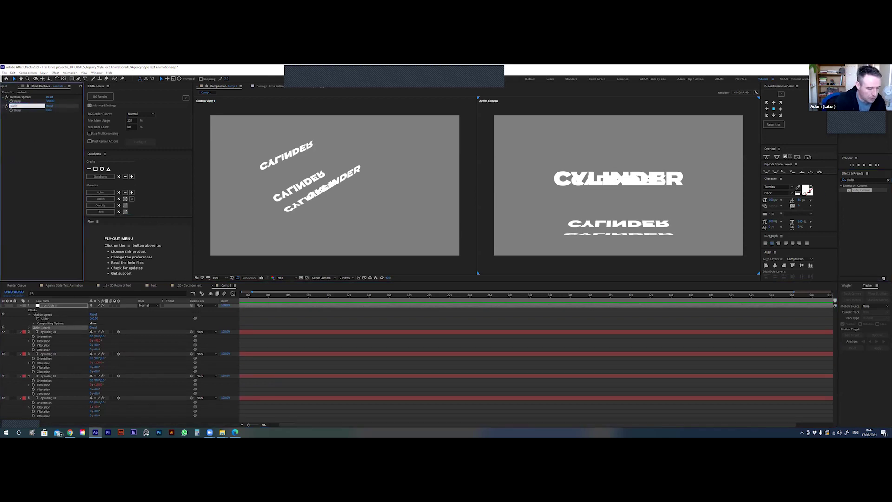
text(ayer count)
key(Return)
Add an expression to the layer count slider and paste the copied layer-counting code into it
alt+click(11, 110)
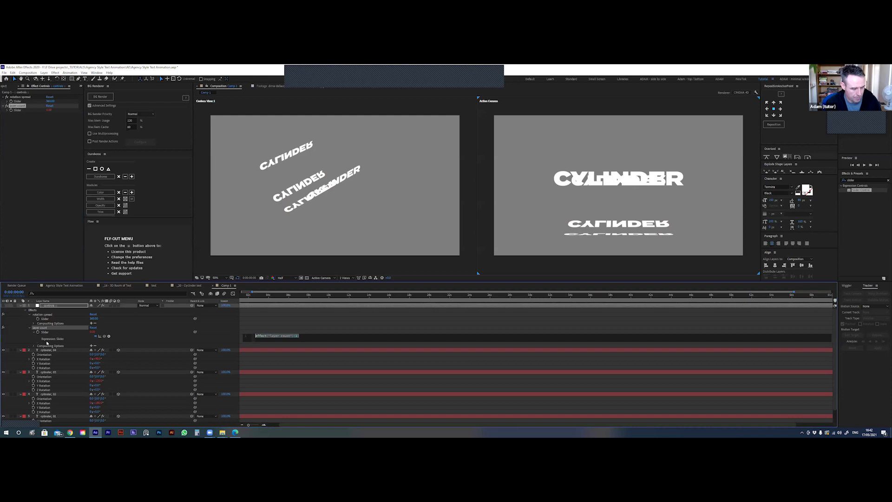
key(Return)
text(layerNumber)
click(15, 344)
click(276, 343)
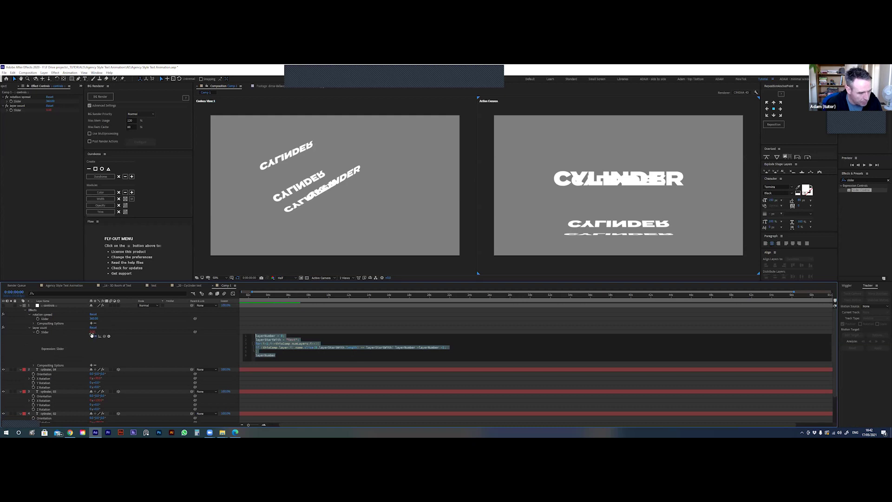
Change the layerStartWith string in the layer count expression to "cylinder" and commit the expression
double_click(294, 340)
key(BackSpace)
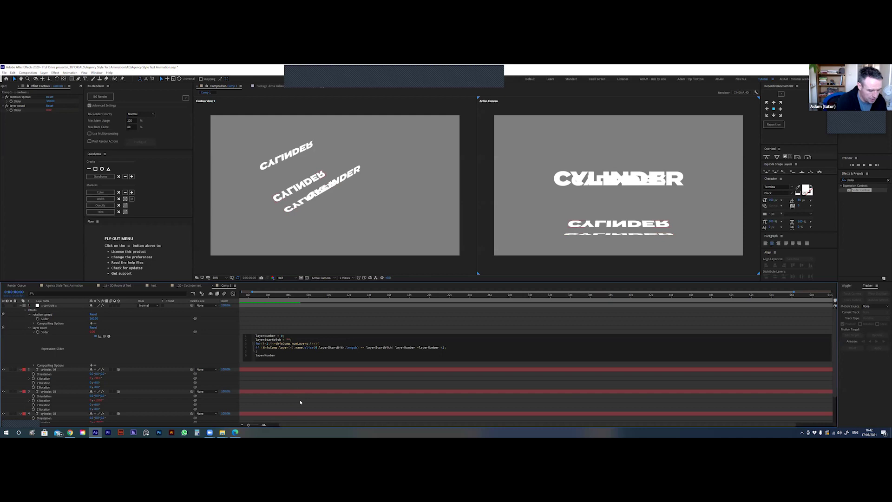
text(cylind)
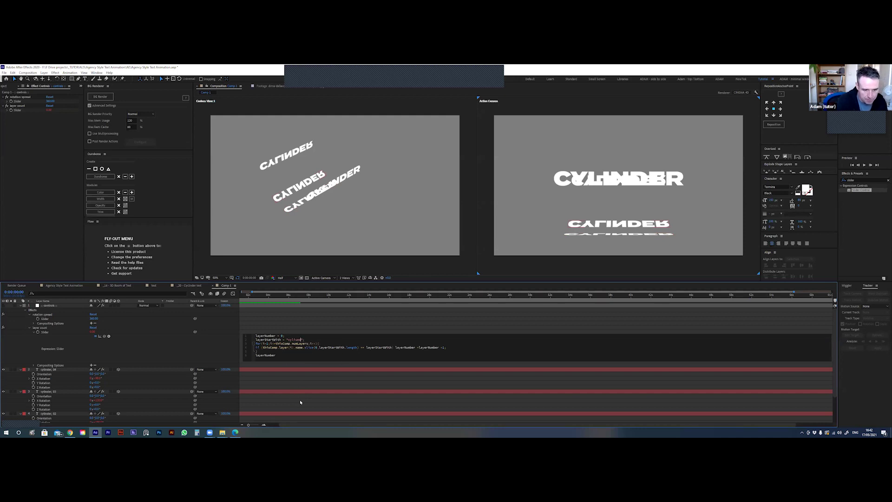
text(er)
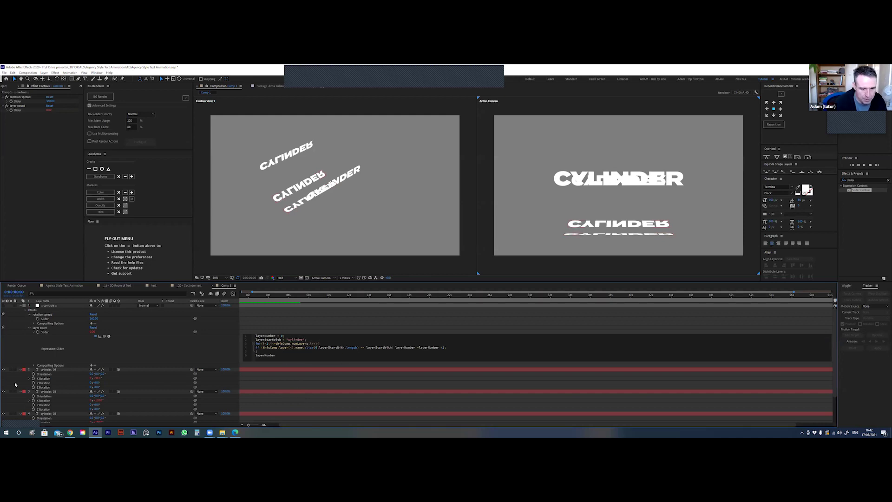
click(16, 343)
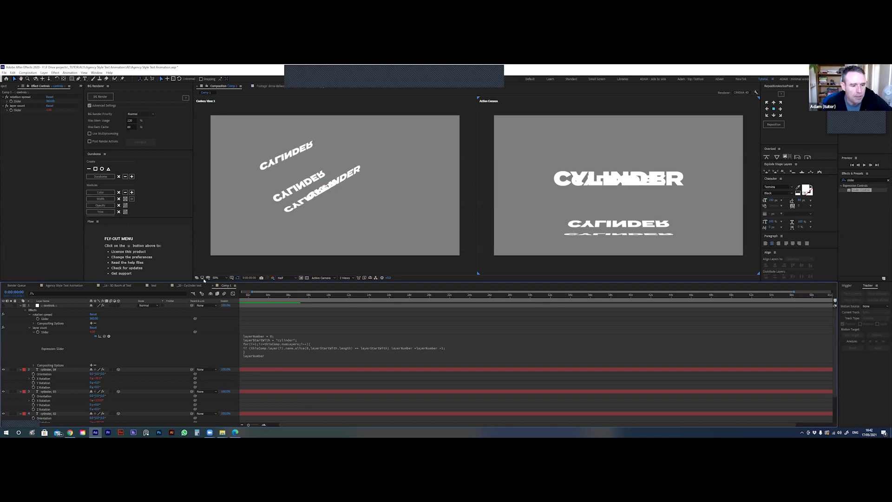
Review the X Rotation expression in the finished cylinder composition, and collapse the layer count slider in Comp 1
click(191, 286)
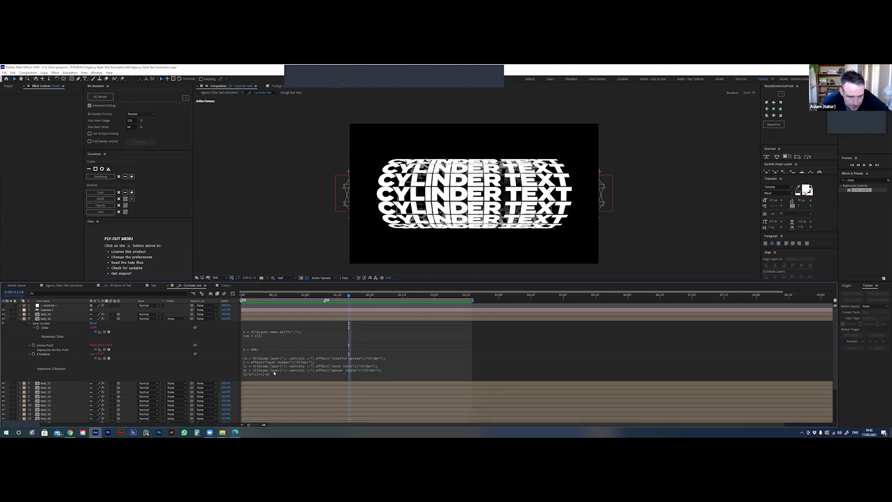
click(261, 371)
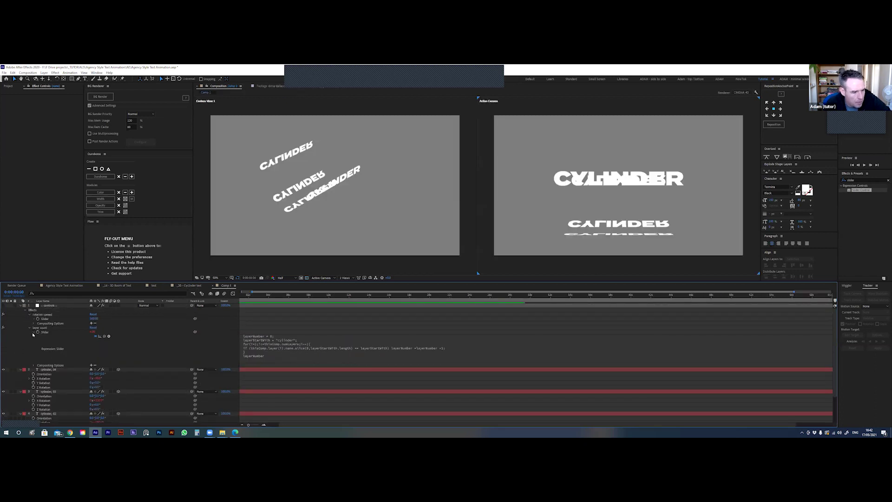
click(33, 333)
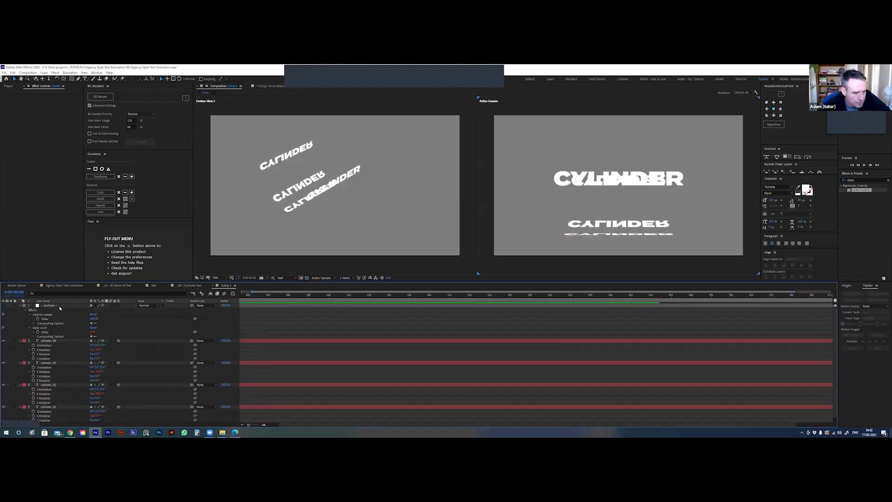
Remove the X Rotation expressions from cylinder_04, cylinder_03 and cylinder_02
click(59, 306)
click(49, 340)
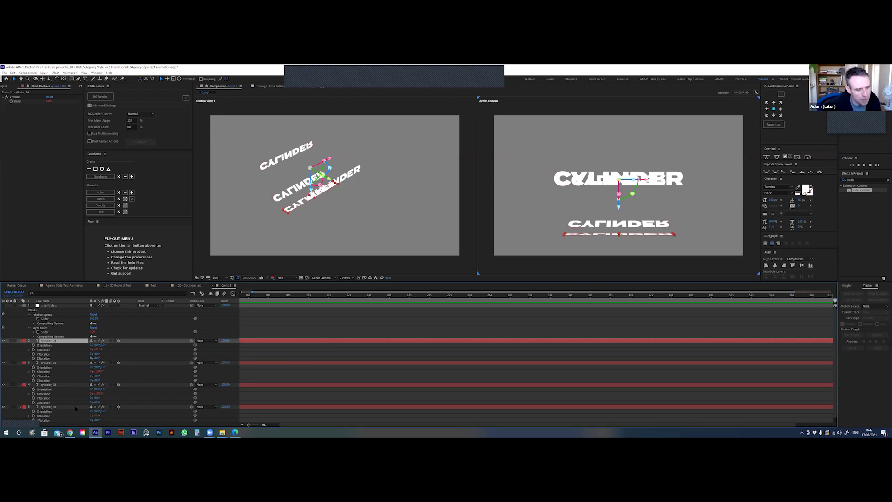
click(33, 350)
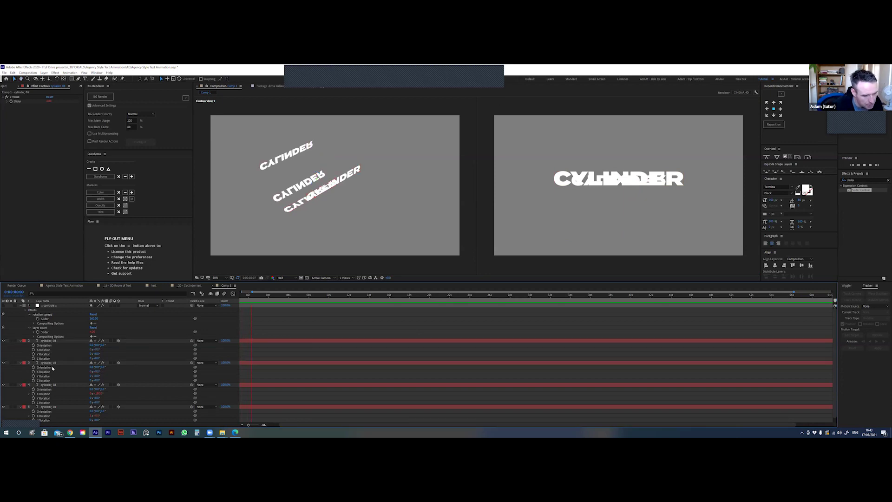
click(32, 398)
click(105, 378)
key(space)
click(244, 295)
scroll(541, 339, down, 1)
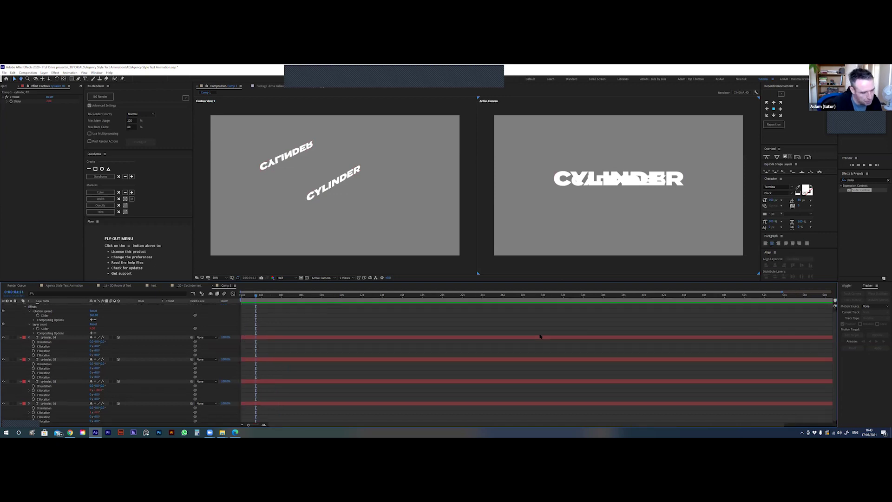
click(33, 390)
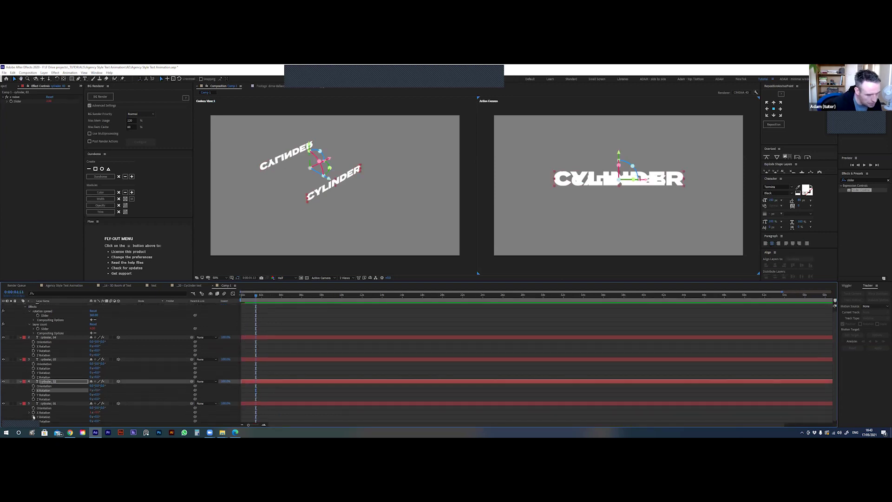
click(28, 412)
key(ctrl+shift+a)
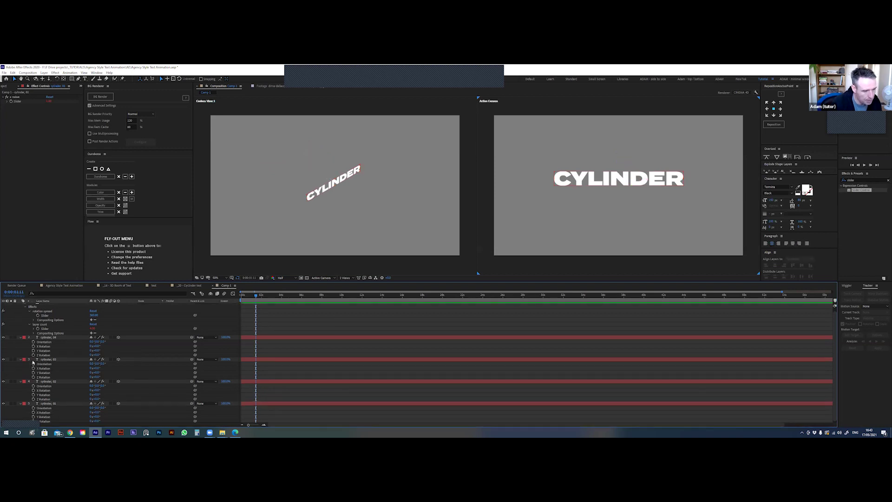
key(ctrl+z)
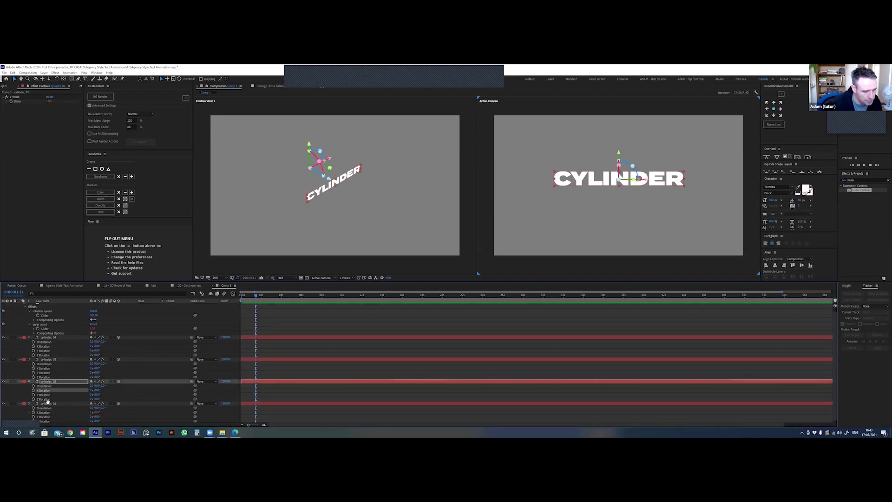
Copy the X Rotation expression from cylinder_01 to cylinder_03's X Rotation, and remove the expression from cylinder_01
click(29, 412)
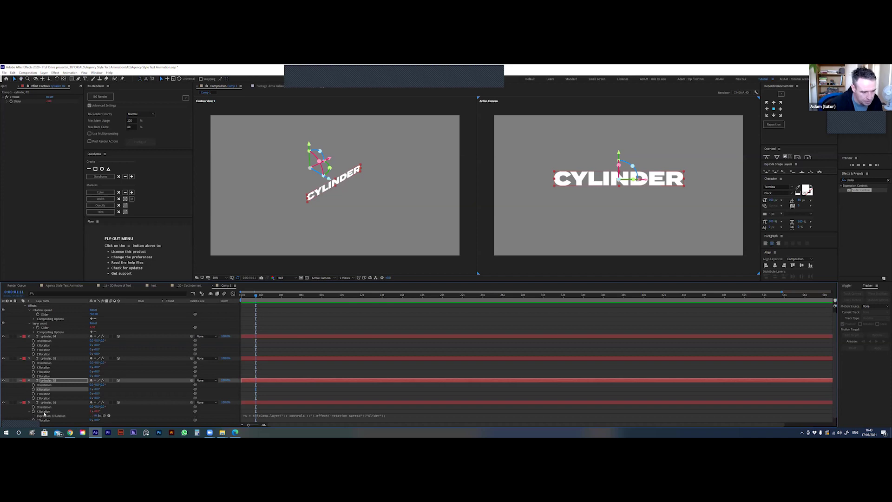
click(44, 411)
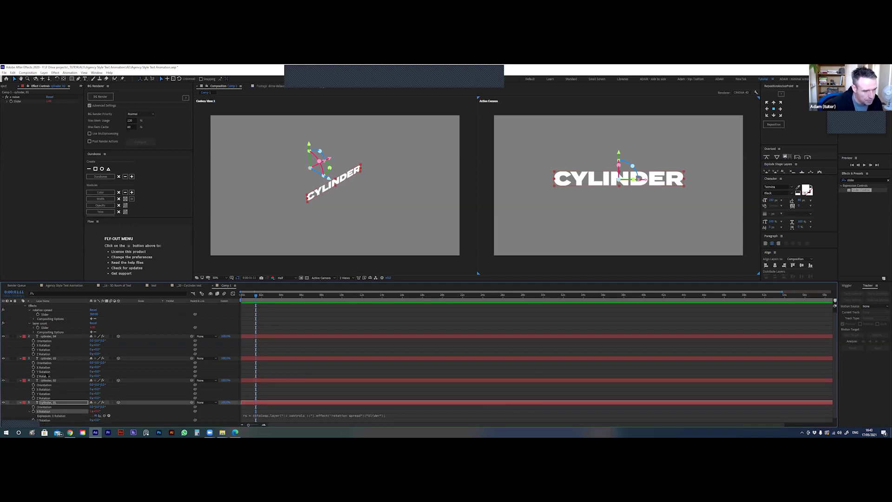
key(ctrl+Up)
key(ctrl+Up)
key(ctrl+v)
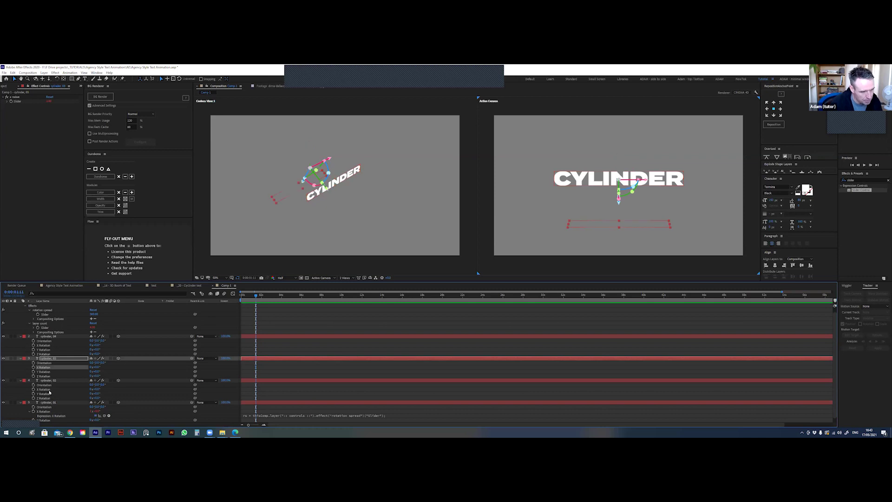
click(33, 412)
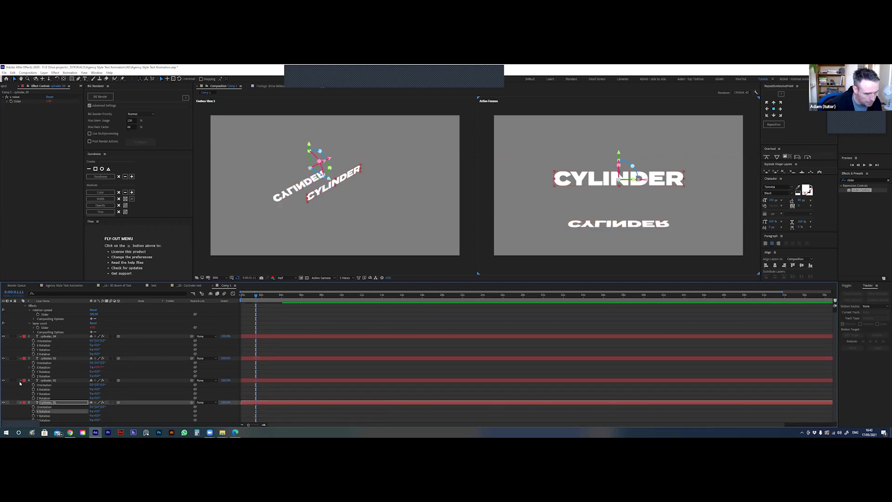
Add a line to cylinder_03's X Rotation expression defining lc as the layer count slider of the controls layer
click(20, 381)
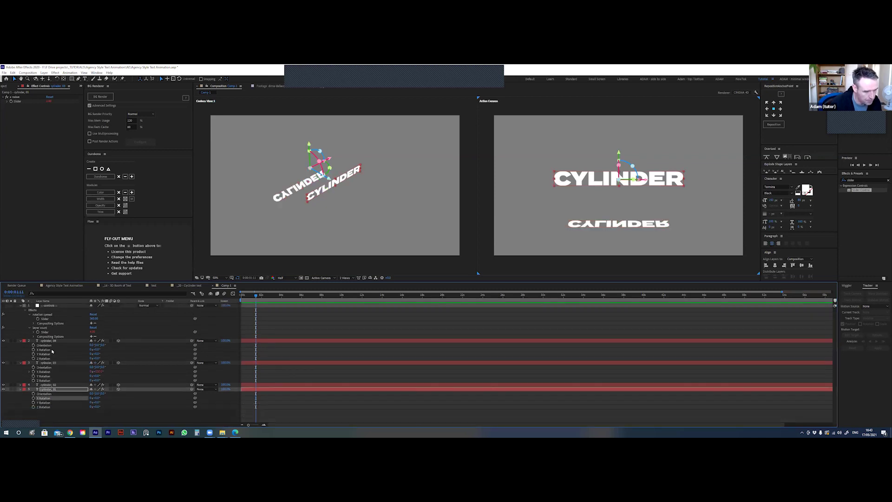
click(30, 371)
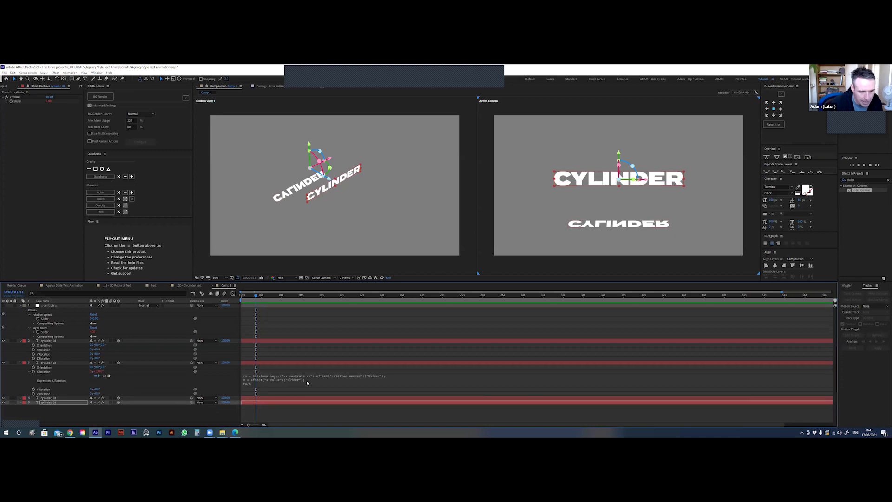
click(393, 377)
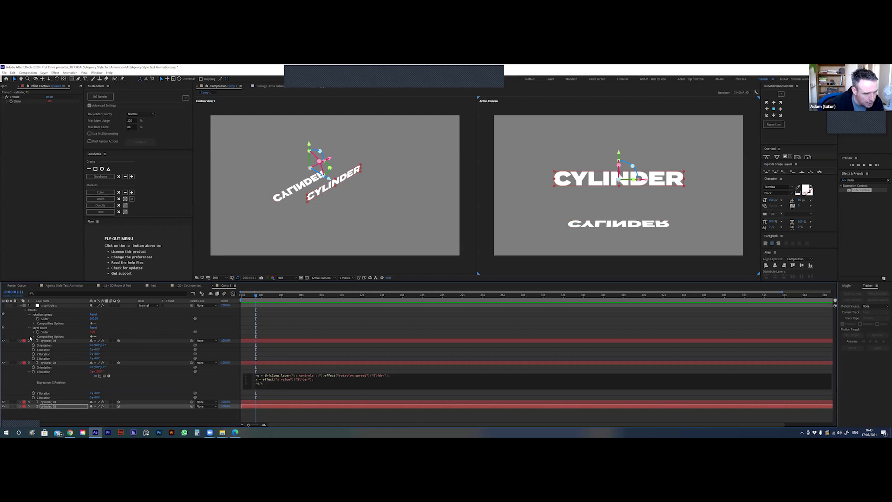
key(Return)
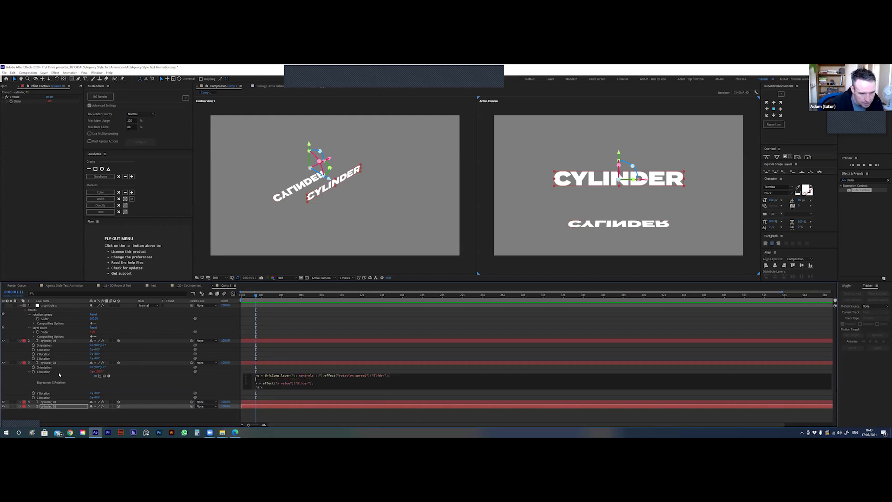
text(lc =)
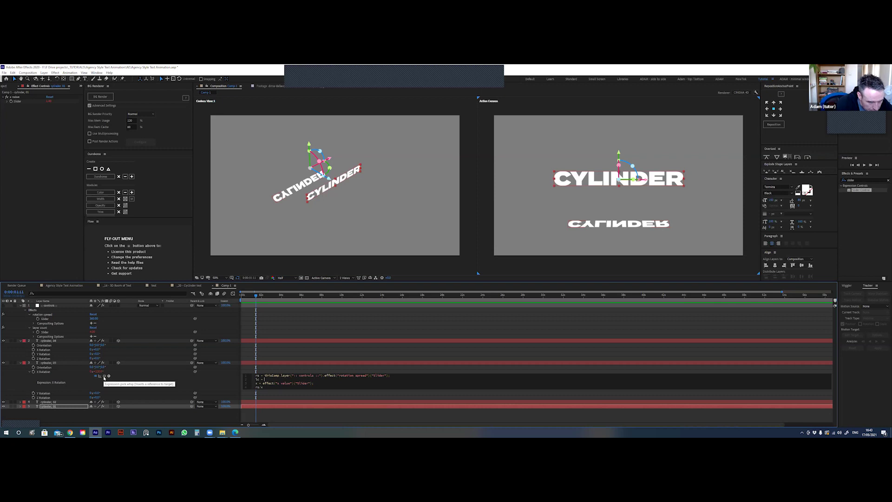
drag(105, 377, 44, 332)
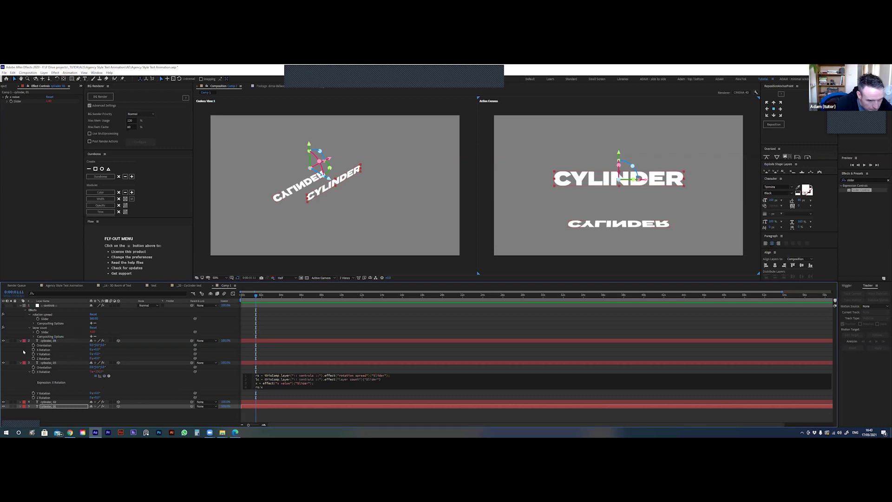
click(20, 357)
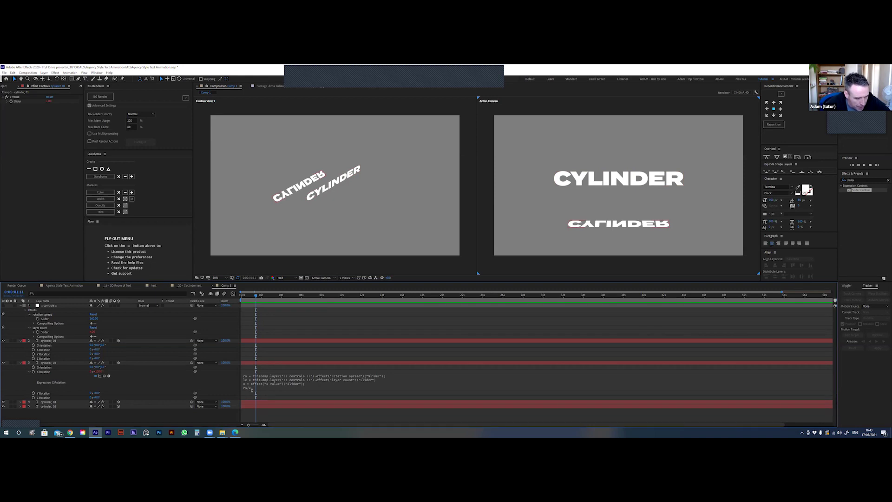
Change the last line of cylinder_03's X Rotation expression to rs/lc in brackets, multiplied by the layer's value variable
click(252, 391)
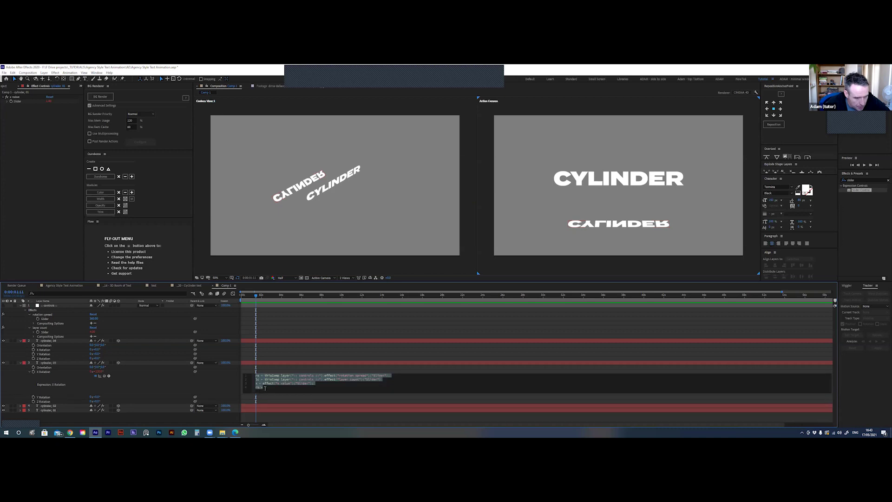
click(265, 389)
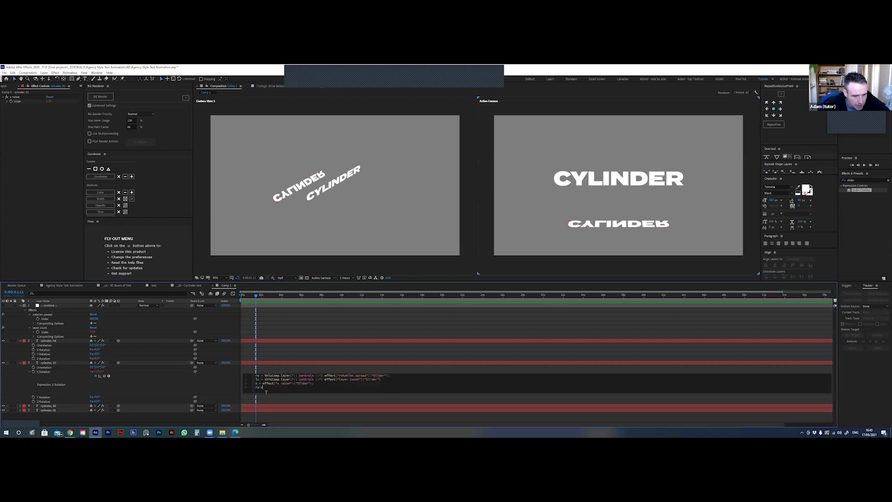
key(BackSpace)
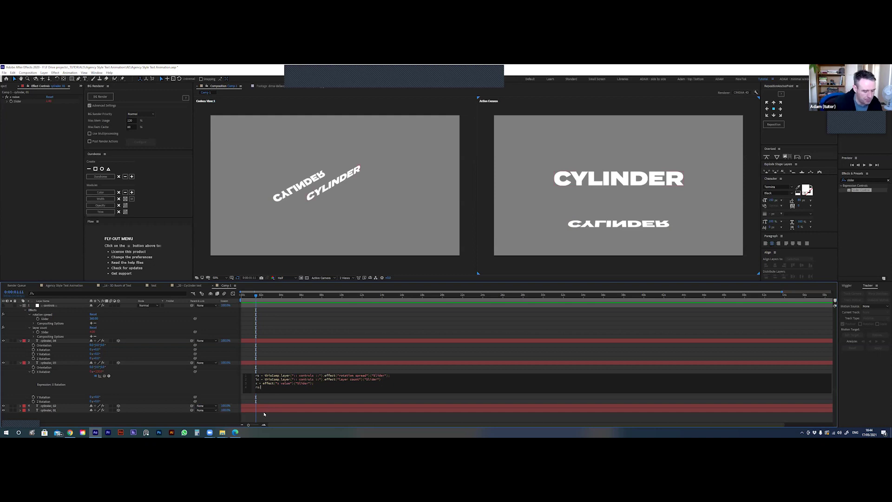
text(lc)
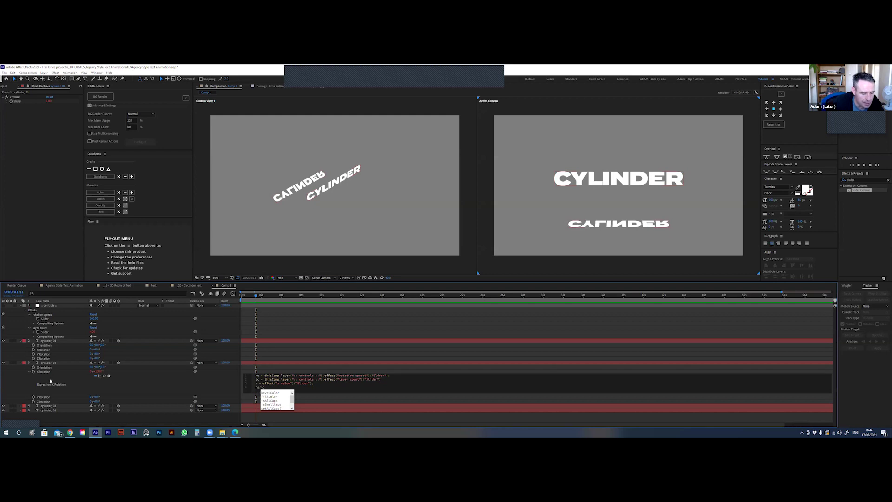
click(267, 388)
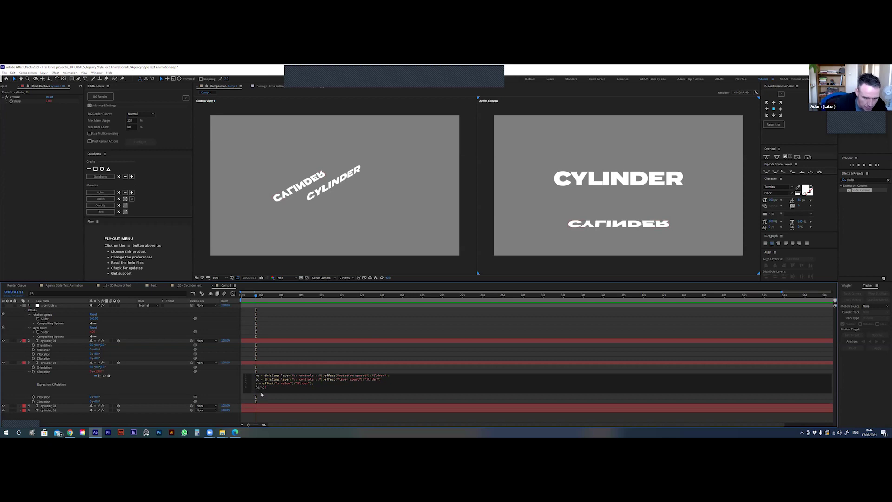
text([)
key(End)
text(])
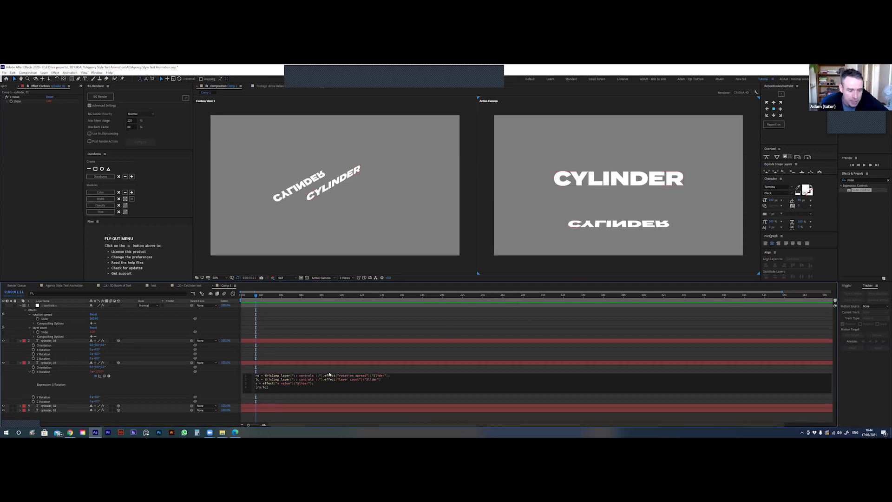
click(267, 404)
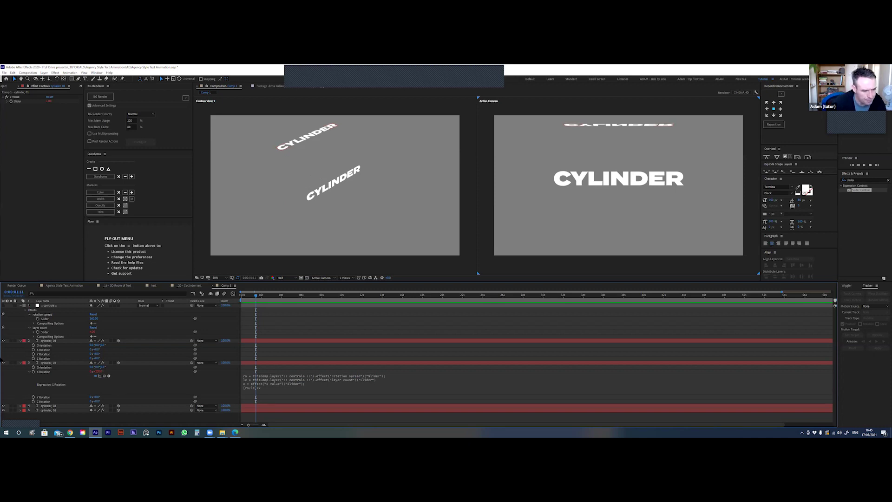
Collapse the cylinder_03 layer and rename it cylinder_01
click(45, 372)
click(46, 378)
click(45, 372)
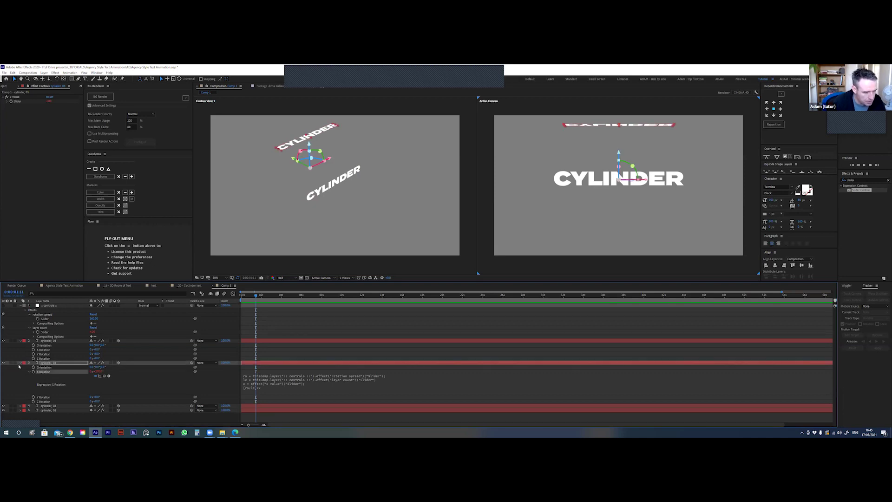
key(r)
click(49, 363)
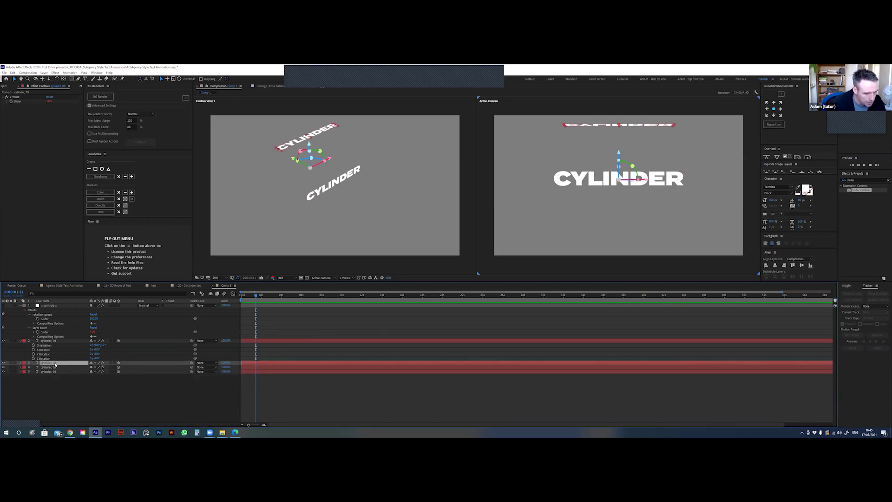
key(Return)
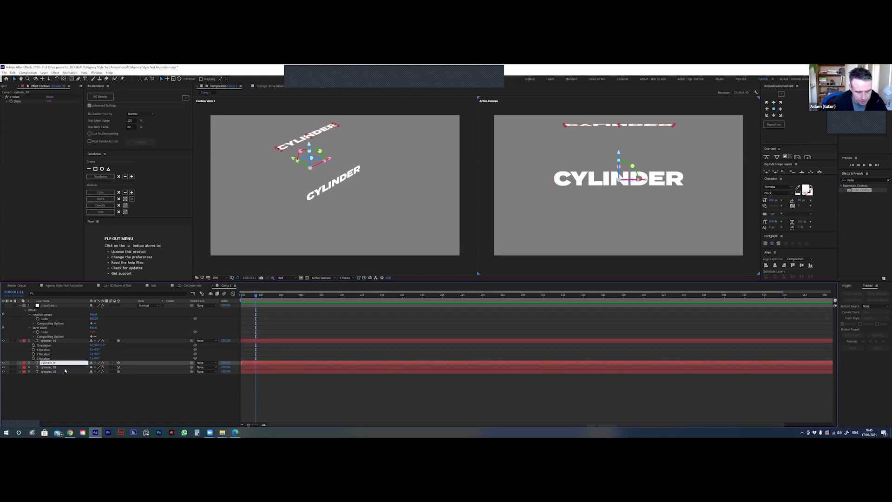
Delete the other cylinder layers, keeping only the one with the updated X Rotation expression
drag(55, 384, 56, 368)
key(Delete)
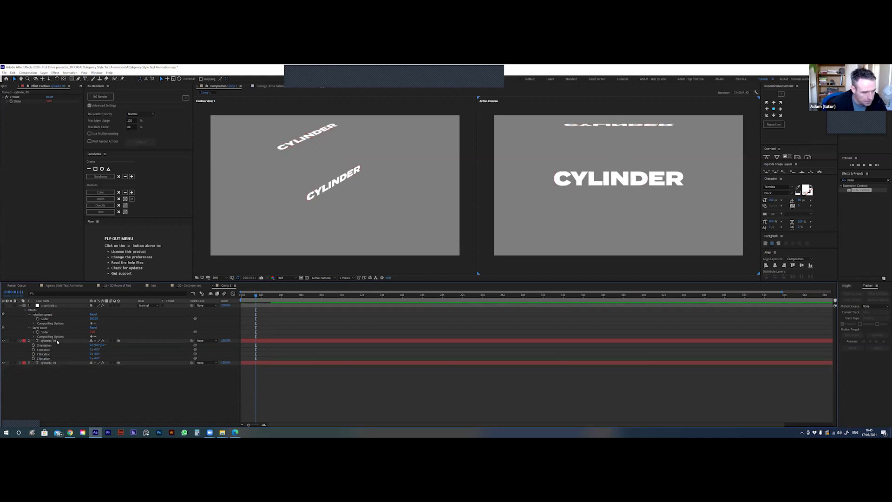
key(Delete)
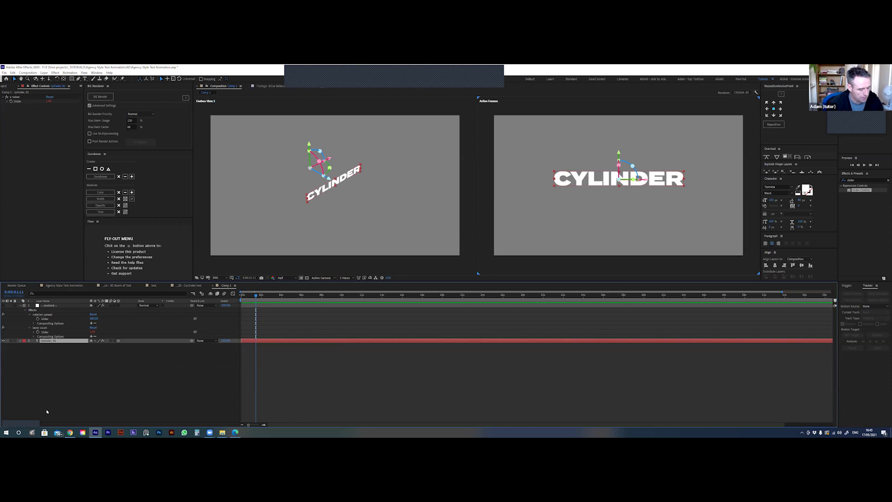
Duplicate the cylinder_01 layer repeatedly until the stack reaches cylinder_19
key(ctrl+d)
key(ctrl+d)
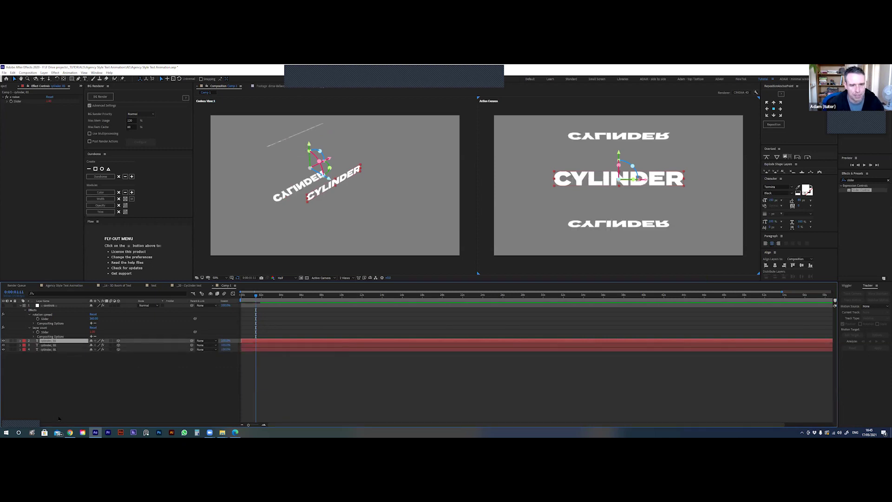
key(ctrl+d)
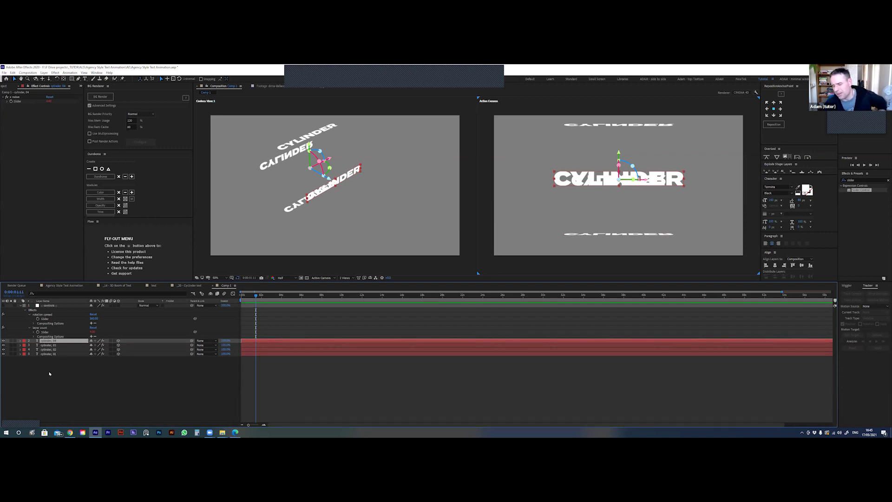
key(ctrl+d)
key(ctrl+d)
key(ctrl+d)
key(ctrl+d)
key(ctrl+d)
key(ctrl+d)
key(ctrl+d)
key(ctrl+d)
key(ctrl+d)
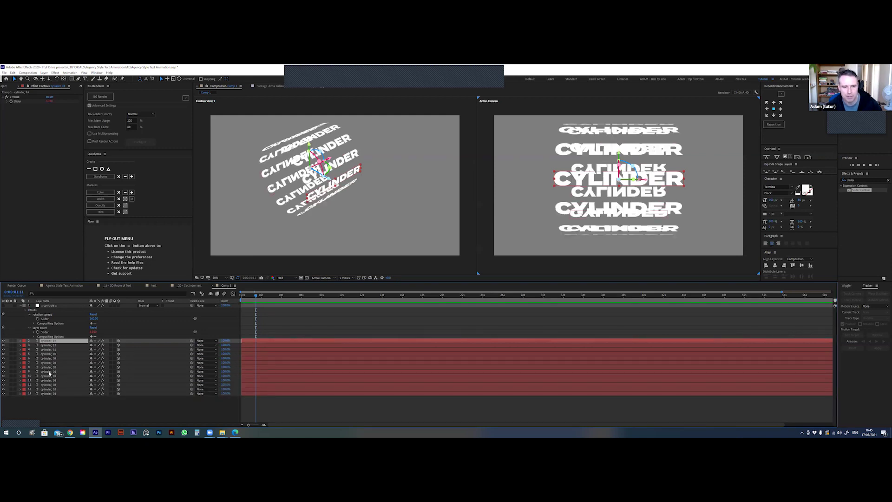
key(ctrl+d)
key(ctrl+d)
key(ctrl+d)
key(ctrl+d)
key(ctrl+d)
key(ctrl+d)
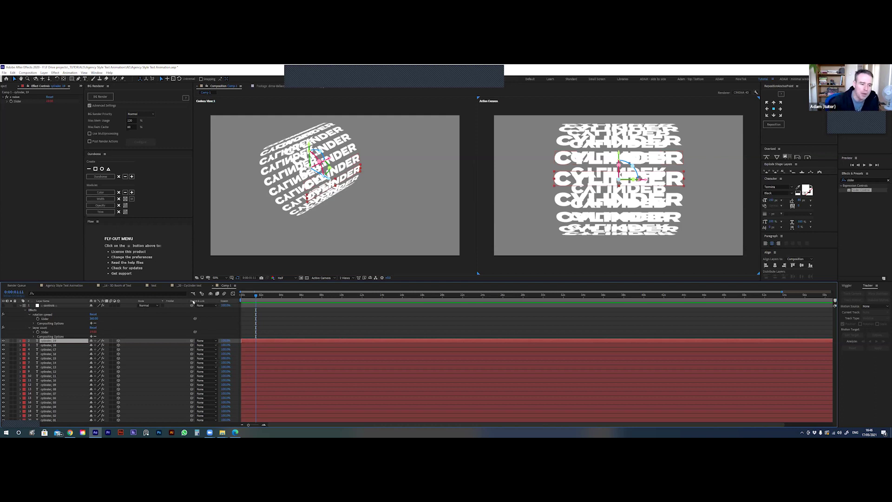
Open the finished Cylinder text composition, hide its shy layers and show the controls layer's effects
click(191, 286)
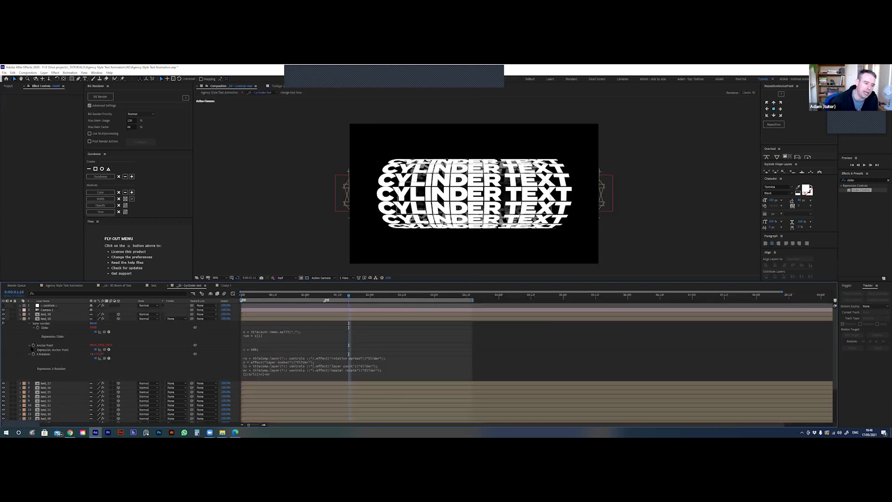
click(211, 294)
click(49, 306)
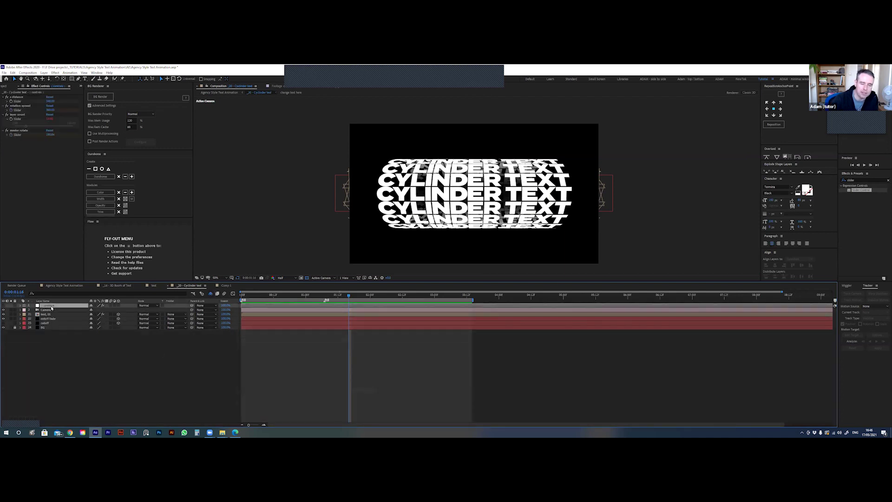
Try a different rotation spread value on the controls layer at a later point in the timeline, and undo it
click(7, 120)
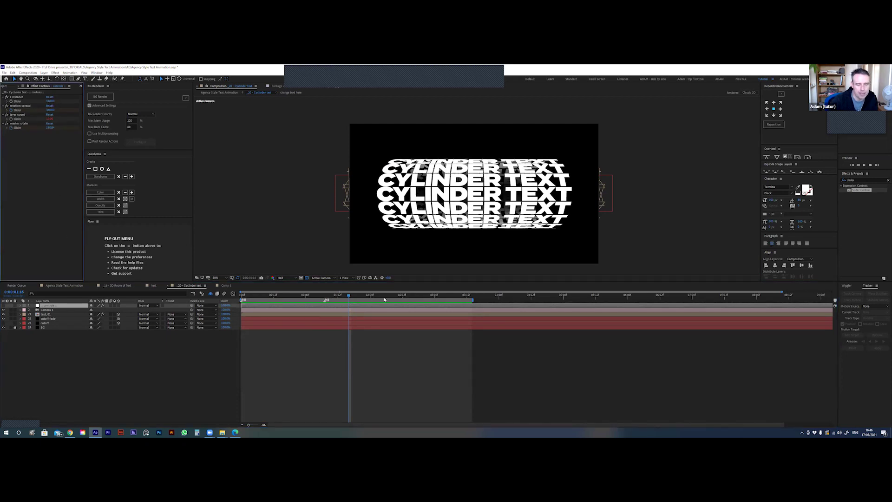
click(395, 294)
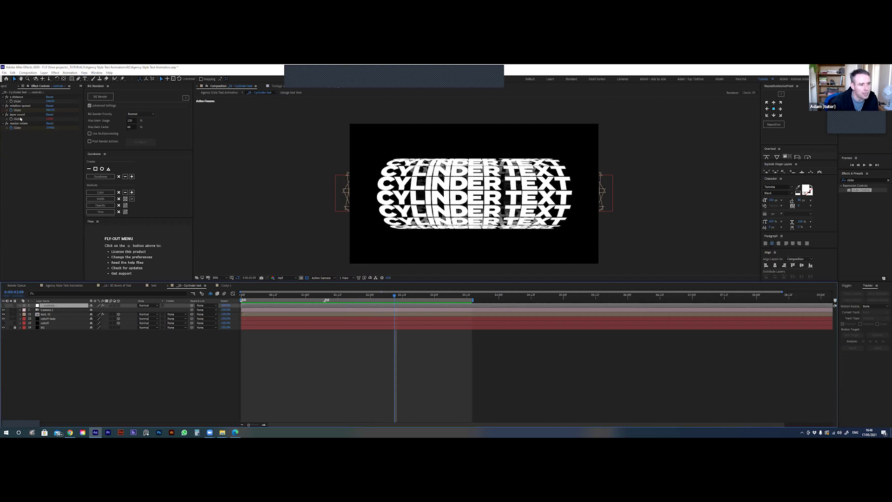
mouse_move(50, 110)
mouse_down()
mouse_move(21, 114)
mouse_move(62, 118)
mouse_move(52, 117)
mouse_up()
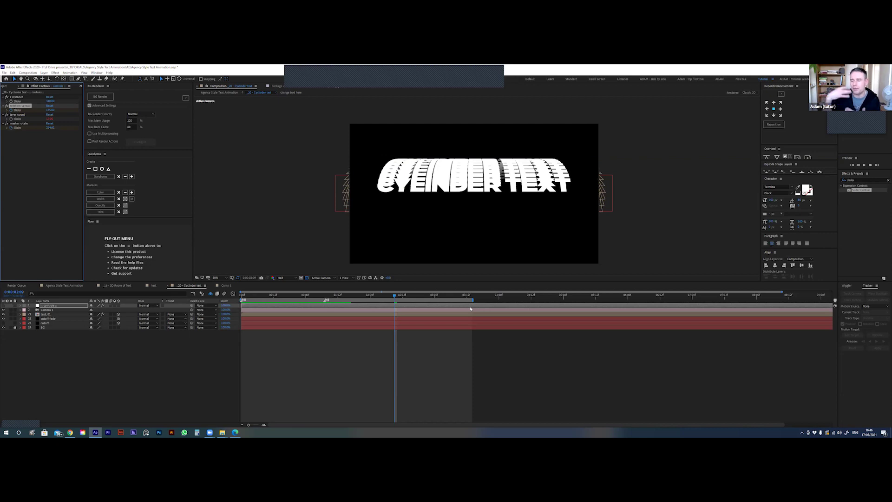
key(ctrl+z)
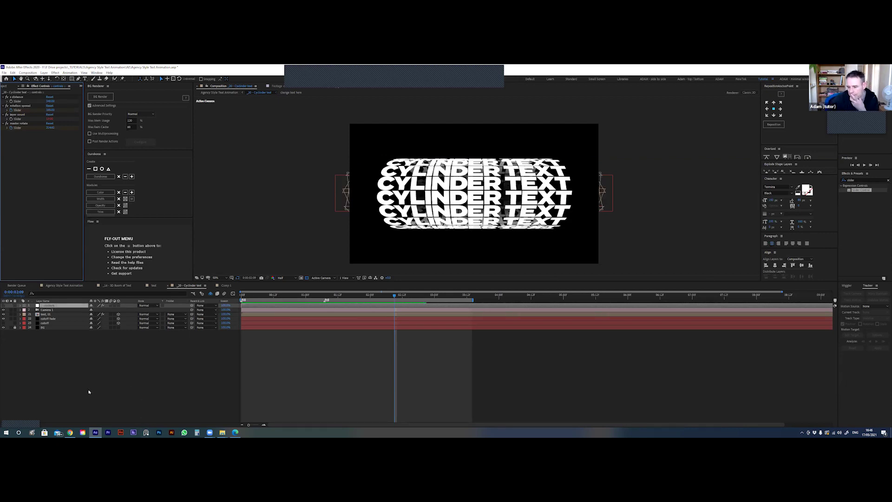
Show the shy text layers again and examine the cylinder near the start of the timeline
click(85, 394)
key(space)
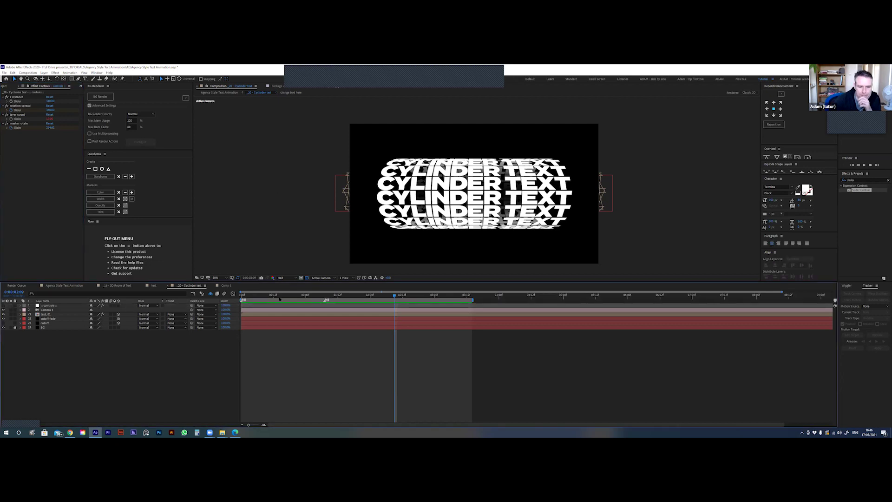
click(211, 294)
click(21, 320)
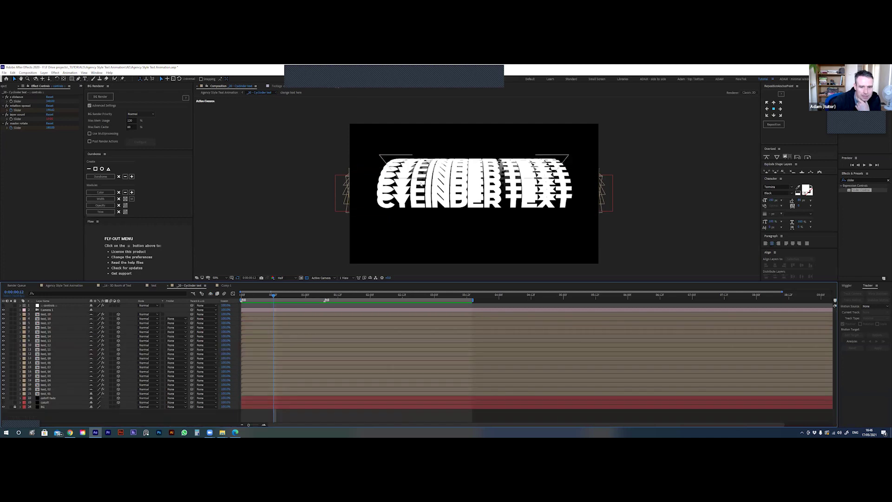
Play the finished Cylinder text animation for reference and return to the Comp 1 composition
key(space)
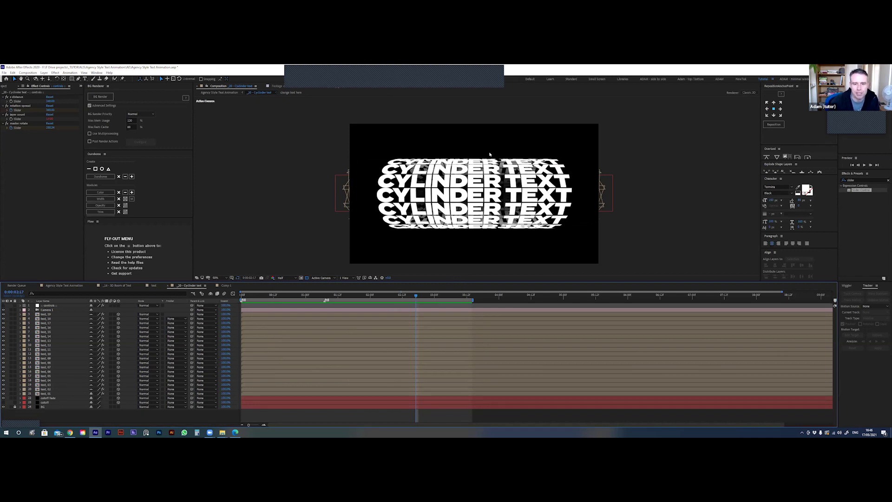
click(226, 286)
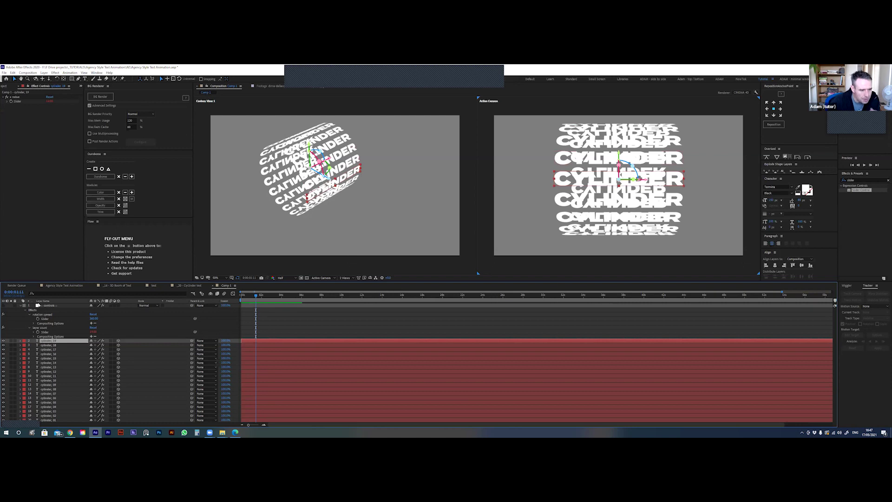
Delete the duplicated layers cylinder_19 through cylinder_02, keeping only cylinder_01 and the controls layer
key(ctrl+Up)
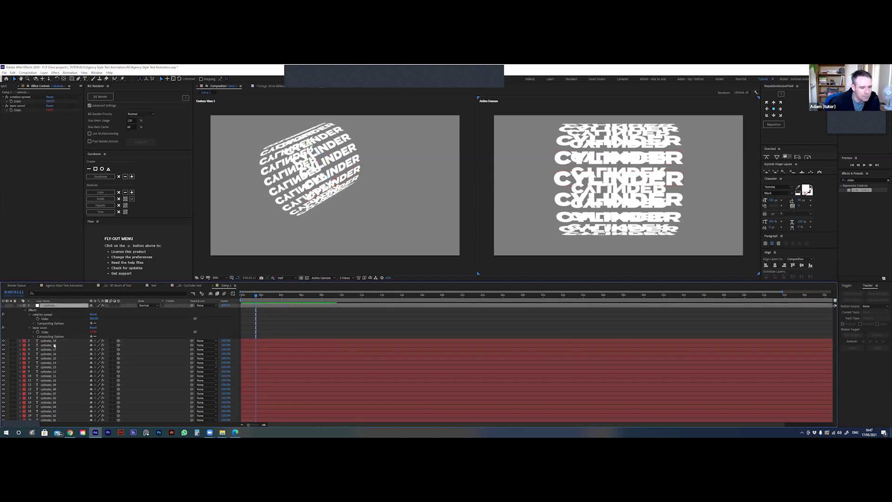
key(ctrl+Down)
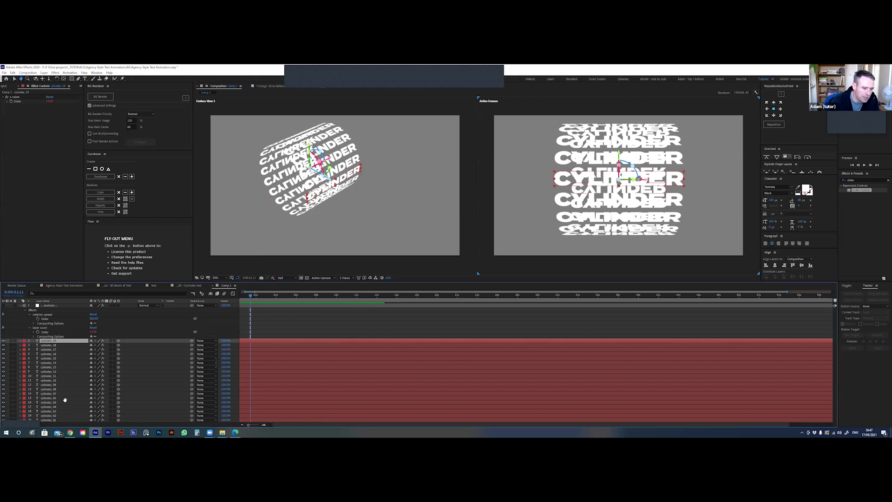
shift+click(57, 412)
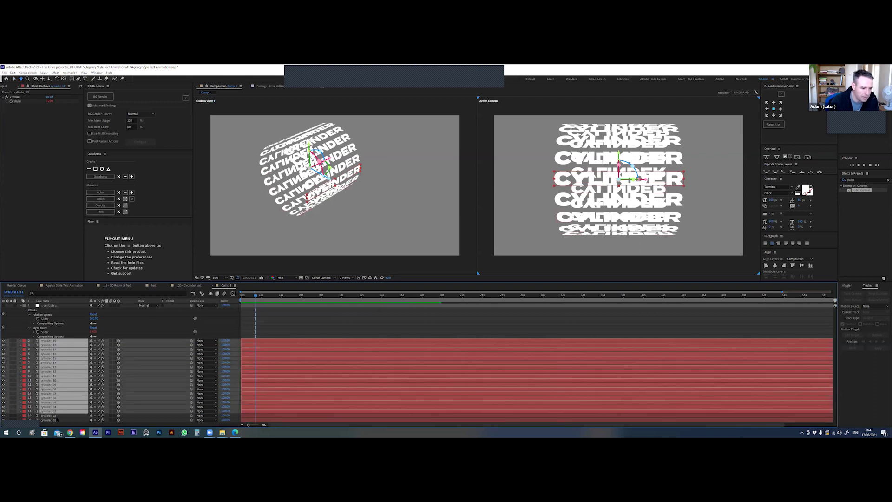
shift+click(56, 417)
click(48, 319)
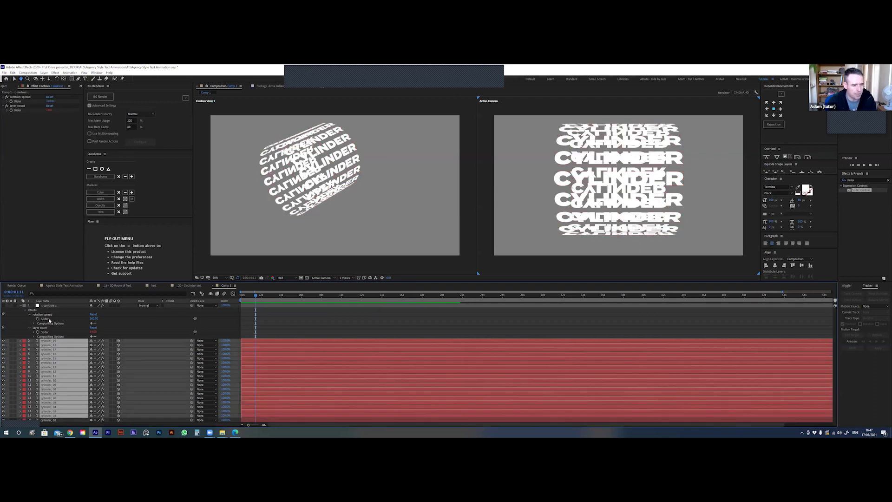
key(Delete)
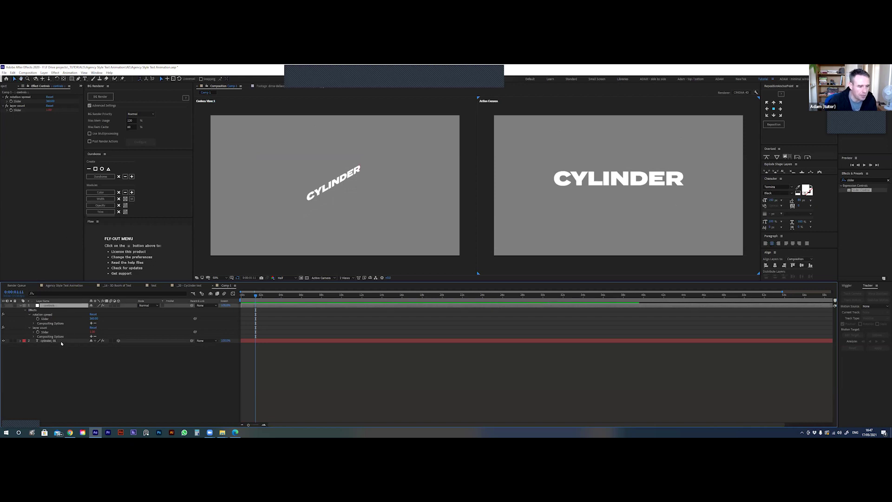
Review the expressions on the cylinder_01 layer and show its Anchor Point property
click(61, 342)
key(e)
key(e)
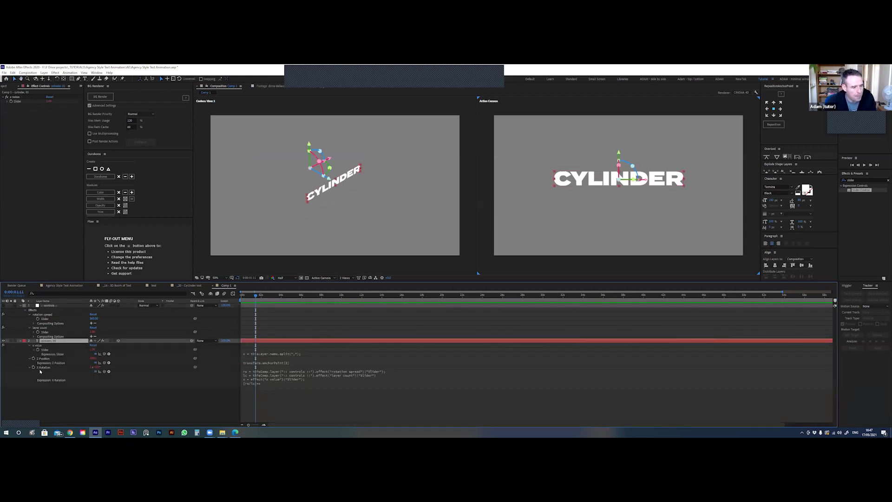
click(45, 398)
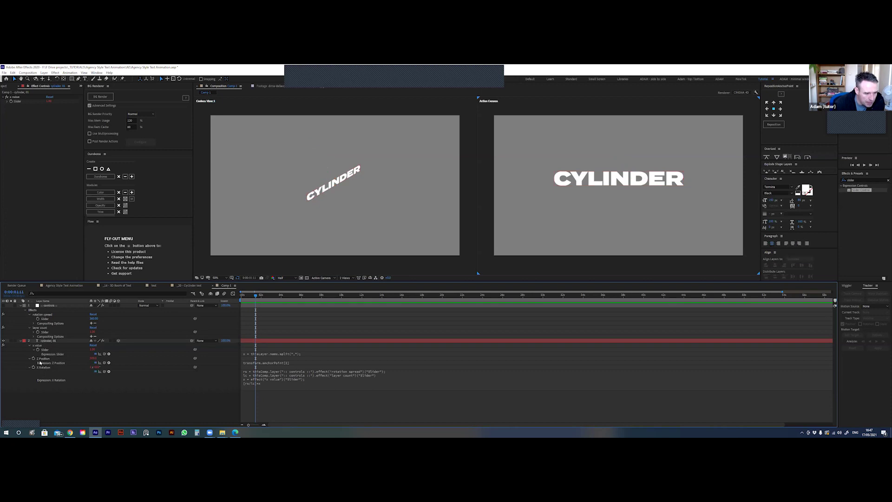
click(45, 342)
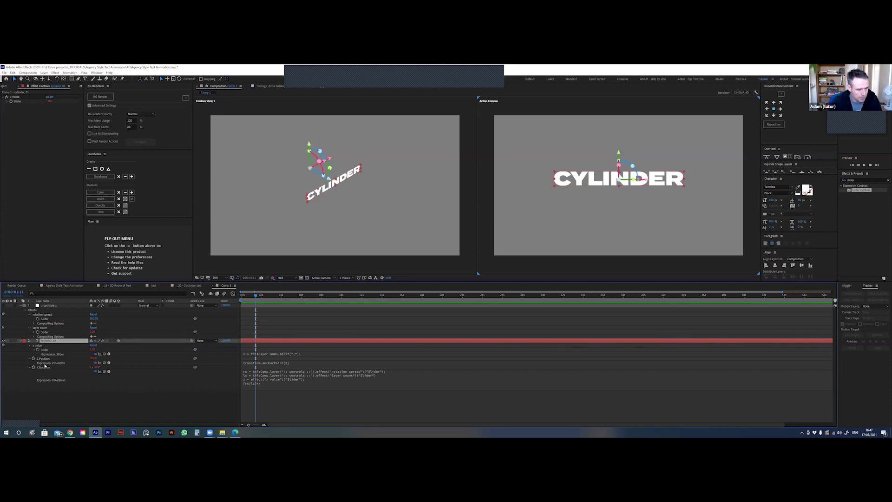
key(a)
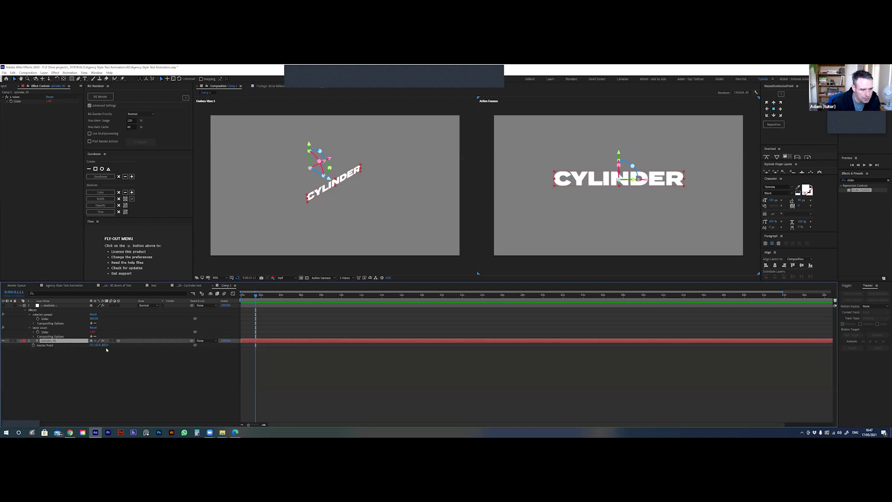
key(F2)
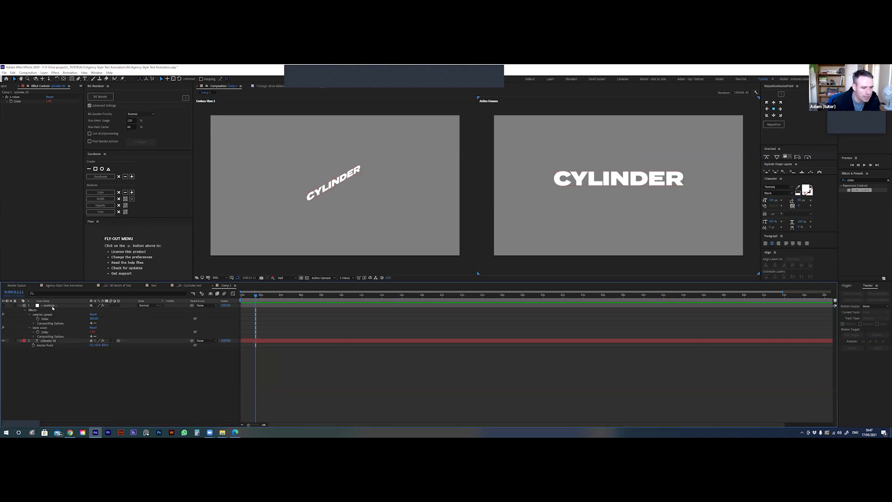
Add a Slider Control named z depth to the controls layer and enter its slider value
click(52, 306)
drag(859, 190, 21, 112)
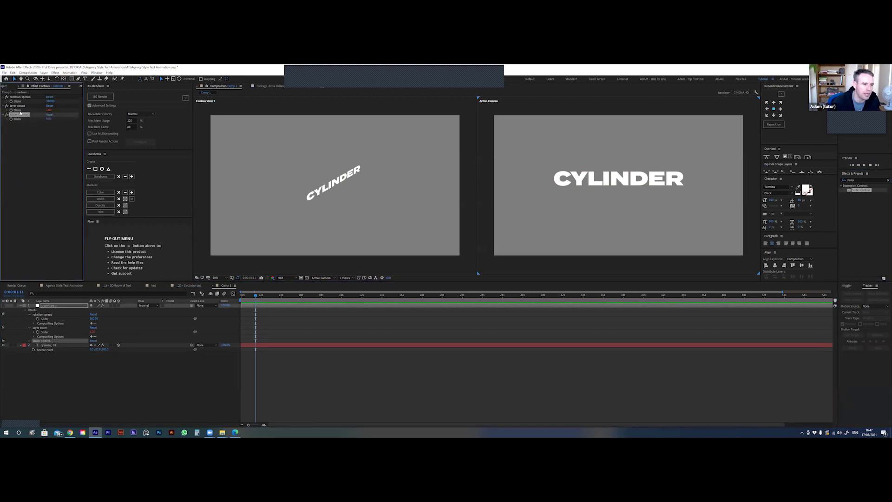
key(Return)
text(anc)
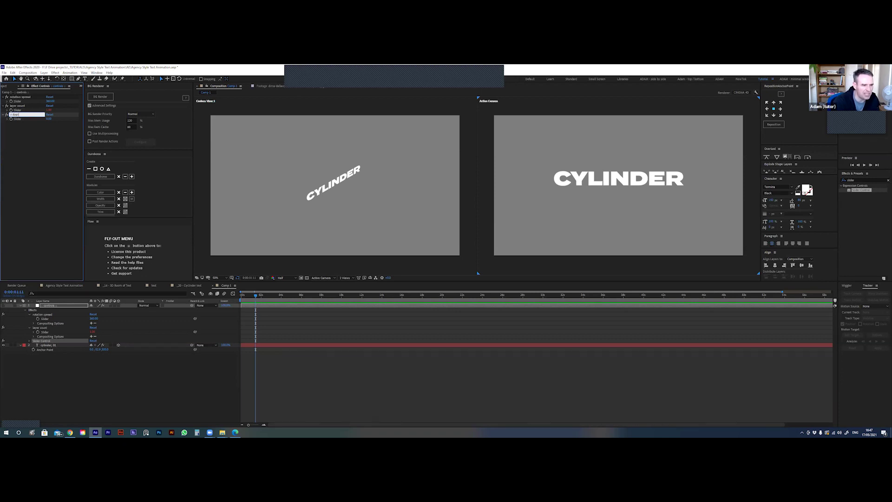
key(Return)
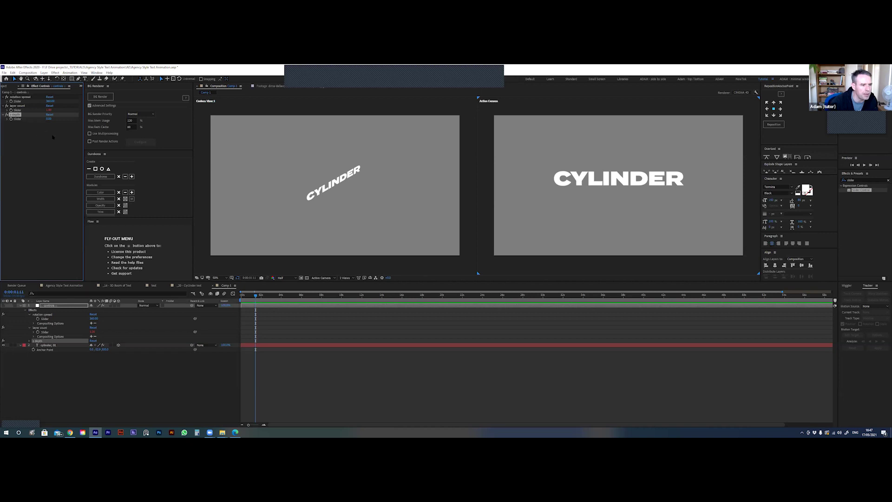
click(49, 120)
click(50, 119)
key(Return)
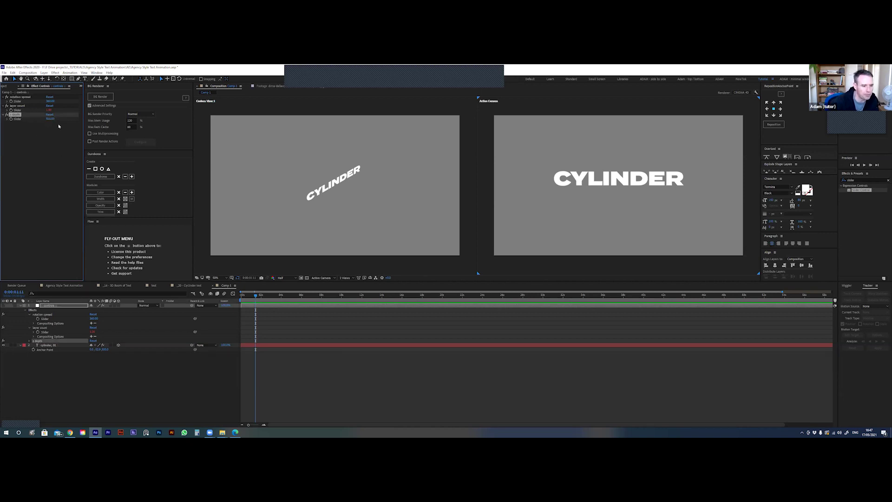
Enable an expression on the cylinder_01 layer's Anchor Point and expand the z depth slider on the controls layer
click(54, 349)
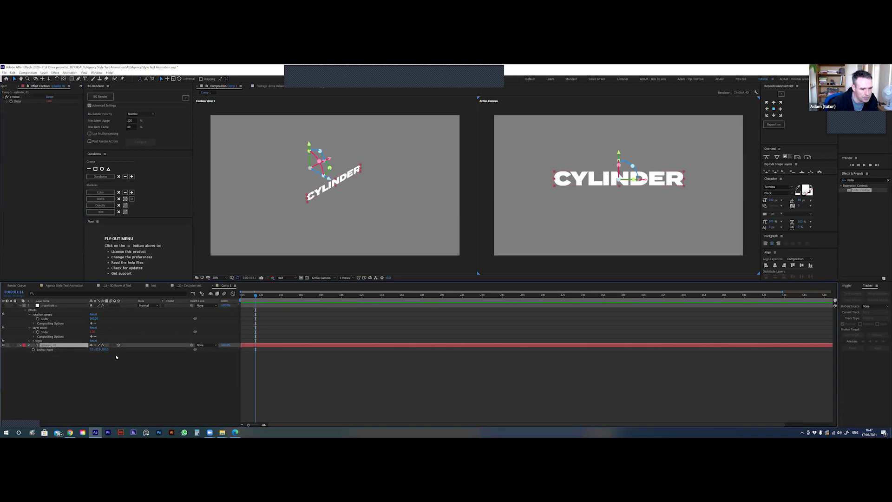
alt+click(34, 351)
click(34, 379)
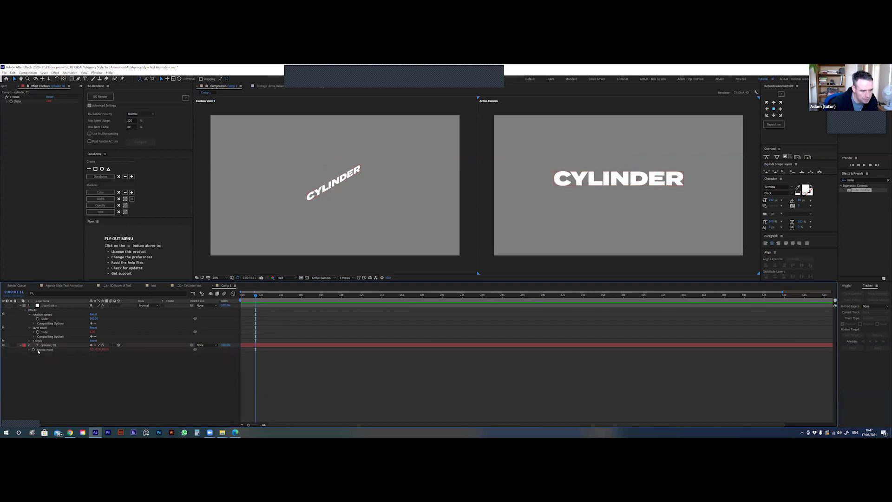
click(189, 287)
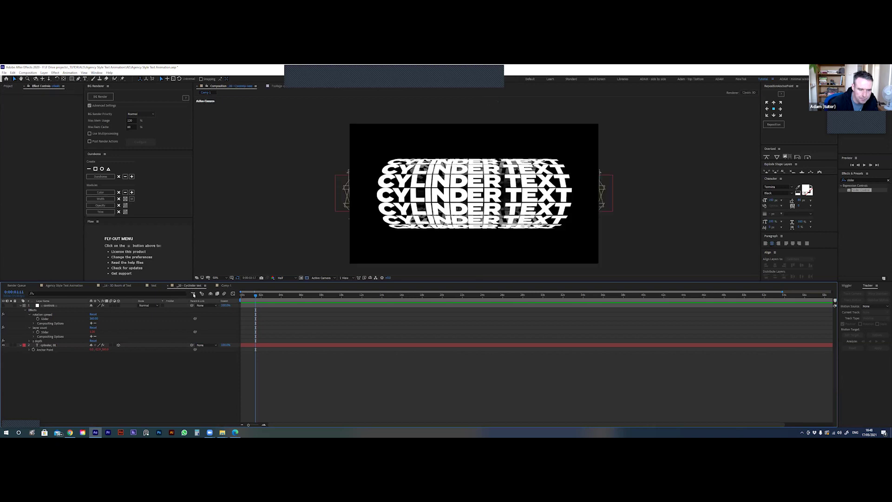
click(226, 286)
click(50, 346)
alt+click(32, 350)
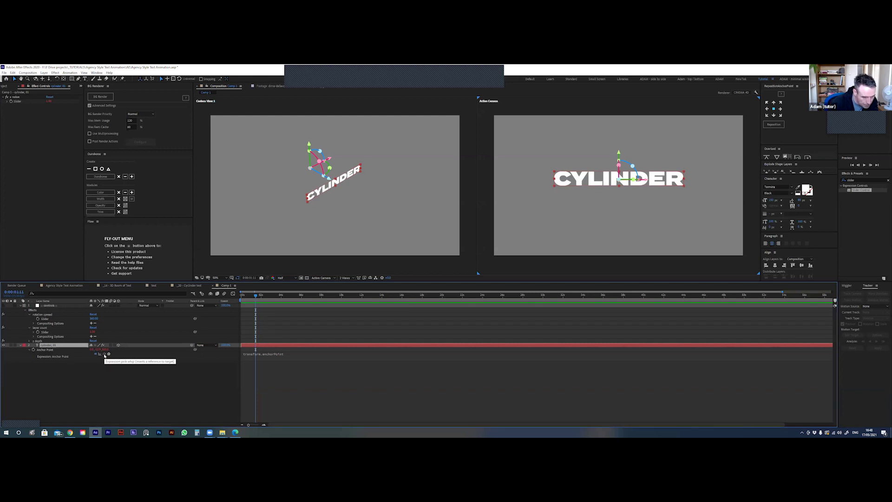
click(278, 351)
click(273, 356)
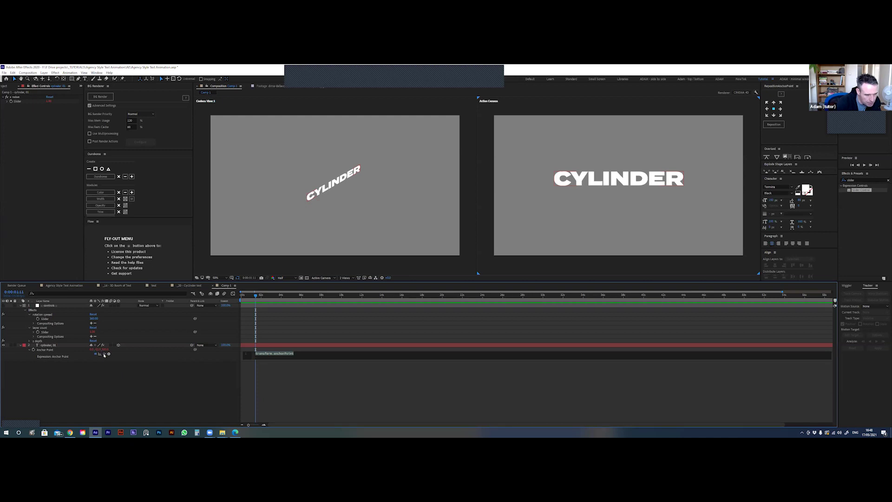
click(29, 342)
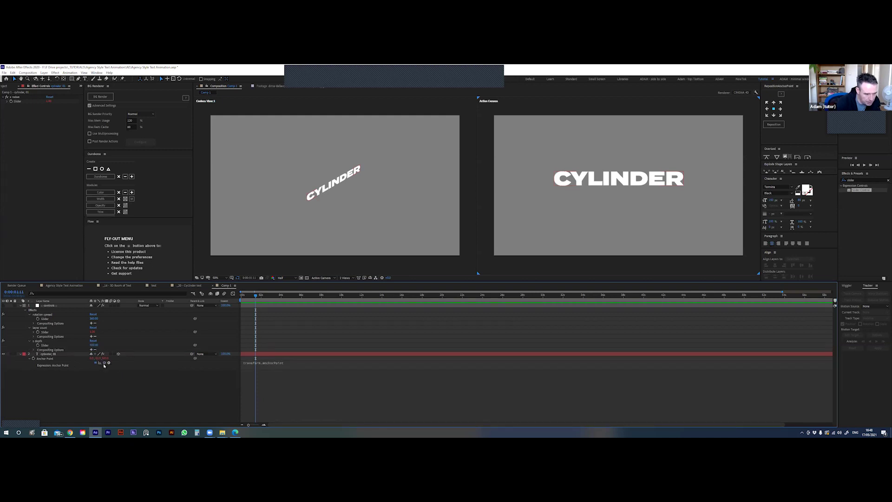
Try linking the Anchor Point expression to the z depth slider, with value for both the x and y components
drag(95, 362, 92, 346)
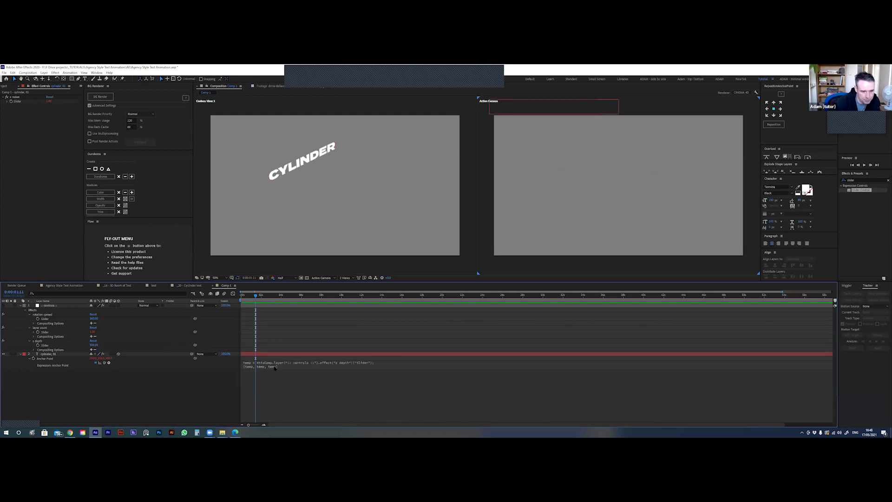
click(259, 367)
click(264, 368)
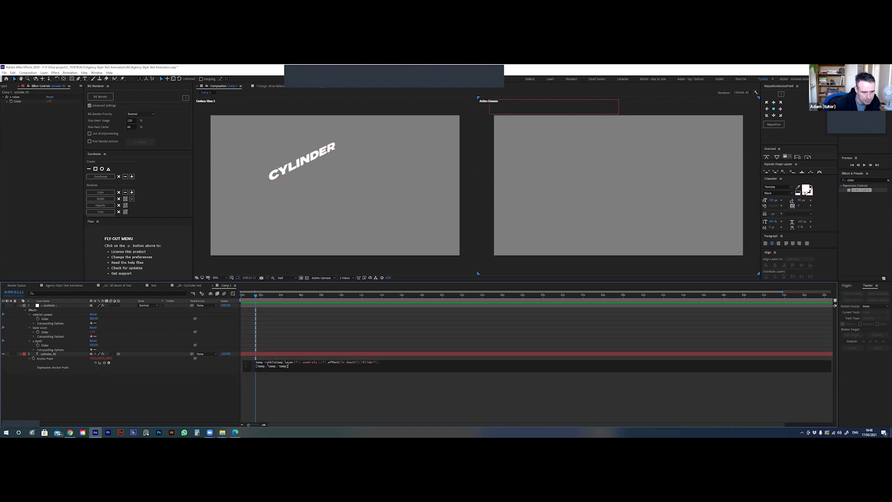
double_click(262, 367)
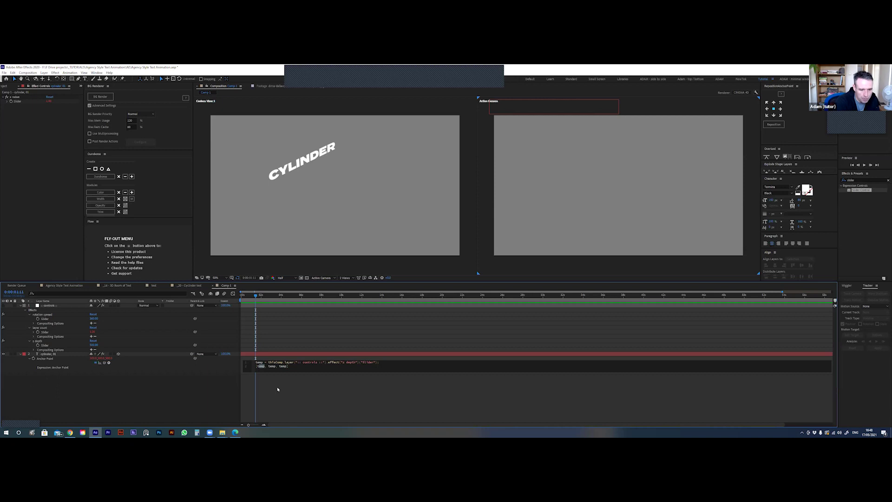
text(valu)
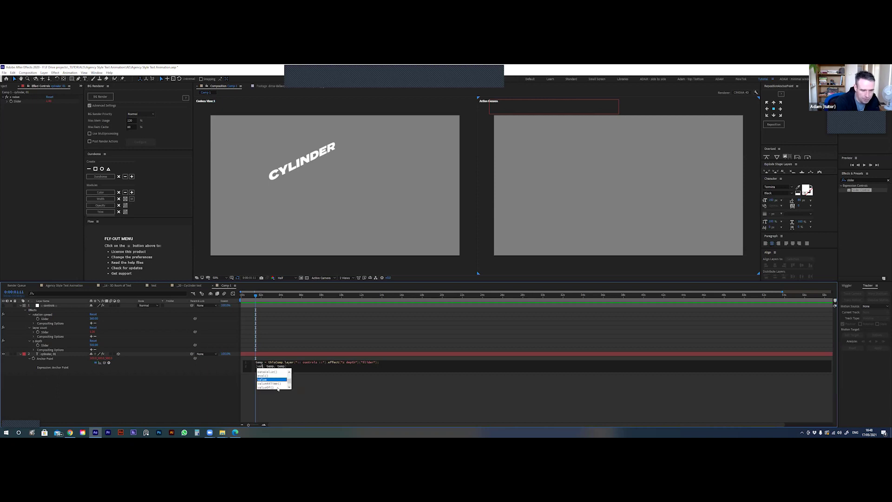
key(Return)
key(Delete)
key(Delete)
key(Delete)
key(Delete)
key(Delete)
key(Delete)
text(valu)
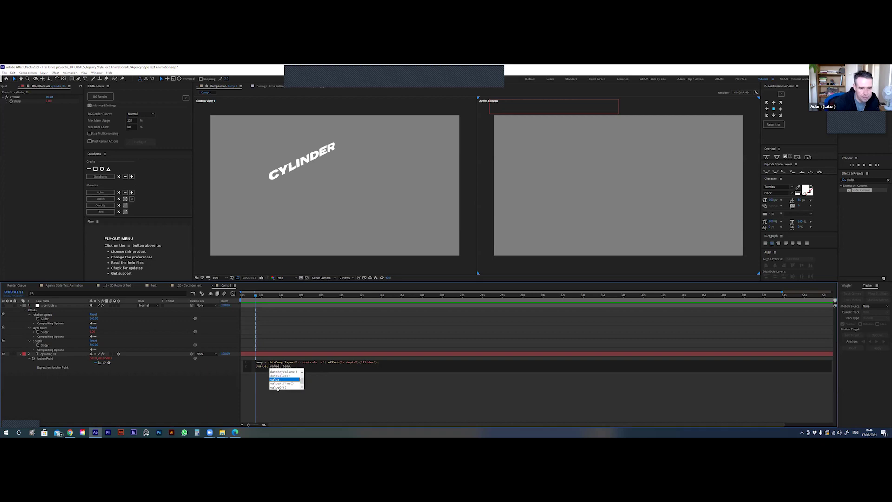
click(188, 405)
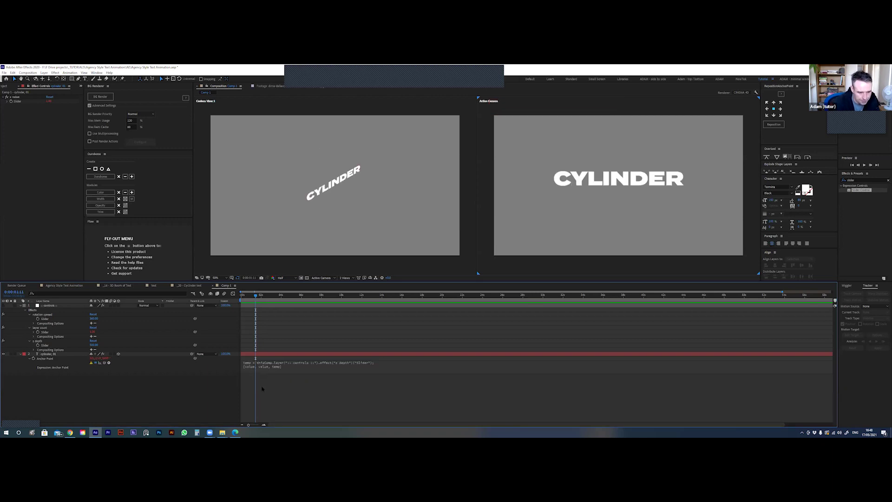
Undo the Anchor Point expression edits back to the default transform.anchorPoint expression
key(ctrl+z)
key(ctrl+z)
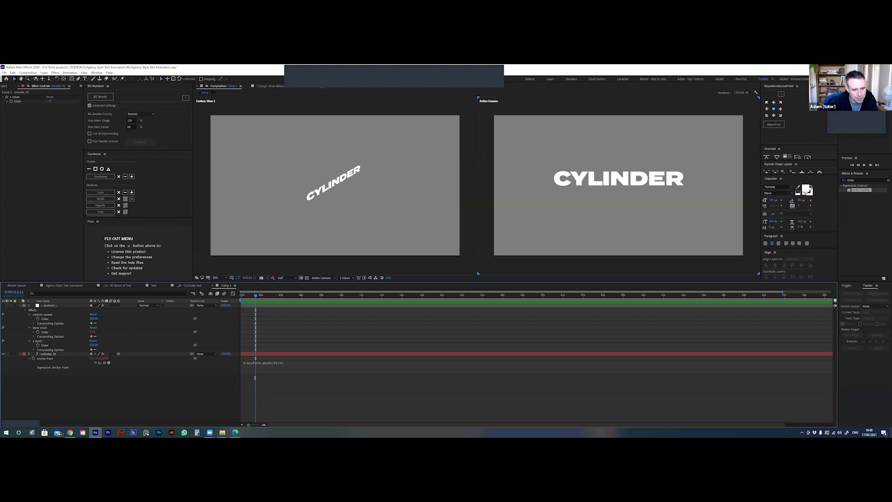
click(95, 358)
drag(97, 358, 99, 360)
key(ctrl+z)
click(91, 392)
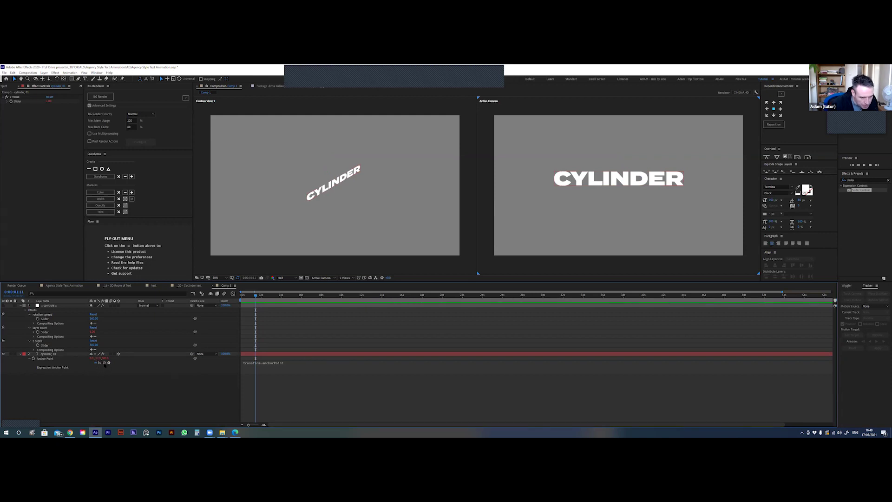
Link cylinder_01's Anchor Point expression to the z depth slider and set its x component to 0
drag(104, 363, 94, 346)
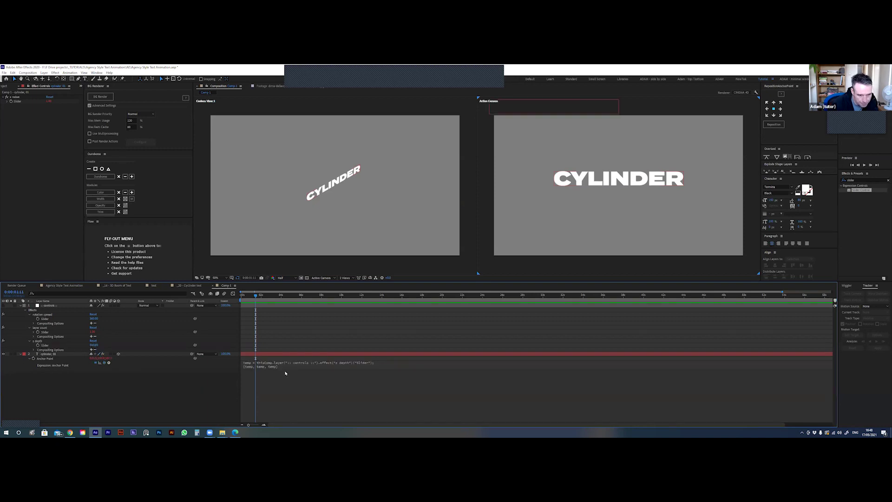
click(259, 367)
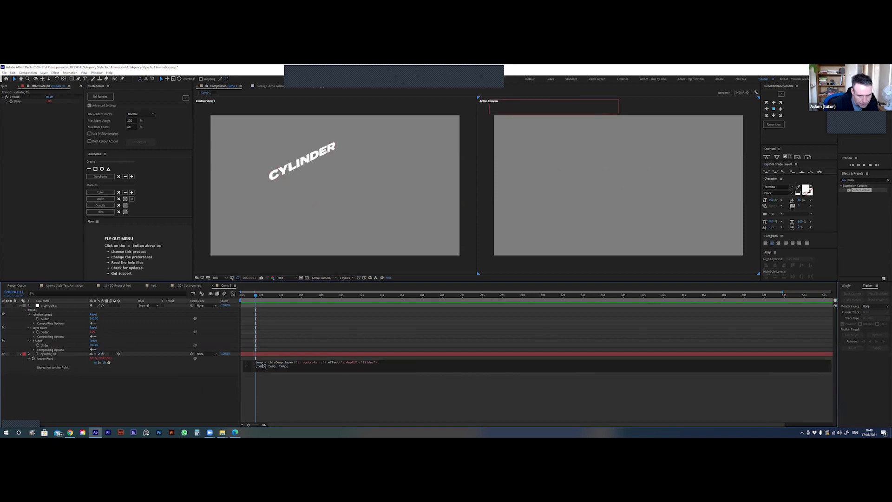
text(0)
click(268, 382)
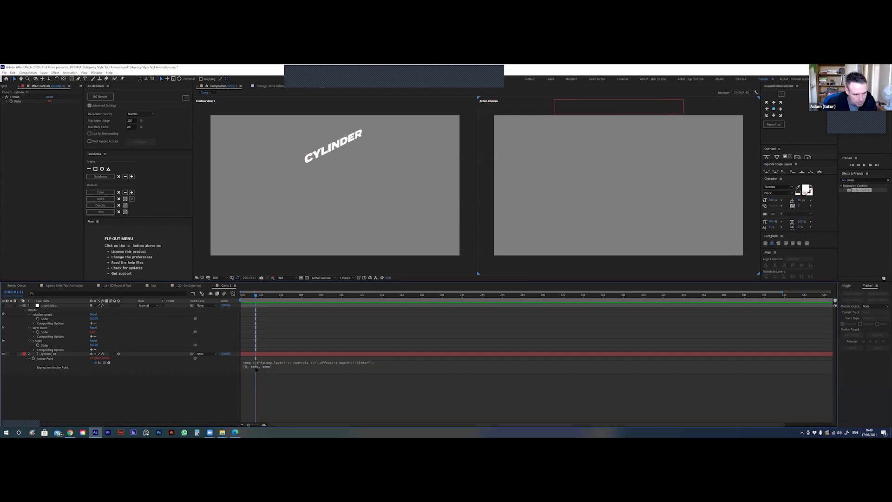
Set the y component of the Anchor Point expression to 1, so its output reads [0, 1, temp]
click(257, 368)
click(275, 379)
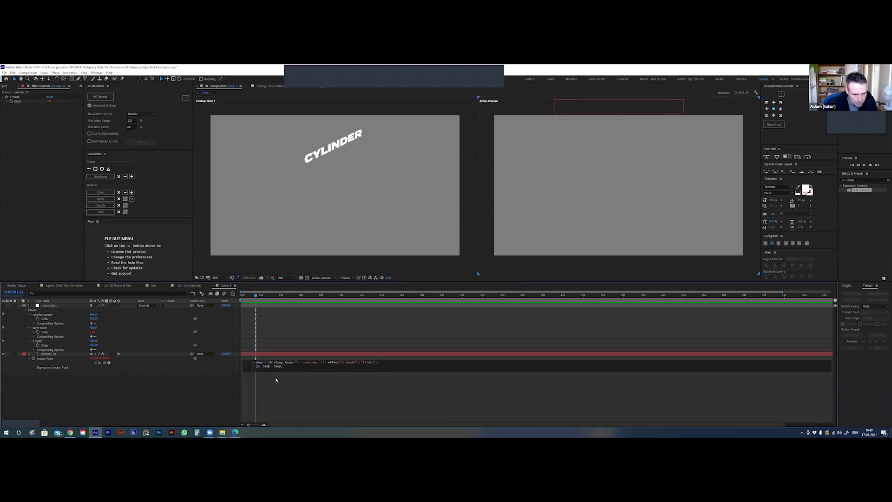
key(BackSpace)
key(BackSpace)
key(BackSpace)
key(BackSpace)
text(1)
click(283, 401)
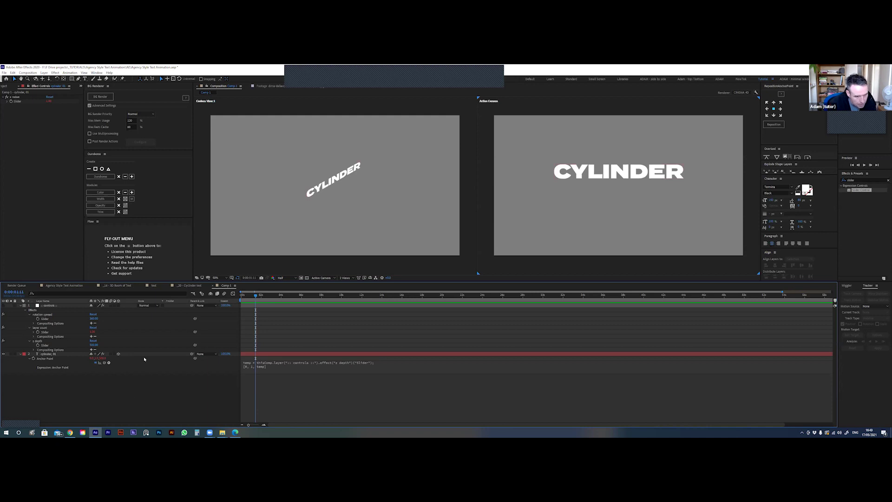
Undo the recent Anchor Point expression edits on cylinder_01 until the default transform.anchorPoint expression is back
key(ctrl+z)
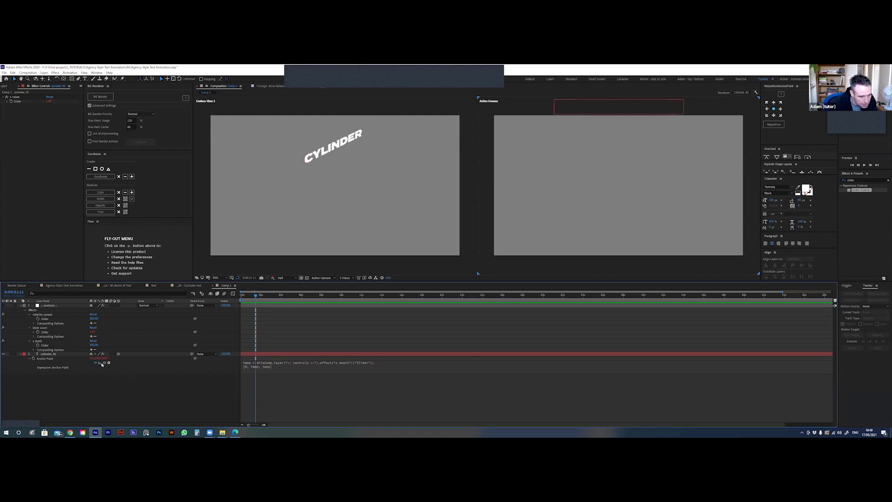
key(ctrl+z)
key(ctrl+z)
key(ctrl+z)
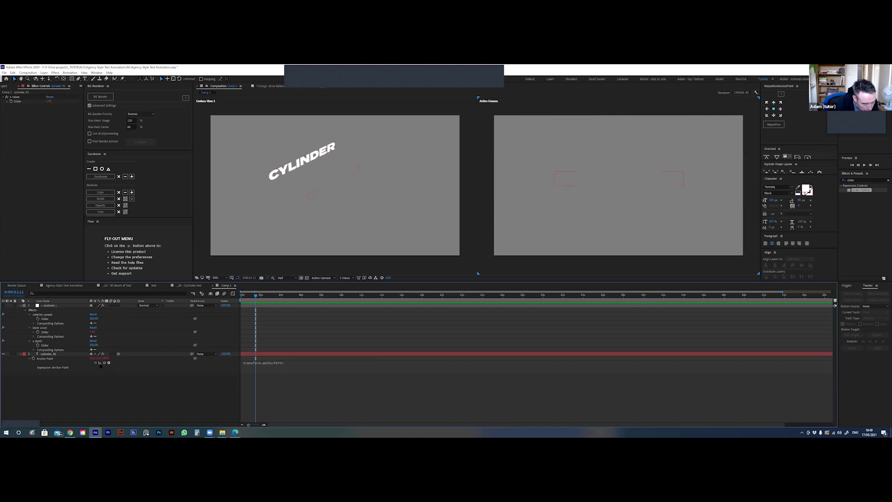
Copy cylinder_01's y anchor value, link its Anchor Point expression to the z depth slider and set the x component to 0
click(100, 358)
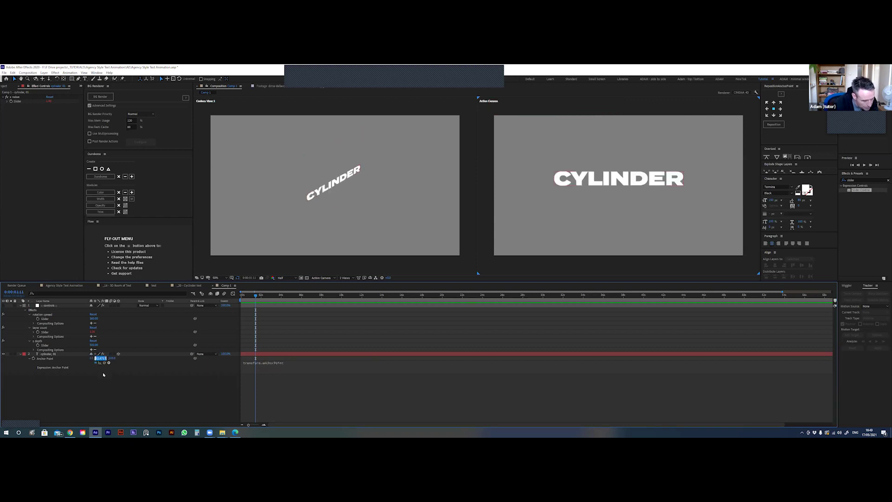
click(98, 375)
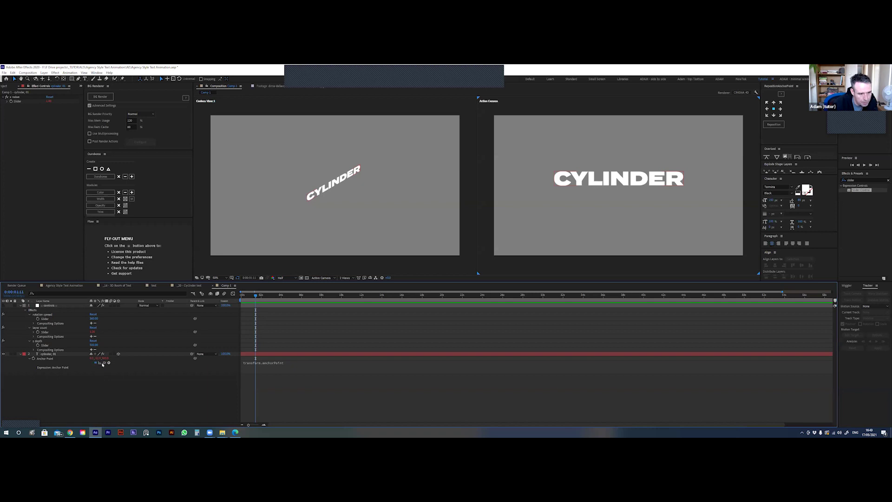
drag(103, 362, 92, 347)
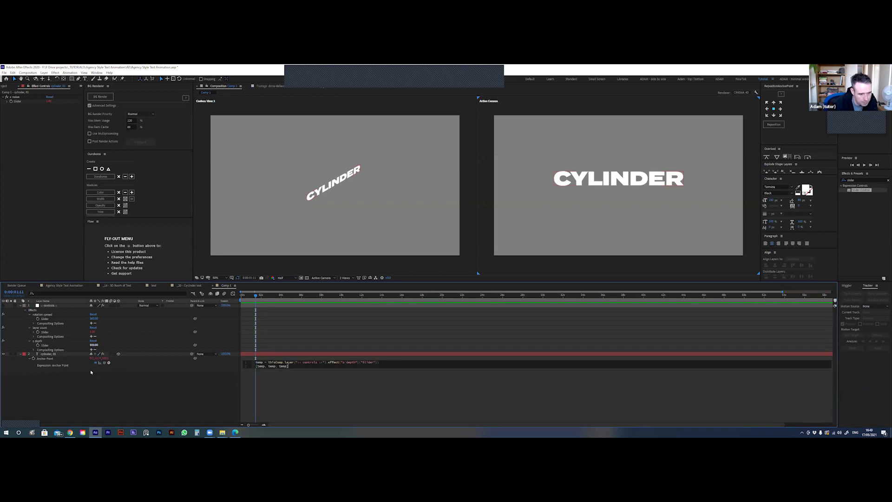
click(264, 366)
key(BackSpace)
key(BackSpace)
key(BackSpace)
key(BackSpace)
text(0)
Replace the y component of the Anchor Point expression with the layer's copied y anchor value, keeping temp for z
click(270, 366)
key(BackSpace)
key(BackSpace)
key(BackSpace)
key(BackSpace)
text(-52.6717)
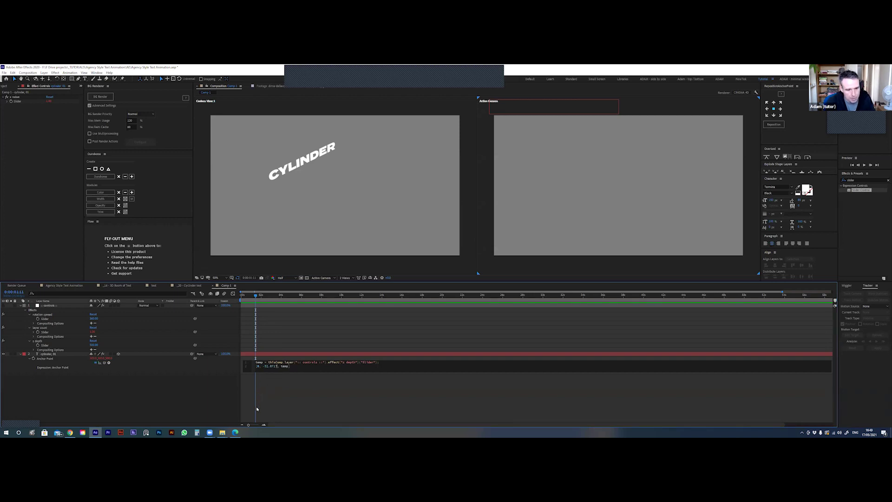
click(257, 411)
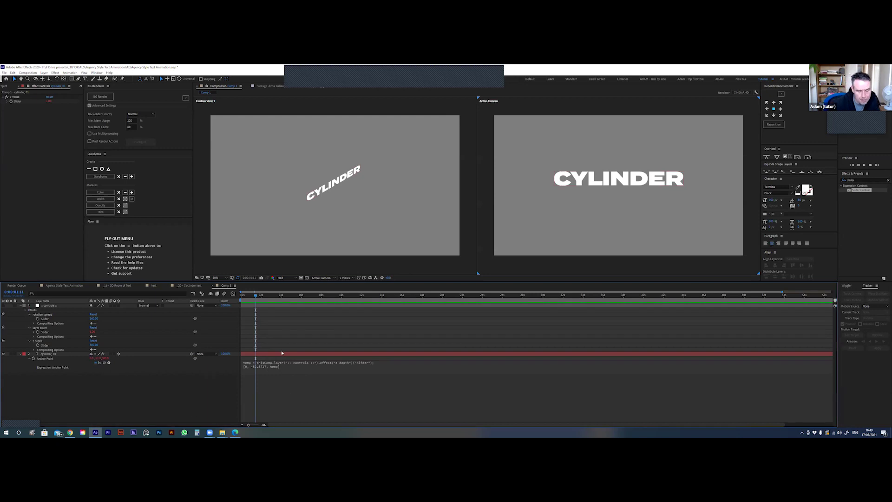
Test the z depth slider against cylinder_01's anchor point and set it to 400
click(54, 355)
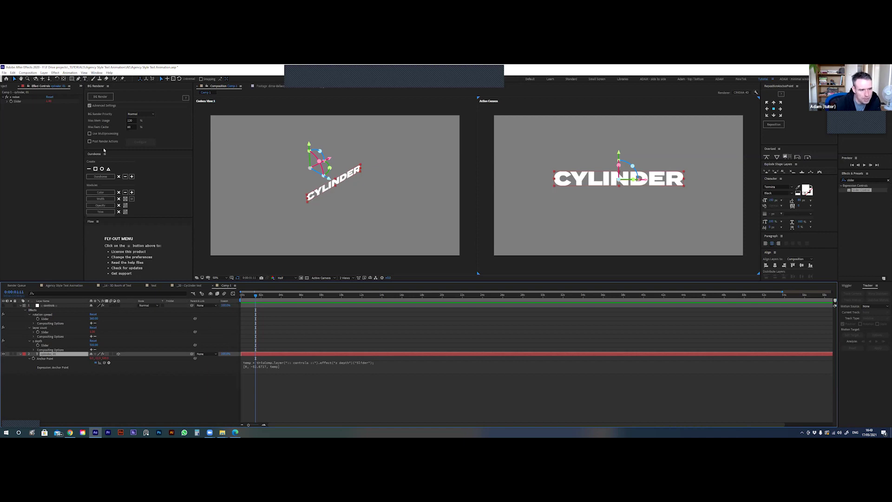
drag(93, 345, 174, 335)
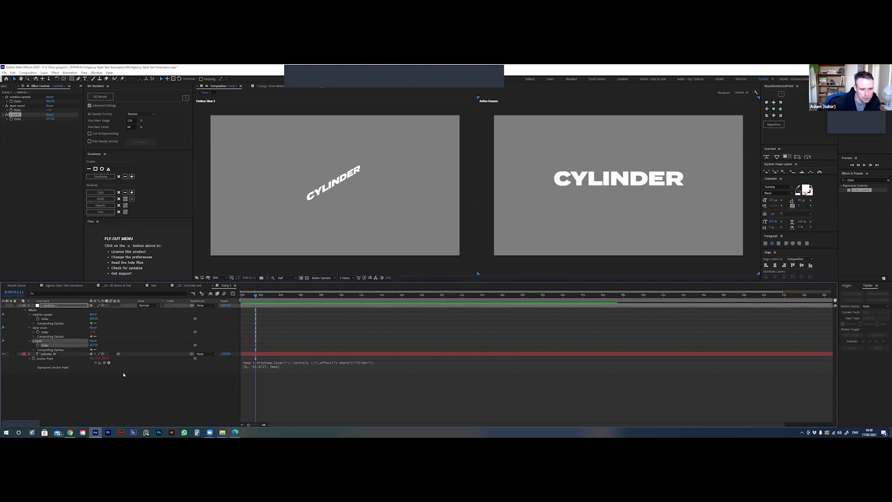
click(302, 354)
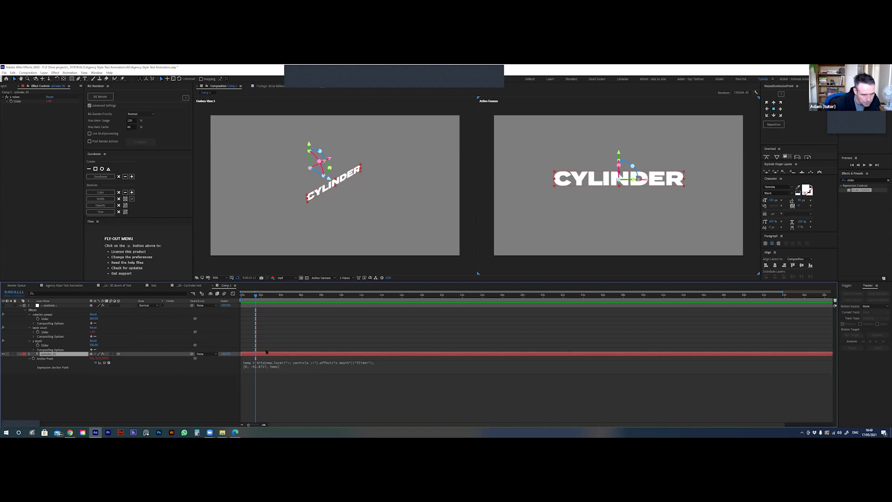
click(94, 345)
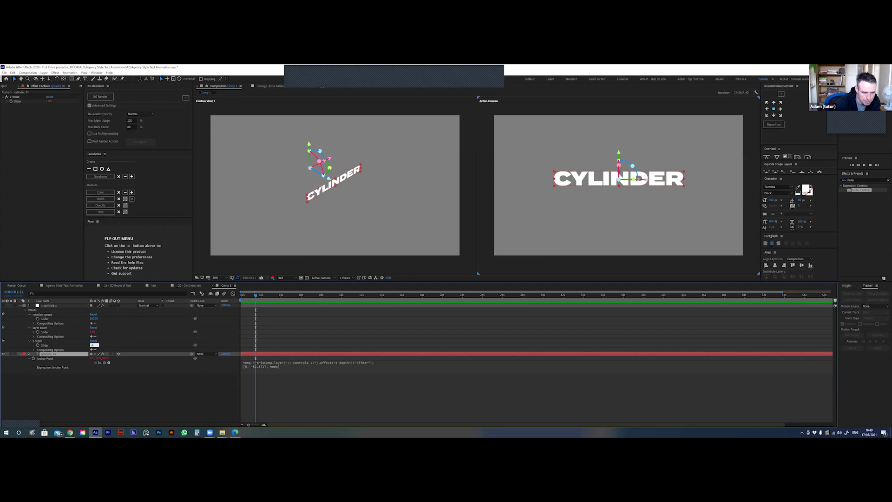
key(Return)
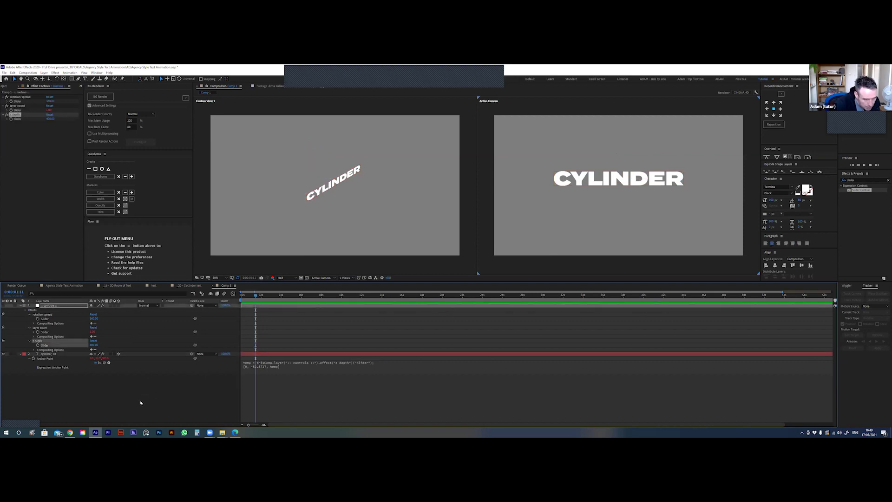
click(85, 396)
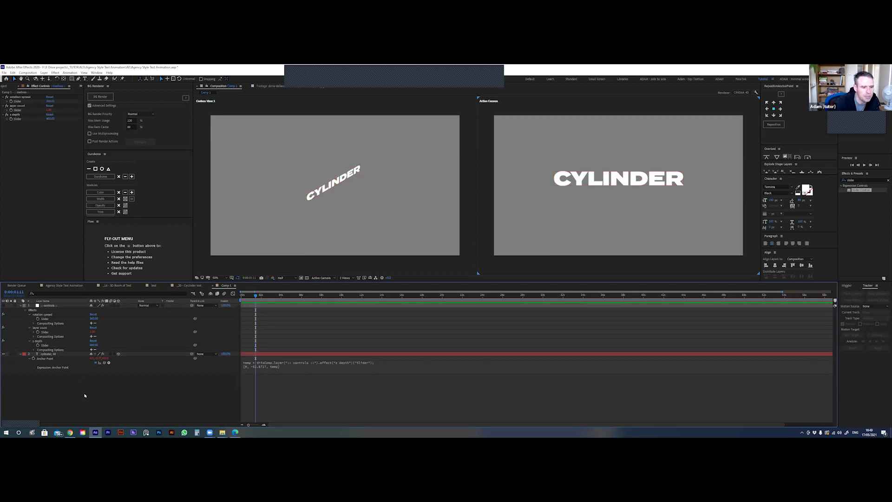
Duplicate the cylinder_01 text layer repeatedly until the stack reaches cylinder_19
click(54, 354)
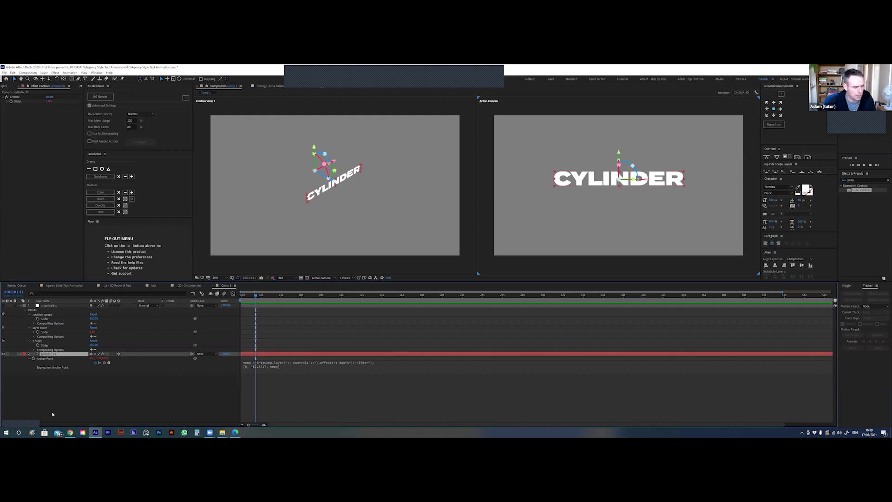
key(ctrl+d)
key(ctrl+d)
key(ctrl+d)
key(ctrl+d)
key(ctrl+d)
key(ctrl+d)
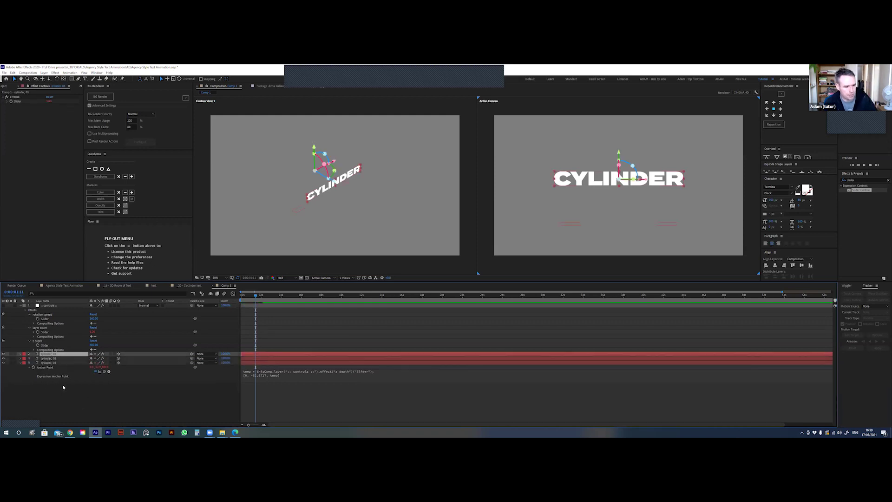
key(ctrl+d)
key(ctrl+d)
key(ctrl+d)
key(ctrl+d)
key(ctrl+d)
key(ctrl+d)
key(ctrl+d)
key(ctrl+d)
key(ctrl+d)
key(ctrl+d)
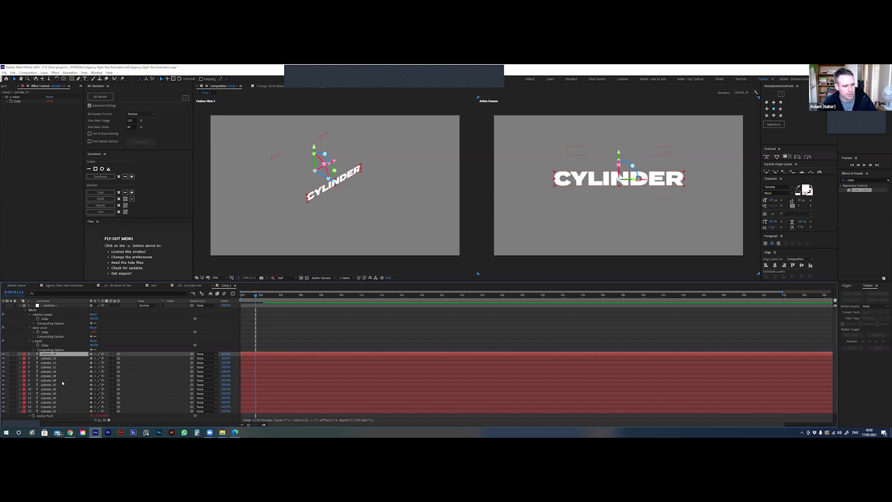
key(ctrl+d)
key(ctrl+d)
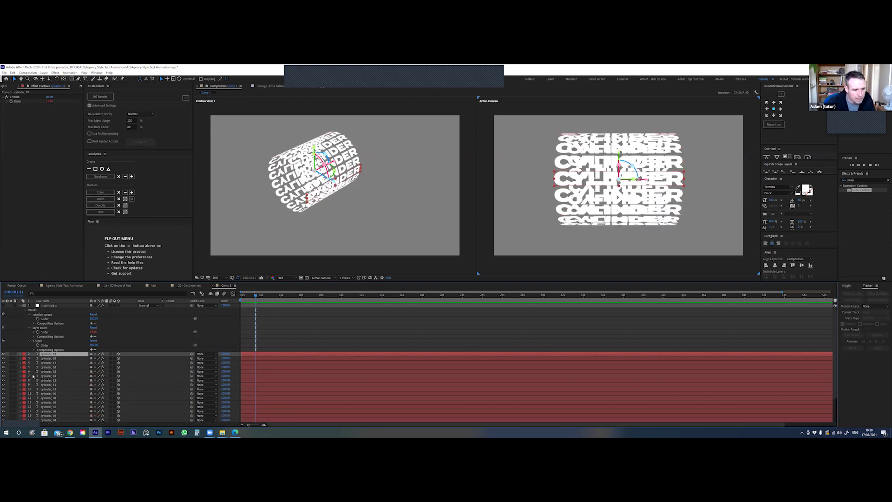
Tighten the text cylinder by setting the z depth slider to 300, and refine it to 320
click(95, 345)
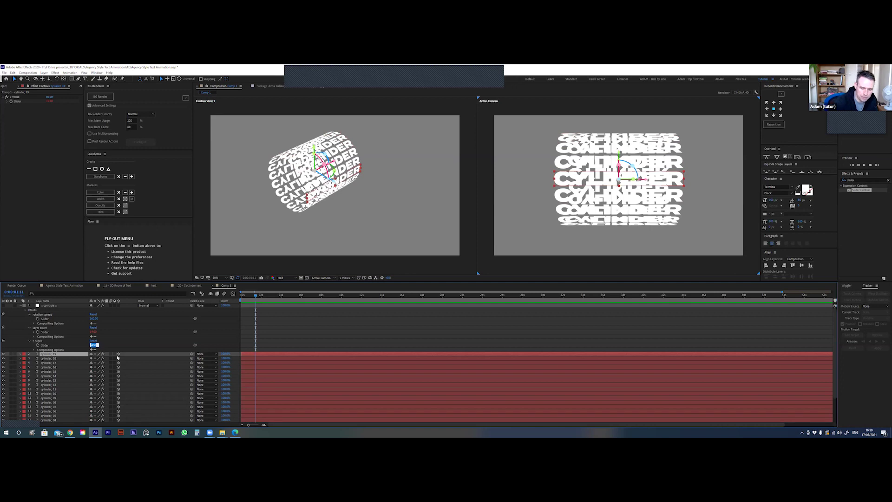
text(300)
key(Return)
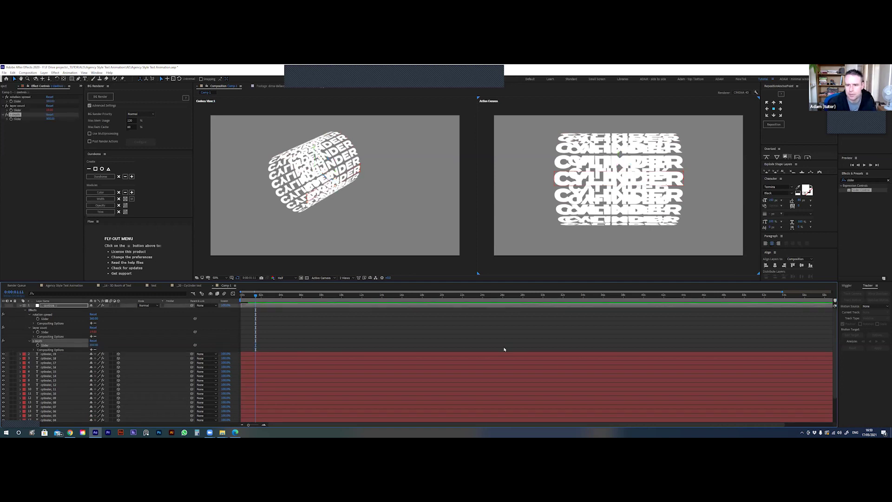
click(94, 345)
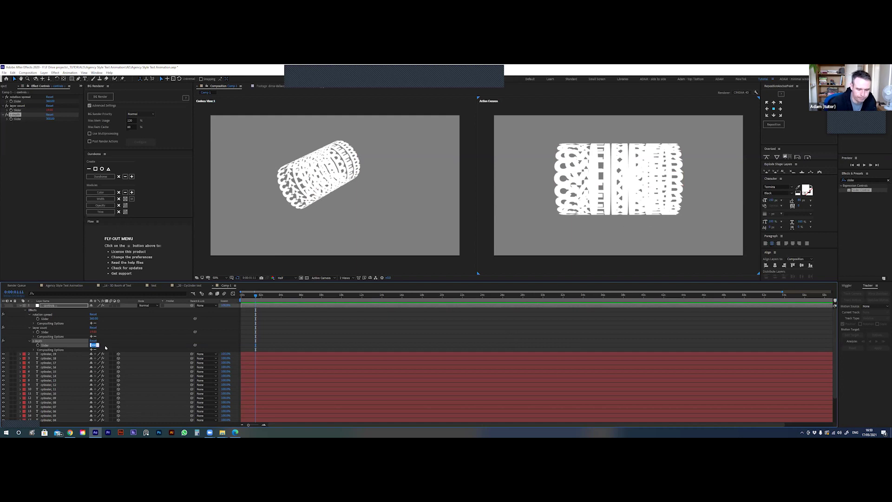
text(320)
key(Return)
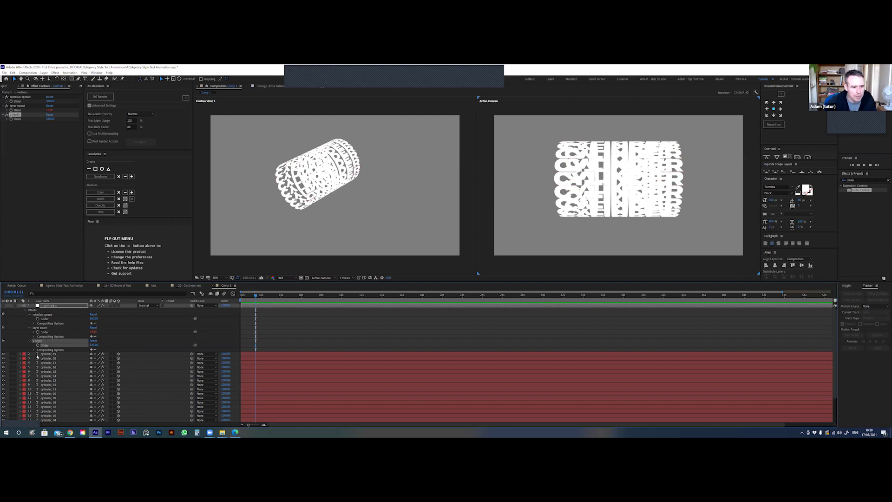
click(592, 167)
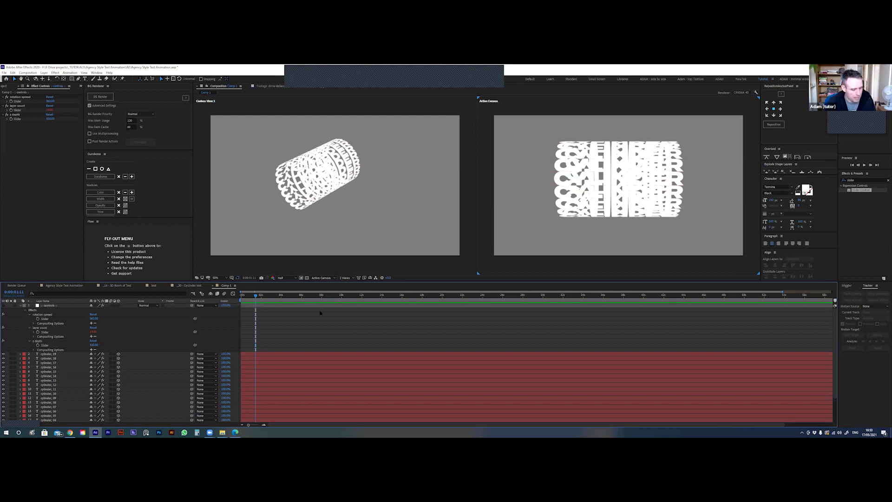
Change the composition's background color to black (000000)
key(ctrl+k)
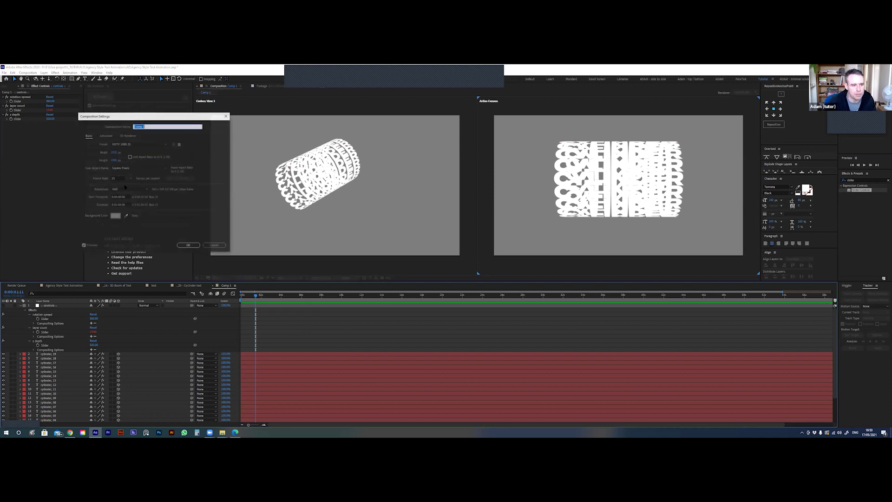
click(116, 216)
text(000000)
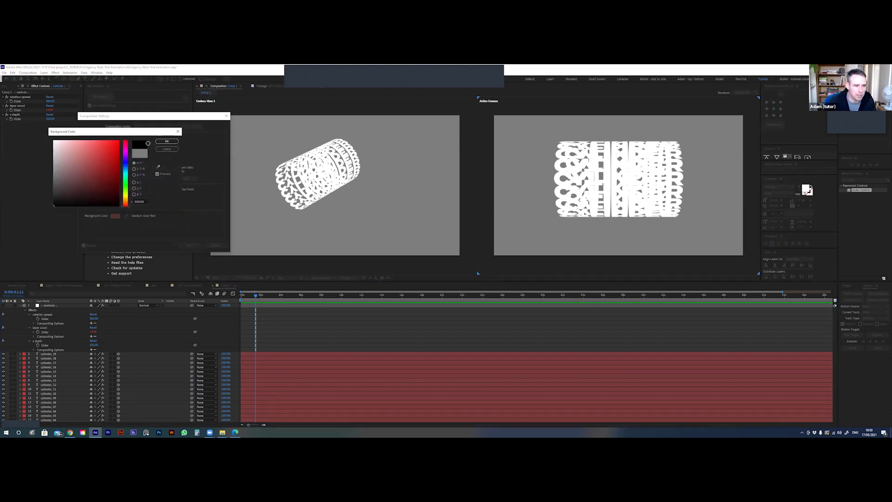
click(167, 142)
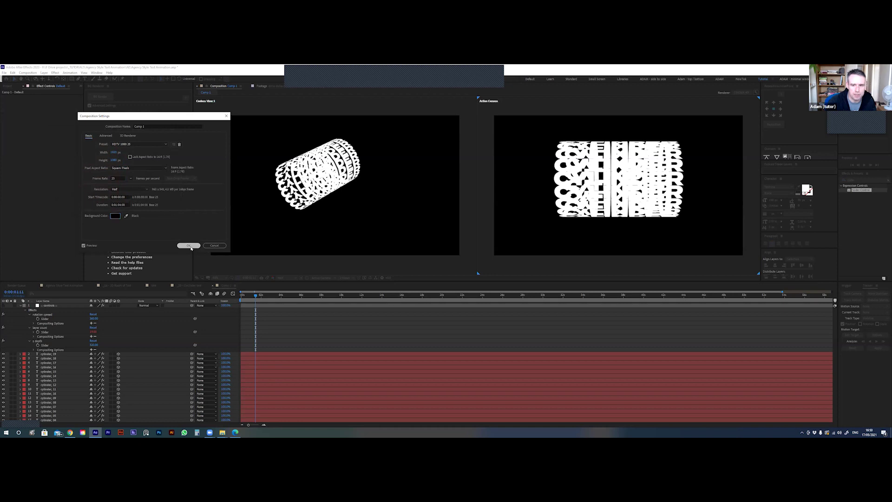
click(189, 246)
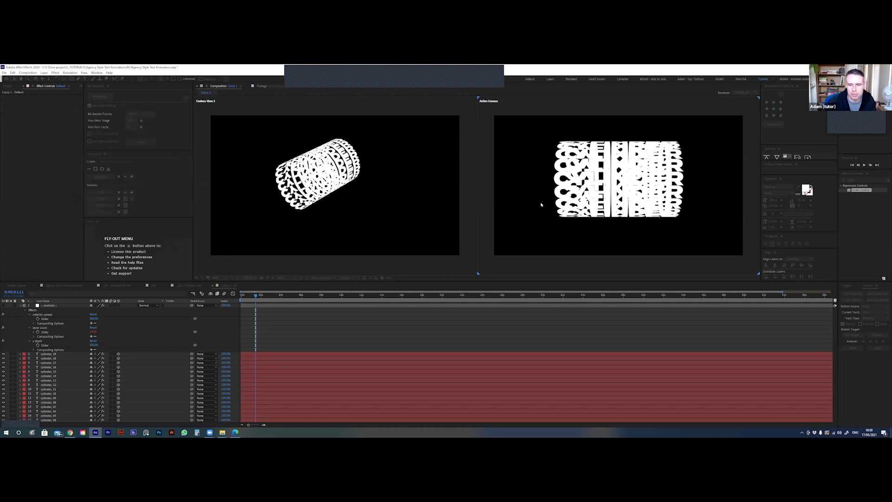
Collapse the controls layer and hide all cylinder text layers, cylinder_01 to cylinder_19, from the timeline as shy layers
click(20, 306)
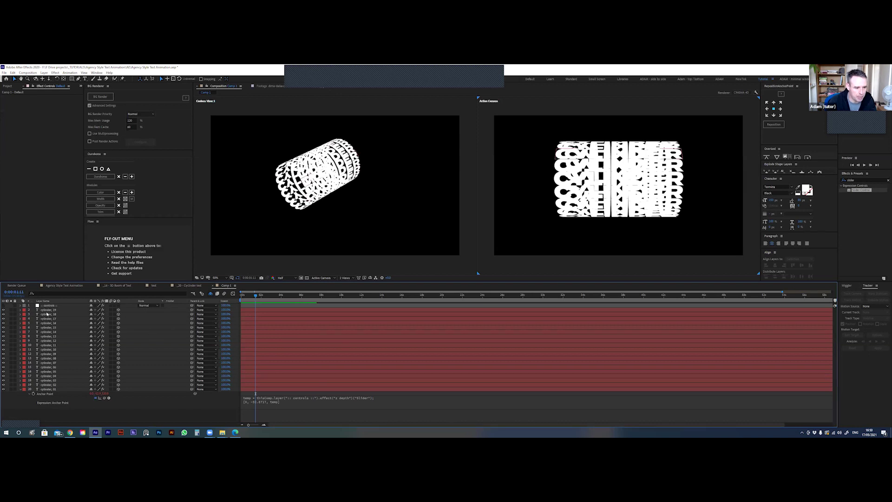
click(48, 310)
shift+click(48, 389)
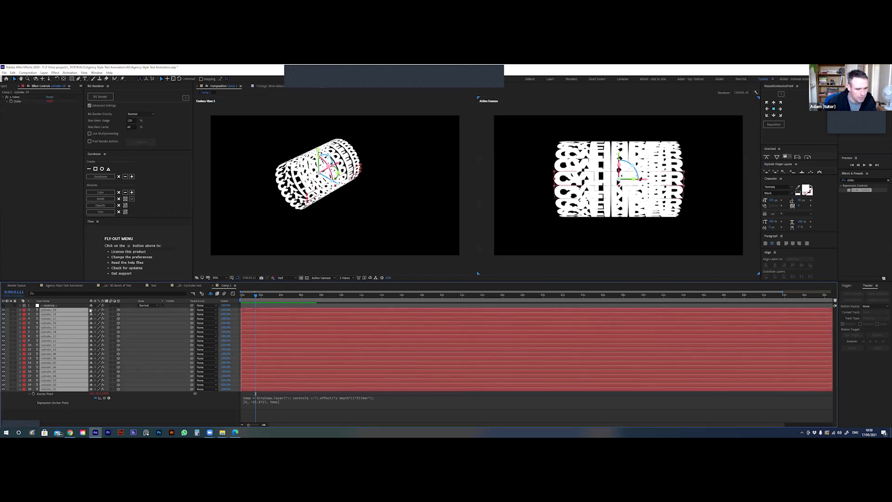
click(91, 320)
click(140, 370)
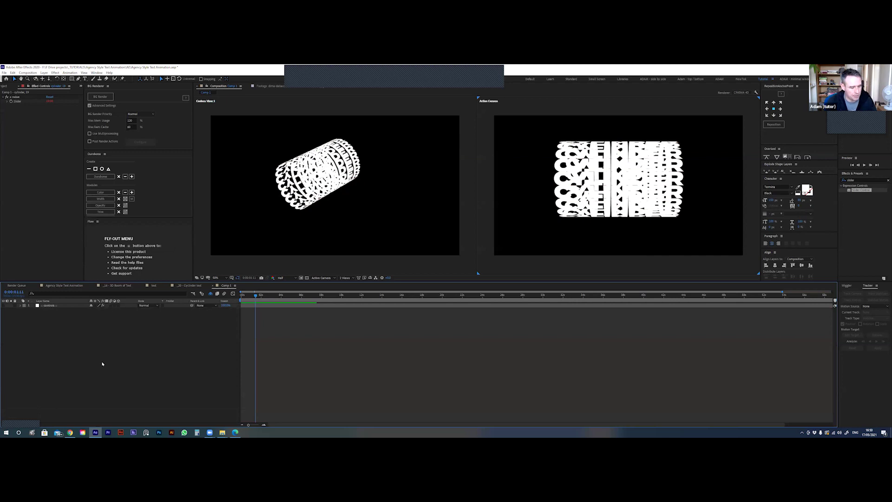
Create a composition-sized black solid above the controls layer and make it a 3D layer
key(ctrl+y)
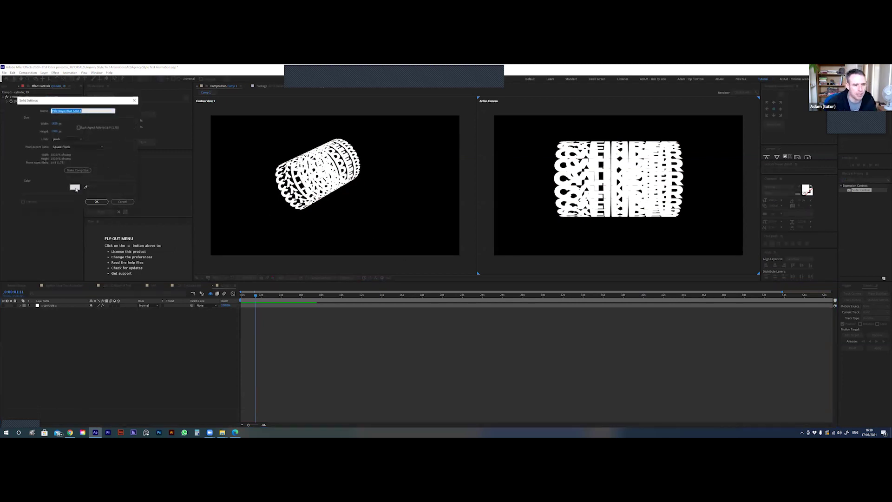
click(74, 186)
click(167, 141)
click(96, 201)
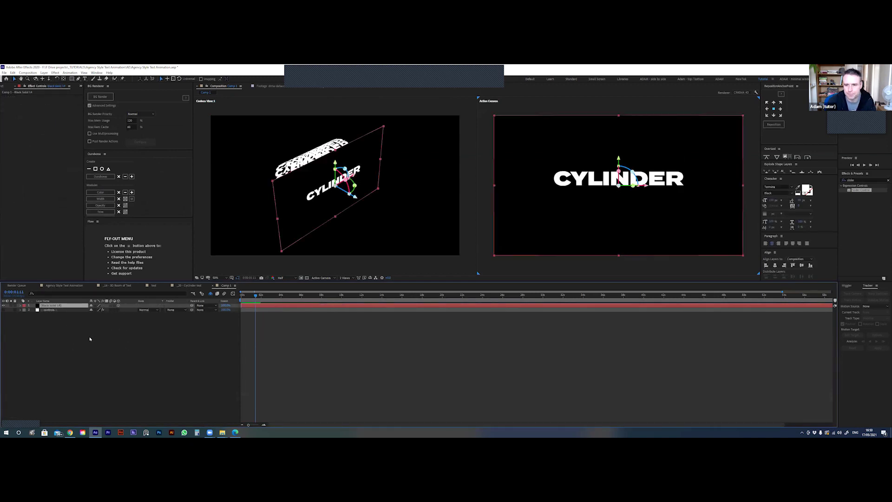
Push the black solid back in z to the middle of the text cylinder, using the Left view to fine-tune its depth
key(p)
drag(108, 310, 131, 310)
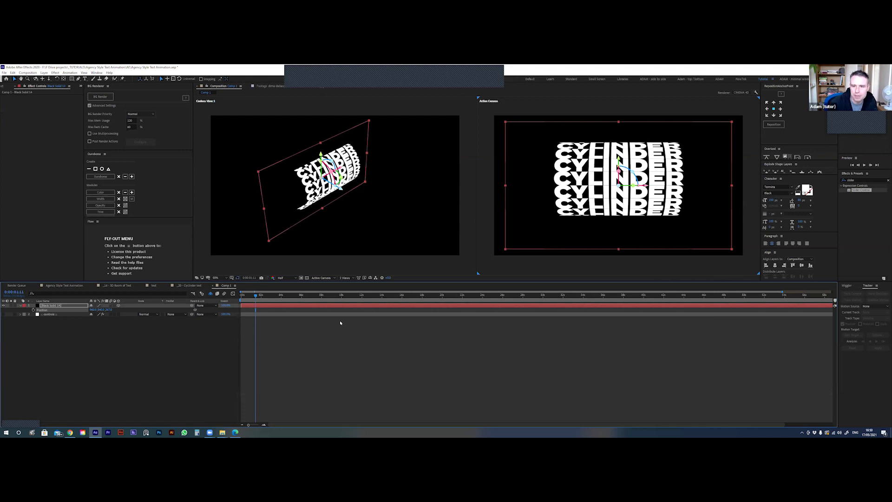
click(326, 263)
click(322, 277)
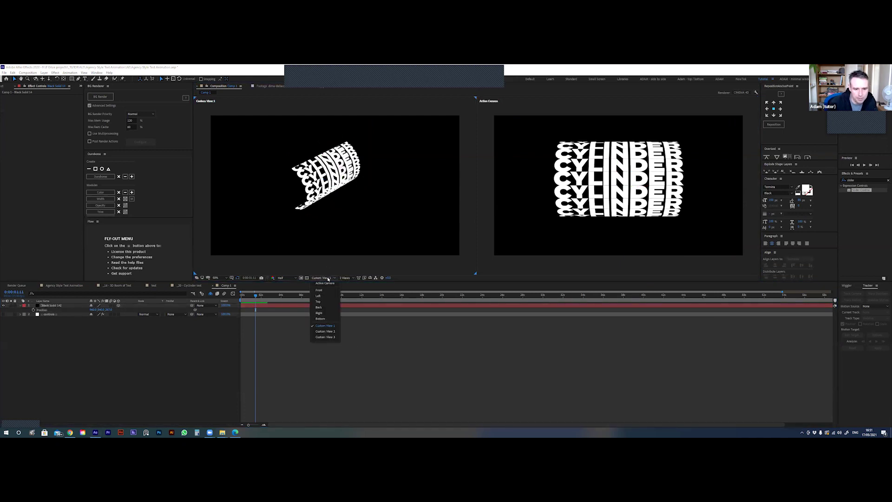
click(319, 296)
click(301, 131)
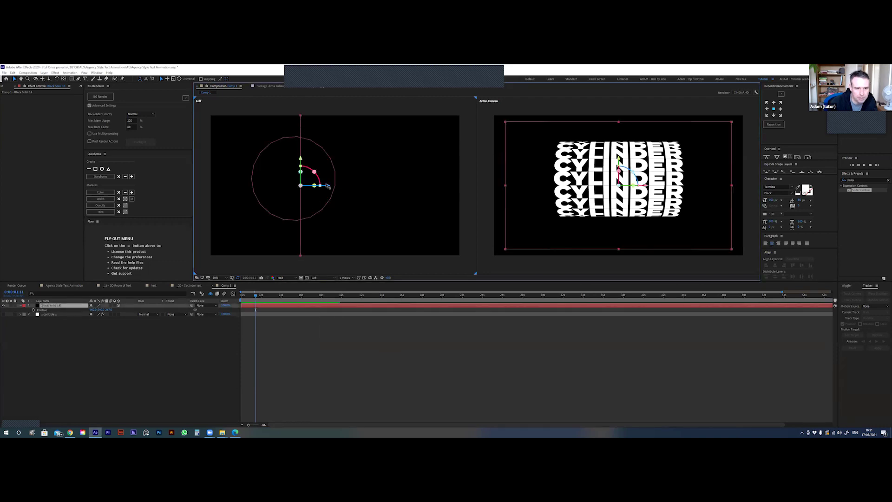
drag(326, 185, 317, 187)
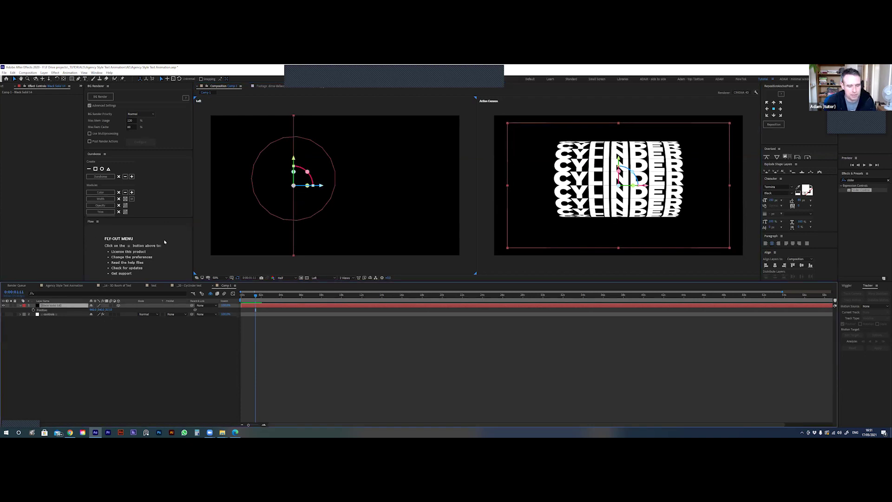
Scale the black solid up until it extends well beyond the composition's edges
key(comma)
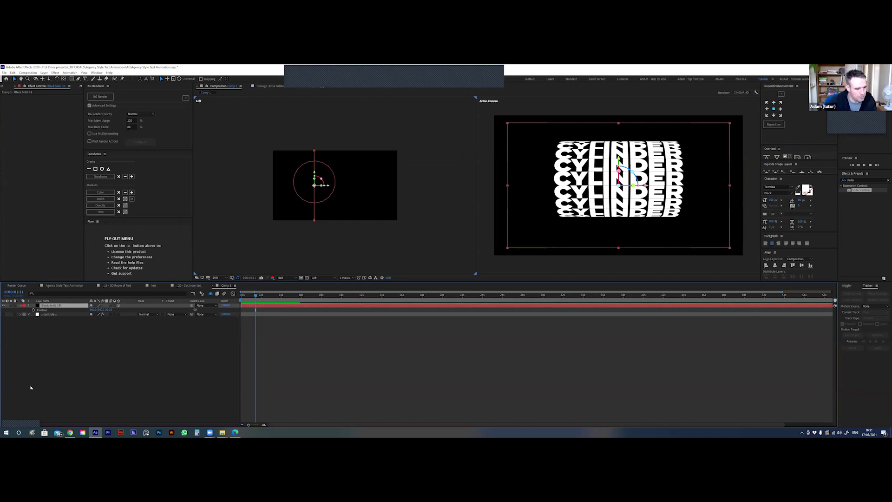
drag(108, 309, 113, 309)
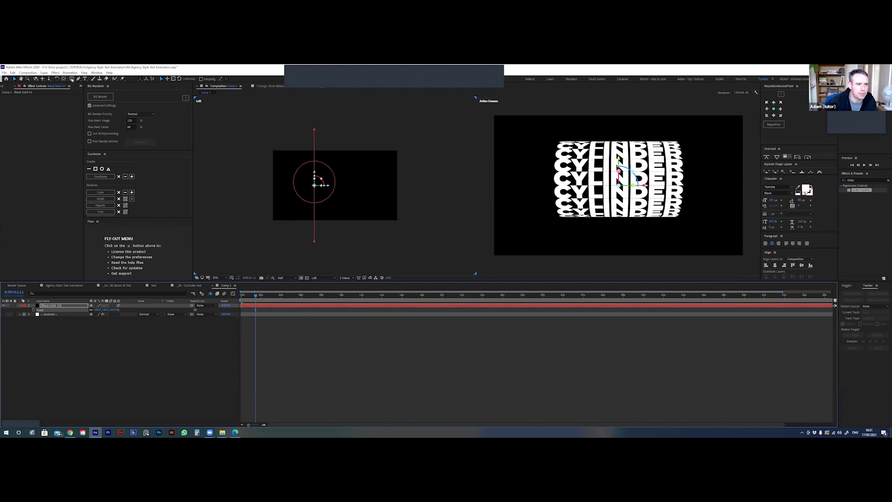
key(q)
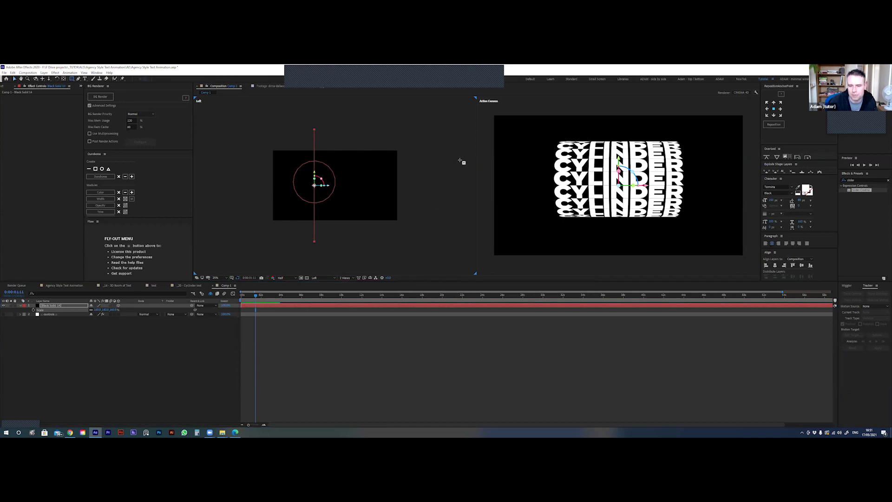
drag(451, 145, 748, 197)
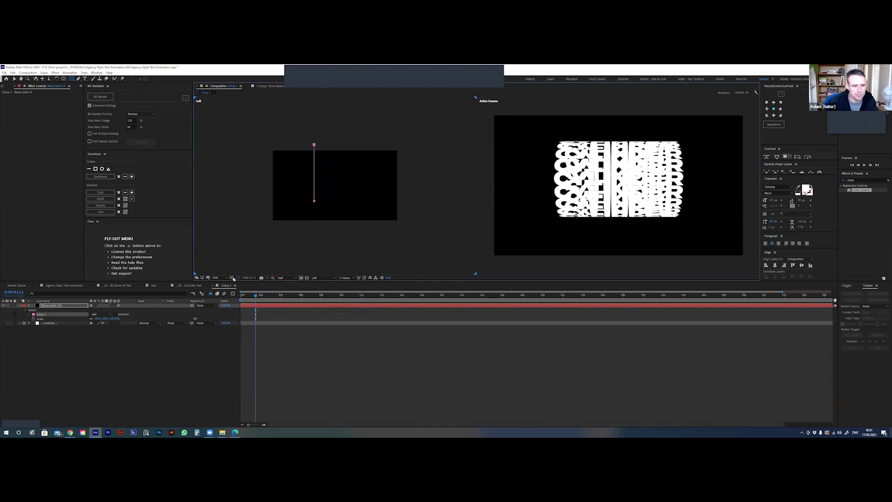
click(63, 306)
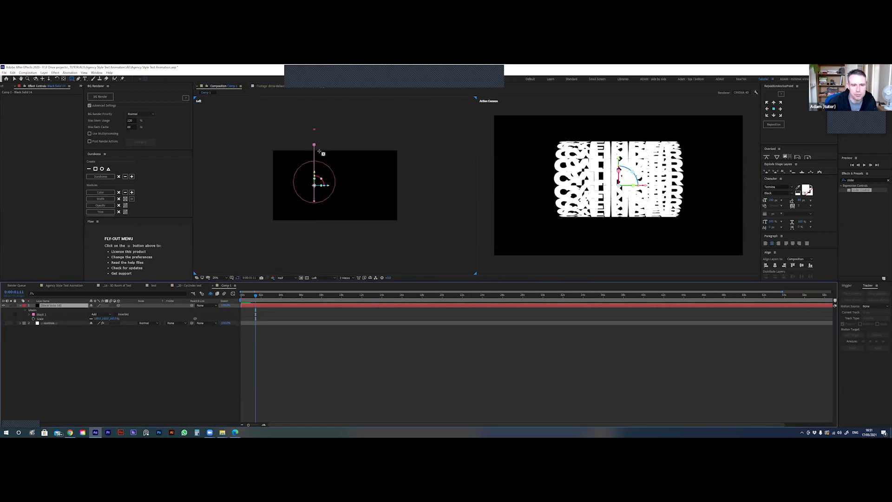
key(ctrl+z)
Switch to a single Active Camera view and draw a wide rectangular mask on the black solid across the cylinder's middle rows
click(346, 278)
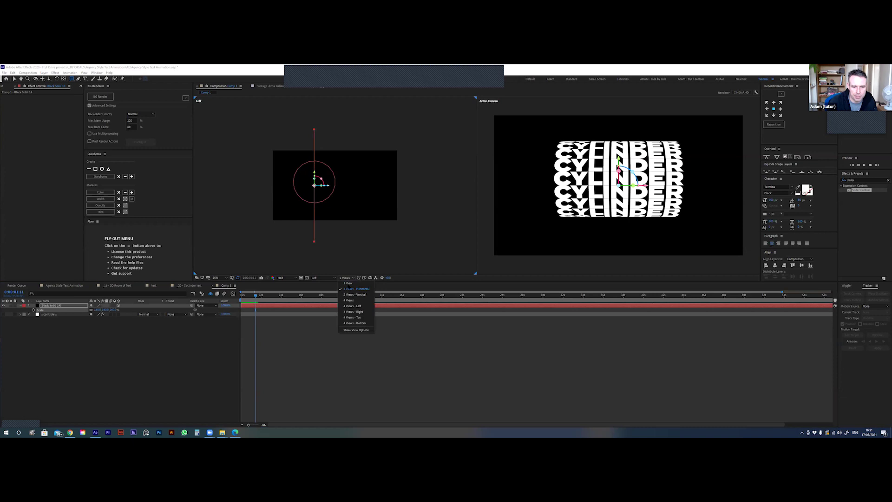
click(350, 282)
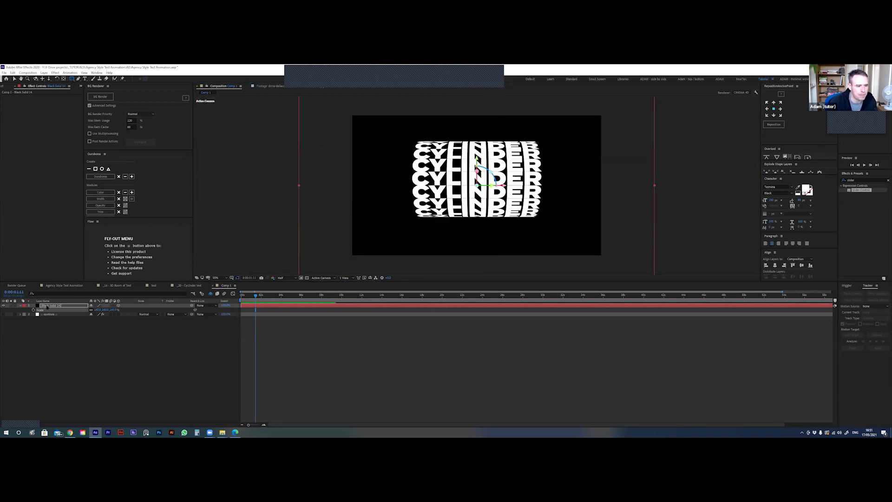
click(47, 306)
key(Delete)
drag(604, 177, 732, 205)
click(55, 307)
key(u)
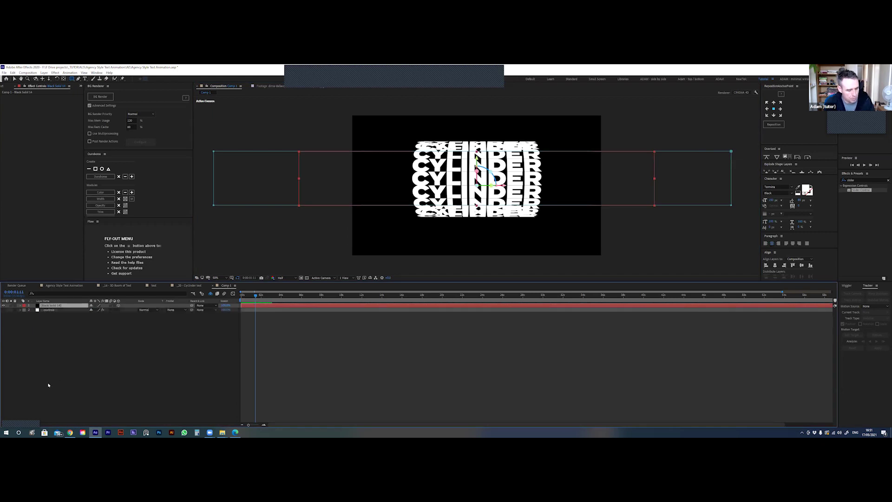
Soften the edges of the black solid's mask with a 400-pixel mask feather
key(m)
key(m)
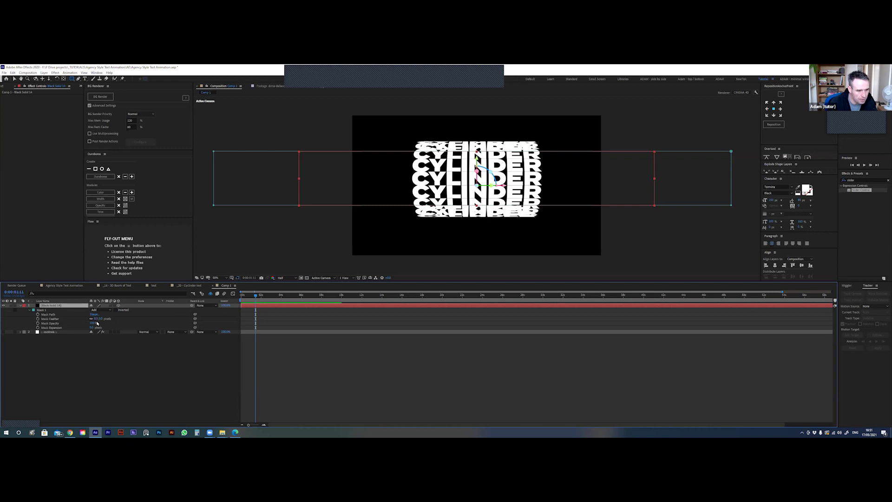
click(98, 318)
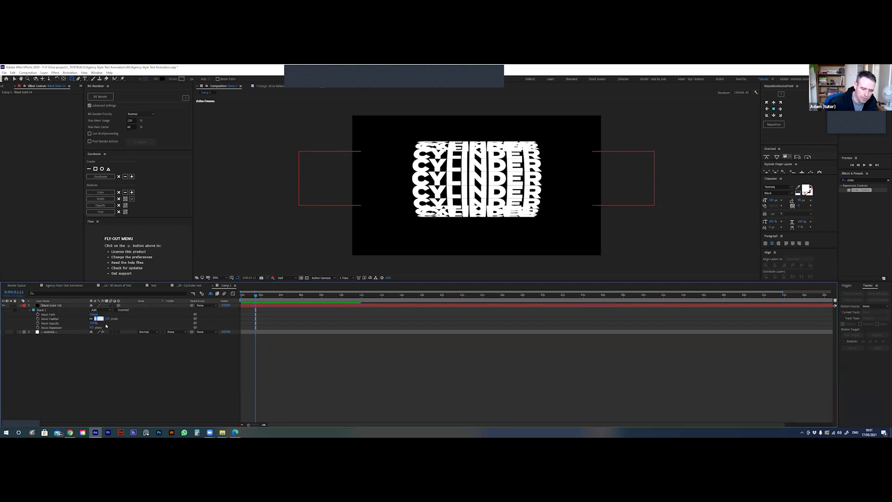
text(400)
key(Return)
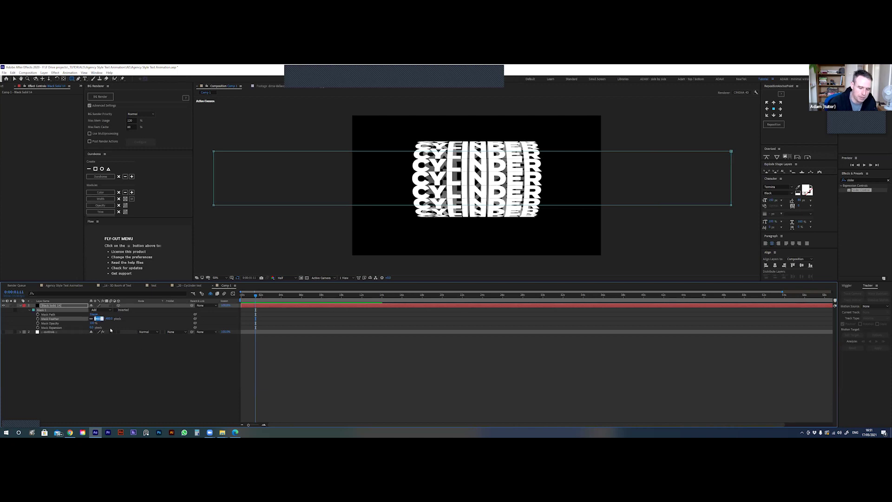
key(Return)
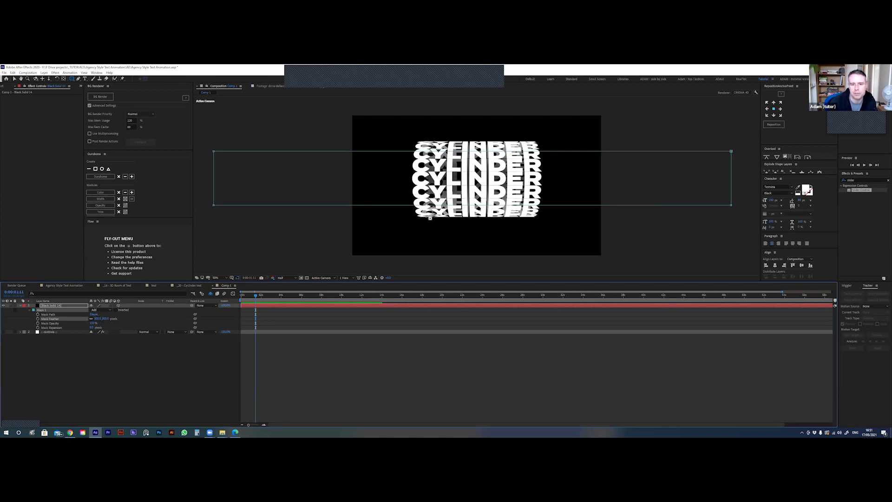
click(267, 348)
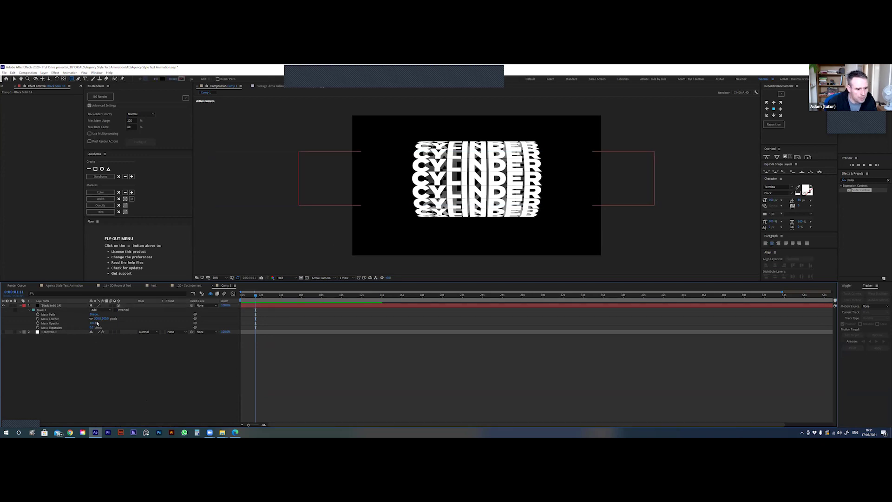
key(Return)
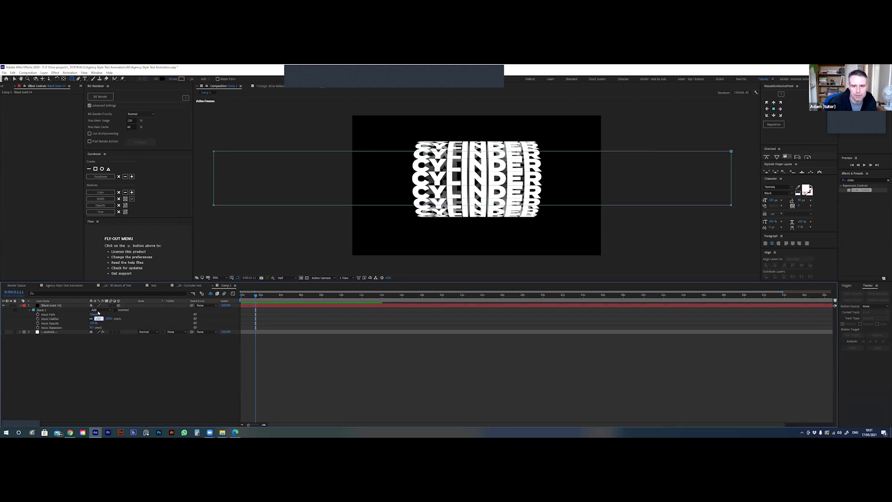
click(159, 419)
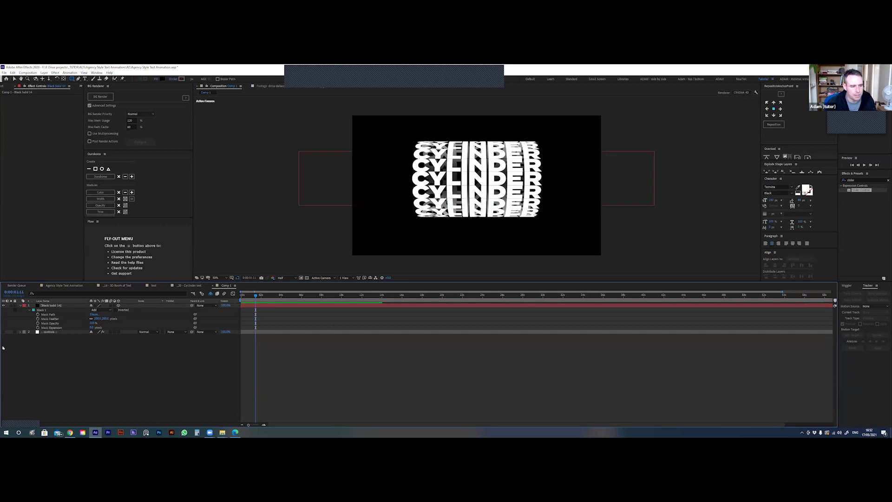
Collapse the black solid's mask properties and make the controls layer the selected layer
click(53, 334)
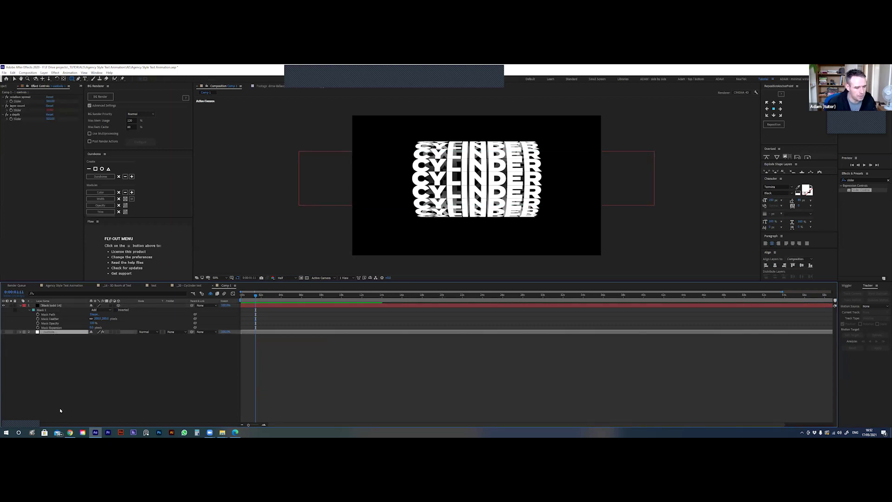
click(54, 306)
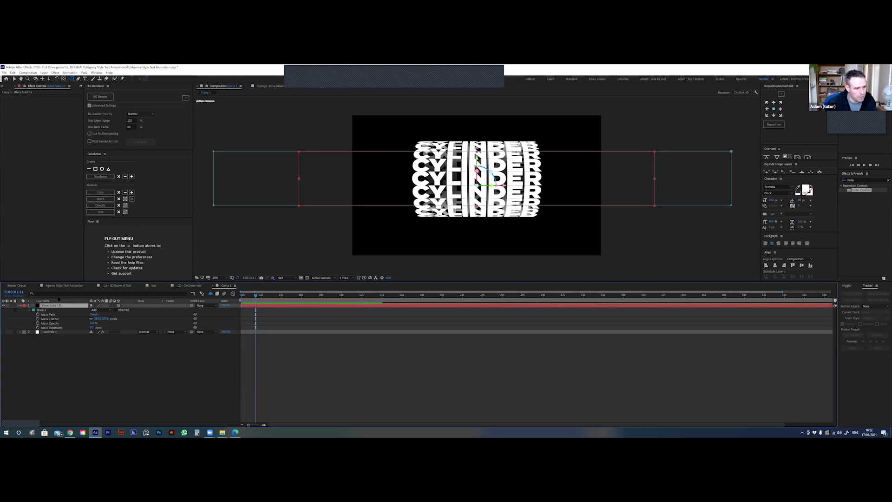
click(52, 333)
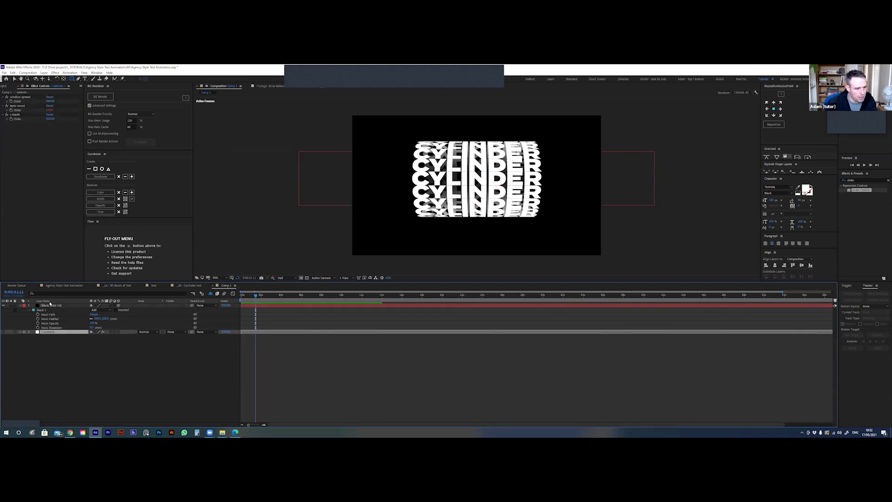
click(20, 305)
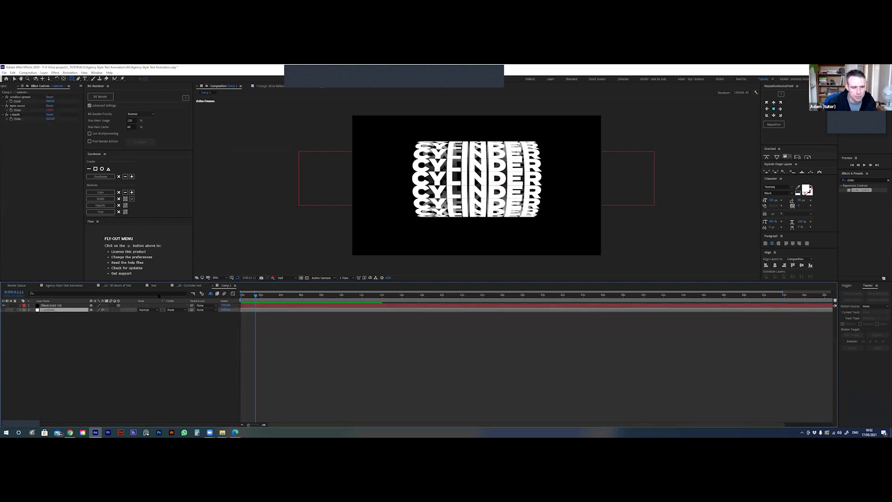
Open the finished Cylinder text composition and display the slider effects on its controls layer
click(188, 285)
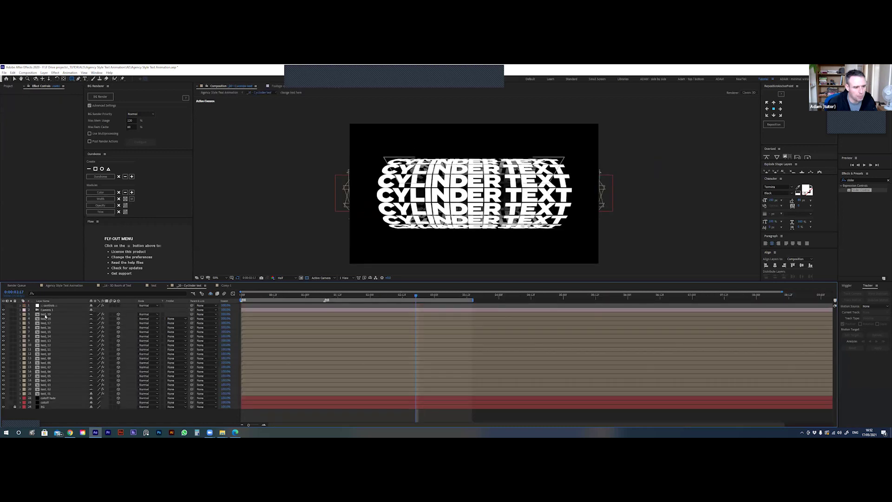
click(49, 306)
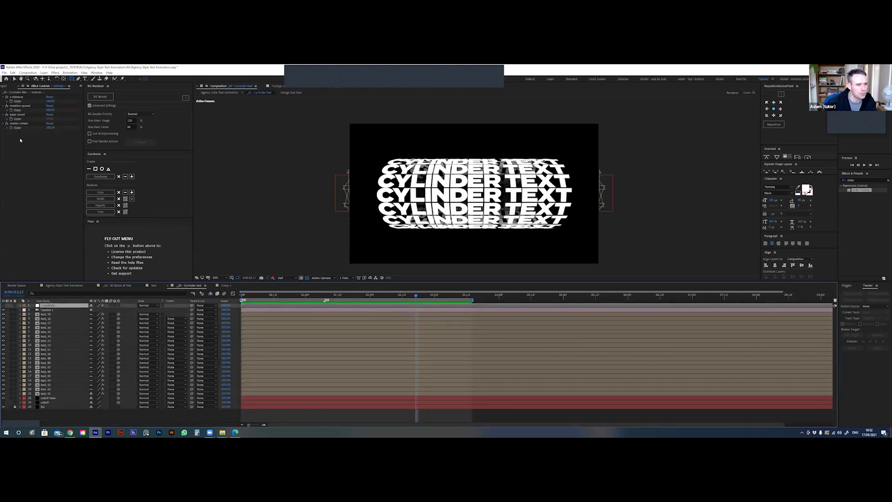